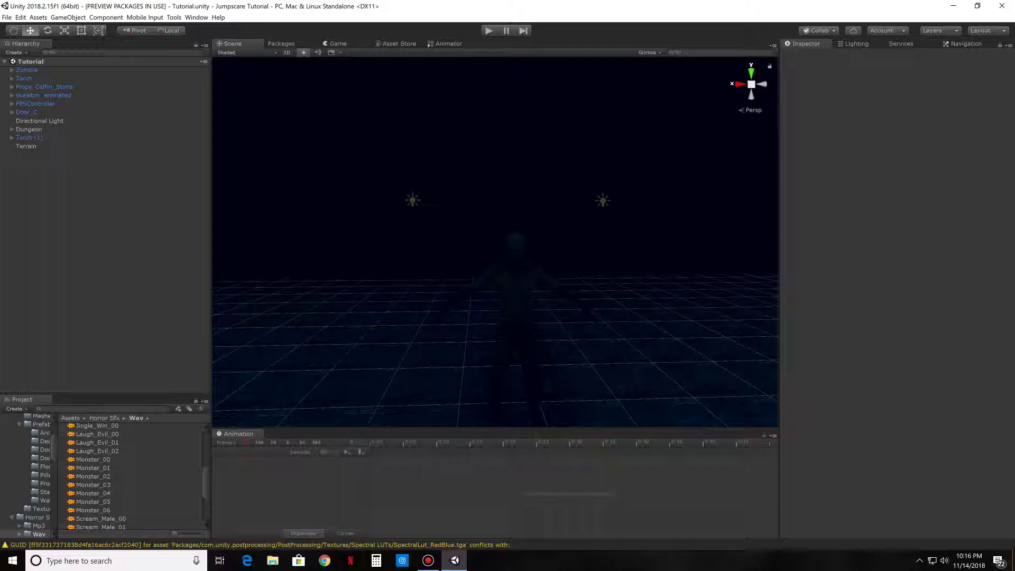
Step: Look around the dungeon scene, examining the zombie, the torch lights and the player's camera
{"action": "right_click_drag", "start_coordinate": [495, 243], "coordinate": [544, 241]}
{"action": "key", "text": "w"}
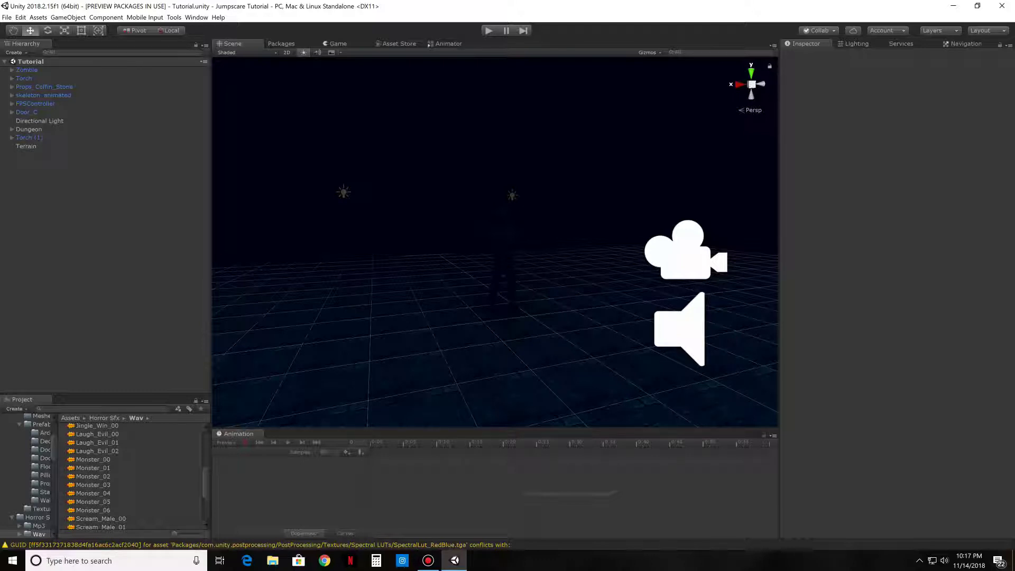
{"action": "mouse_move", "coordinate": [495, 244]}
{"action": "right_mouse_down"}
{"action": "mouse_move", "coordinate": [430, 231]}
{"action": "mouse_move", "coordinate": [455, 215]}
{"action": "mouse_move", "coordinate": [458, 245]}
{"action": "mouse_move", "coordinate": [509, 244]}
{"action": "right_mouse_up"}
{"action": "key", "text": "w"}
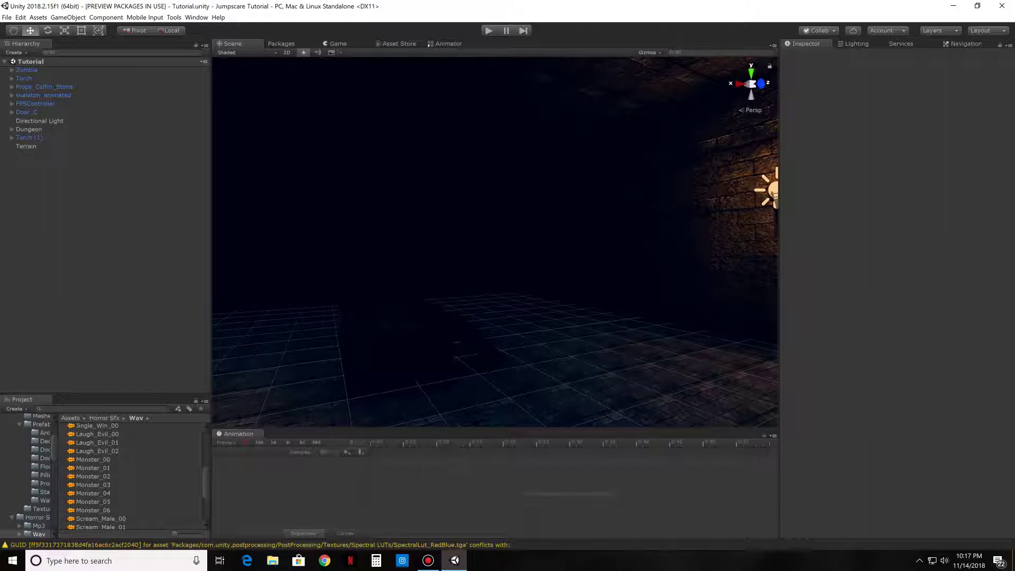
{"action": "right_click_drag", "start_coordinate": [495, 242], "coordinate": [640, 249]}
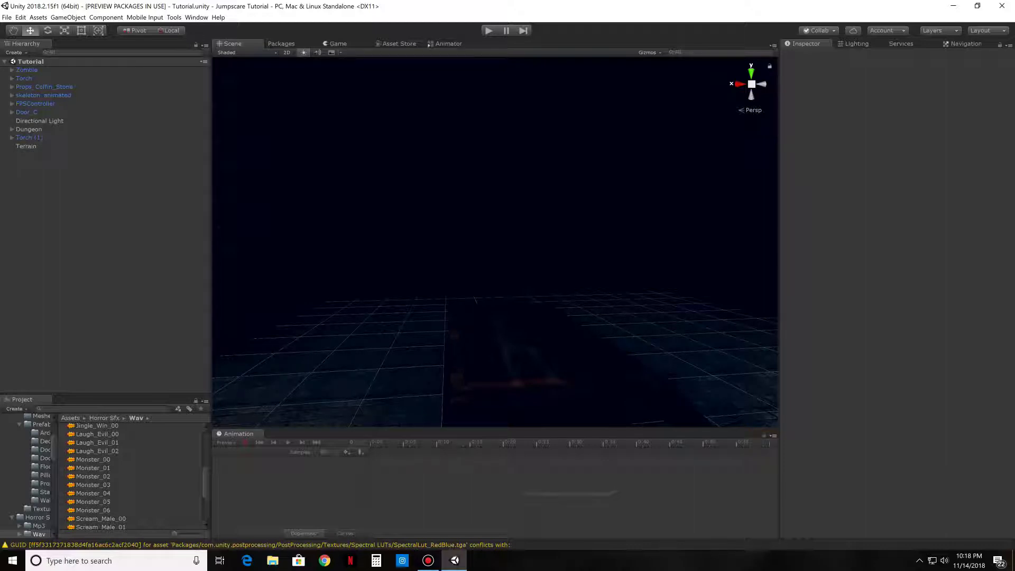
{"action": "right_click_drag", "start_coordinate": [495, 242], "coordinate": [1014, 236]}
{"action": "key", "text": "w"}
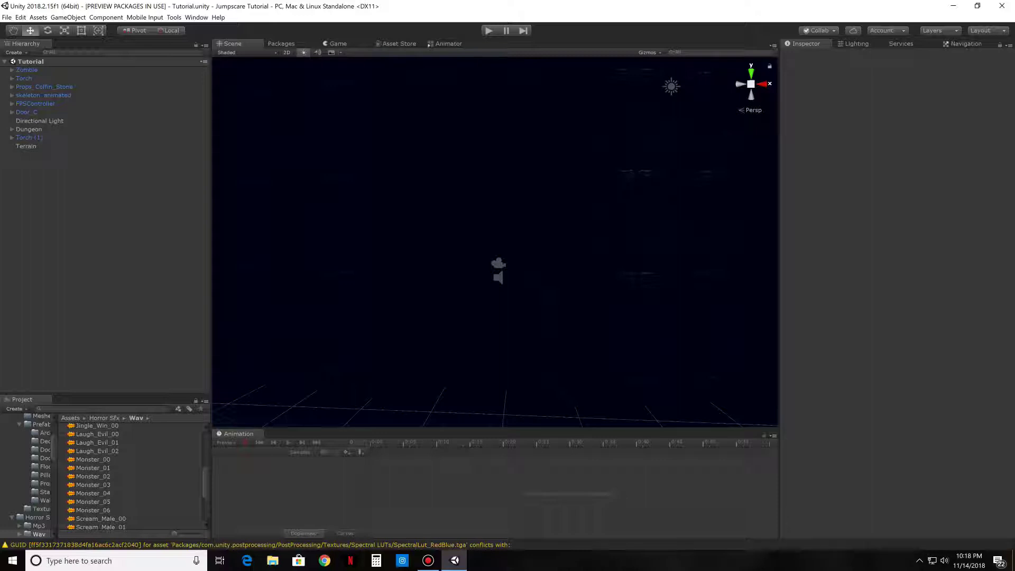
{"action": "right_click_drag", "start_coordinate": [495, 242], "coordinate": [629, 242]}
{"action": "key", "text": "w"}
{"action": "right_click_drag", "start_coordinate": [495, 242], "coordinate": [263, 257]}
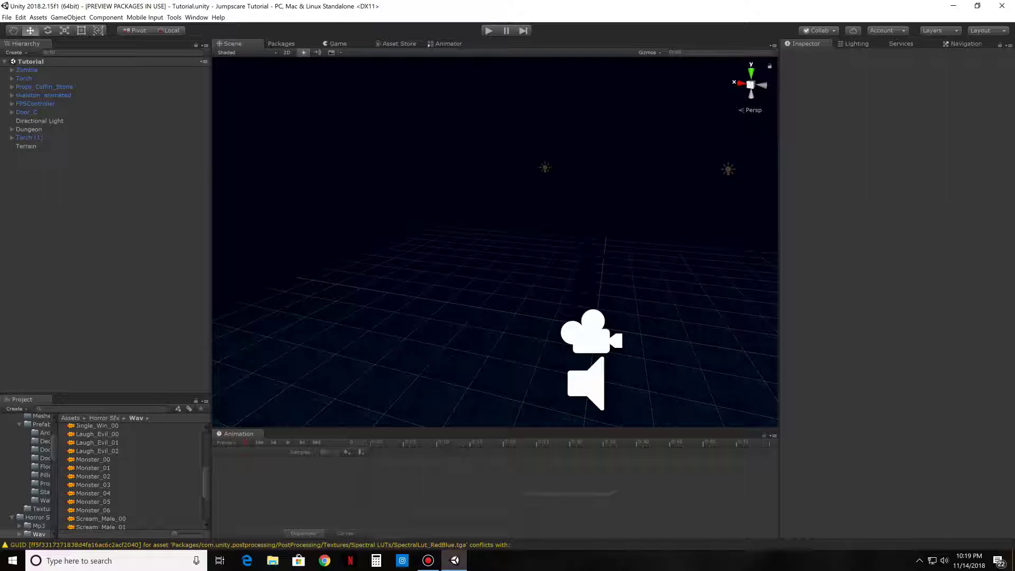
{"action": "right_click_drag", "start_coordinate": [263, 257], "coordinate": [245, 206]}
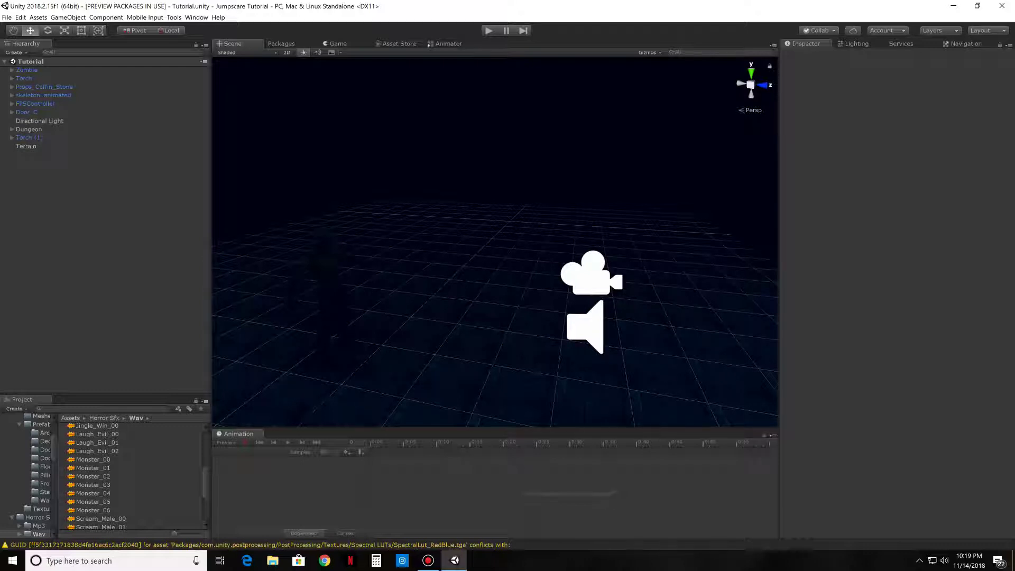
{"action": "right_click_drag", "start_coordinate": [508, 254], "coordinate": [354, 249]}
Step: Expand FPSController and inspect its FirstPersonCharacter camera object
{"action": "left_click", "coordinate": [35, 103]}
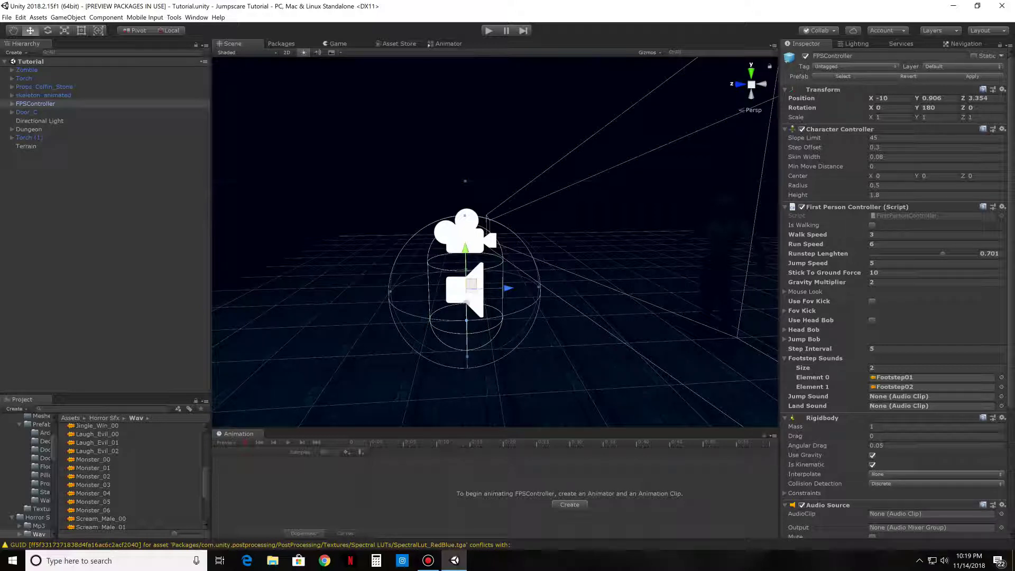
{"action": "left_click", "coordinate": [11, 104]}
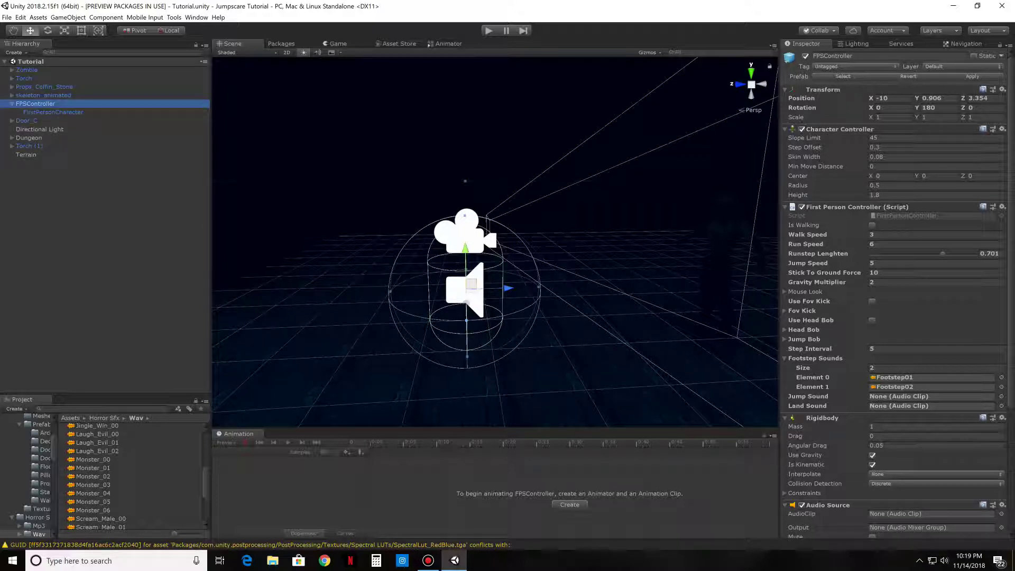
{"action": "left_click", "coordinate": [53, 113]}
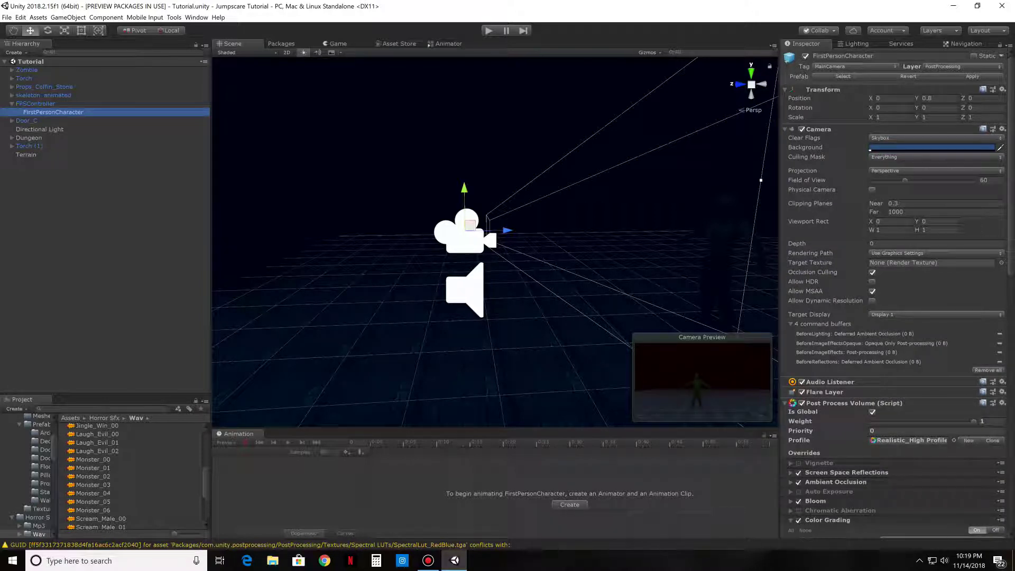
{"action": "right_click", "coordinate": [32, 112]}
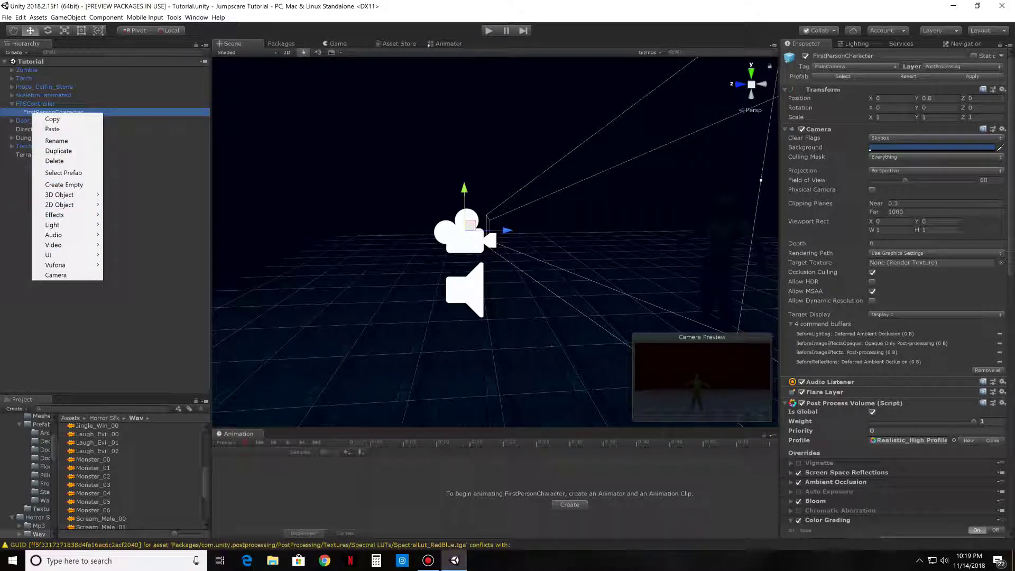
{"action": "left_click", "coordinate": [57, 141]}
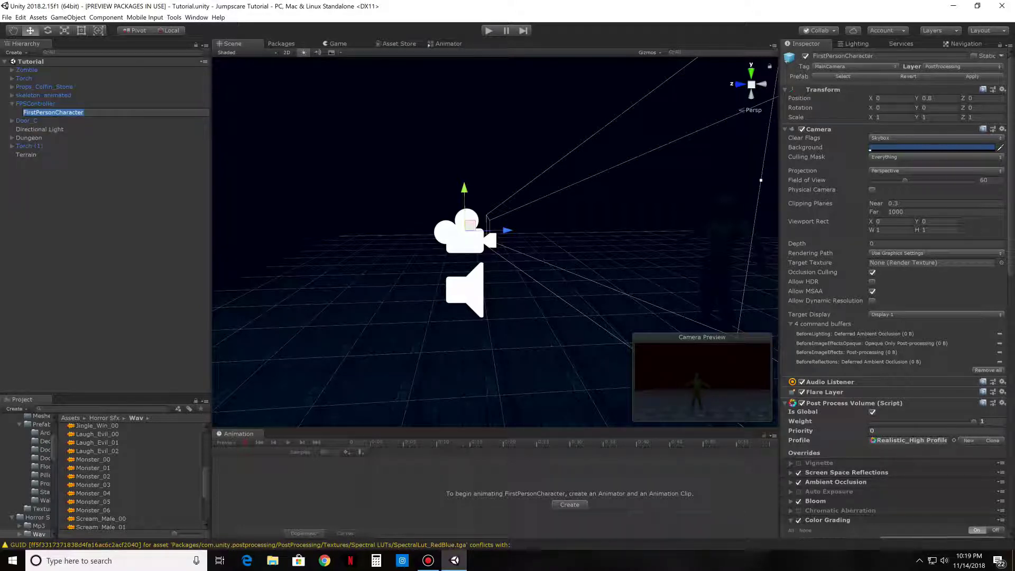
Step: Add a new camera as a child of FPSController and name it ZombieScare
{"action": "left_click", "coordinate": [33, 104]}
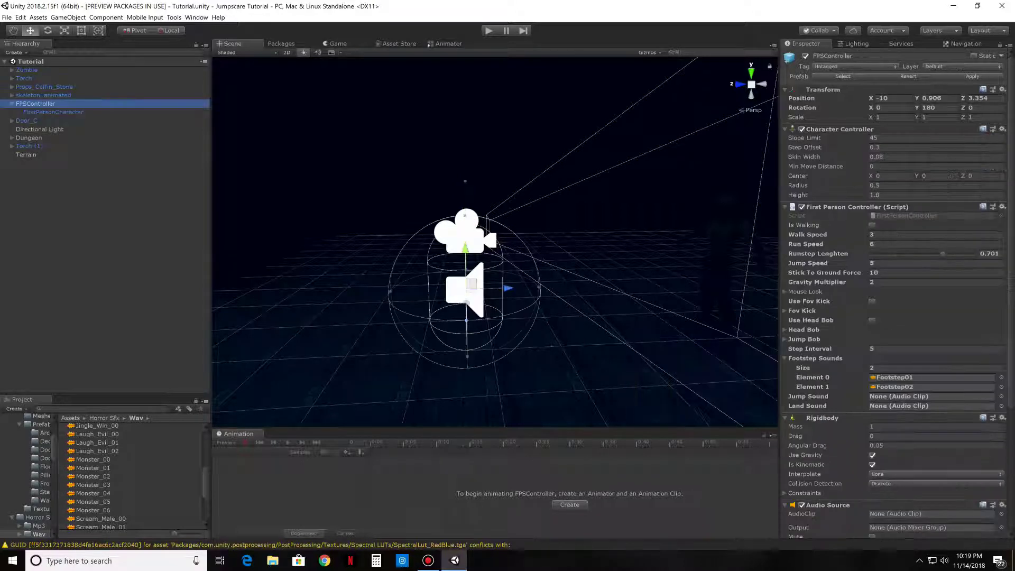
{"action": "right_click", "coordinate": [33, 104]}
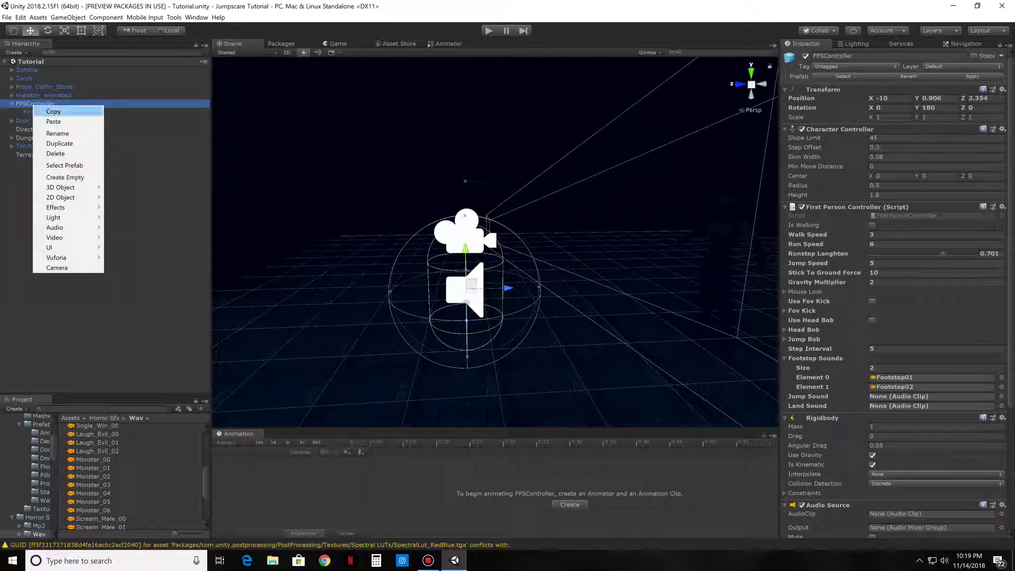
{"action": "mouse_move", "coordinate": [61, 197]}
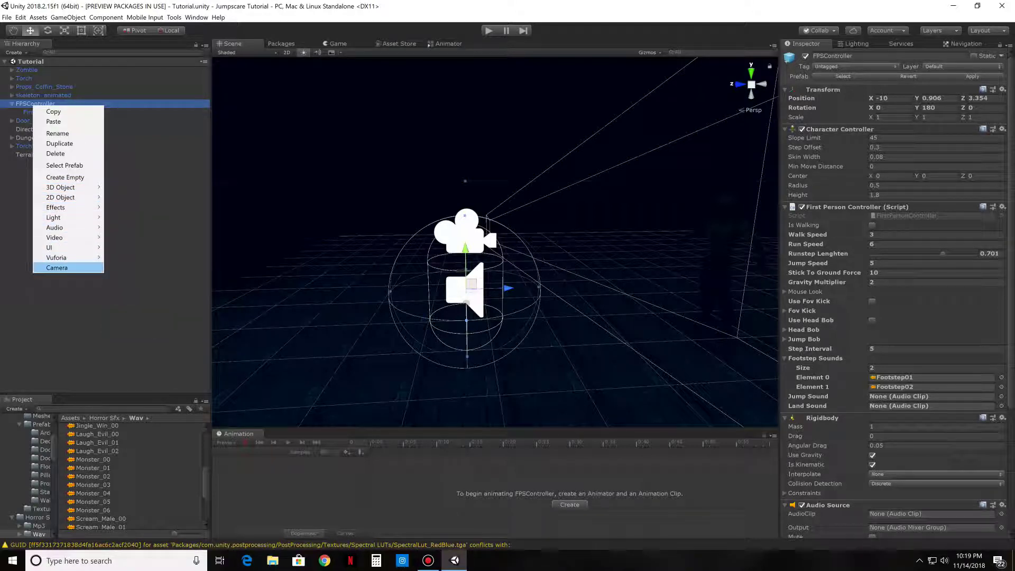
{"action": "left_click", "coordinate": [57, 268]}
{"action": "right_click", "coordinate": [40, 122]}
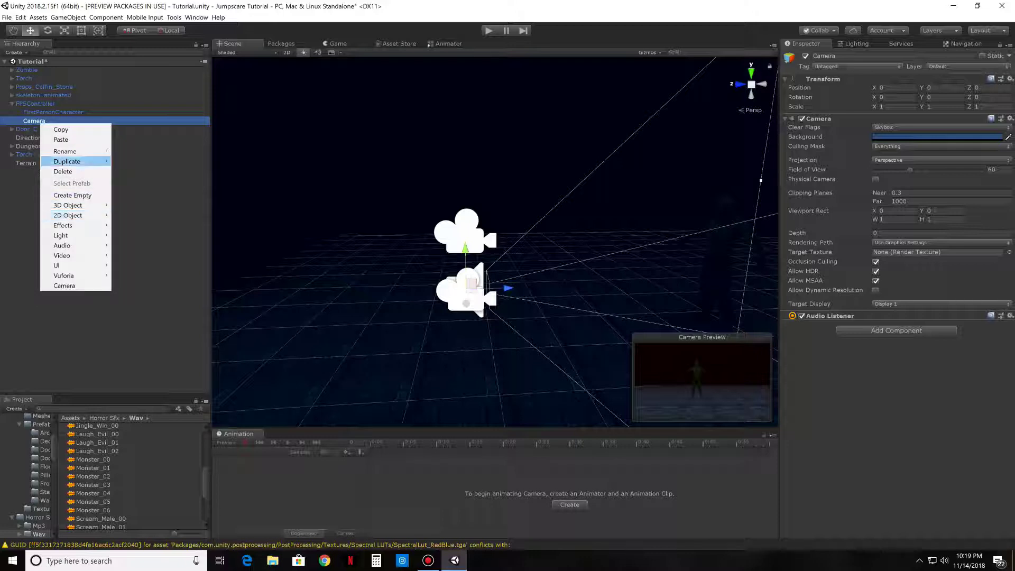
{"action": "left_click", "coordinate": [64, 152]}
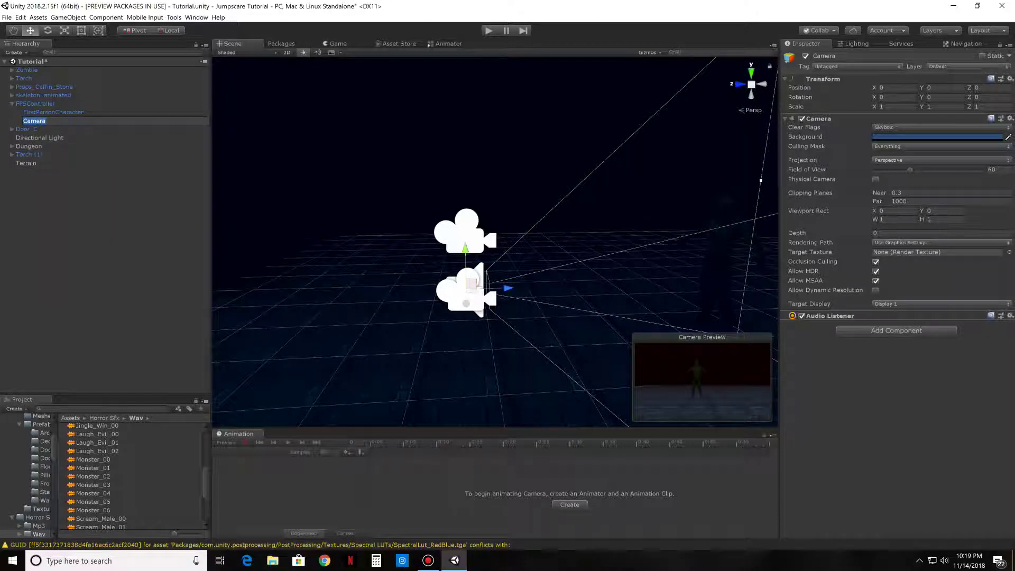
{"action": "type", "text": "ZombieScare"}
{"action": "key", "text": "Return"}
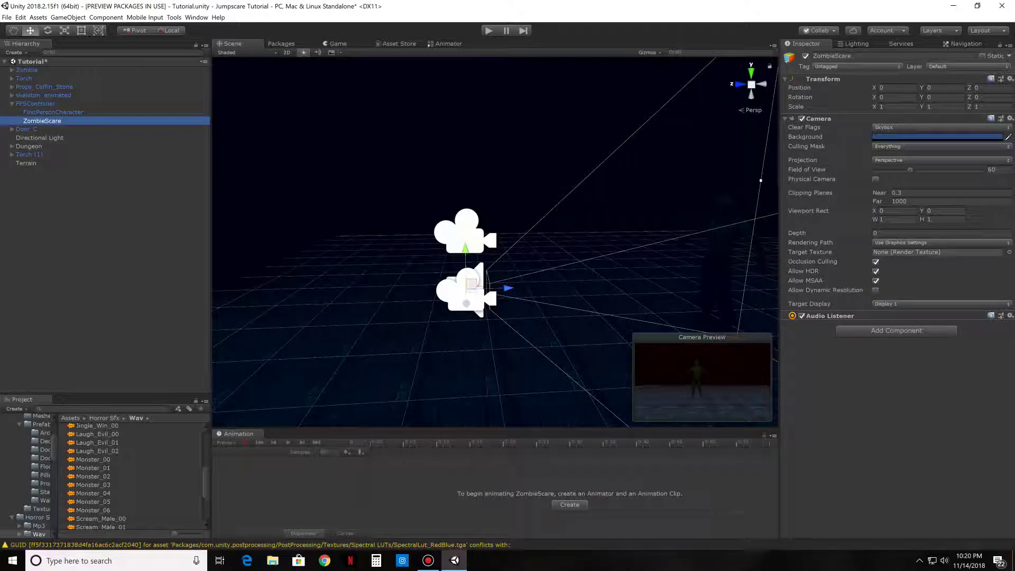
Step: Assign the ZombieScare camera to the PostProcessing layer
{"action": "mouse_move", "coordinate": [492, 238]}
{"action": "left_mouse_down", "text": "alt"}
{"action": "mouse_move", "coordinate": [534, 240]}
{"action": "mouse_move", "coordinate": [503, 238]}
{"action": "mouse_move", "coordinate": [560, 228]}
{"action": "mouse_move", "coordinate": [508, 238]}
{"action": "left_mouse_up", "text": "alt"}
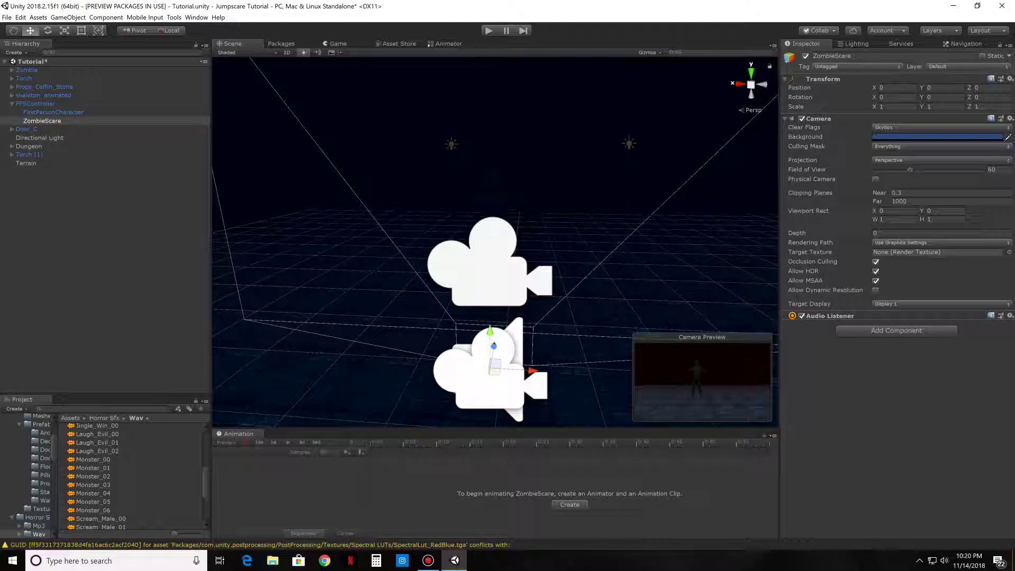
{"action": "left_click", "coordinate": [968, 66]}
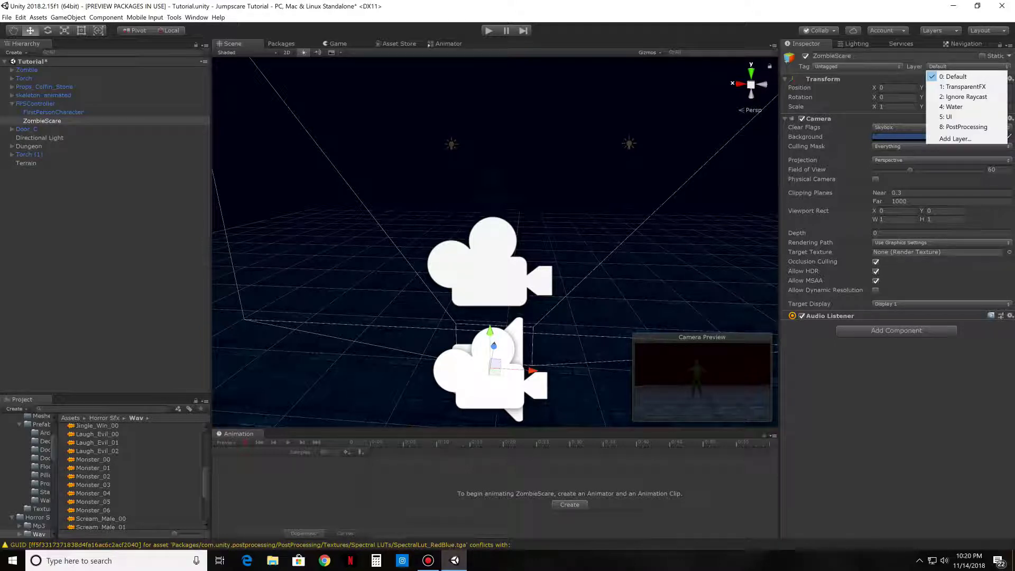
{"action": "left_click", "coordinate": [964, 127]}
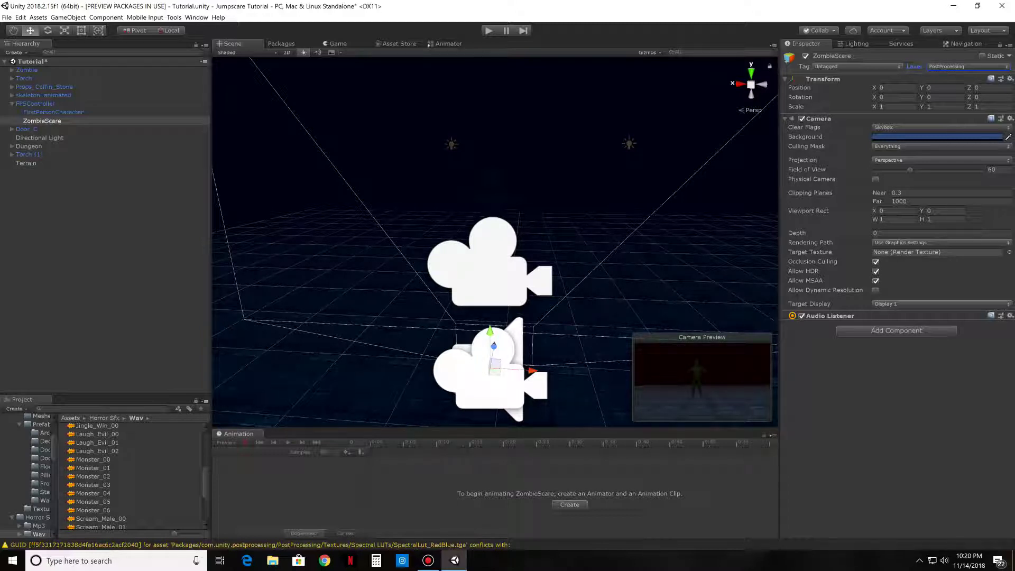
Step: Return the project browser from the Wav sound folder to the root Assets folder
{"action": "mouse_move", "coordinate": [495, 265]}
{"action": "left_mouse_down", "text": "alt"}
{"action": "mouse_move", "coordinate": [389, 264]}
{"action": "mouse_move", "coordinate": [569, 264]}
{"action": "mouse_move", "coordinate": [465, 265]}
{"action": "mouse_move", "coordinate": [482, 264]}
{"action": "left_mouse_up", "text": "alt"}
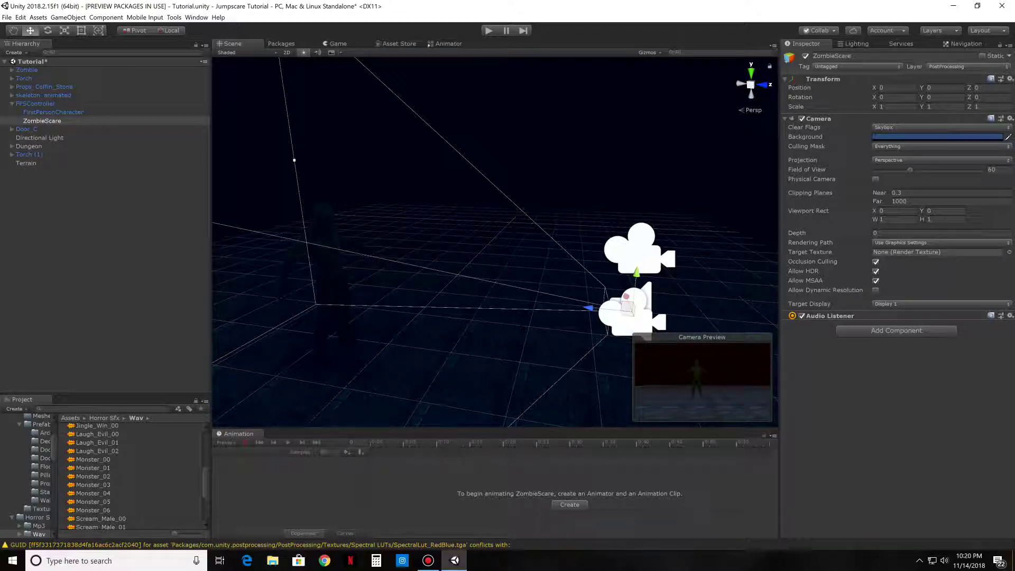
{"action": "left_click_drag", "start_coordinate": [529, 265], "coordinate": [470, 265], "text": "alt"}
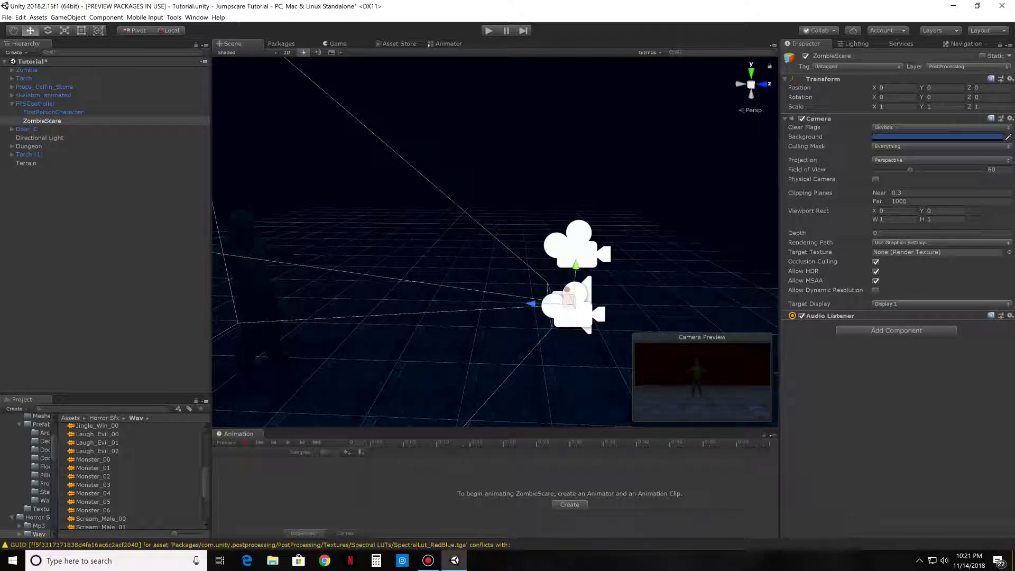
{"action": "scroll", "coordinate": [132, 476], "scroll_direction": "up", "scroll_amount": 5}
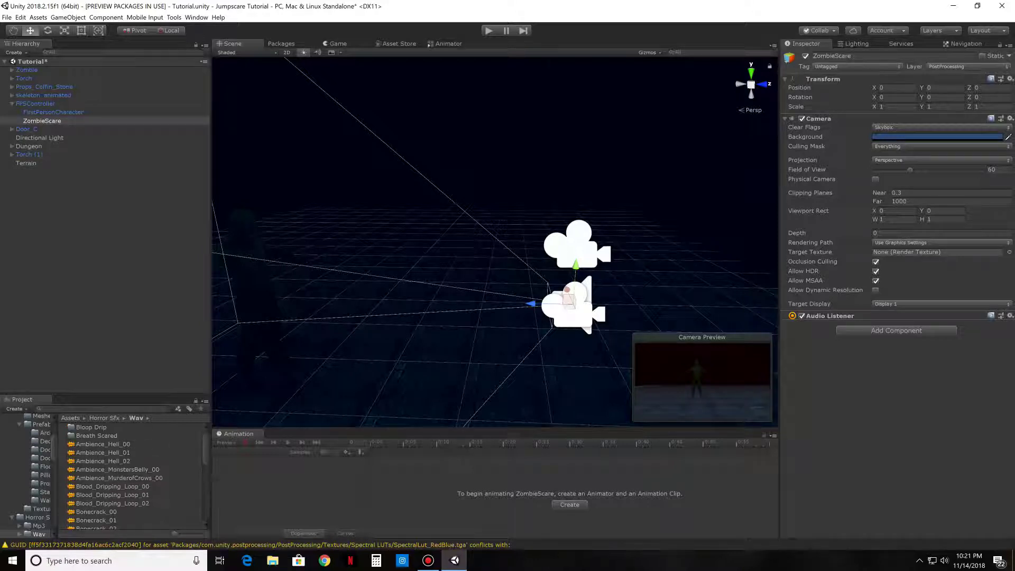
{"action": "left_click", "coordinate": [71, 418]}
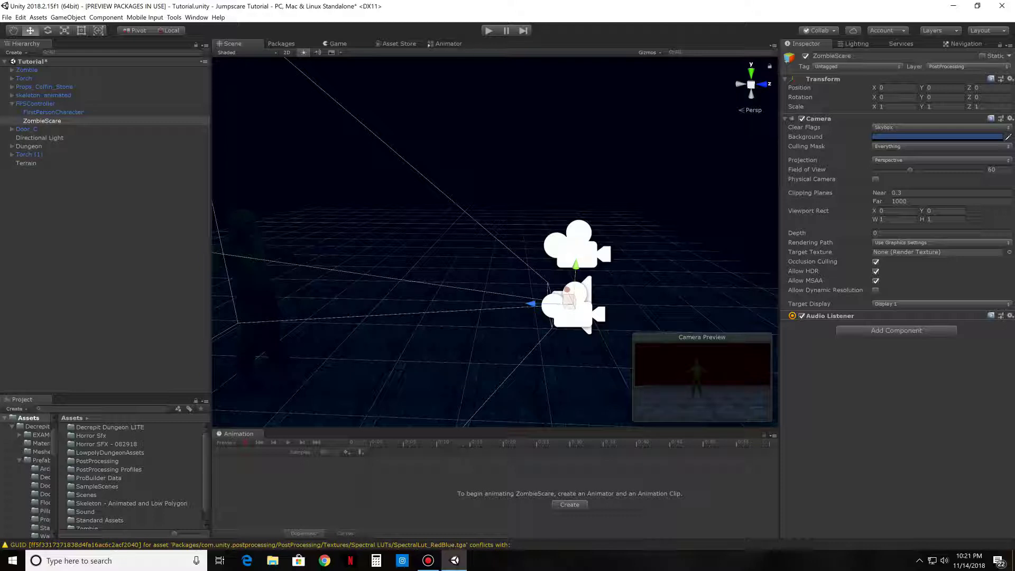
Step: Set the ZombieScare camera's near clipping plane to 0.1 and its field of view to 45
{"action": "left_click", "coordinate": [899, 193]}
{"action": "type", "text": "0.14"}
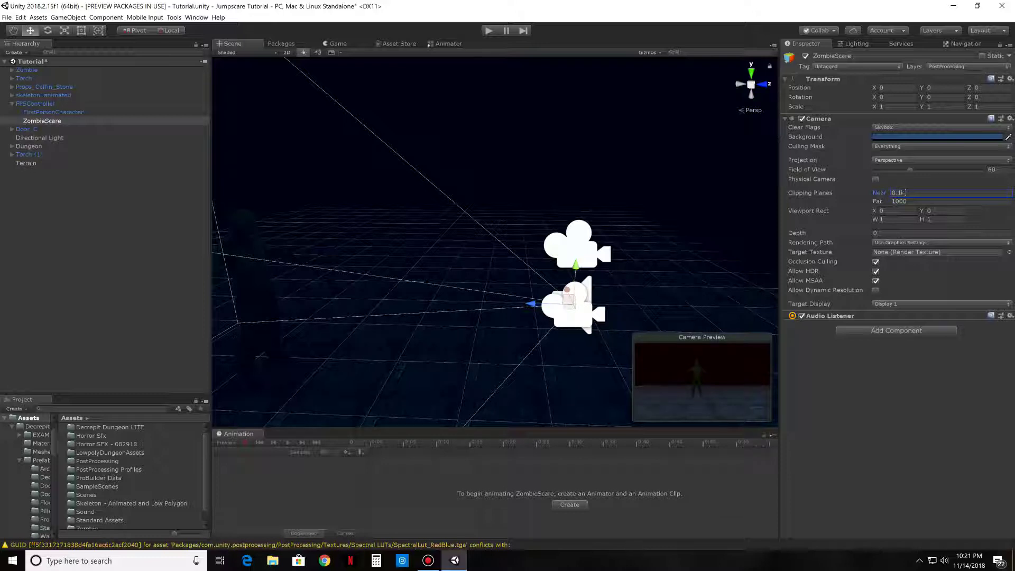
{"action": "key", "text": "BackSpace"}
{"action": "left_click_drag", "start_coordinate": [910, 170], "coordinate": [901, 170]}
{"action": "type", "text": "45"}
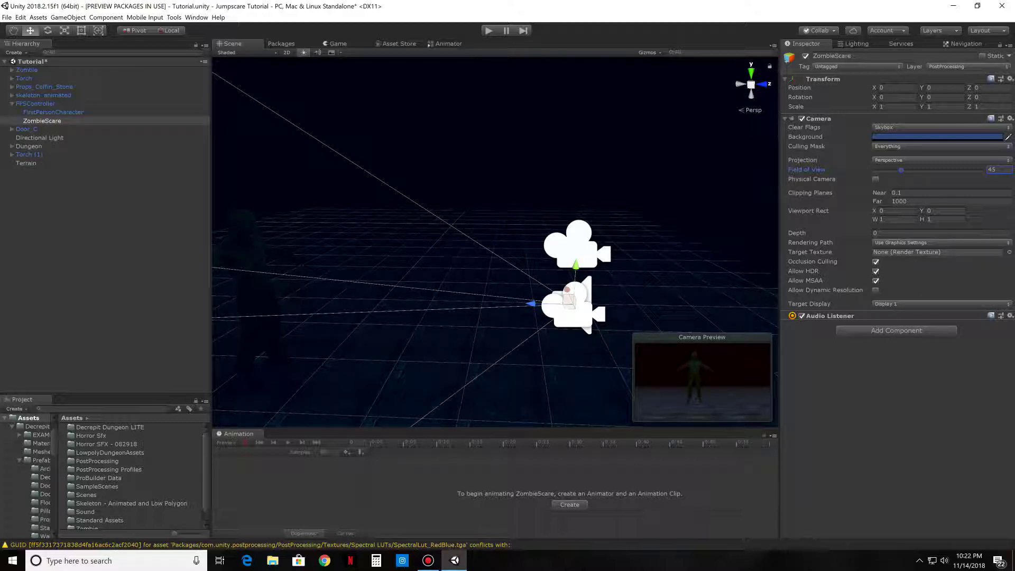
Step: Make the Zombie model a child of the ZombieScare camera
{"action": "right_click_drag", "start_coordinate": [495, 238], "coordinate": [387, 236]}
{"action": "right_click_drag", "start_coordinate": [415, 179], "coordinate": [441, 179]}
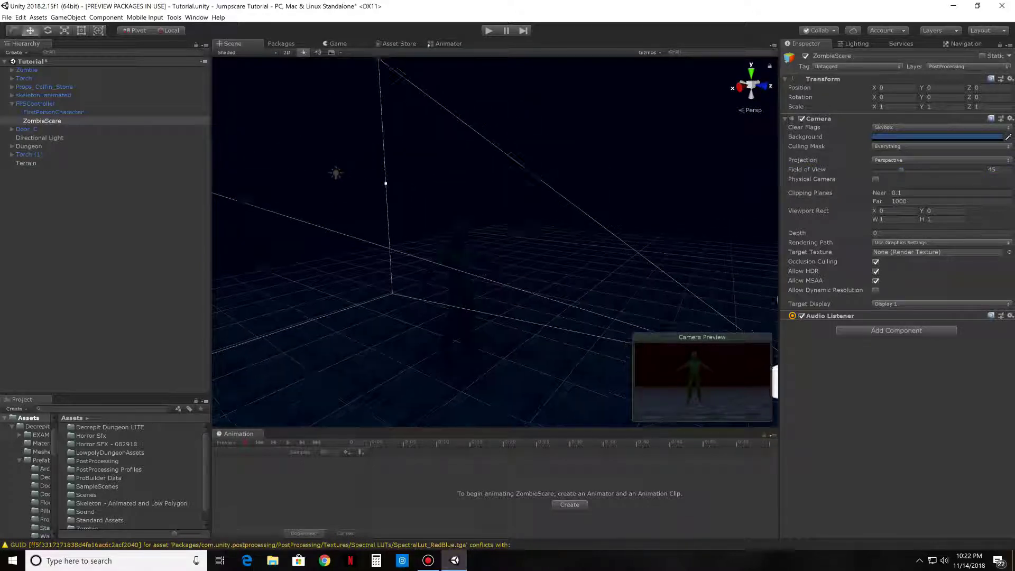
{"action": "left_click", "coordinate": [25, 163]}
{"action": "left_click", "coordinate": [460, 275]}
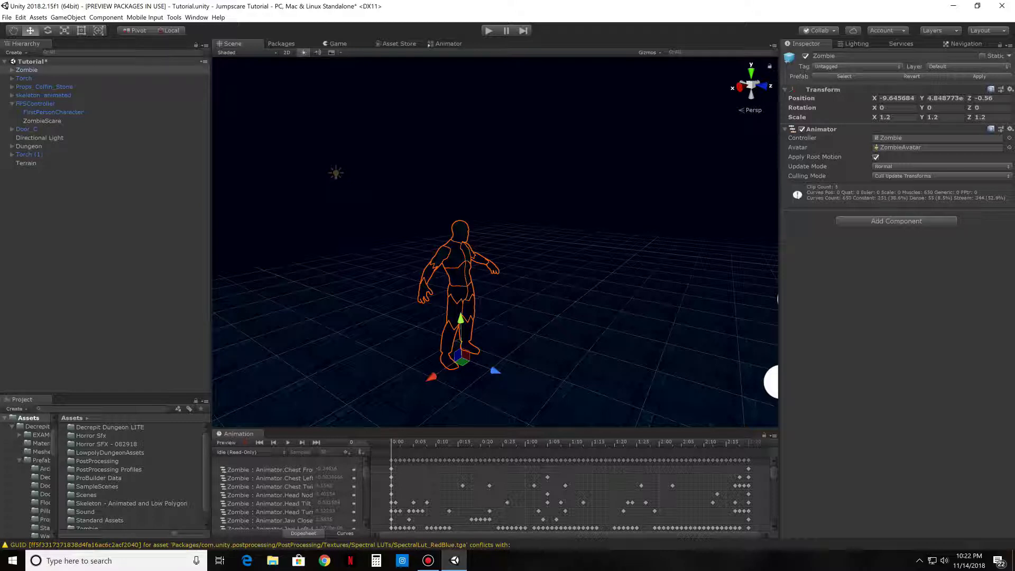
{"action": "left_click_drag", "start_coordinate": [26, 70], "coordinate": [42, 121]}
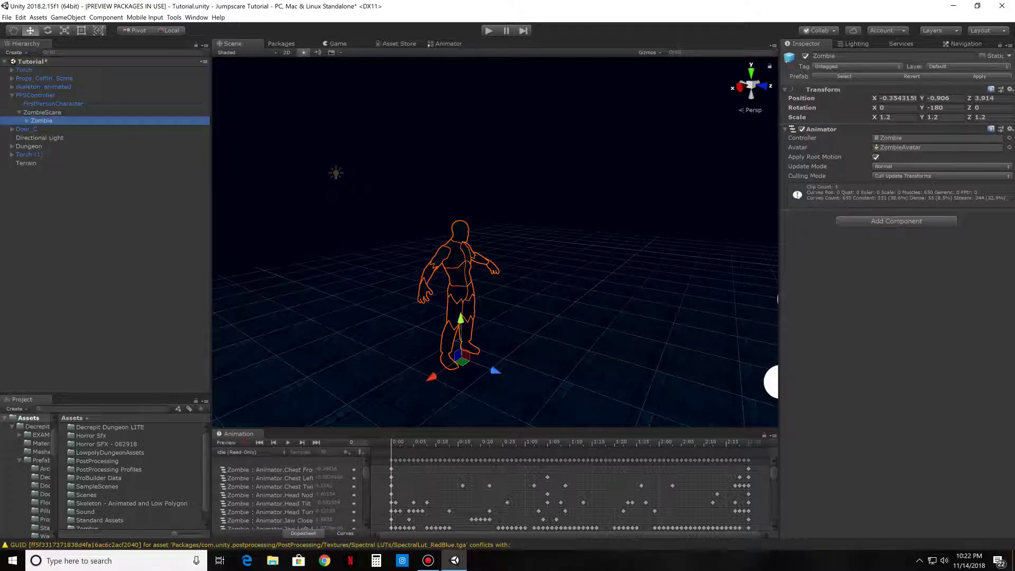
Step: Move the Zombie along its forward axis closer to the cameras, to a Z position of about 2.22
{"action": "mouse_move", "coordinate": [450, 238]}
{"action": "right_mouse_down"}
{"action": "mouse_move", "coordinate": [571, 235]}
{"action": "mouse_move", "coordinate": [595, 251]}
{"action": "mouse_move", "coordinate": [476, 232]}
{"action": "mouse_move", "coordinate": [455, 240]}
{"action": "right_mouse_up"}
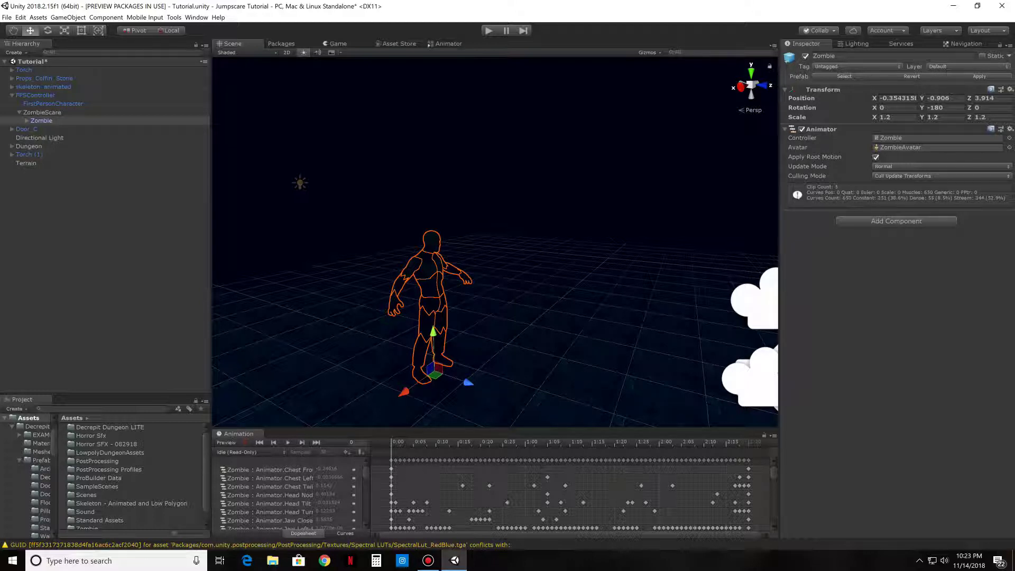
{"action": "left_click_drag", "start_coordinate": [469, 382], "coordinate": [580, 421]}
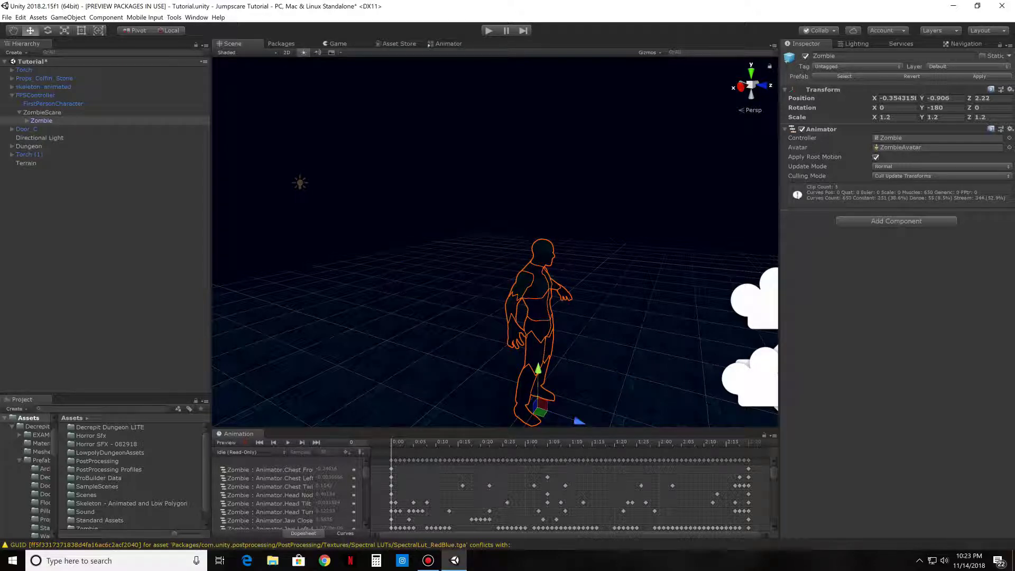
{"action": "mouse_move", "coordinate": [580, 421]}
{"action": "right_mouse_down"}
{"action": "mouse_move", "coordinate": [629, 419]}
{"action": "mouse_move", "coordinate": [648, 391]}
{"action": "mouse_move", "coordinate": [555, 410]}
{"action": "mouse_move", "coordinate": [608, 423]}
{"action": "mouse_move", "coordinate": [574, 423]}
{"action": "right_mouse_up"}
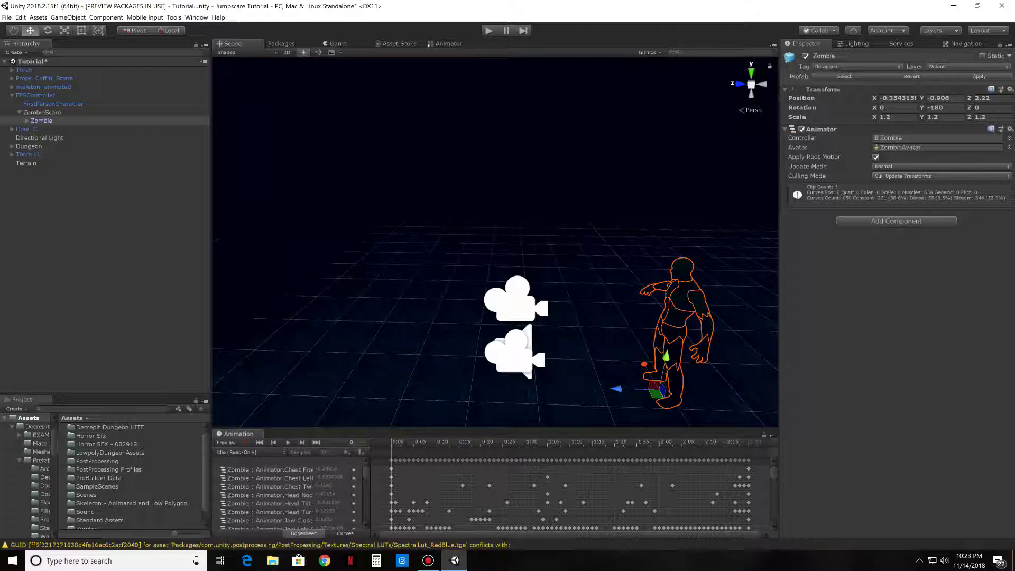
Step: Compare how the zombie is framed in the ZombieScare and FirstPersonCharacter camera previews
{"action": "left_click", "coordinate": [43, 112]}
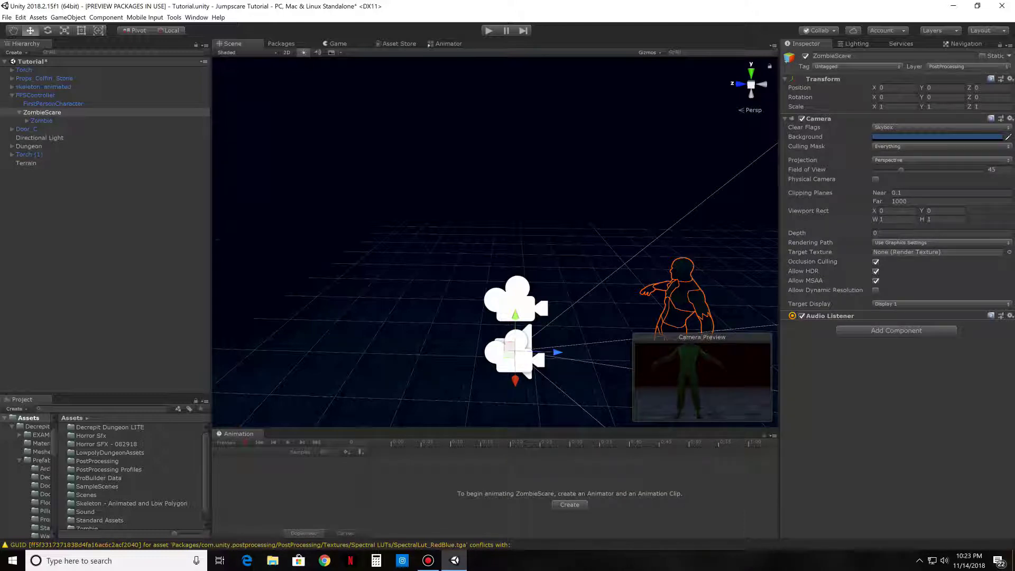
{"action": "left_click", "coordinate": [36, 96]}
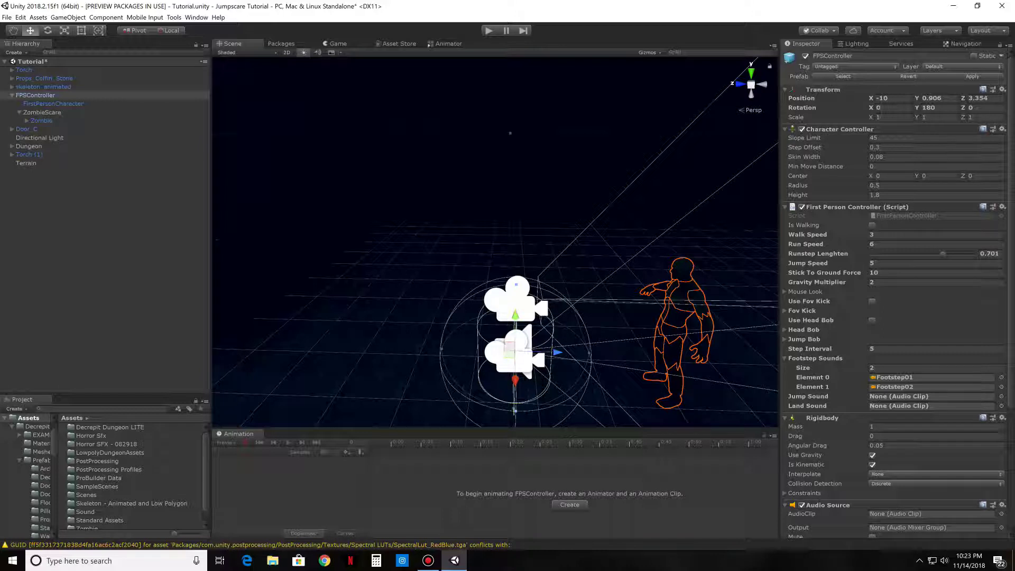
{"action": "left_click", "coordinate": [53, 104]}
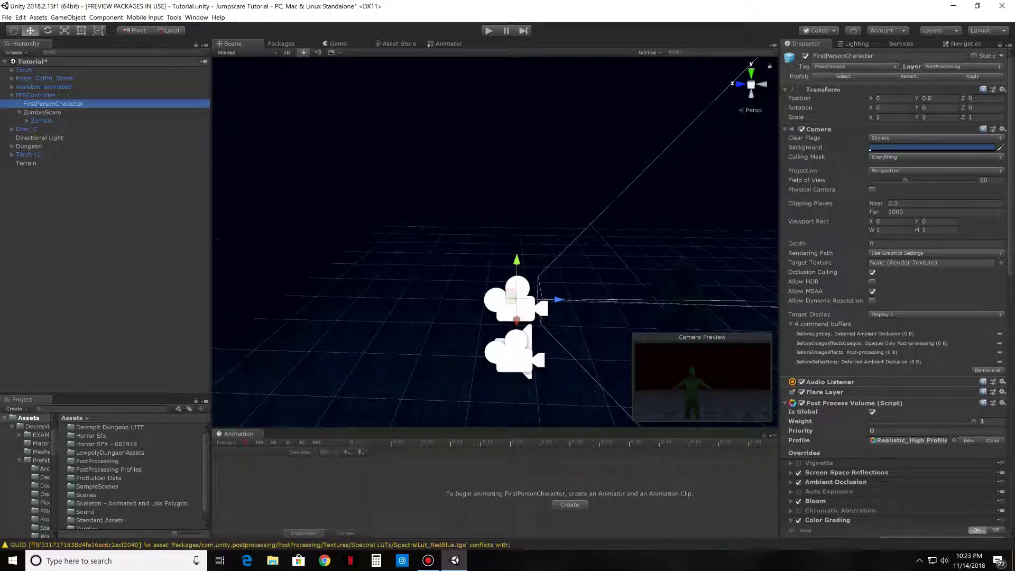
Step: Set the ZombieScare camera's Y position to 0.8, matching the FirstPersonCharacter camera's height
{"action": "left_click", "coordinate": [517, 356]}
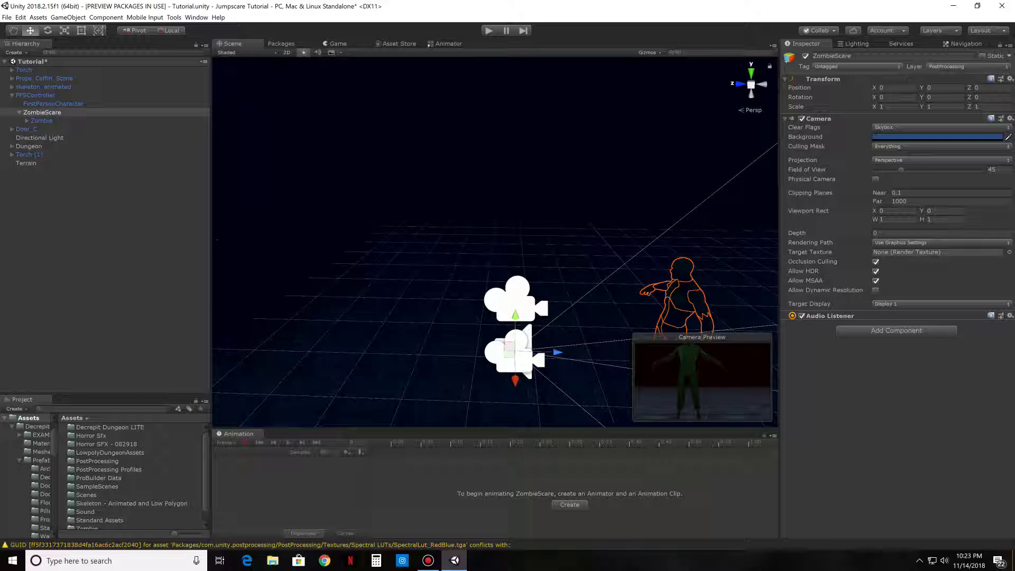
{"action": "left_click", "coordinate": [944, 87]}
{"action": "type", "text": "0.8"}
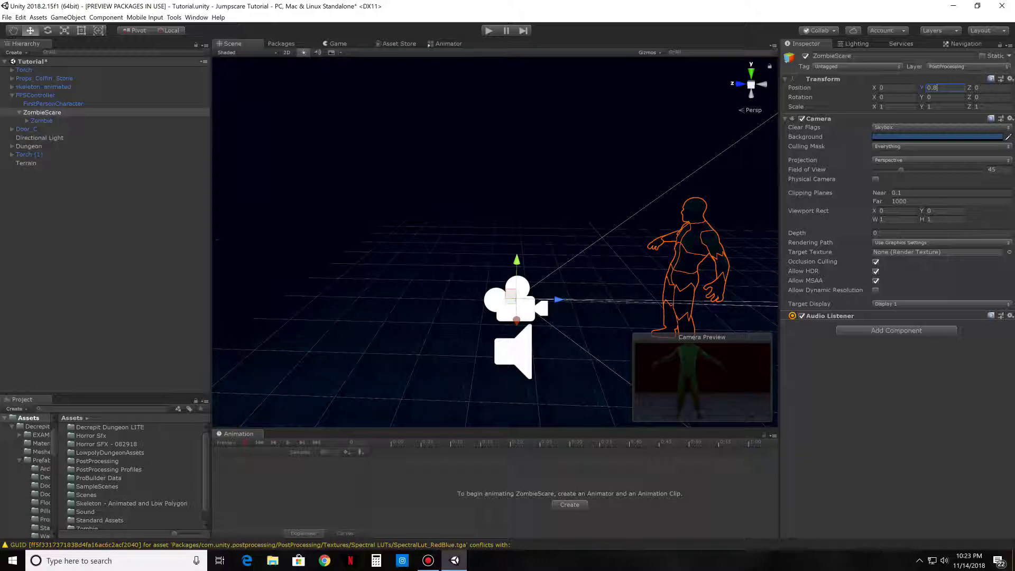
Step: Lower the Zombie to a Y position of about -1.89 and a Z position of about 2.08, checking its framing in the ZombieScare camera preview
{"action": "left_click", "coordinate": [41, 121]}
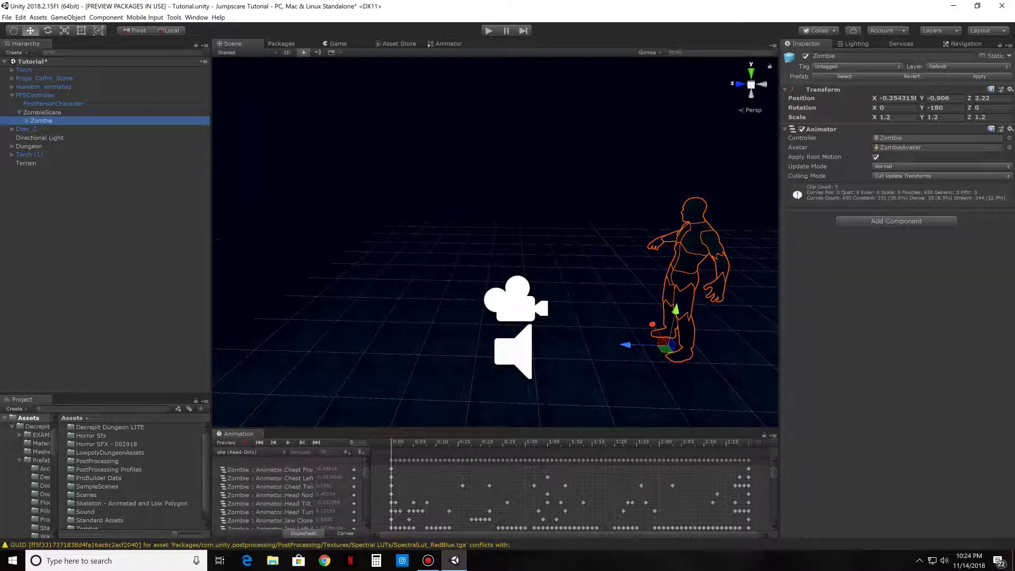
{"action": "left_click_drag", "start_coordinate": [676, 309], "coordinate": [665, 369]}
{"action": "left_click_drag", "start_coordinate": [614, 398], "coordinate": [578, 396]}
{"action": "left_click", "coordinate": [42, 112]}
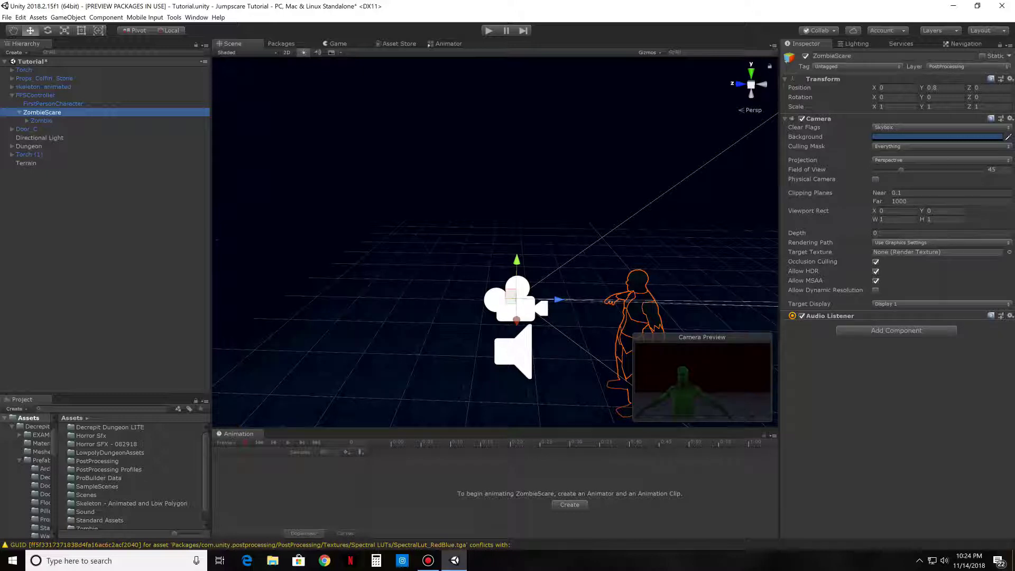
{"action": "left_click", "coordinate": [41, 120]}
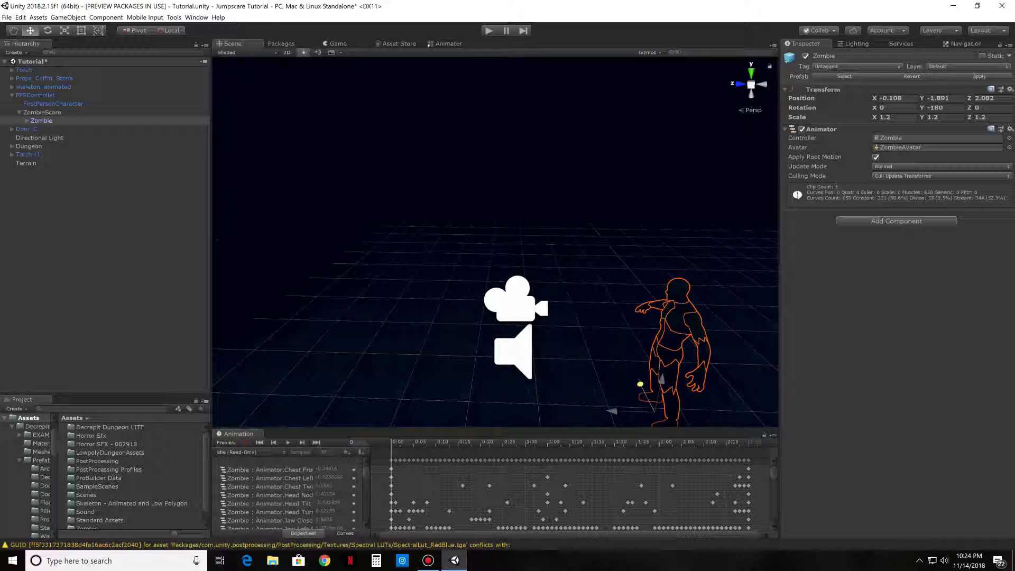
{"action": "left_click", "coordinate": [41, 112]}
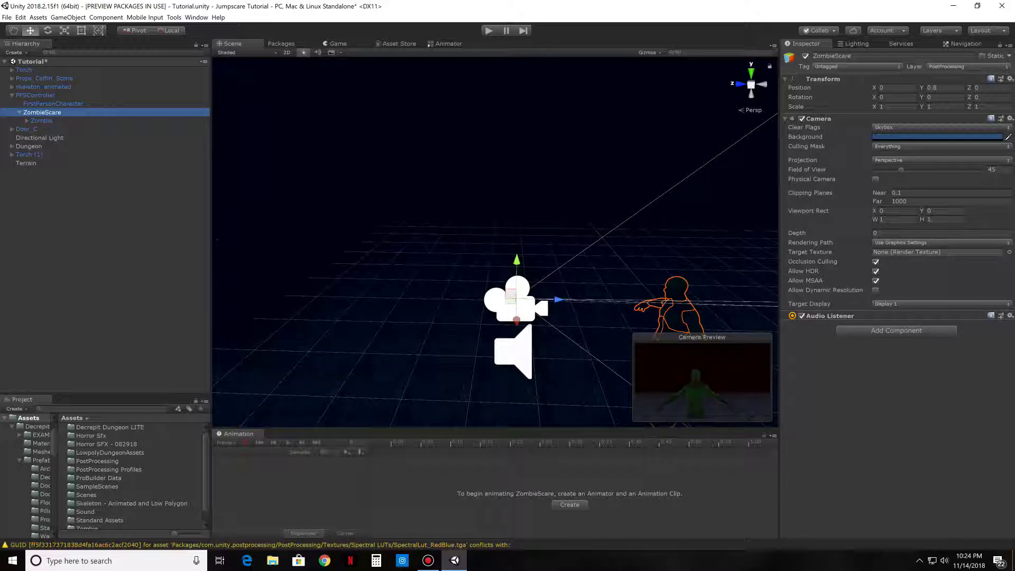
Step: Raise the Zombie to a Y position of about -1.66 and bring it closer to the ZombieScare camera, at about Z 1.39, checking the preview
{"action": "left_click", "coordinate": [41, 121]}
{"action": "left_click_drag", "start_coordinate": [660, 377], "coordinate": [664, 359]}
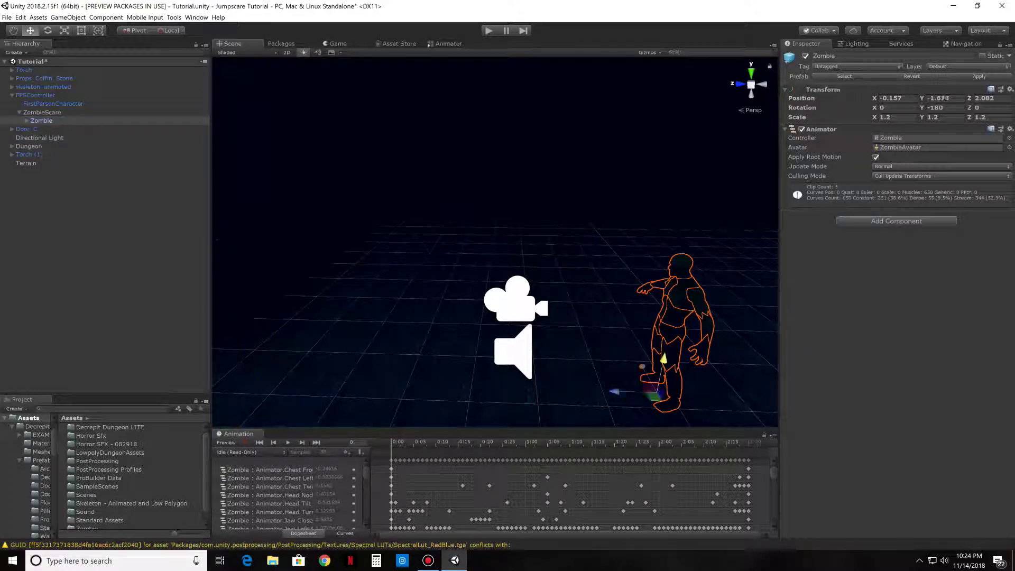
{"action": "left_click_drag", "start_coordinate": [614, 392], "coordinate": [587, 391]}
{"action": "left_click", "coordinate": [42, 112]}
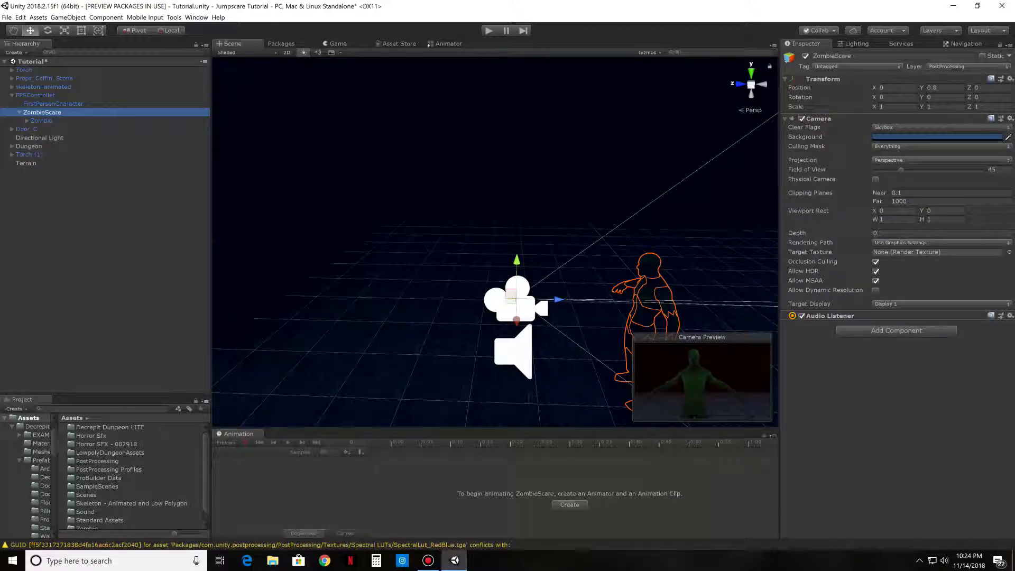
{"action": "left_click", "coordinate": [41, 121]}
{"action": "left_click_drag", "start_coordinate": [635, 358], "coordinate": [636, 363]}
{"action": "left_click_drag", "start_coordinate": [587, 395], "coordinate": [566, 395]}
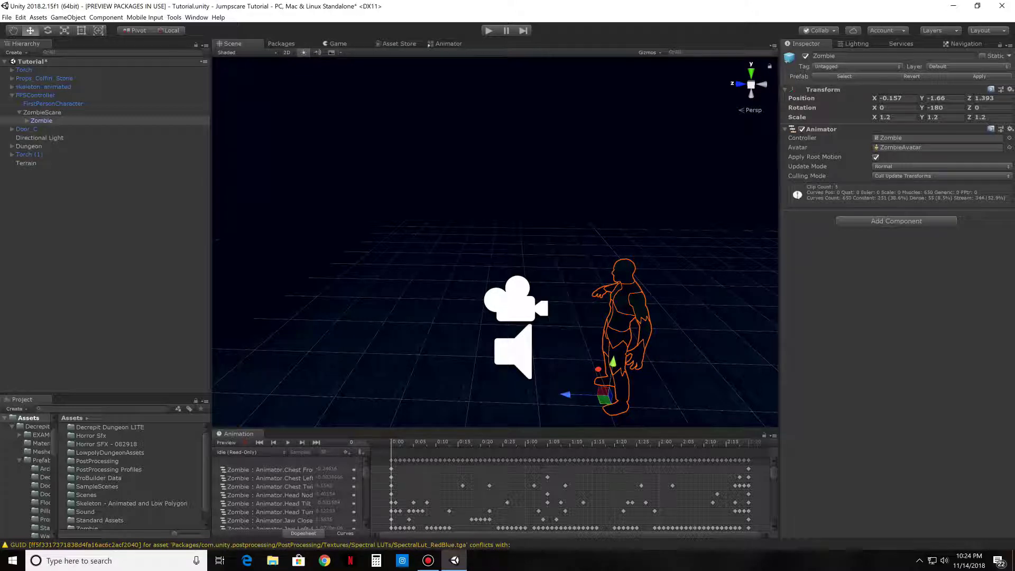
{"action": "left_click", "coordinate": [516, 299]}
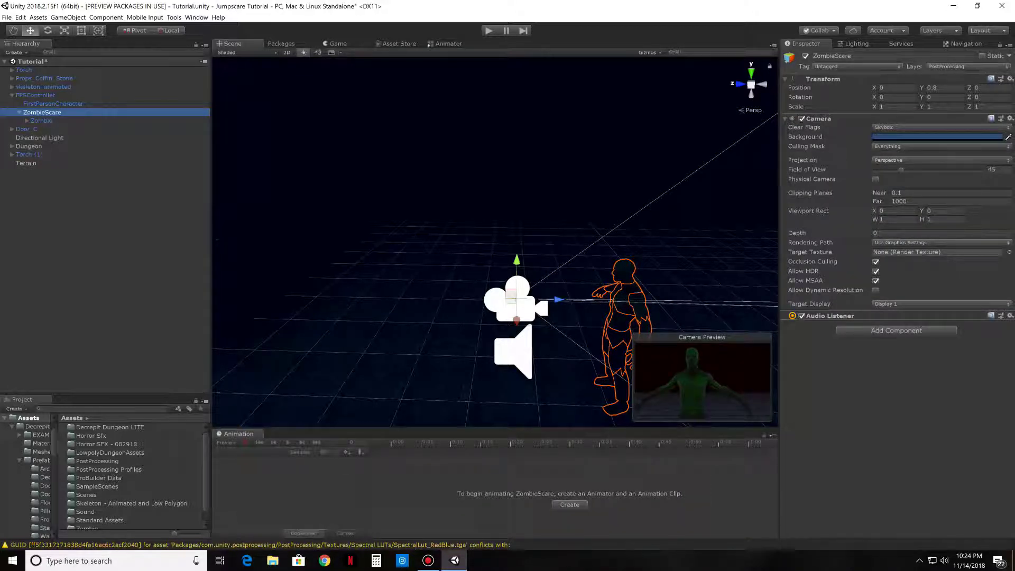
Step: Shift the Zombie sideways to an X position of about -0.057 and check its centering in the ZombieScare camera preview
{"action": "left_click", "coordinate": [41, 120]}
{"action": "left_click_drag", "start_coordinate": [599, 370], "coordinate": [600, 374]}
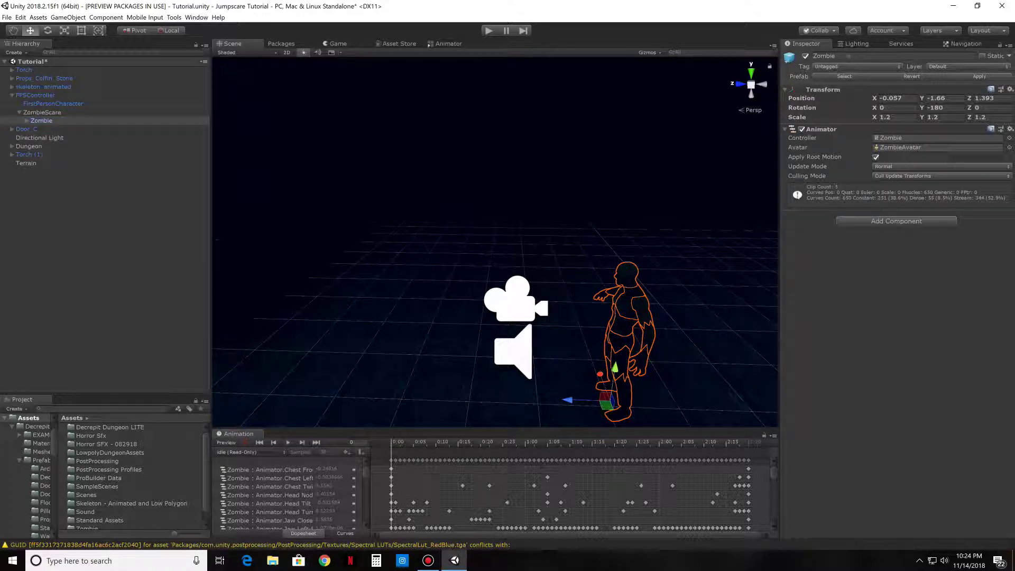
{"action": "left_click", "coordinate": [43, 112]}
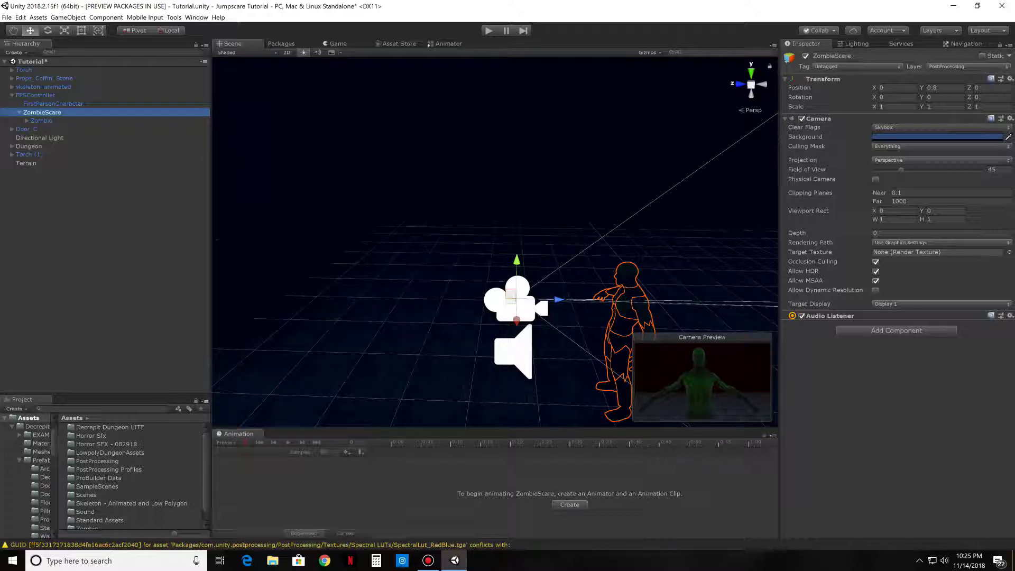
Step: Delete every animation state except attack from the Zombie's animator controller and place the attack state beside Entry
{"action": "left_click", "coordinate": [41, 121]}
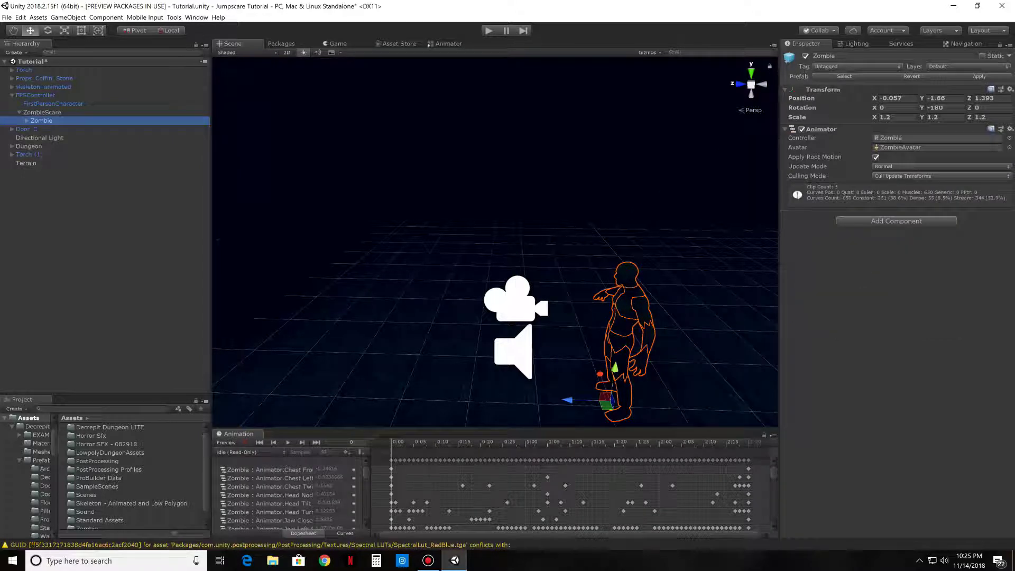
{"action": "left_click", "coordinate": [448, 43]}
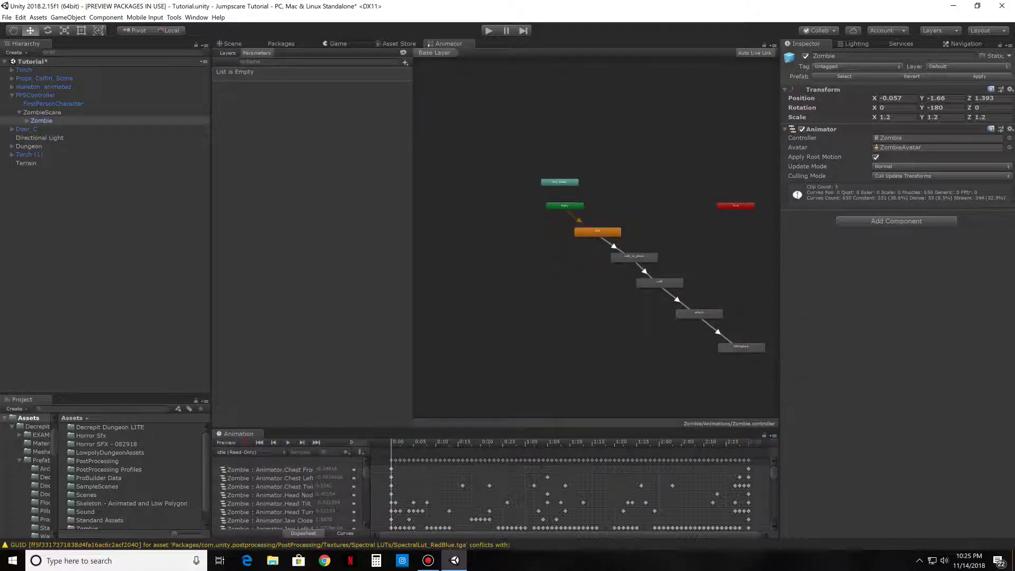
{"action": "left_click", "coordinate": [598, 232]}
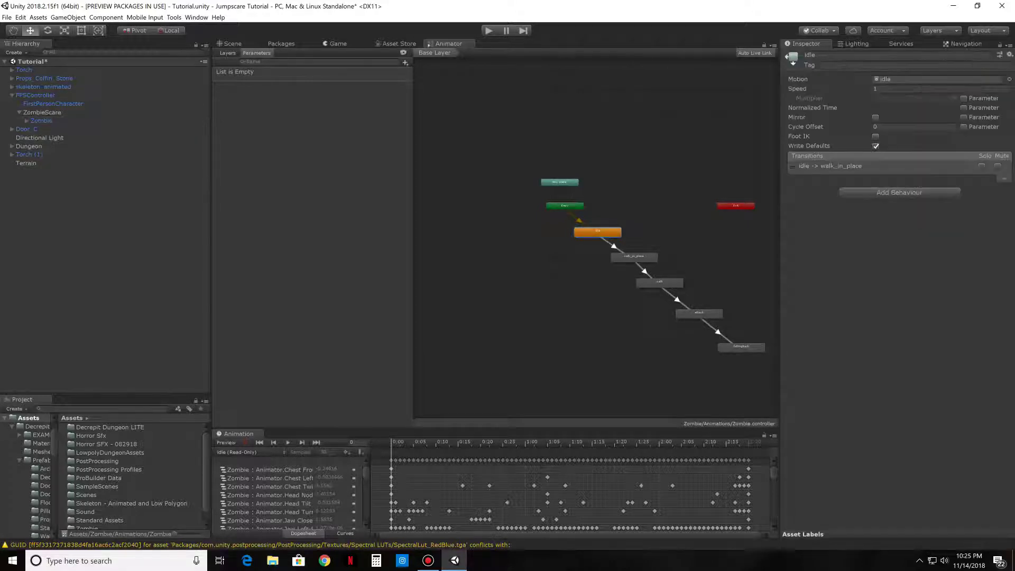
{"action": "right_click", "coordinate": [602, 232]}
{"action": "left_click", "coordinate": [624, 280]}
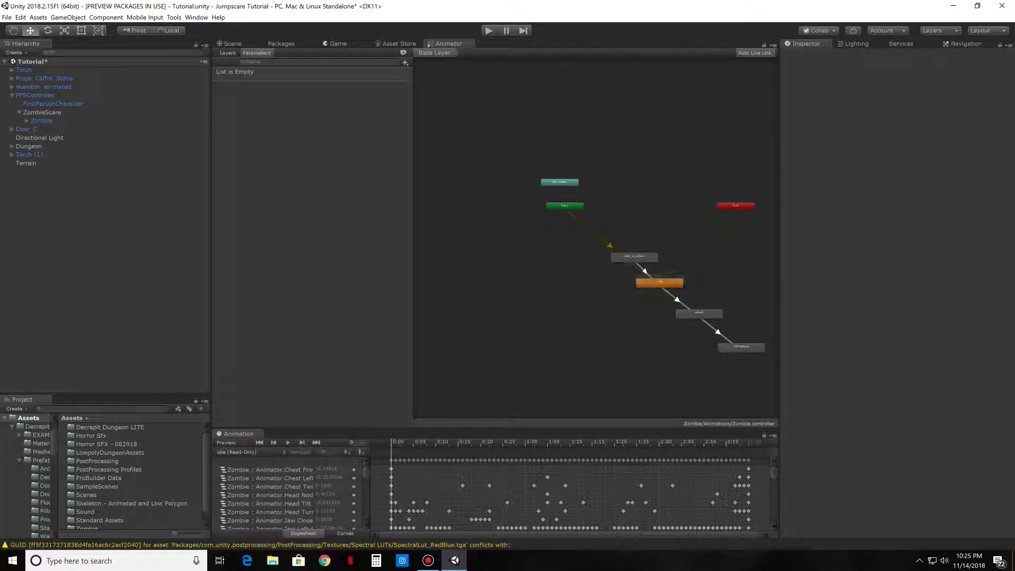
{"action": "right_click", "coordinate": [625, 257]}
{"action": "left_click", "coordinate": [645, 304]}
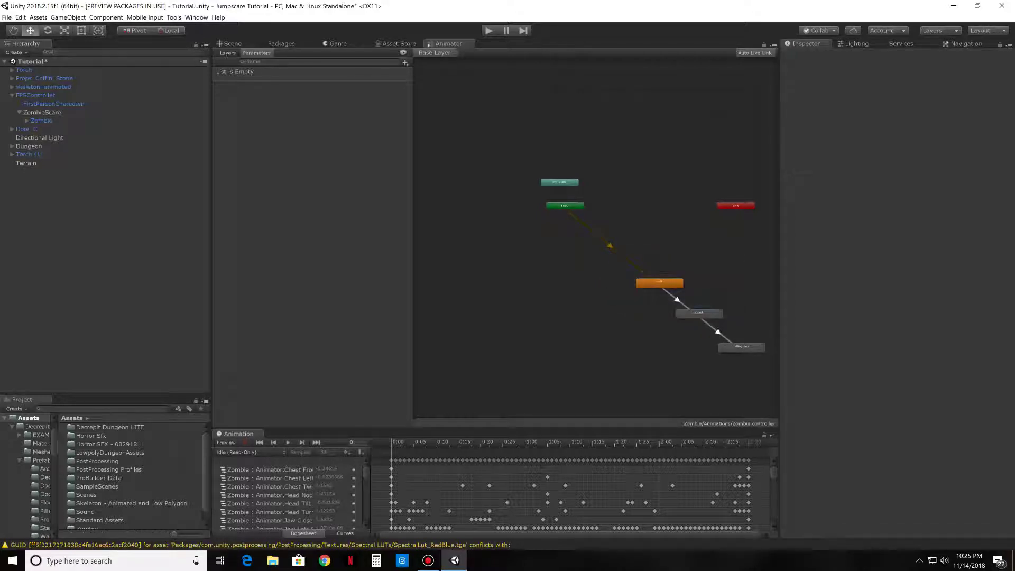
{"action": "right_click", "coordinate": [656, 283]}
{"action": "left_click", "coordinate": [667, 328]}
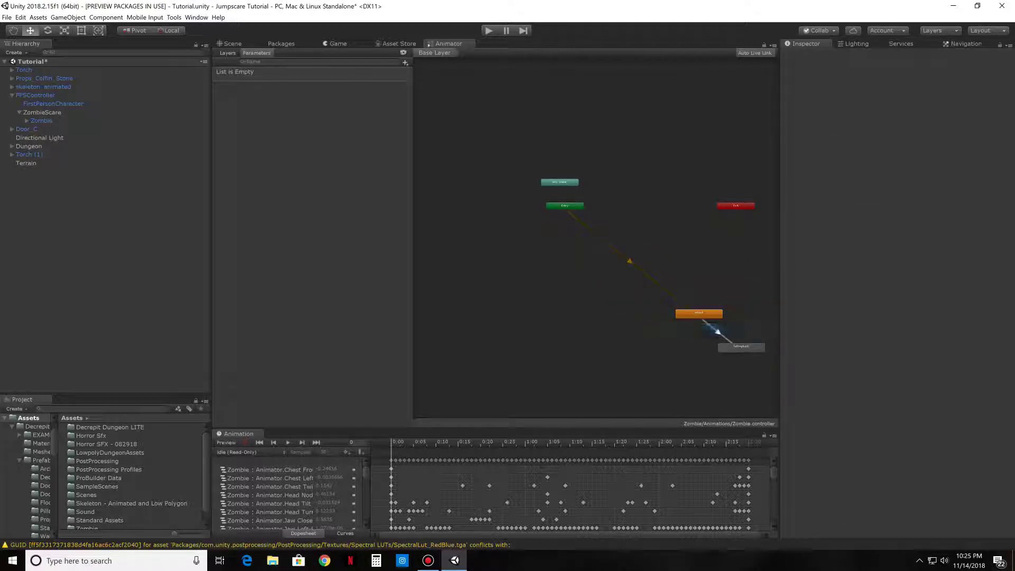
{"action": "right_click", "coordinate": [741, 347]}
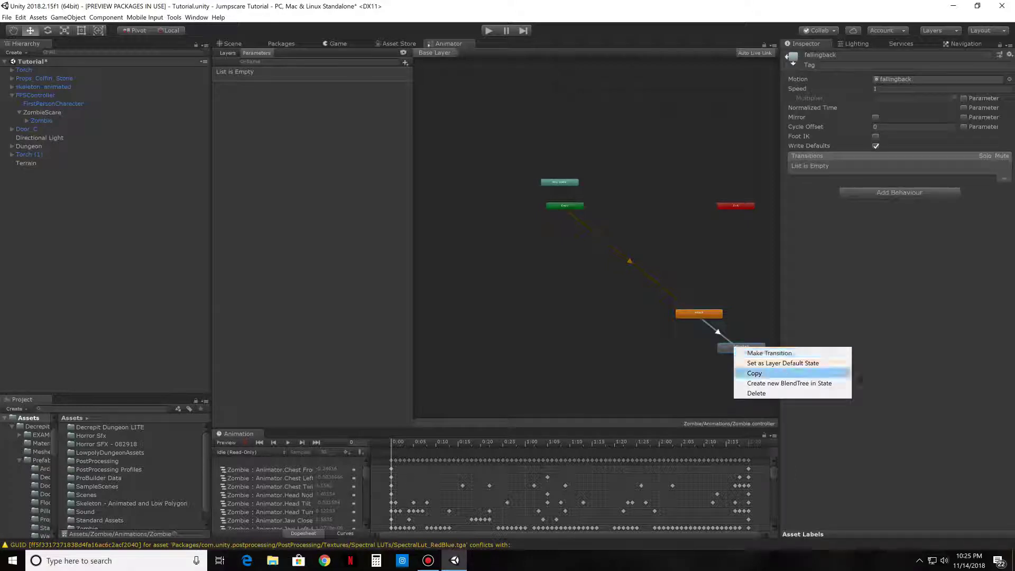
{"action": "left_click", "coordinate": [754, 393]}
{"action": "left_click_drag", "start_coordinate": [700, 314], "coordinate": [640, 207]}
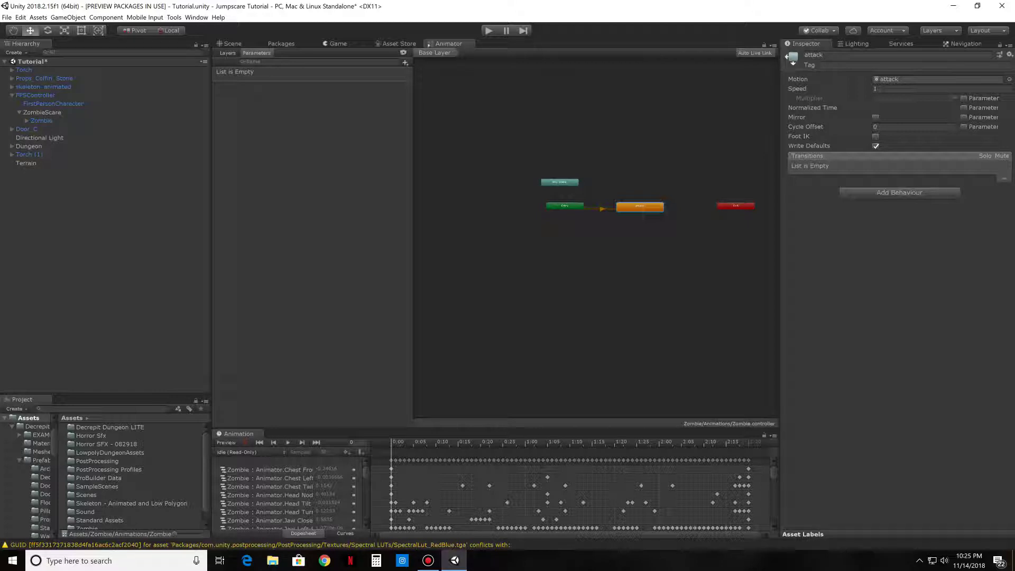
Step: Play-test the scene to check the Zombie's attack animation through the ZombieScare camera, and stop playback
{"action": "left_click", "coordinate": [232, 44]}
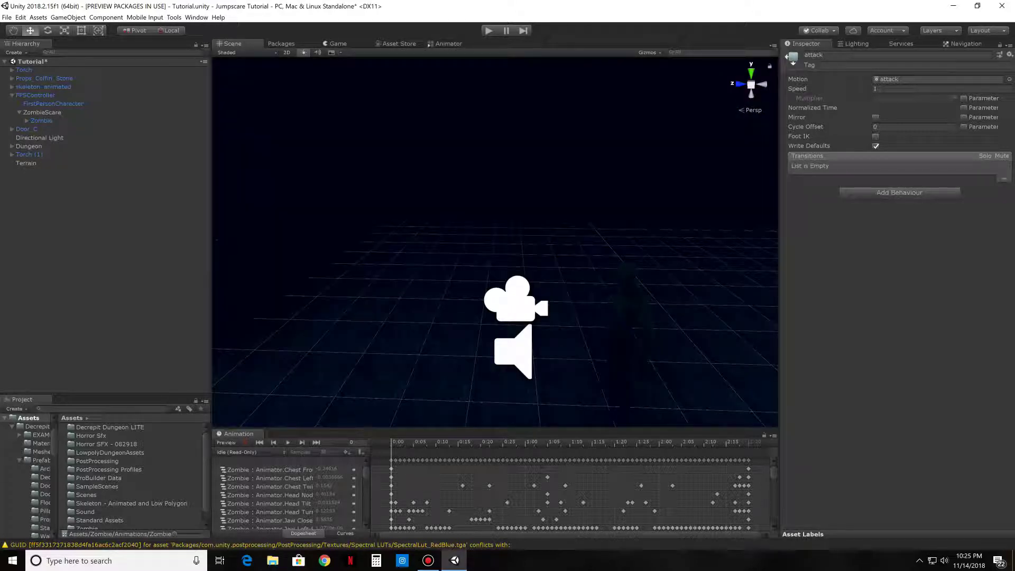
{"action": "key", "text": "ctrl+p"}
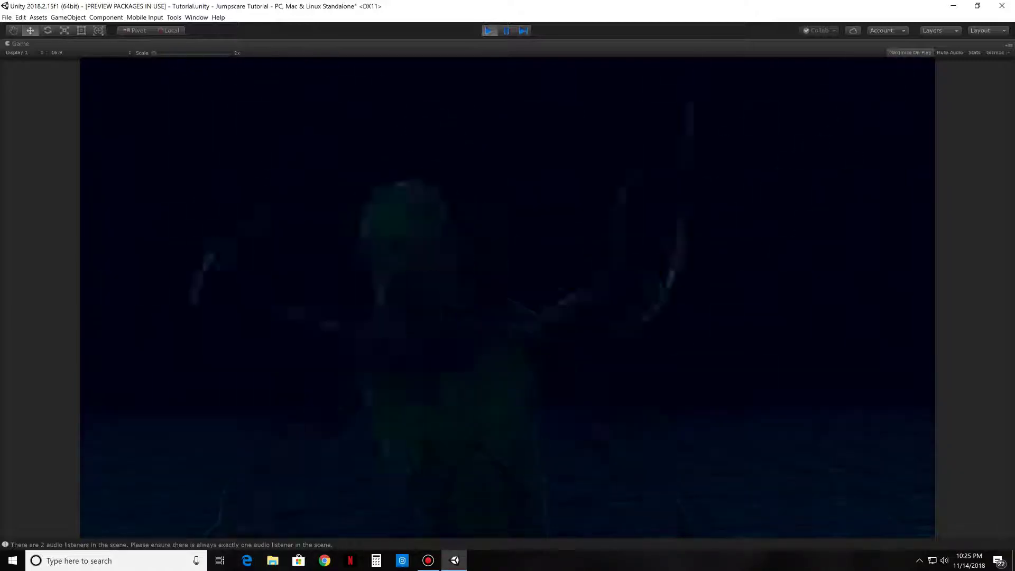
{"action": "key", "text": "ctrl+p"}
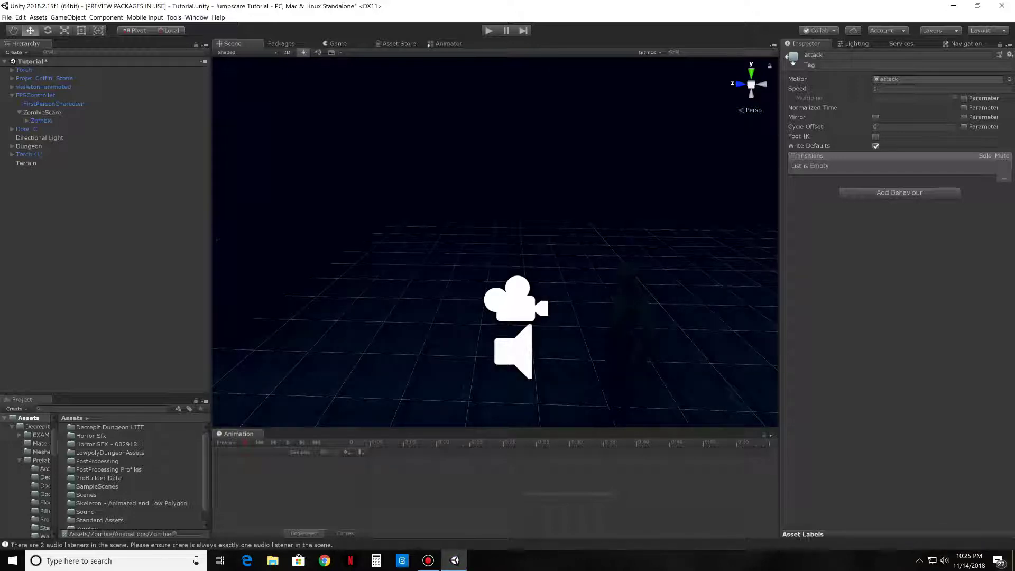
Step: Deactivate the ZombieScare camera object together with its child Zombie
{"action": "left_click", "coordinate": [41, 120]}
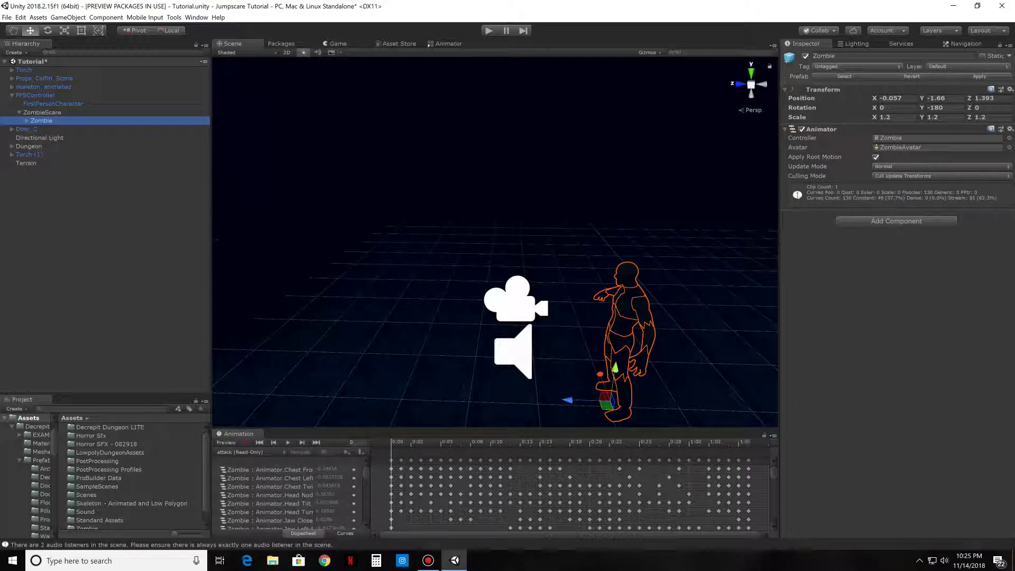
{"action": "left_click", "coordinate": [42, 112]}
{"action": "left_click", "coordinate": [41, 120]}
{"action": "left_click", "coordinate": [42, 112]}
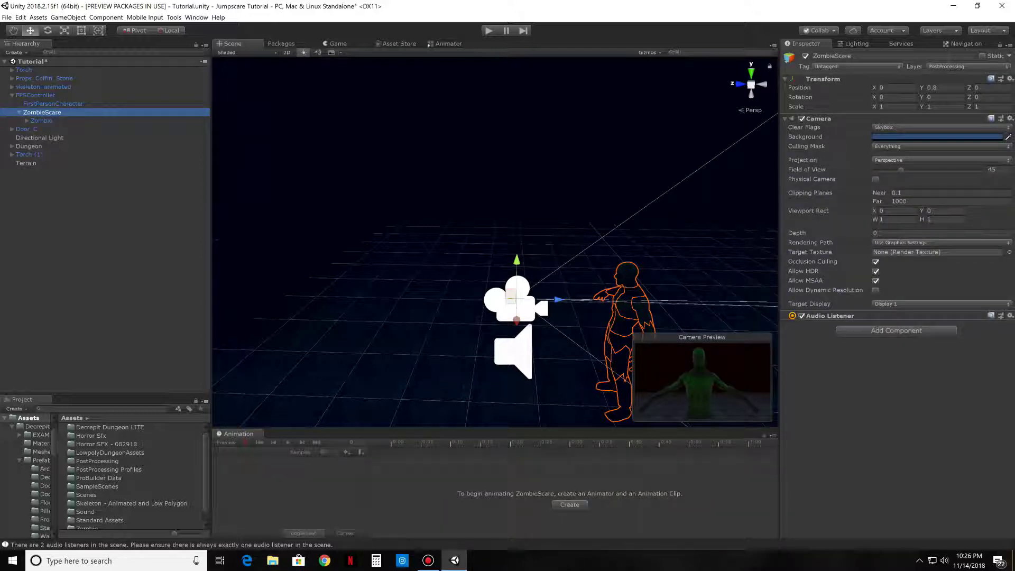
{"action": "right_click", "coordinate": [57, 112]}
{"action": "left_click", "coordinate": [52, 112]}
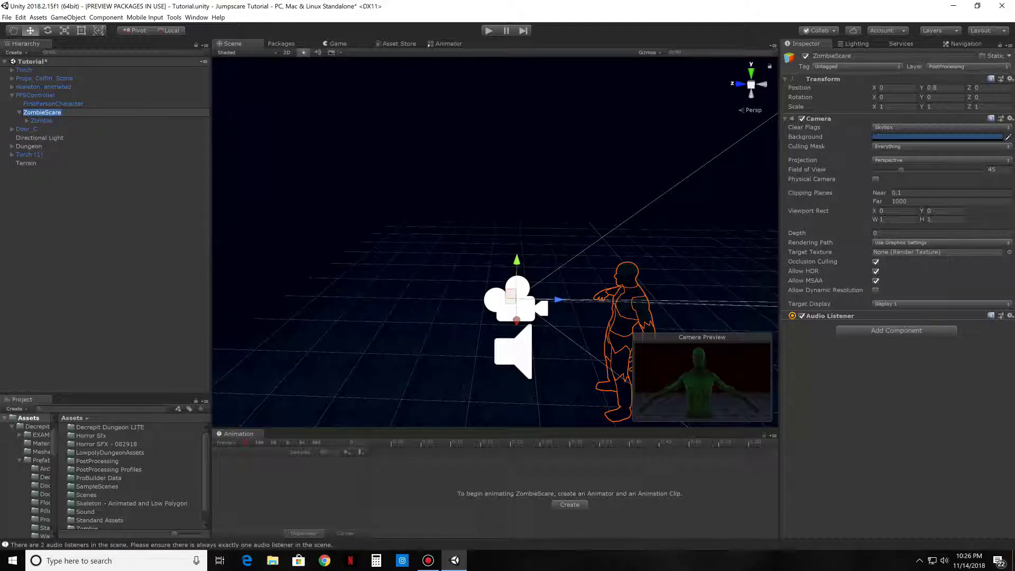
{"action": "left_click", "coordinate": [805, 56]}
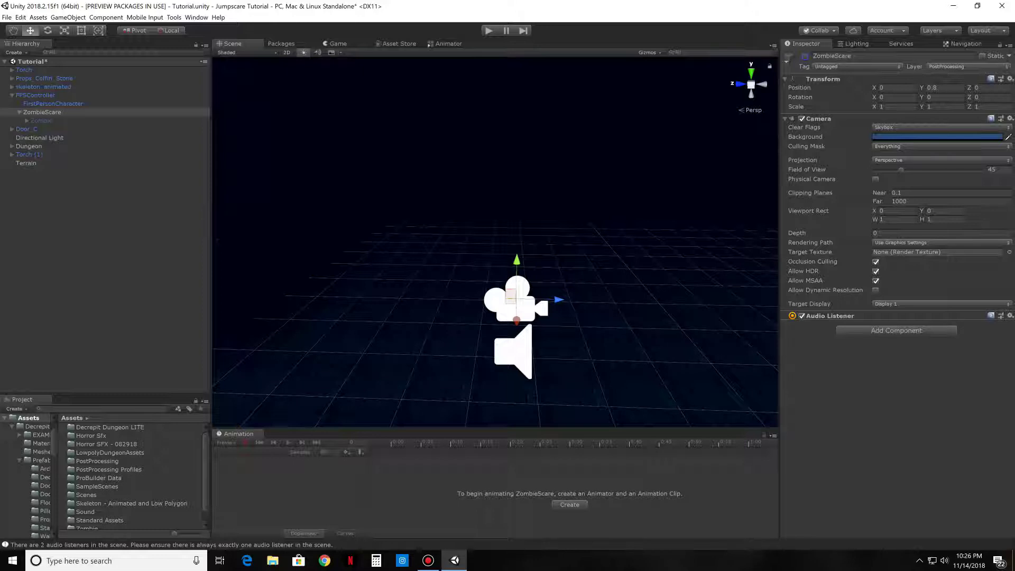
Step: Add an Animator component to the Door_C object and build a generic avatar for it
{"action": "right_click_drag", "start_coordinate": [508, 244], "coordinate": [703, 289]}
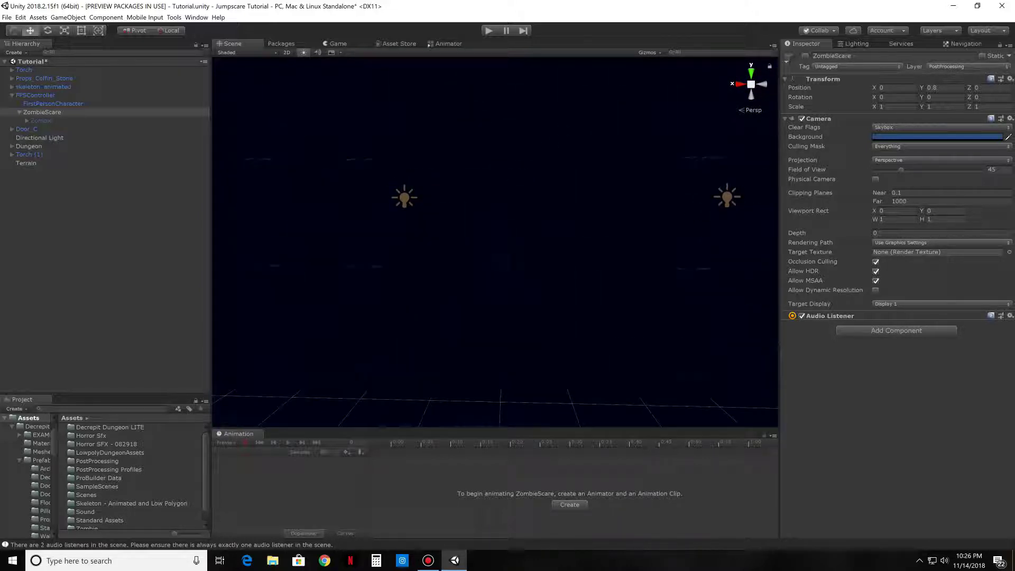
{"action": "left_click", "coordinate": [510, 261]}
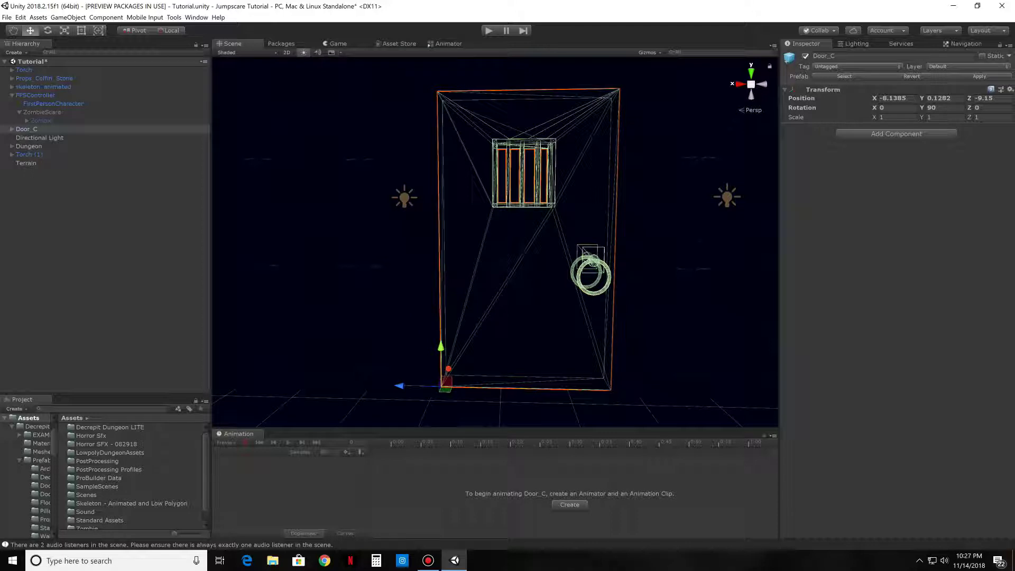
{"action": "left_click", "coordinate": [896, 134]}
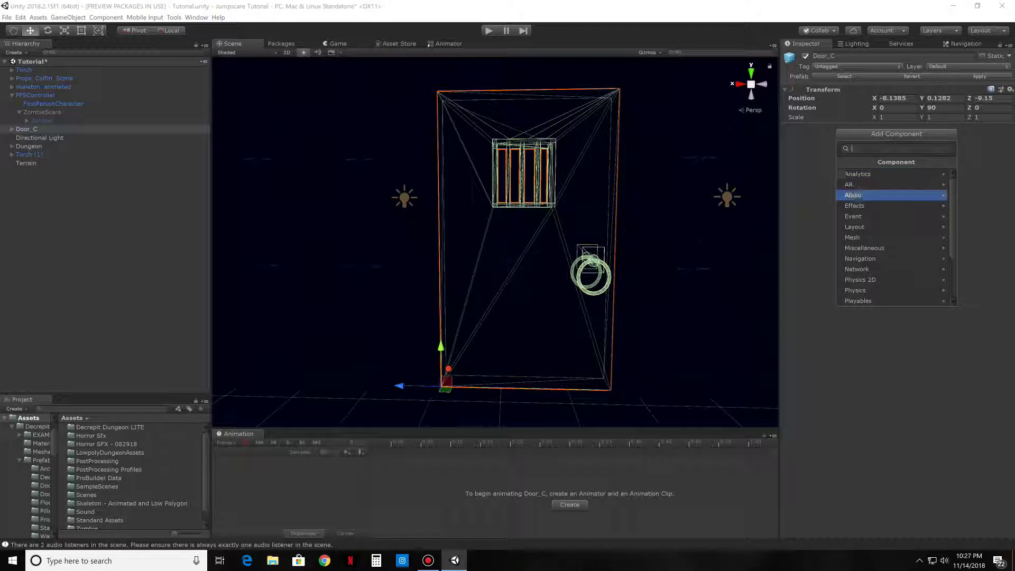
{"action": "scroll", "coordinate": [882, 211], "scroll_direction": "down", "scroll_amount": 2}
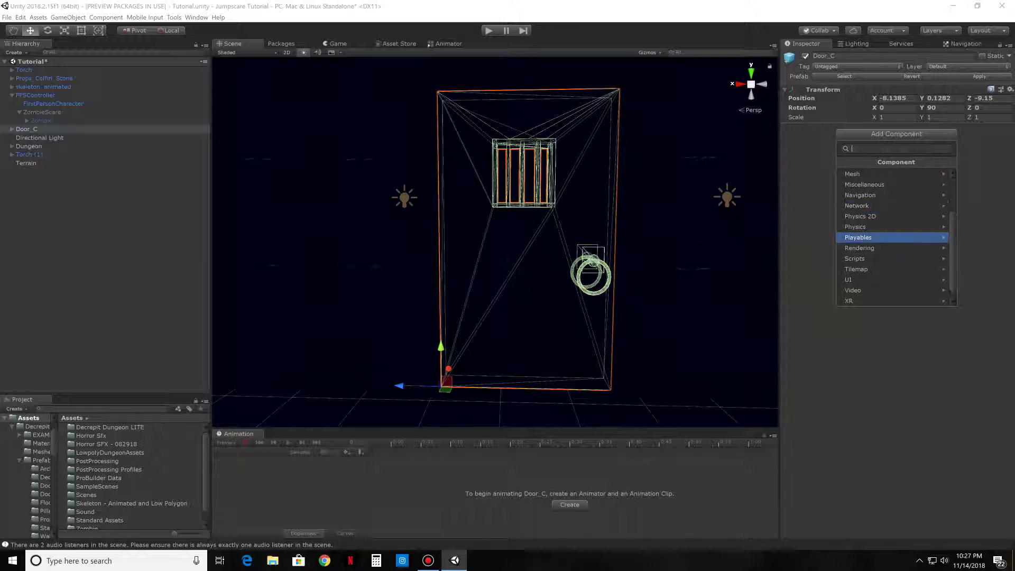
{"action": "left_click", "coordinate": [865, 184]}
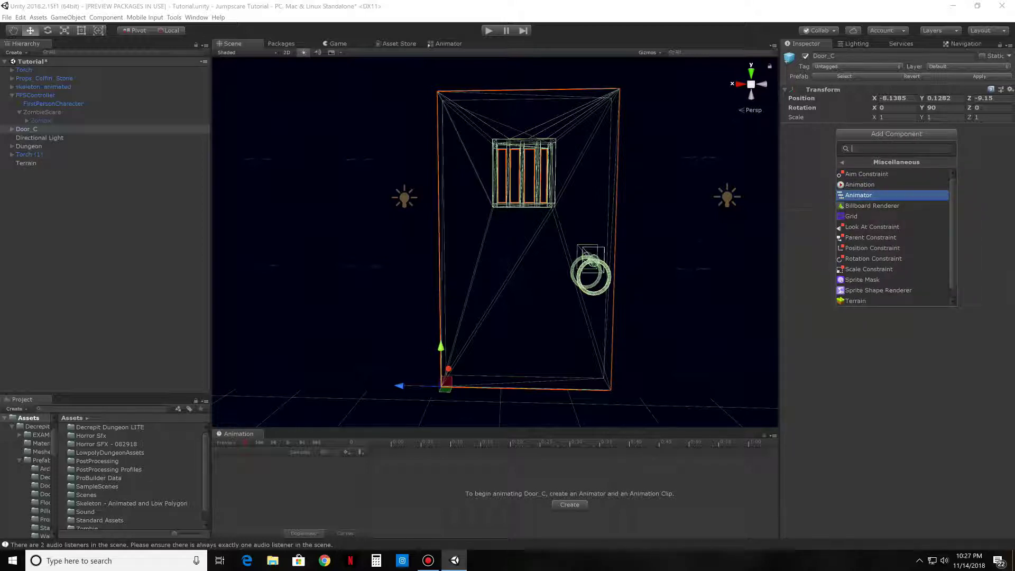
{"action": "left_click", "coordinate": [865, 195]}
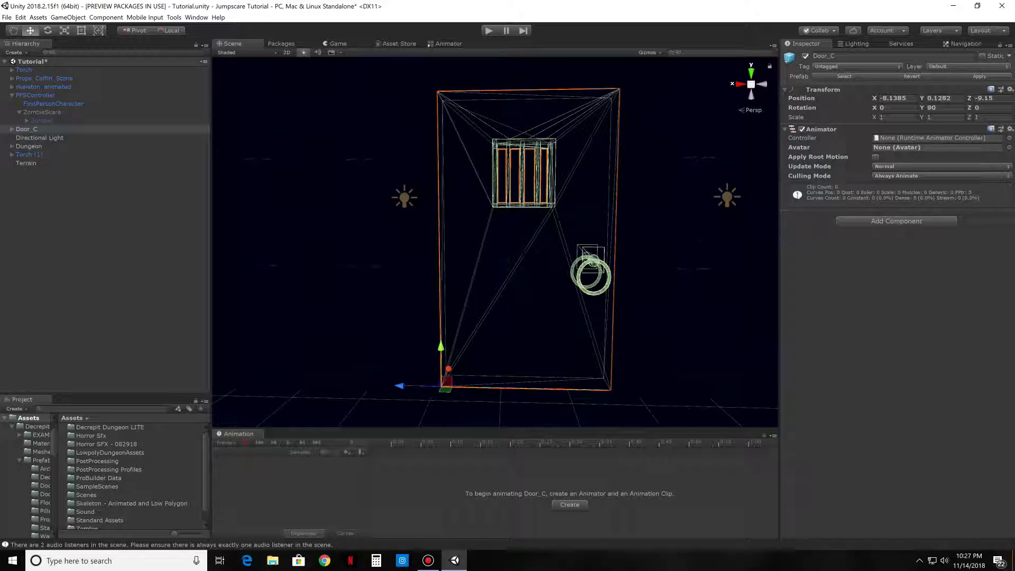
{"action": "left_click", "coordinate": [1011, 130]}
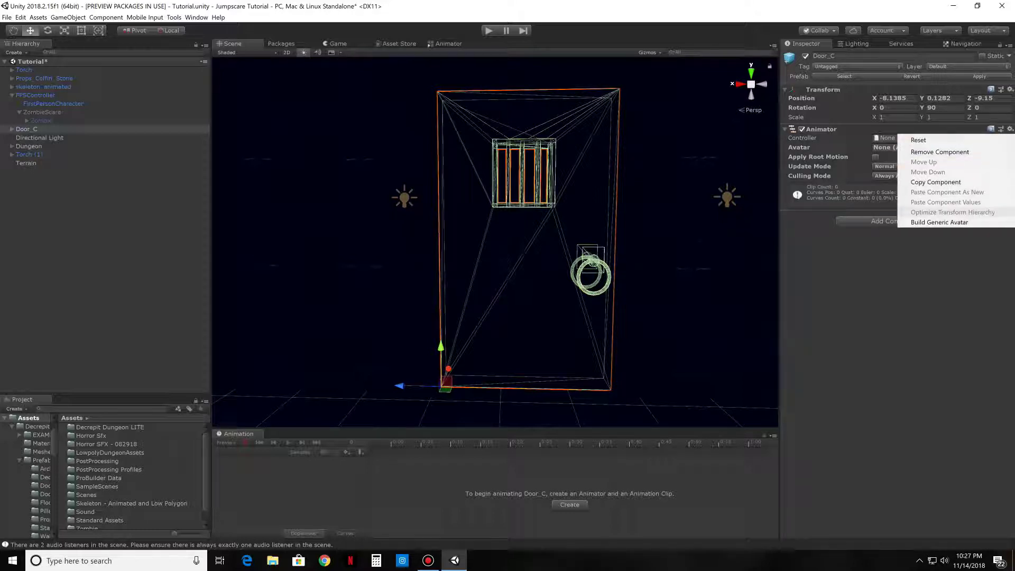
{"action": "left_click", "coordinate": [939, 222]}
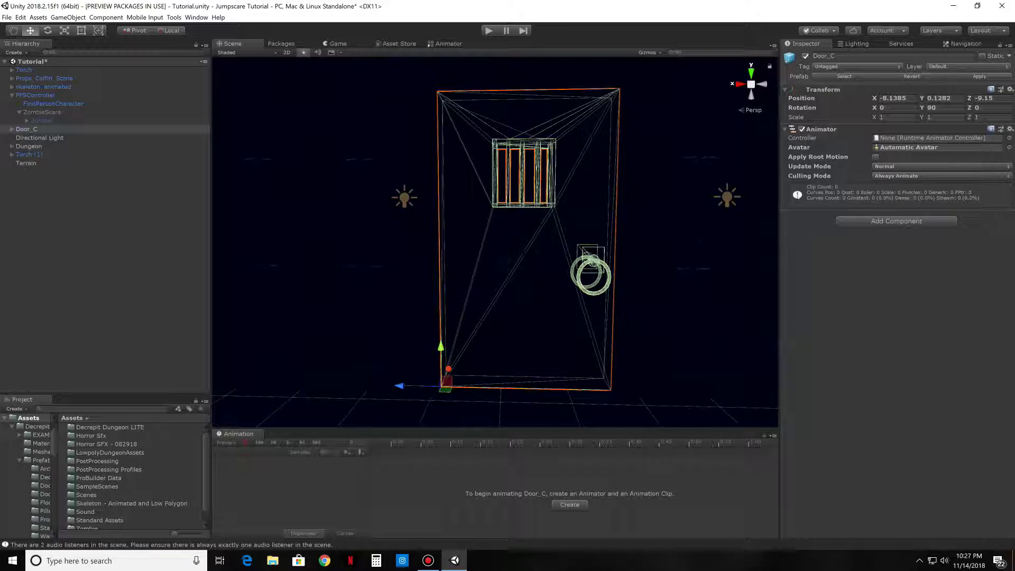
Step: Create a new folder named Animation in the project's Assets folder
{"action": "right_click", "coordinate": [38, 418]}
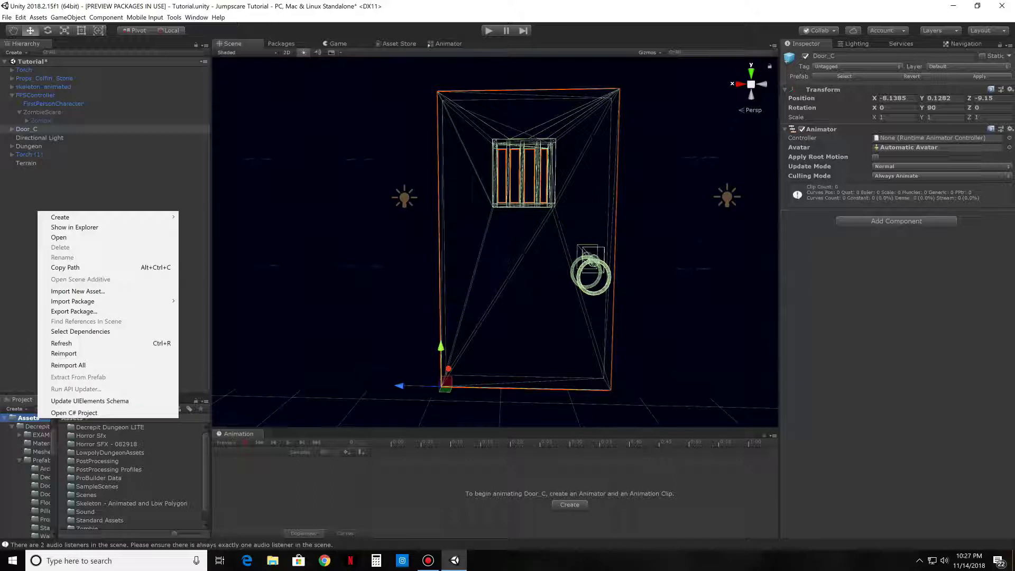
{"action": "mouse_move", "coordinate": [105, 217]}
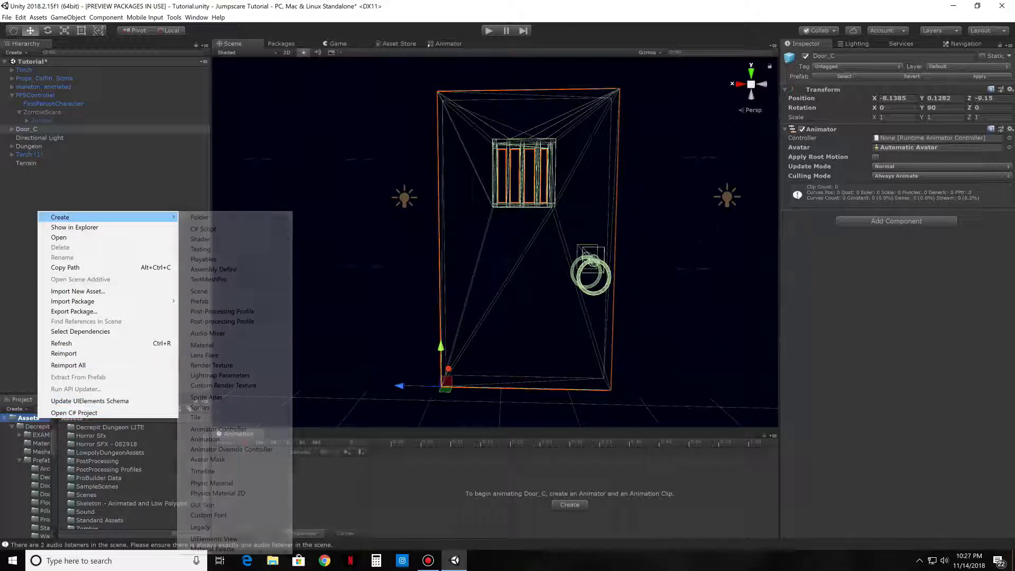
{"action": "left_click", "coordinate": [200, 217]}
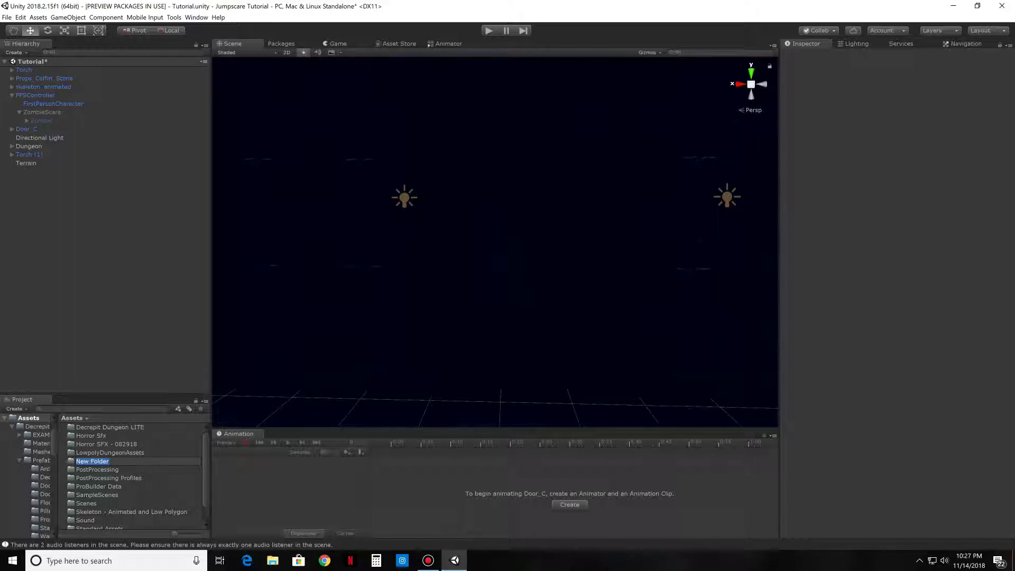
{"action": "type", "text": "Animation"}
{"action": "key", "text": "Return"}
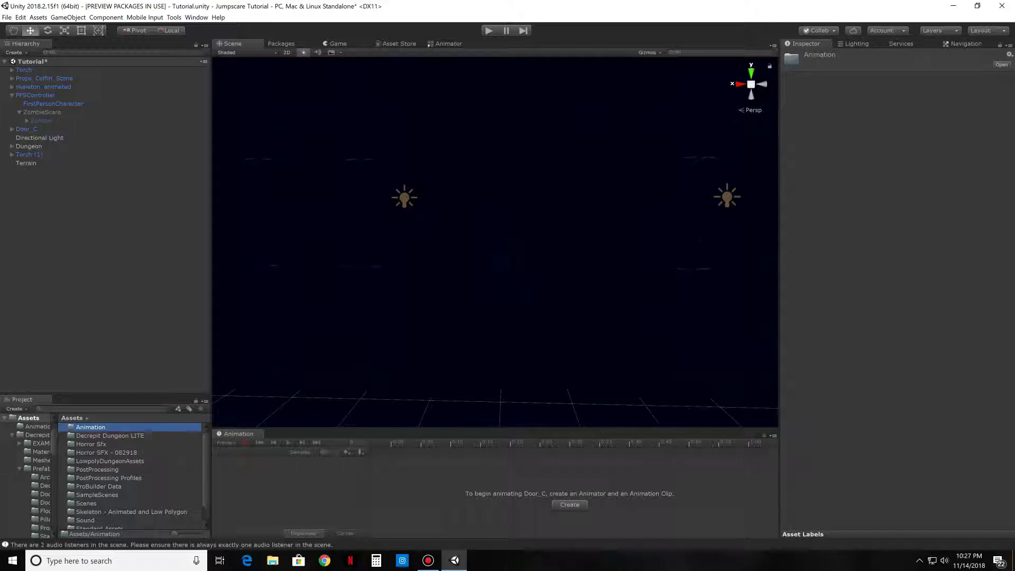
Step: Create an Animator Controller named Door_Open inside the Animation folder
{"action": "double_click", "coordinate": [91, 427]}
{"action": "right_click", "coordinate": [107, 436]}
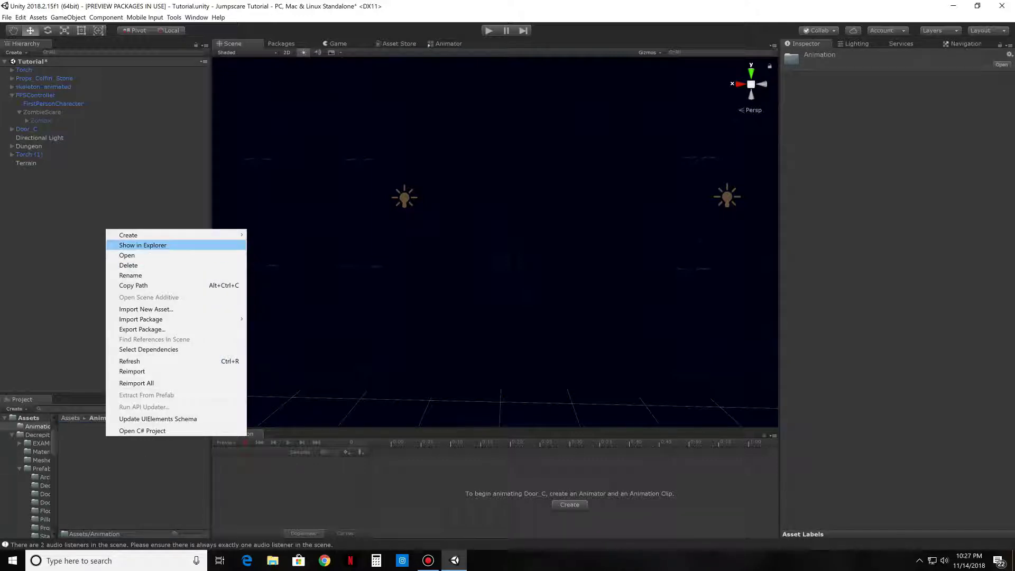
{"action": "mouse_move", "coordinate": [158, 235]}
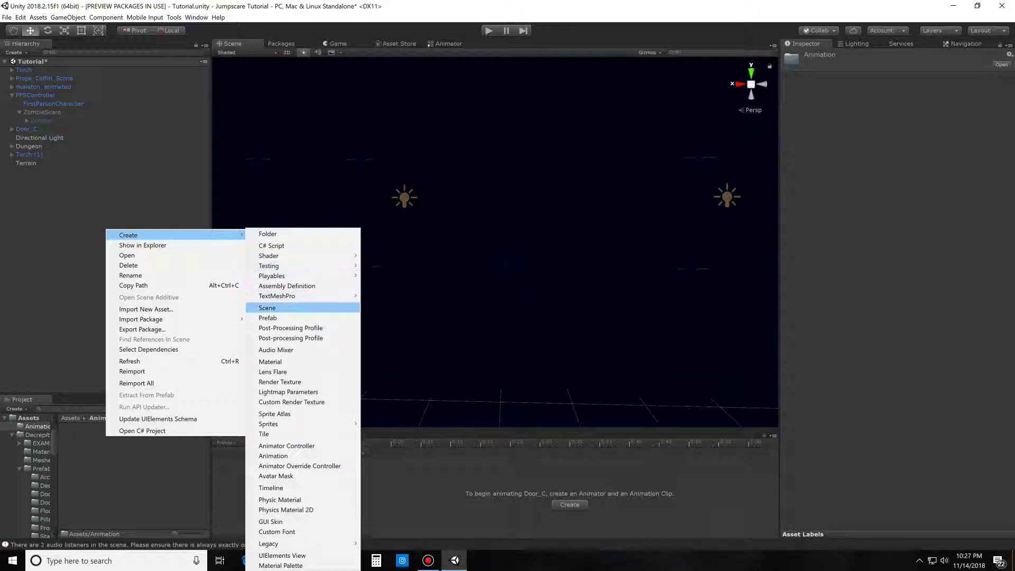
{"action": "left_click", "coordinate": [286, 445]}
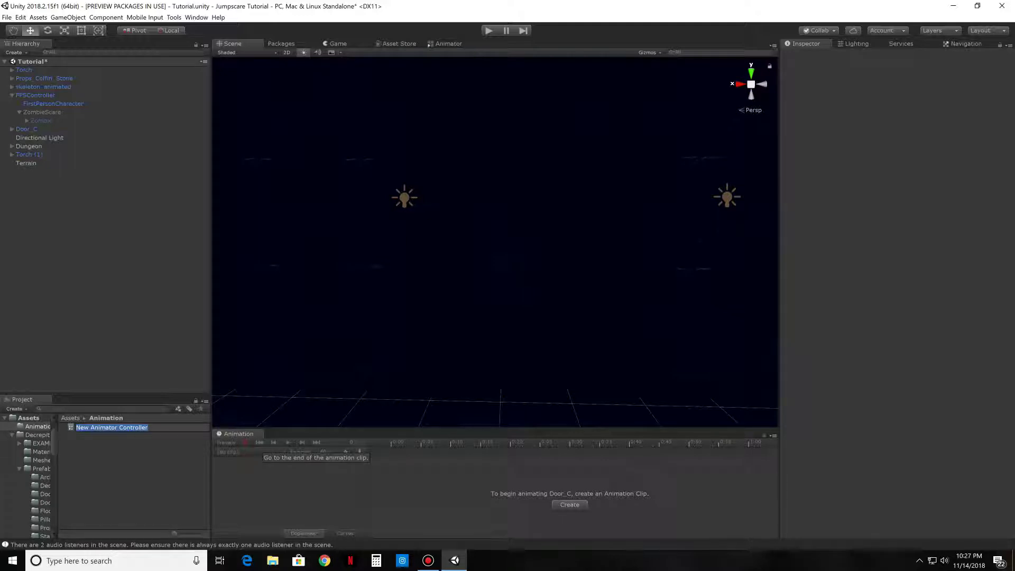
{"action": "type", "text": "Do"}
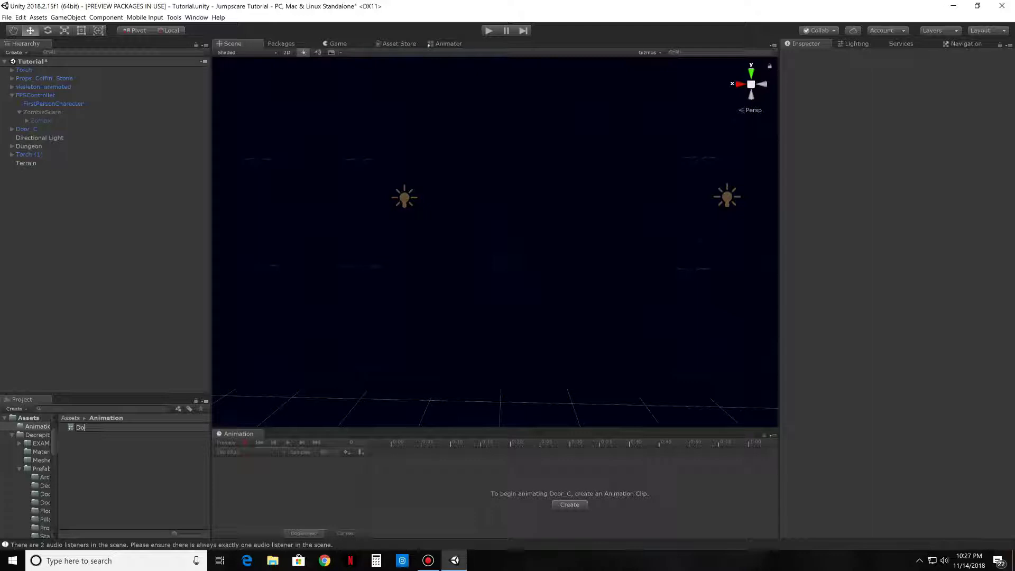
{"action": "type", "text": "ror_Open"}
{"action": "key", "text": "Return"}
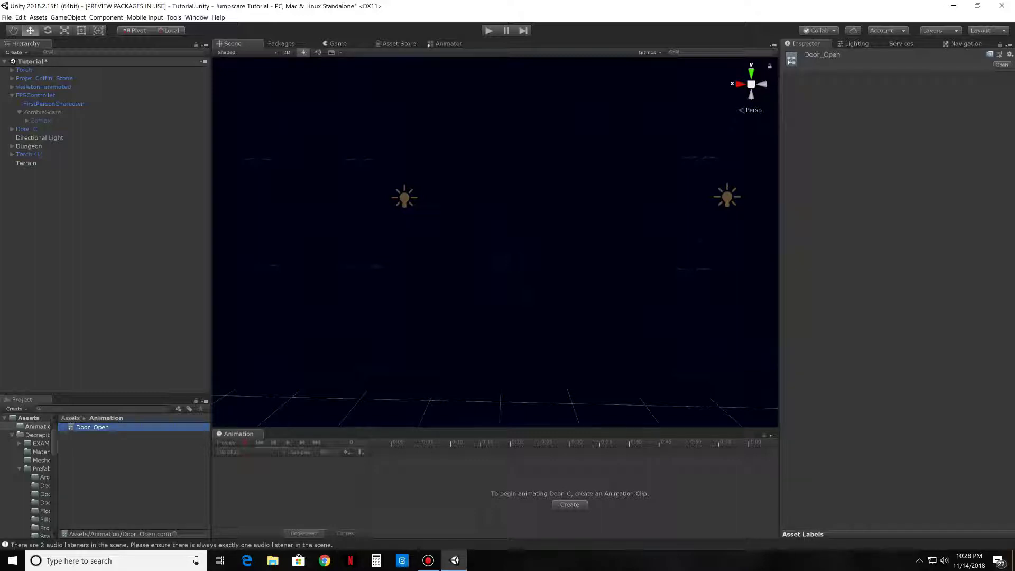
Step: Create an animation clip named Open_Door in the Animation folder beside the Door_Open controller
{"action": "right_click", "coordinate": [97, 428]}
{"action": "left_click", "coordinate": [107, 454]}
{"action": "right_click", "coordinate": [106, 454]}
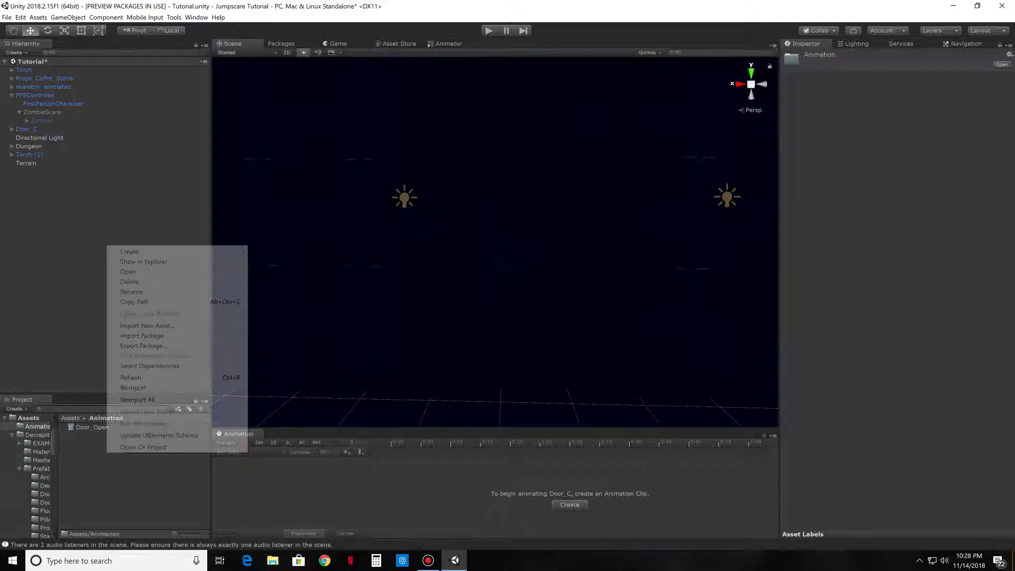
{"action": "mouse_move", "coordinate": [159, 252]}
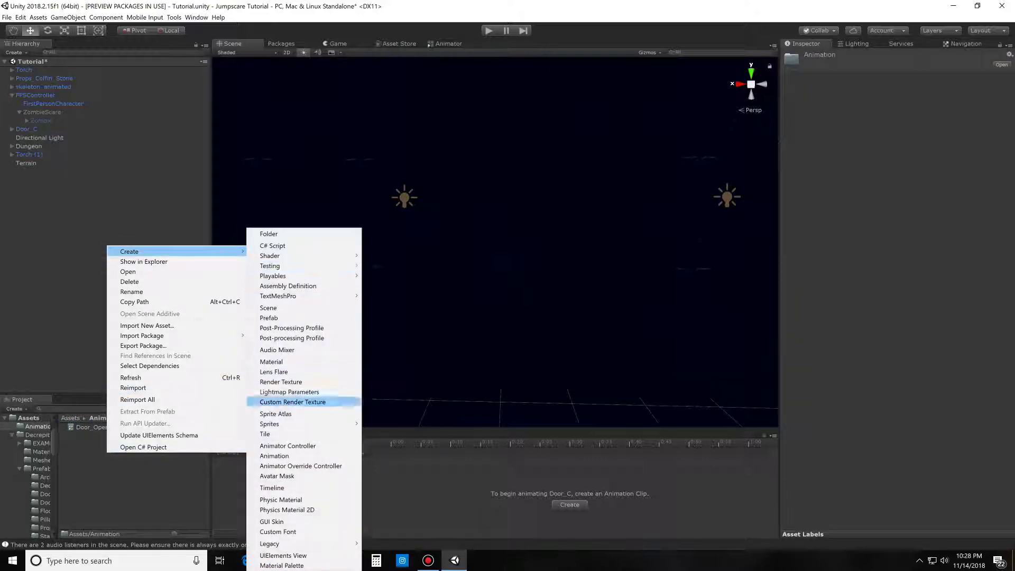
{"action": "left_click", "coordinate": [275, 456]}
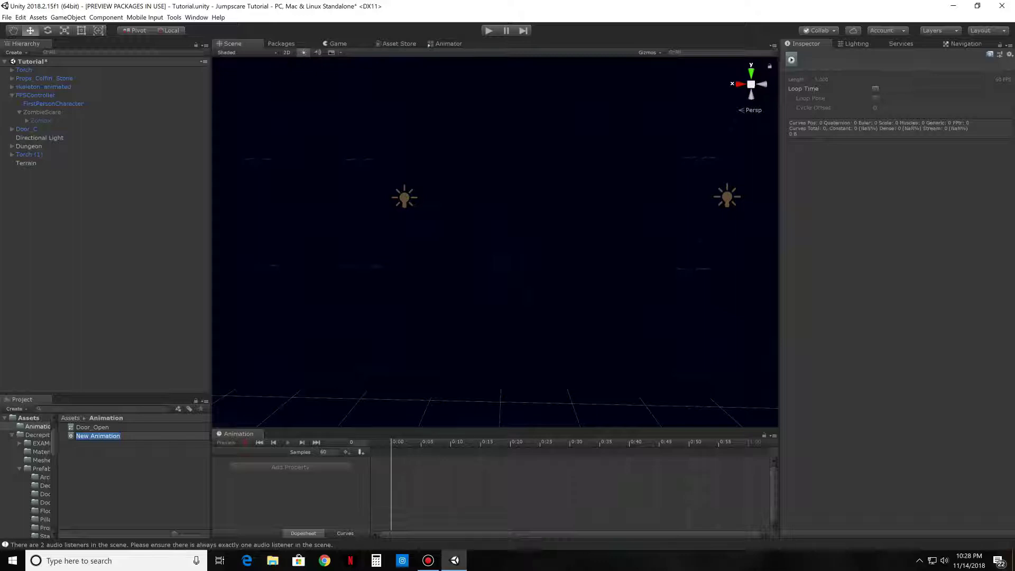
{"action": "type", "text": "Open_Door"}
{"action": "key", "text": "Return"}
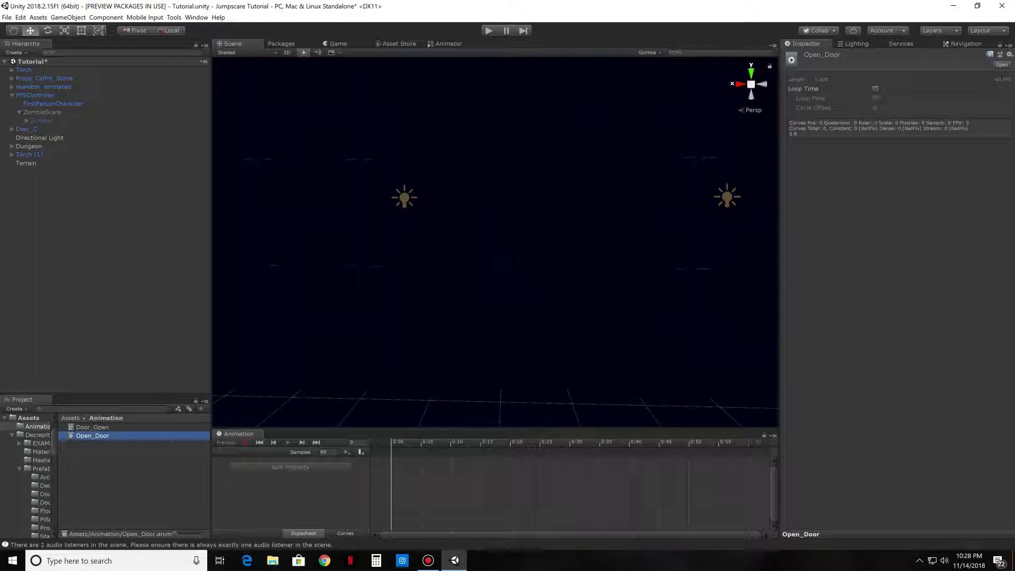
Step: Assign the Door_Open controller to the Door_C object's Animator and frame the door in the scene
{"action": "left_click", "coordinate": [93, 427]}
{"action": "left_click_drag", "start_coordinate": [92, 427], "coordinate": [27, 129]}
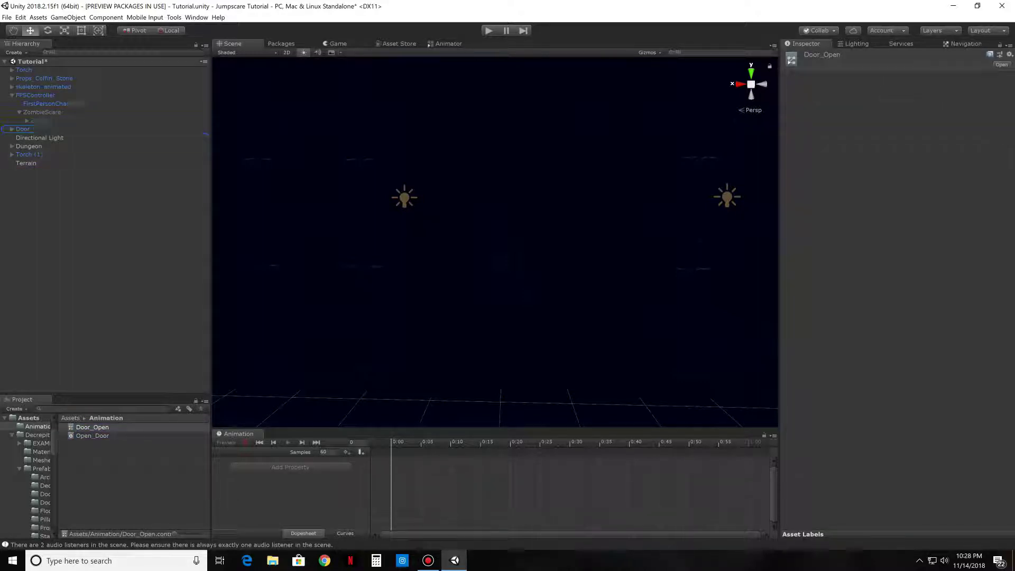
{"action": "right_click_drag", "start_coordinate": [476, 238], "coordinate": [437, 257]}
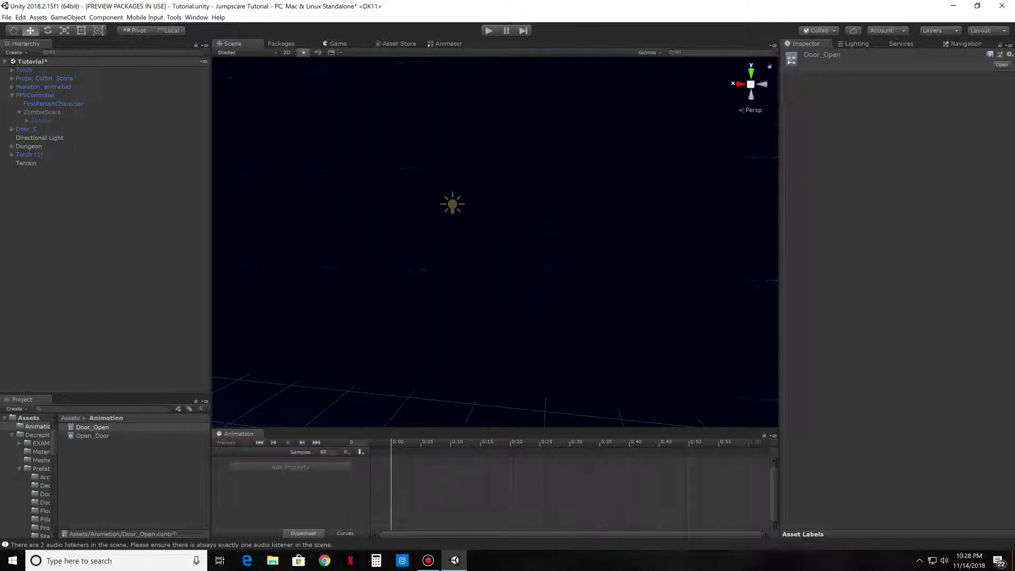
{"action": "right_click_drag", "start_coordinate": [495, 242], "coordinate": [545, 209]}
{"action": "double_click", "coordinate": [26, 129]}
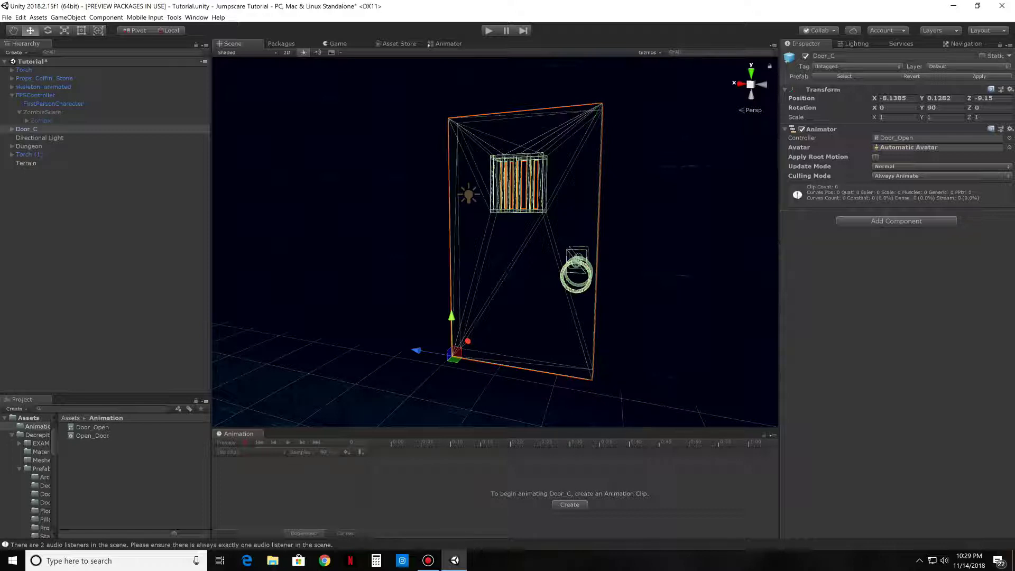
Step: Add the Open_Door clip as a state in the Door_Open animator controller and return to the scene view
{"action": "left_click", "coordinate": [448, 43]}
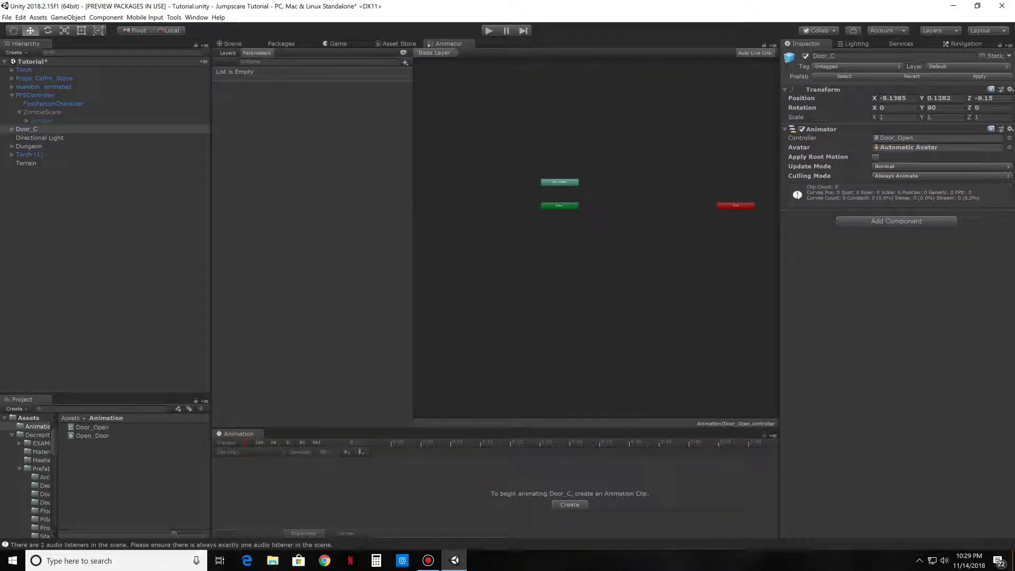
{"action": "left_click_drag", "start_coordinate": [93, 436], "coordinate": [648, 205]}
{"action": "key", "text": "ctrl+1"}
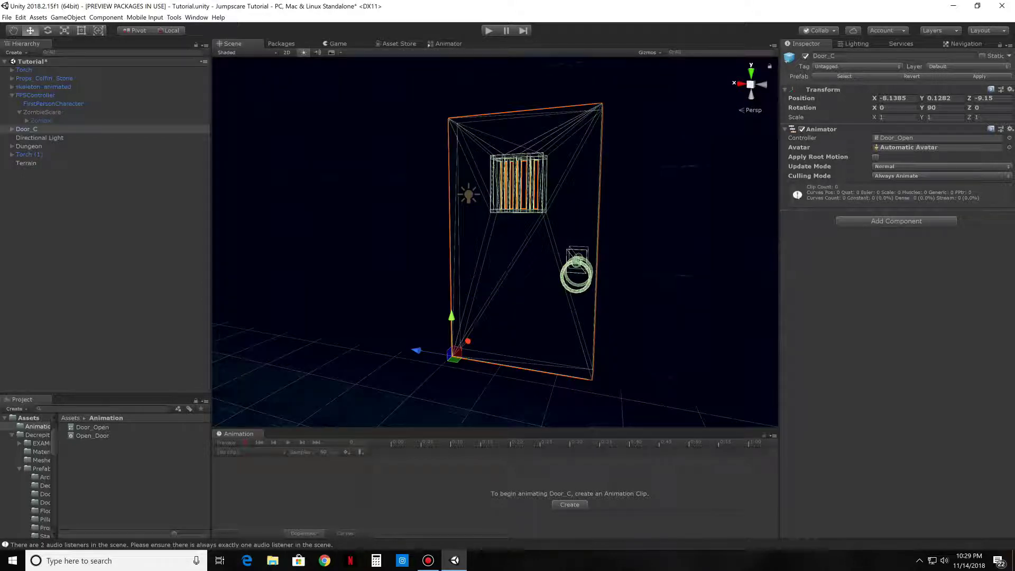
Step: Record a Y rotation of 0 for the parent Door_C at frame 60 of Open_Door and preview the clip
{"action": "key", "text": "Right"}
{"action": "key", "text": "Down"}
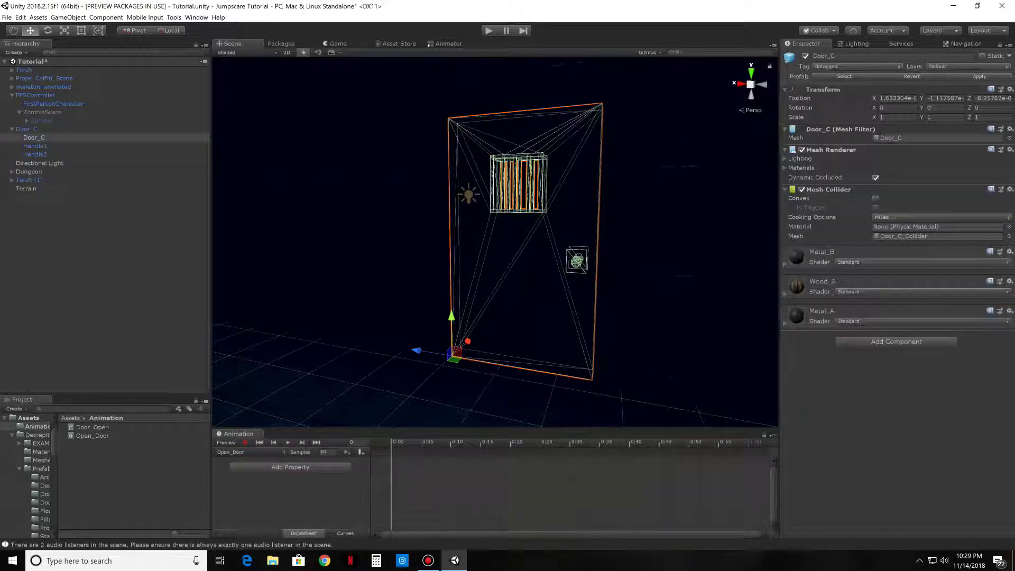
{"action": "left_click", "coordinate": [26, 129]}
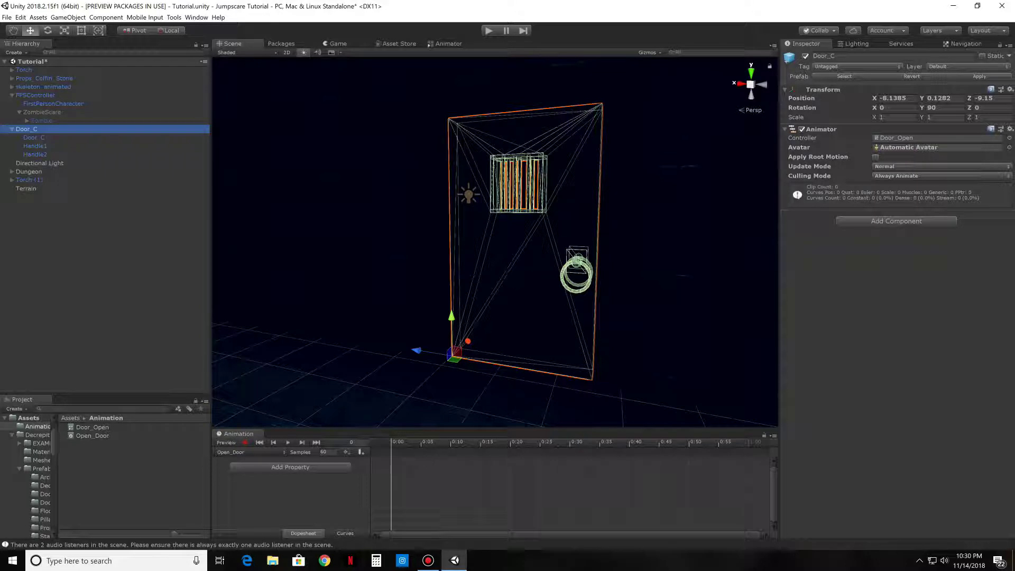
{"action": "left_click", "coordinate": [749, 442]}
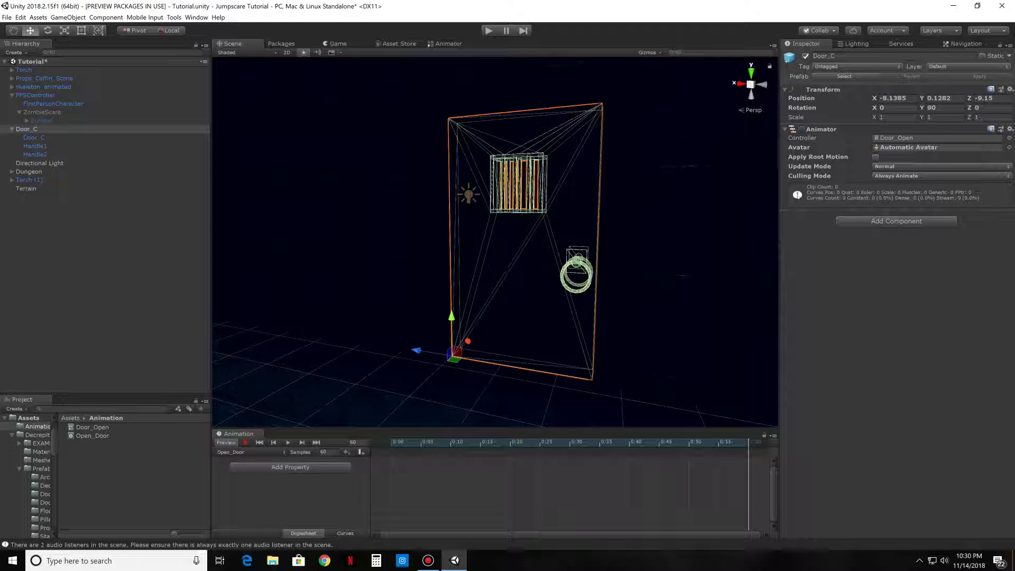
{"action": "left_click", "coordinate": [246, 442]}
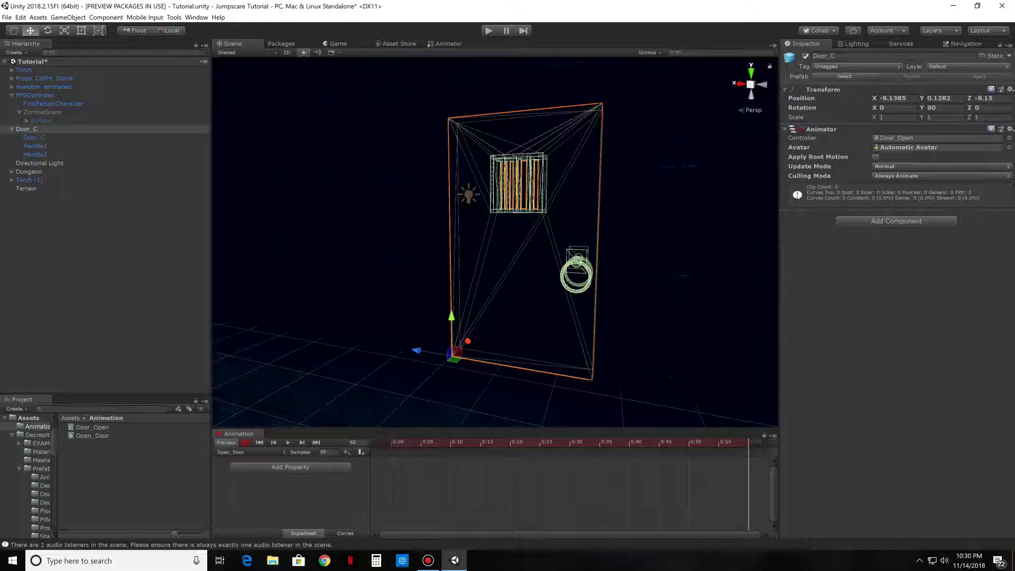
{"action": "left_click", "coordinate": [944, 107]}
{"action": "type", "text": "0"}
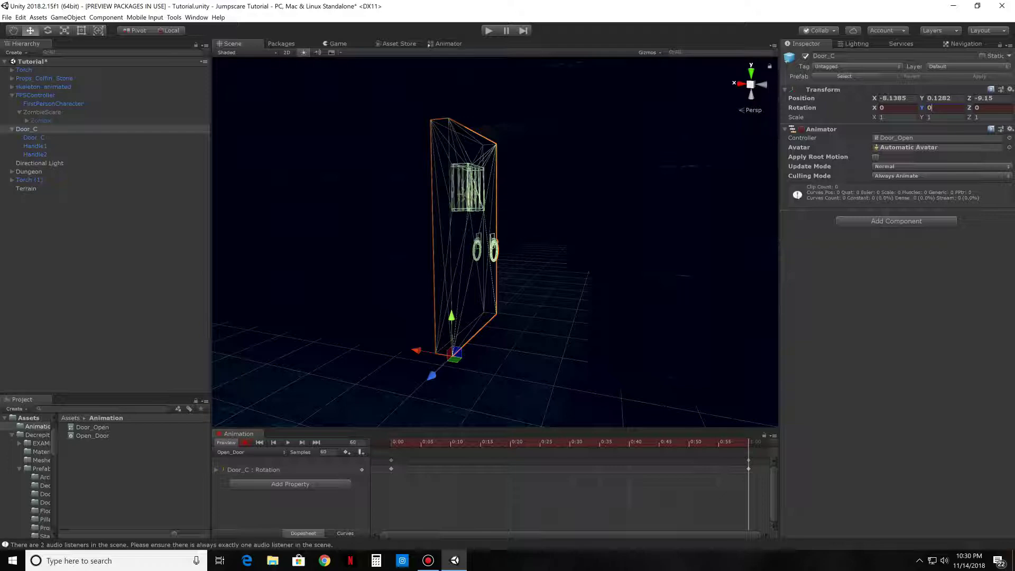
{"action": "left_click", "coordinate": [287, 443]}
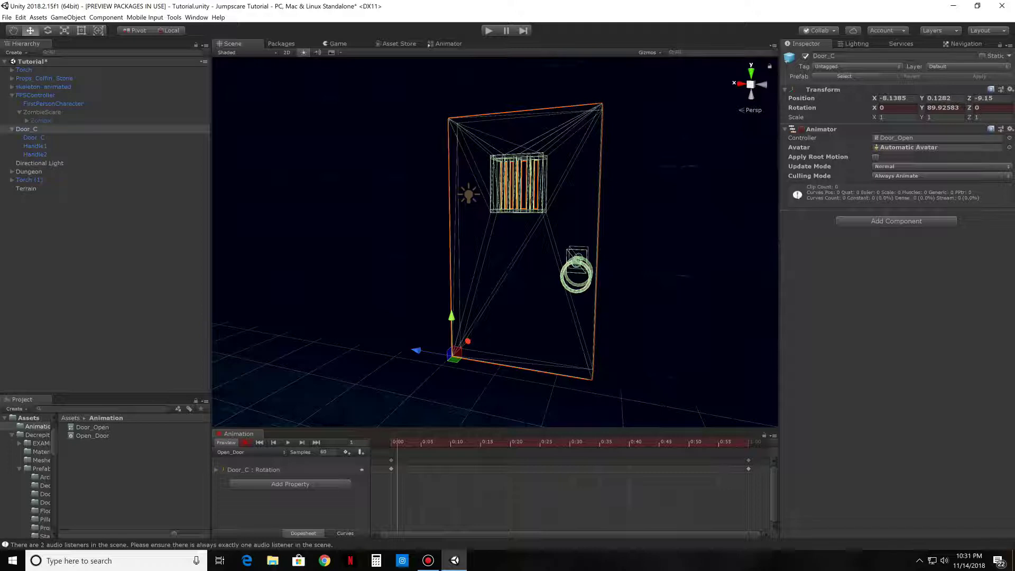
Step: Add an Audio Source component to the parent Door_C object
{"action": "left_click", "coordinate": [896, 221]}
{"action": "left_click", "coordinate": [853, 282]}
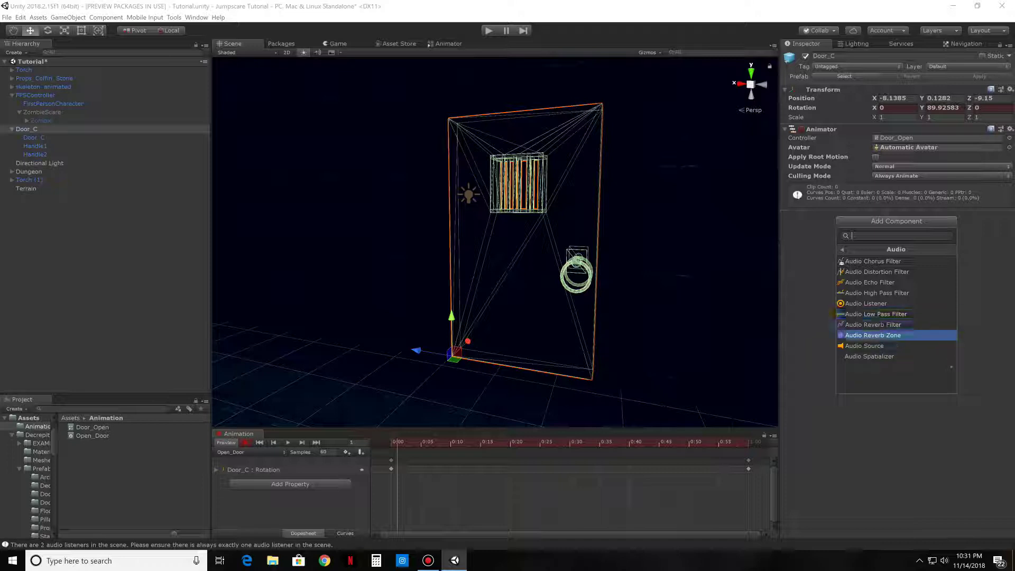
{"action": "left_click", "coordinate": [864, 346]}
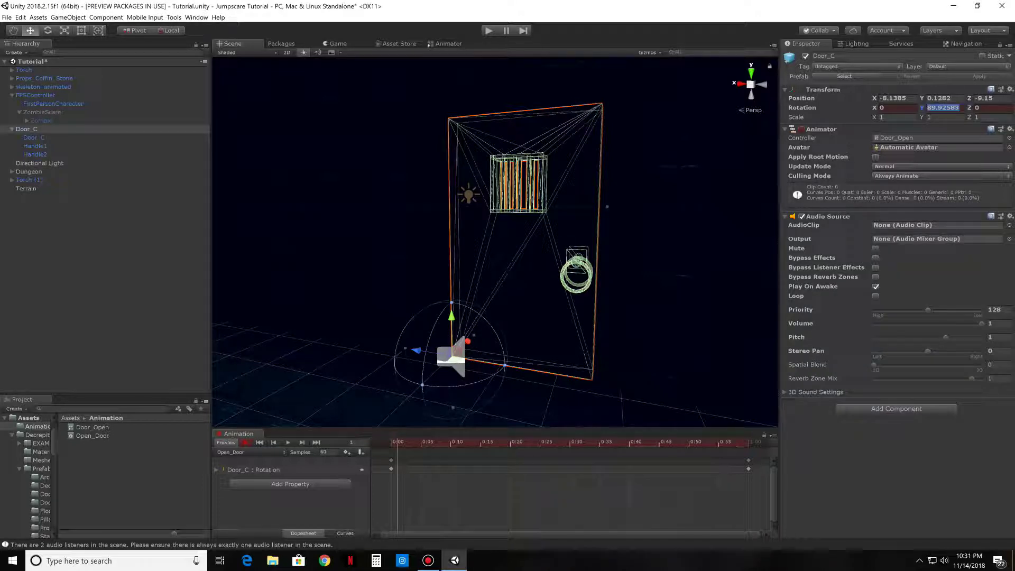
Step: Assign the open_interior_wood_door_with_squeak sound from the Sound folder to Door_C's Audio Source
{"action": "left_click", "coordinate": [29, 418]}
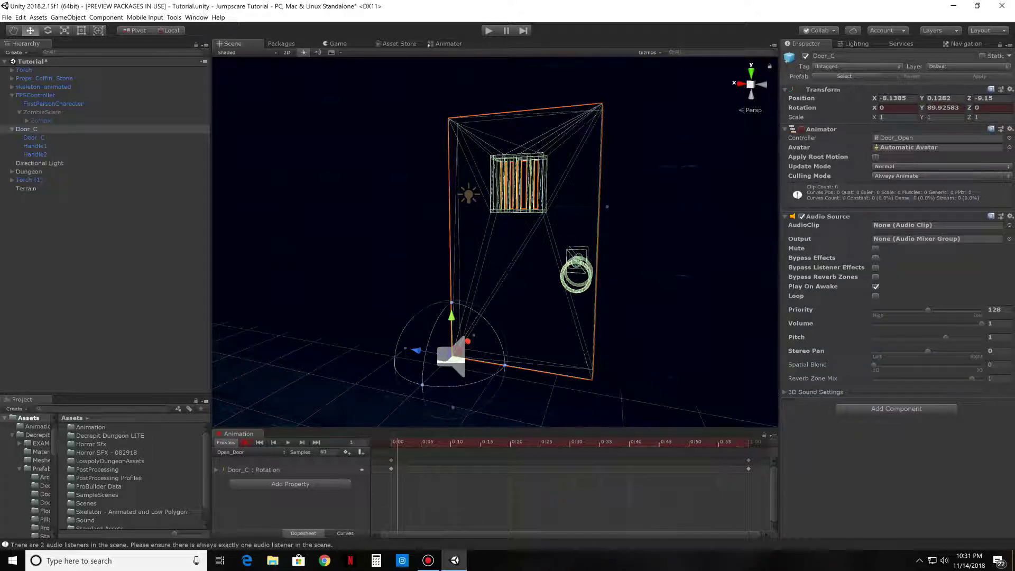
{"action": "scroll", "coordinate": [132, 476], "scroll_direction": "down", "scroll_amount": 2}
{"action": "double_click", "coordinate": [85, 500]}
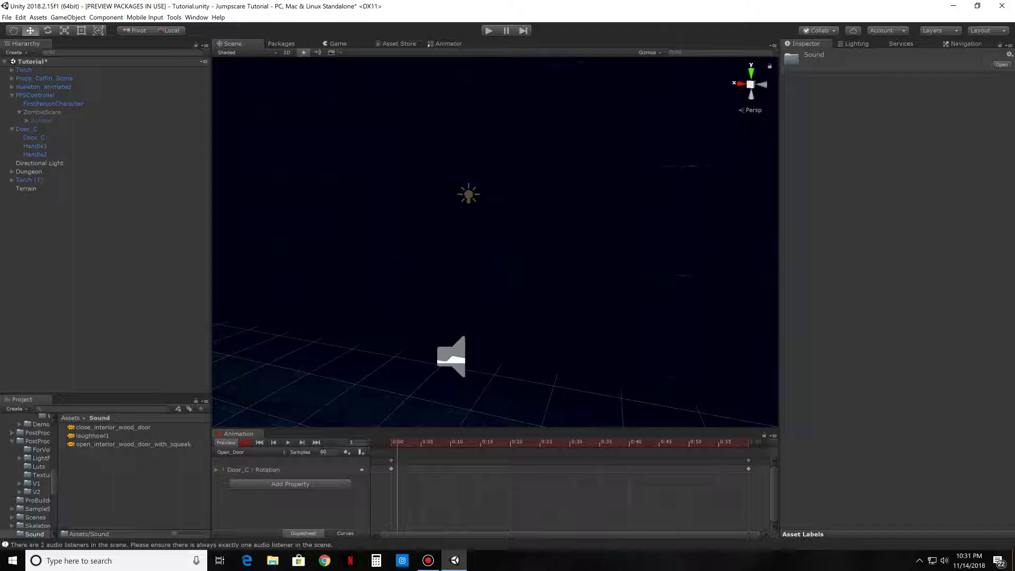
{"action": "left_click", "coordinate": [133, 445]}
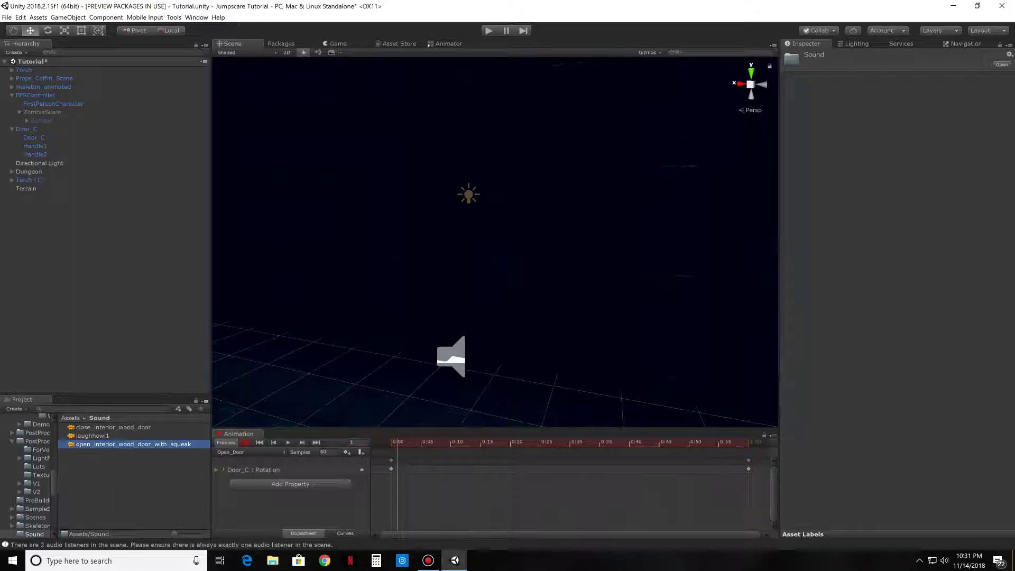
{"action": "left_click_drag", "start_coordinate": [33, 127], "coordinate": [31, 129]}
{"action": "left_click", "coordinate": [31, 129]}
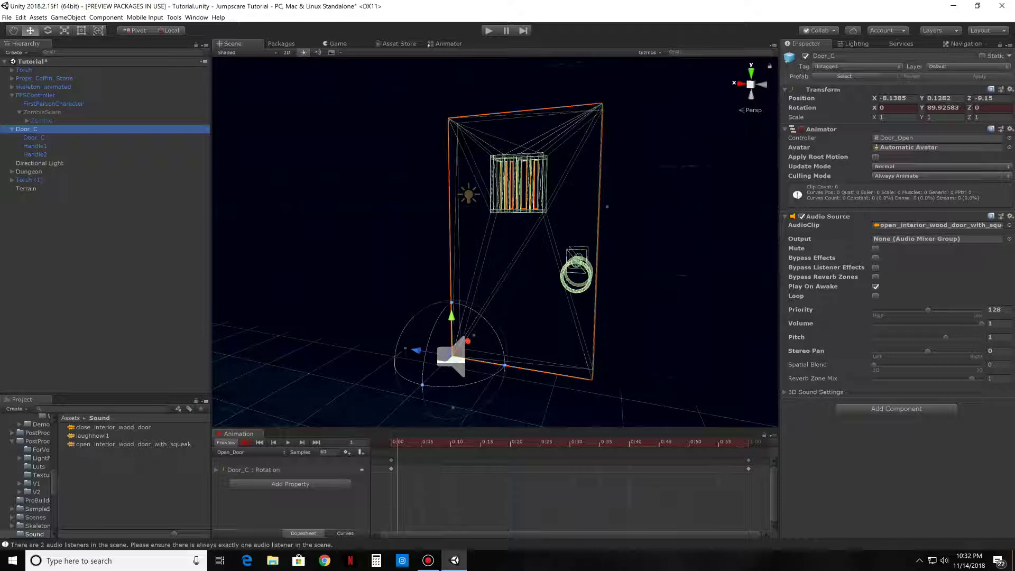
Step: Record the Audio Source's enabled state in Open_Door, delete its frame 1 keyframe to keep only the one at 0:00, and end recording
{"action": "left_click", "coordinate": [802, 216]}
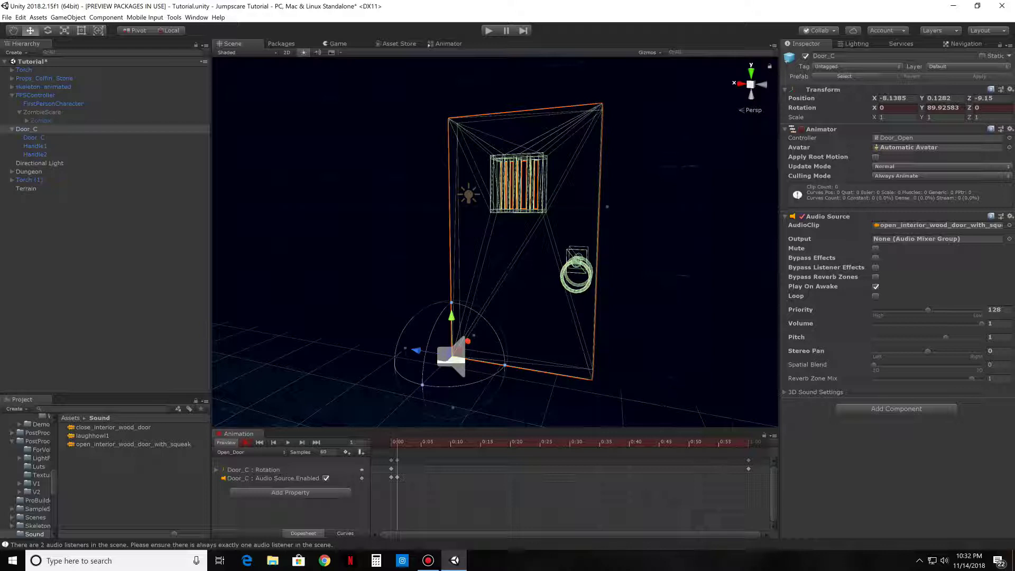
{"action": "right_click", "coordinate": [397, 460]}
{"action": "left_click", "coordinate": [421, 475]}
{"action": "left_click", "coordinate": [245, 442]}
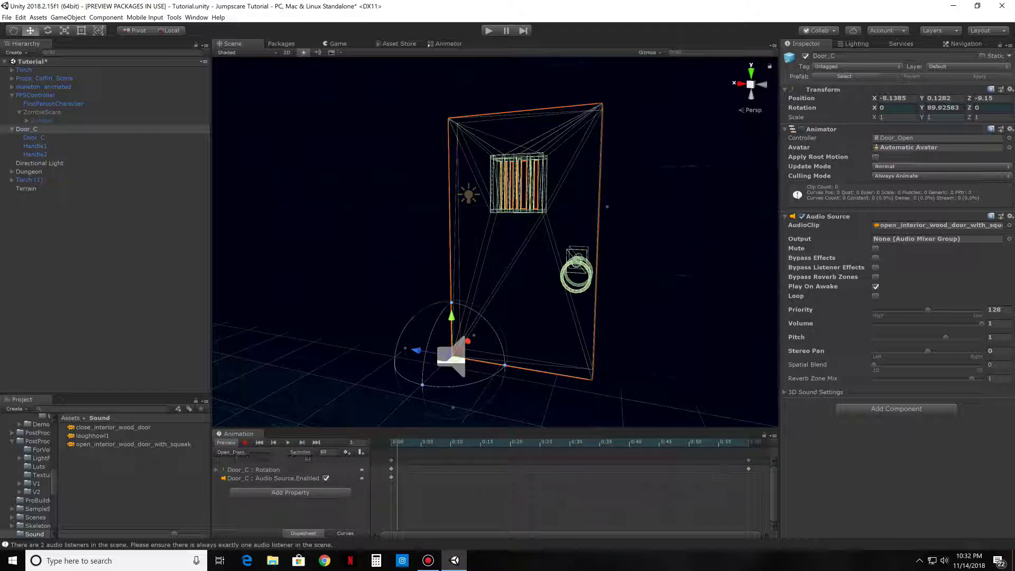
{"action": "key", "text": "comma"}
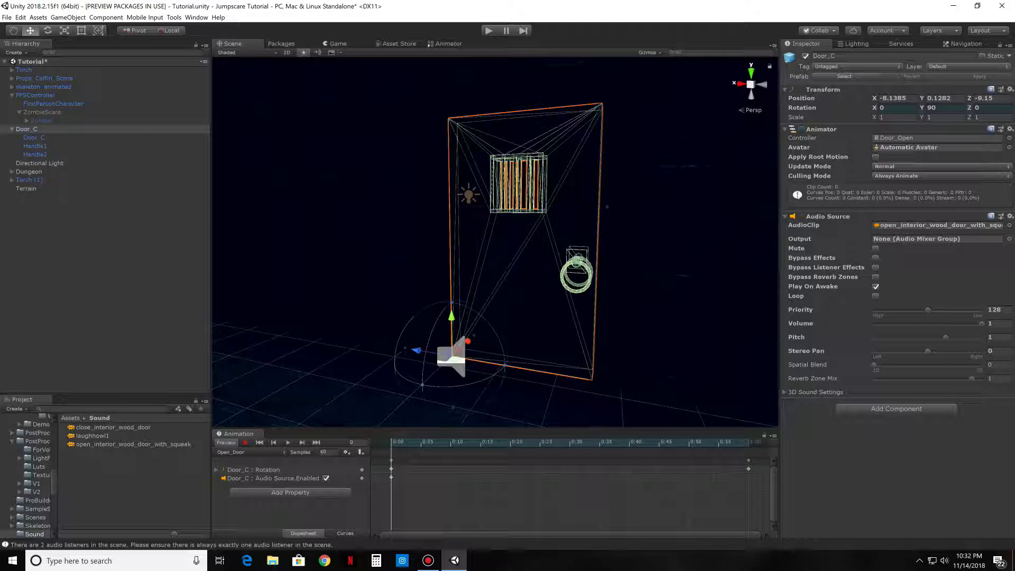
{"action": "left_click", "coordinate": [245, 442]}
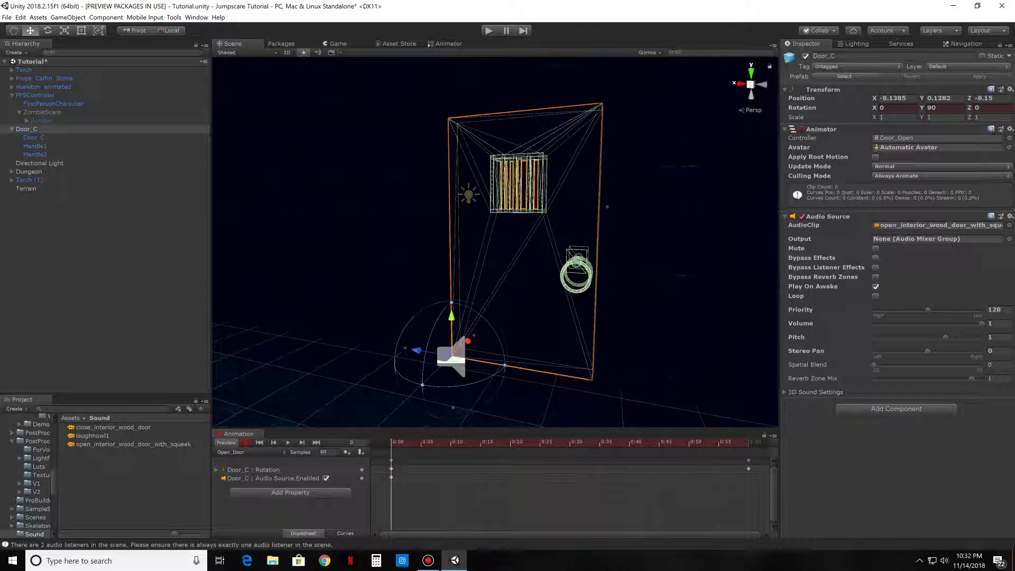
{"action": "left_click", "coordinate": [246, 443]}
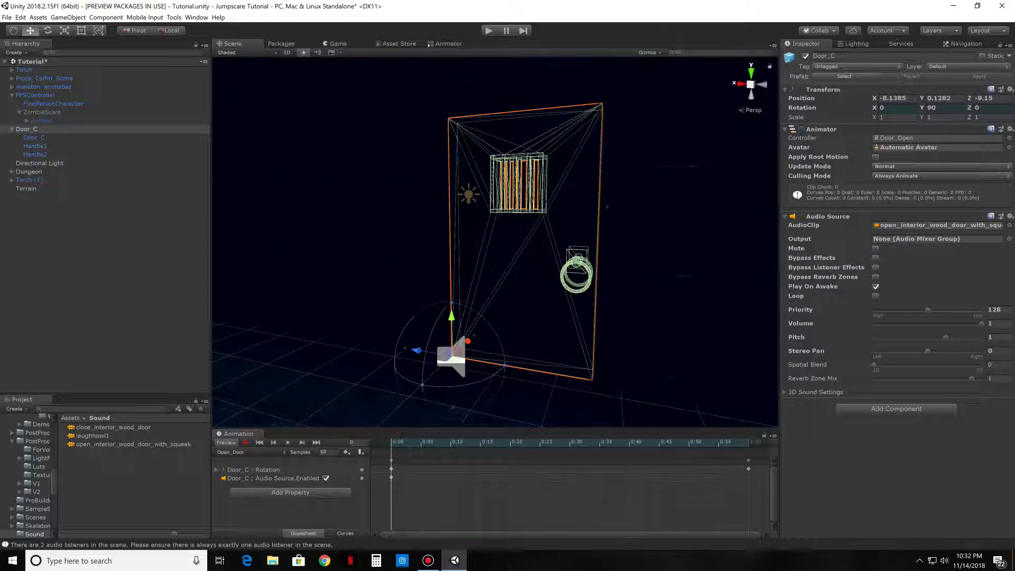
Step: Remove the Audio Source enabled property from Open_Door and re-record the component as enabled at frame 0
{"action": "left_click", "coordinate": [326, 478]}
{"action": "right_click", "coordinate": [392, 477]}
{"action": "left_click", "coordinate": [422, 492]}
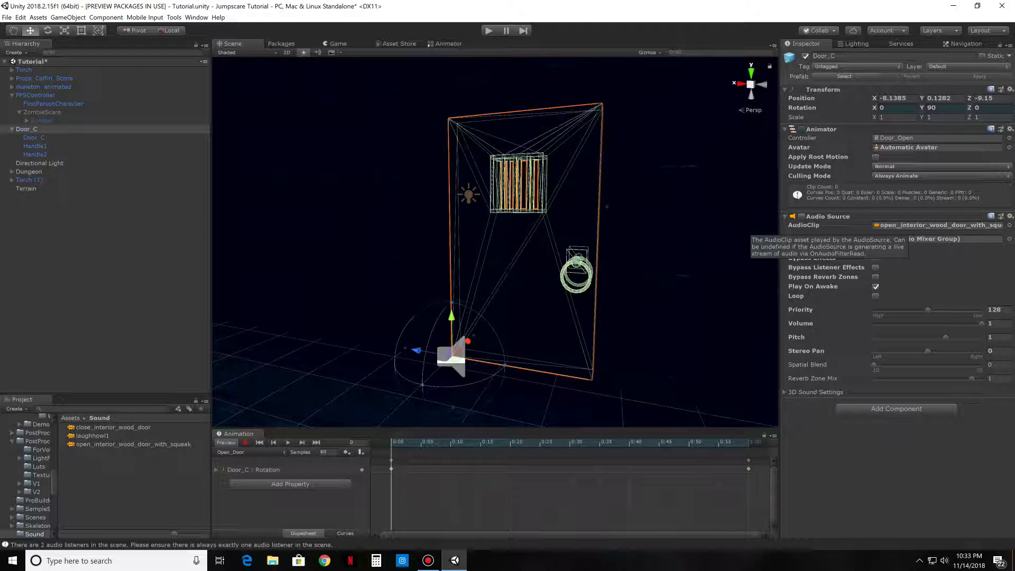
{"action": "left_click", "coordinate": [245, 443]}
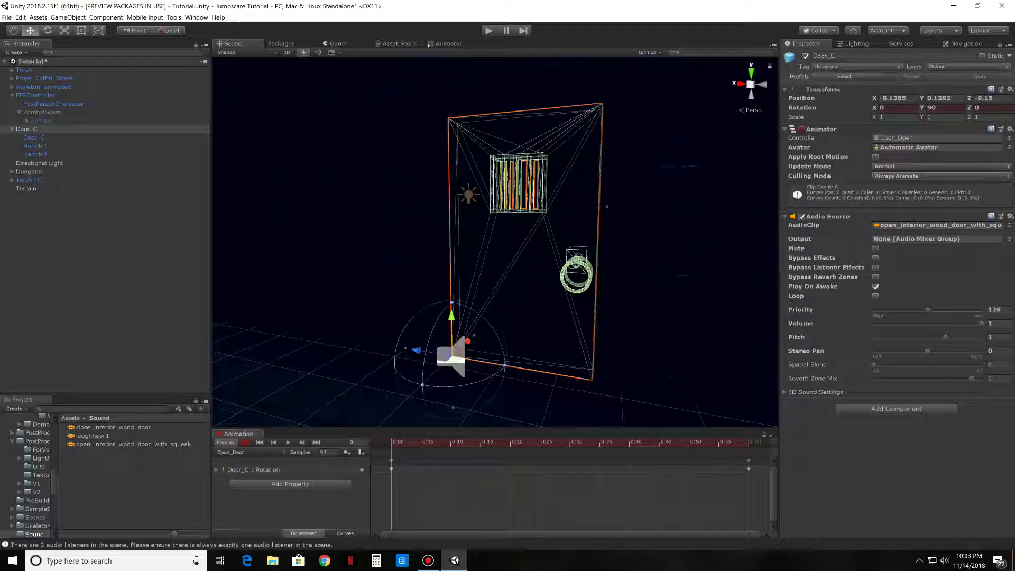
{"action": "left_click", "coordinate": [802, 216]}
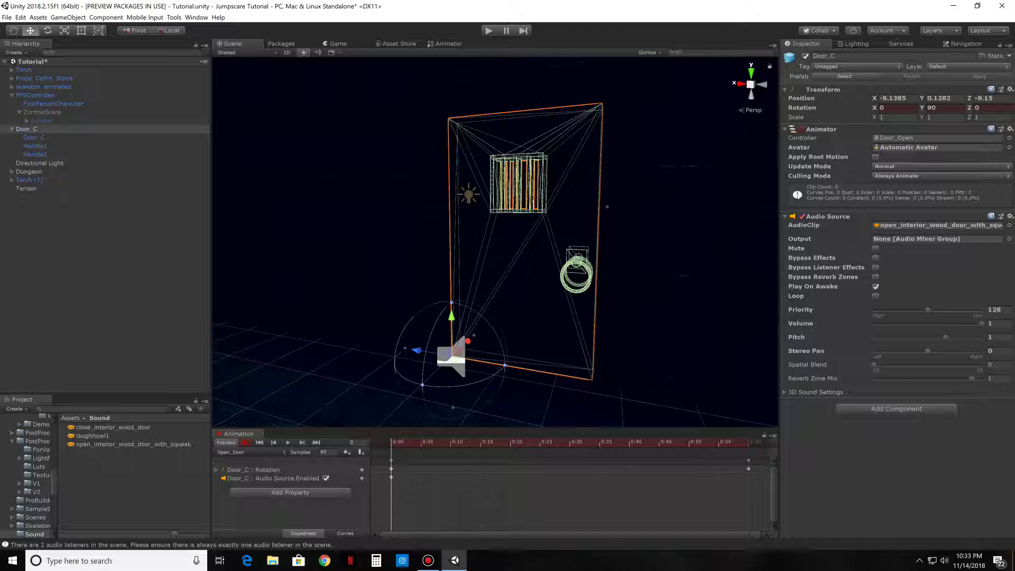
{"action": "left_click", "coordinate": [245, 443]}
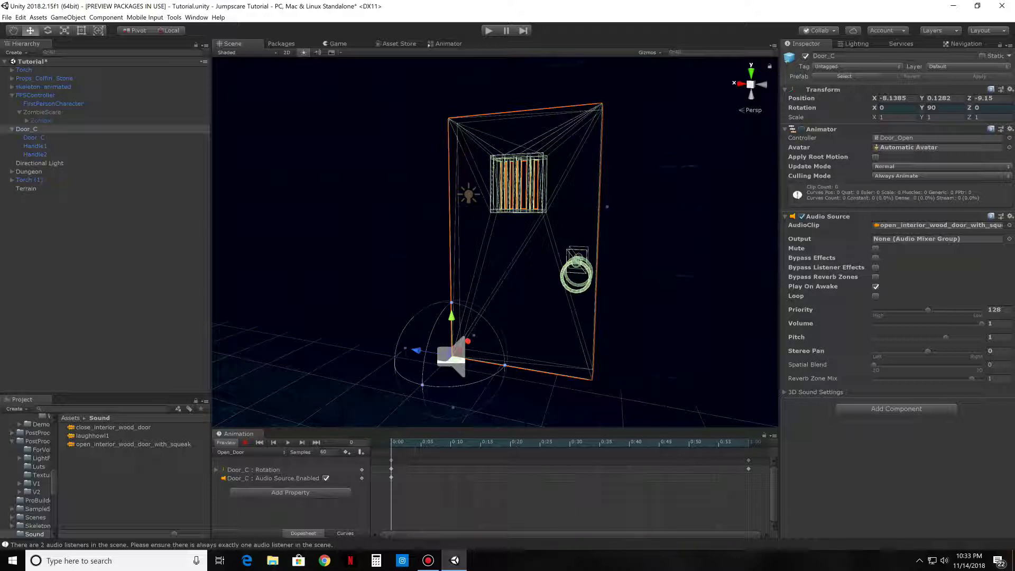
Step: Record Door_C's Audio Source as disabled at frame 60 of Open_Door, and end recording
{"action": "left_click", "coordinate": [826, 216]}
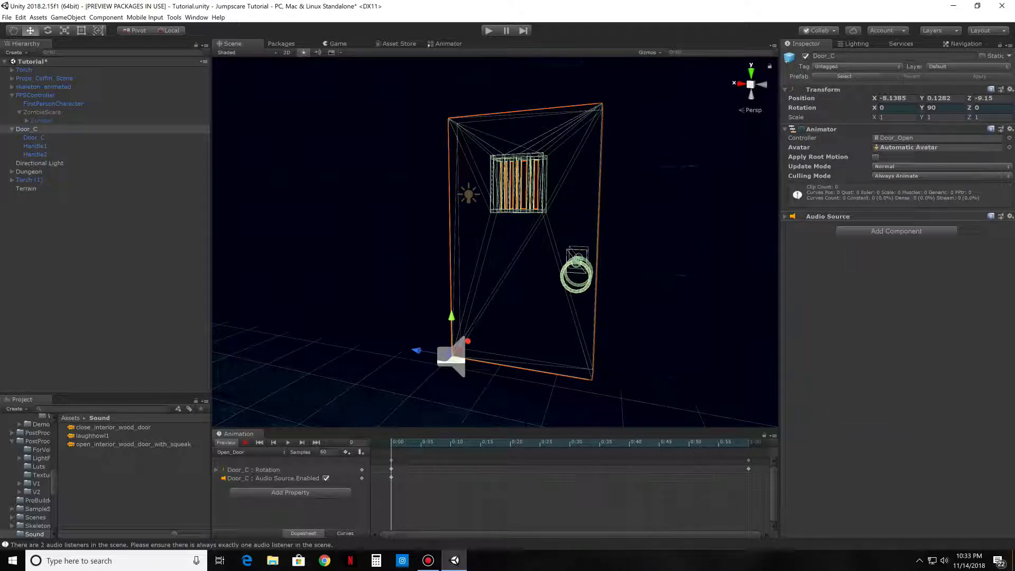
{"action": "left_click", "coordinate": [289, 443]}
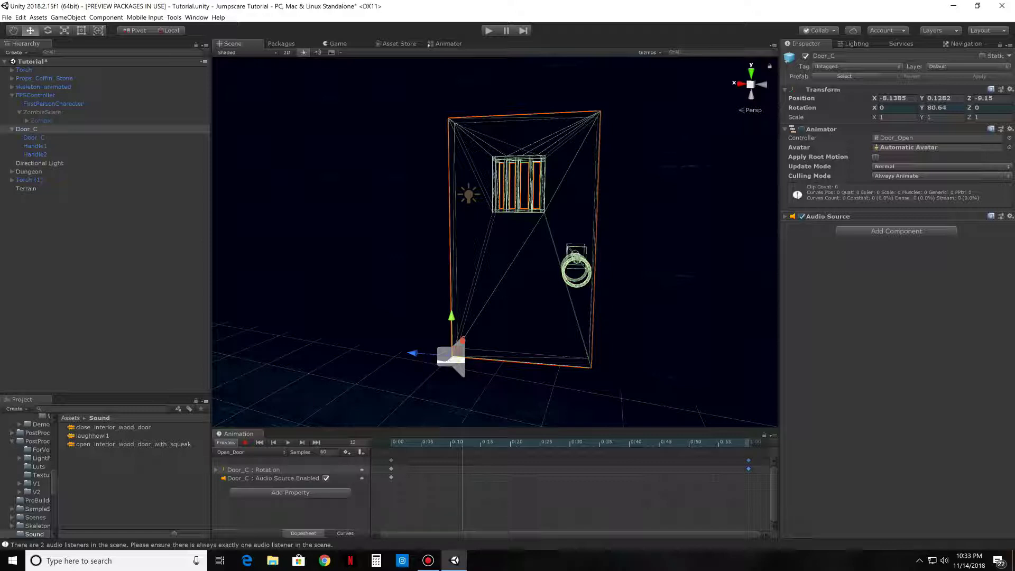
{"action": "left_click", "coordinate": [749, 469]}
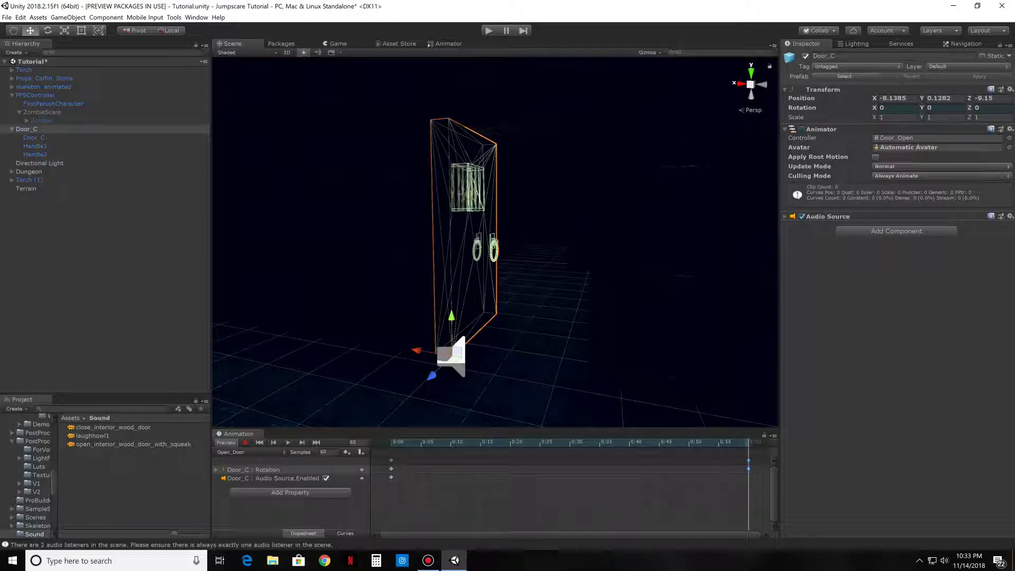
{"action": "left_click", "coordinate": [246, 443]}
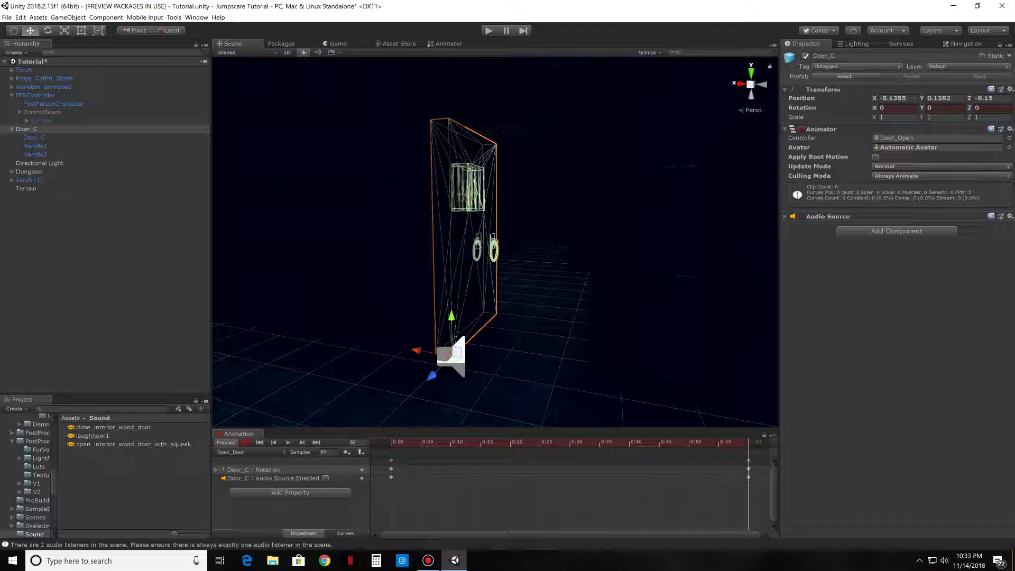
{"action": "left_click", "coordinate": [326, 479]}
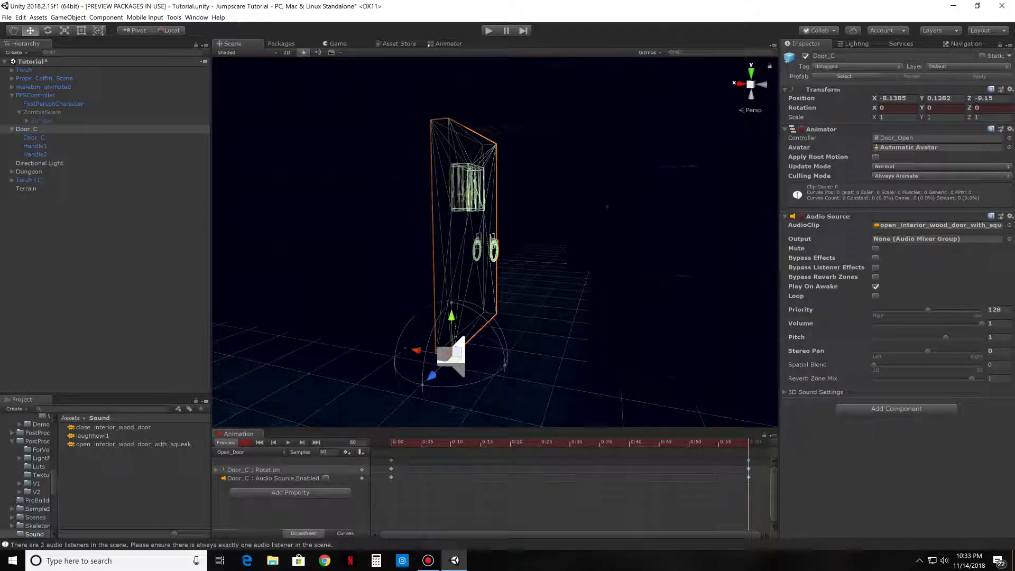
{"action": "left_click", "coordinate": [245, 443]}
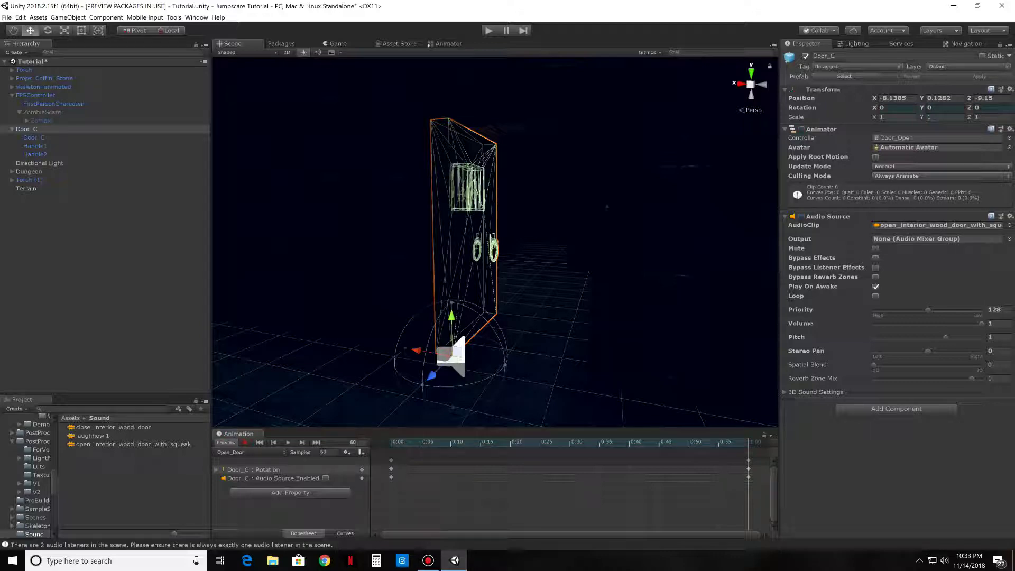
Step: Preview Open_Door, check the Audio Source's enabled state at frames 0 and 60, and view the Door_Open state graph
{"action": "left_click", "coordinate": [288, 442]}
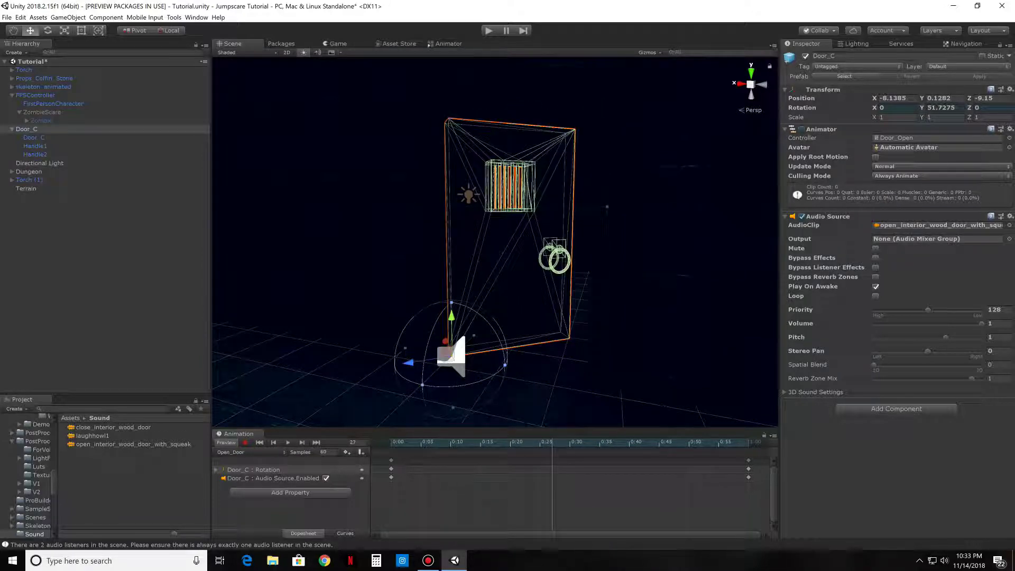
{"action": "left_click", "coordinate": [748, 477]}
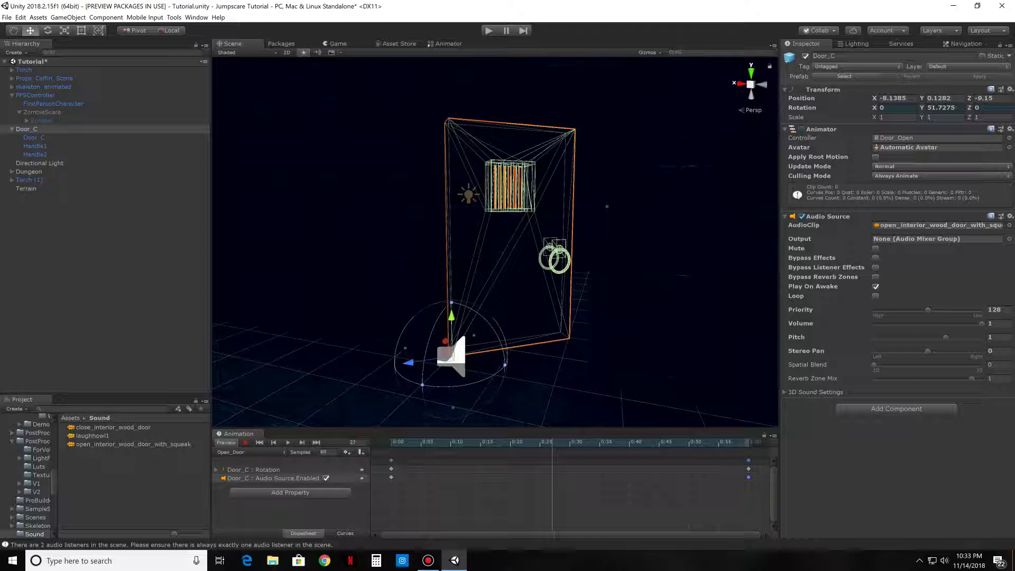
{"action": "left_click", "coordinate": [748, 443]}
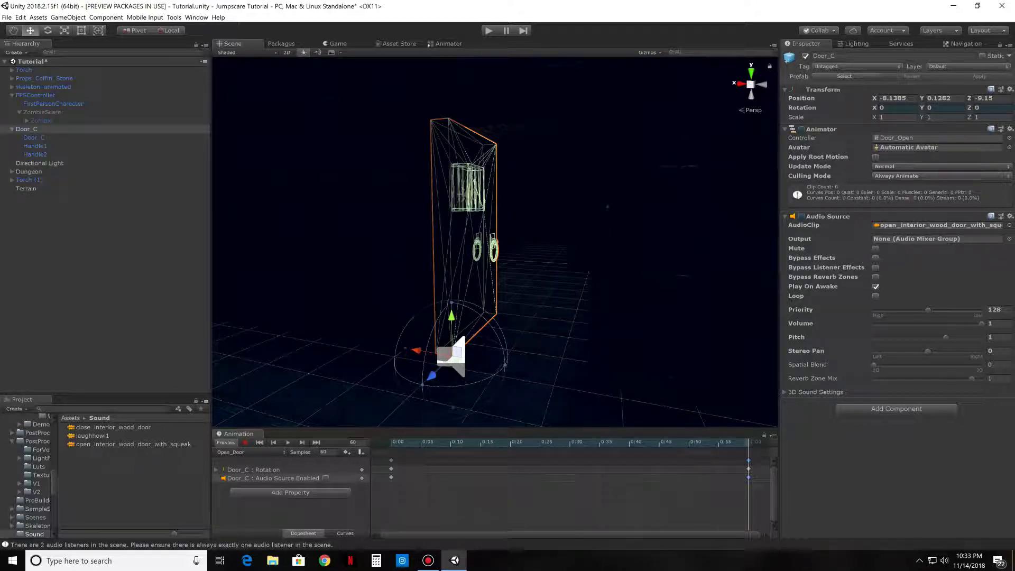
{"action": "left_click", "coordinate": [392, 442]}
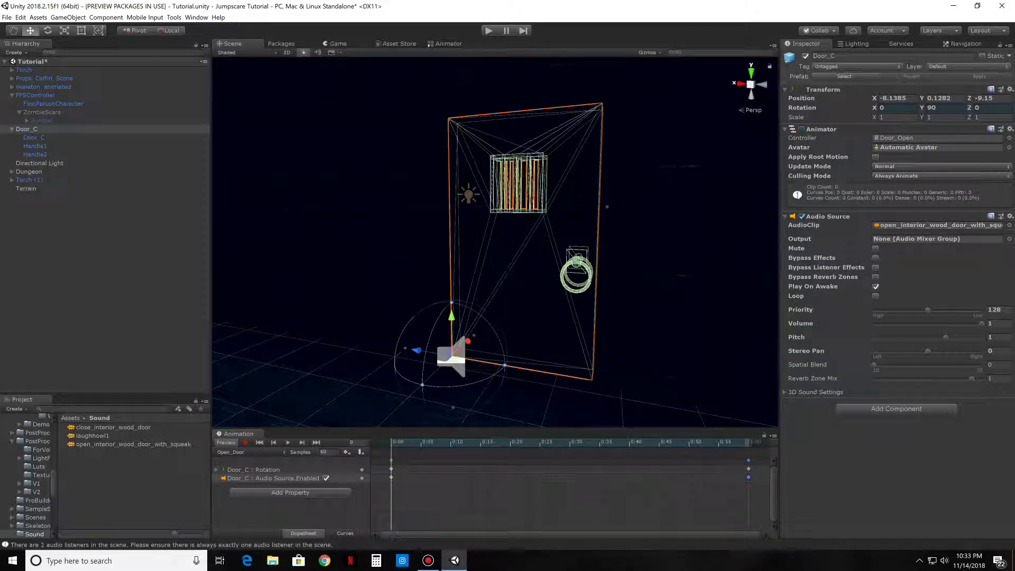
{"action": "left_click", "coordinate": [749, 442]}
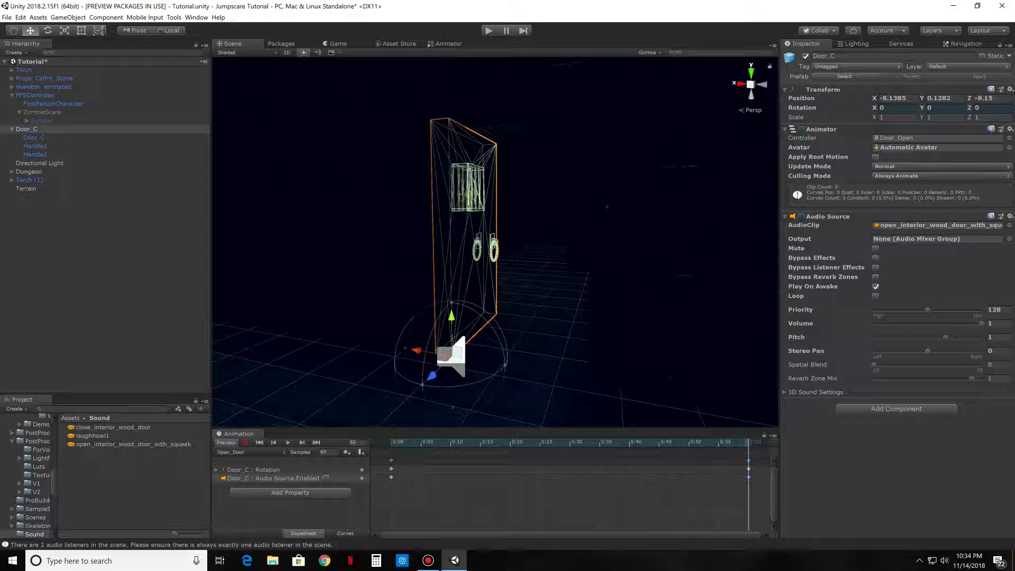
{"action": "left_click", "coordinate": [448, 44]}
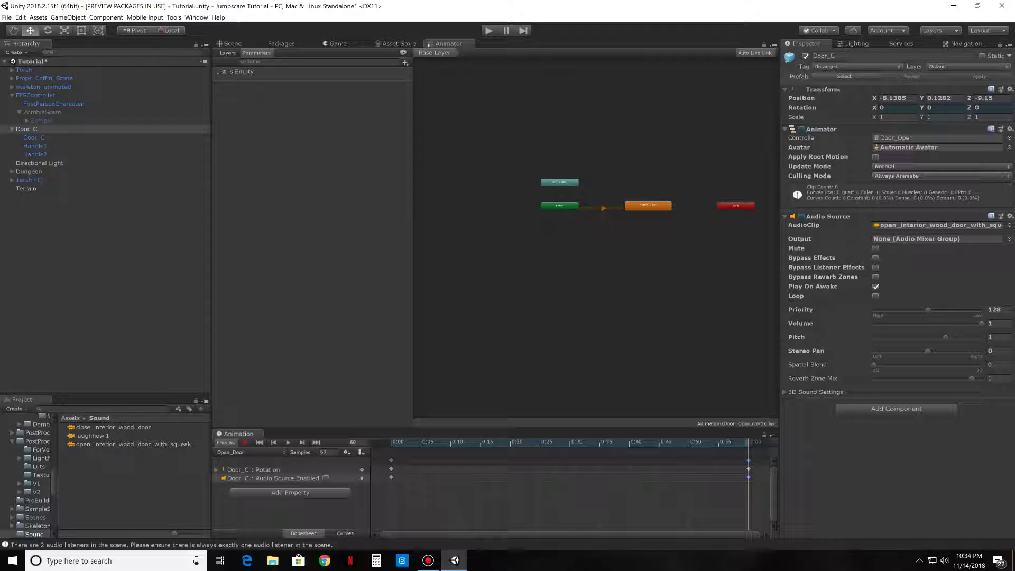
{"action": "left_click", "coordinate": [232, 44]}
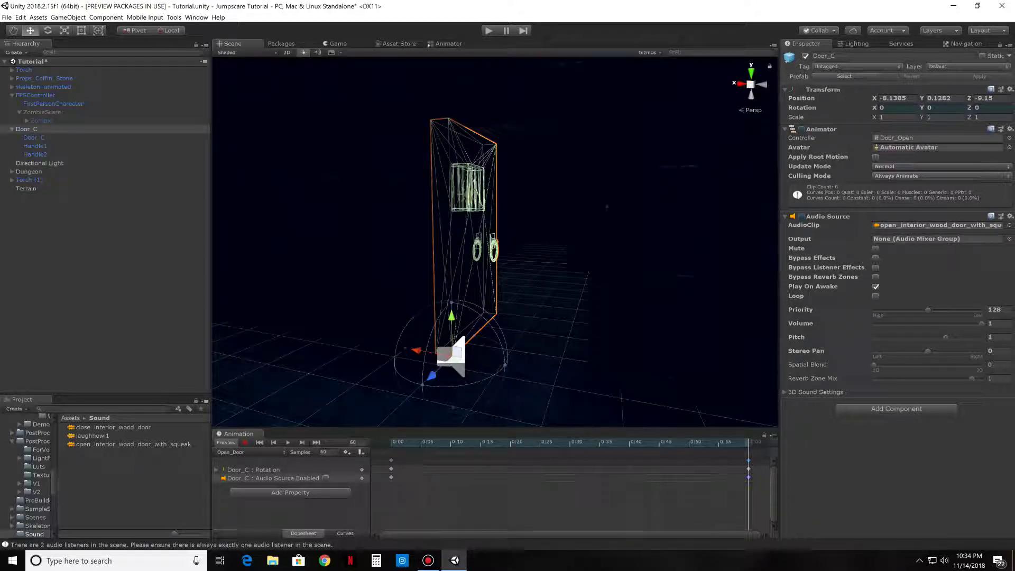
Step: Start a new animation clip for Door_C and choose the Jumpscare Tutorial project's Assets/Animation folder as its save location
{"action": "left_click", "coordinate": [249, 453]}
{"action": "left_click", "coordinate": [249, 473]}
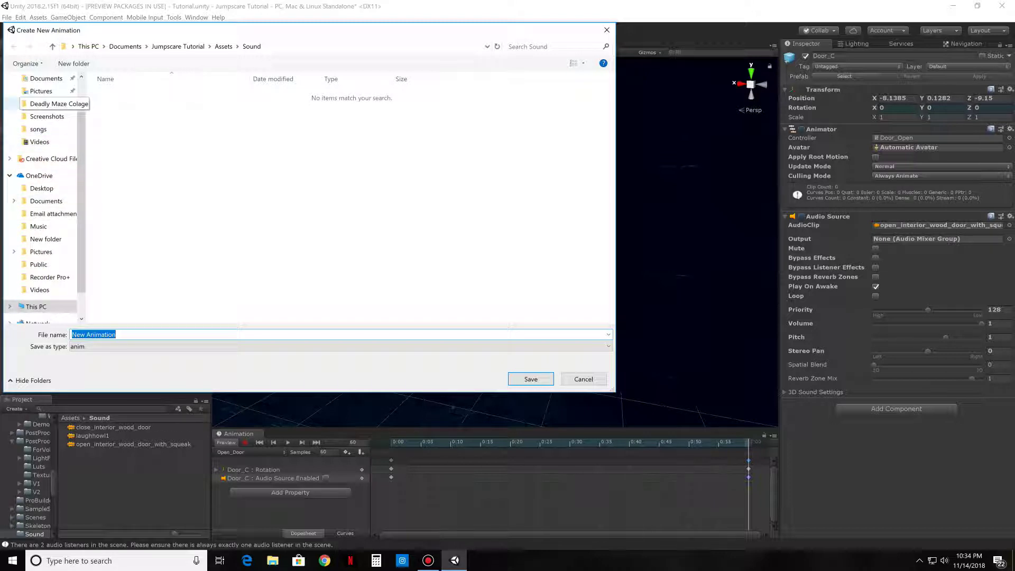
{"action": "left_click", "coordinate": [53, 104]}
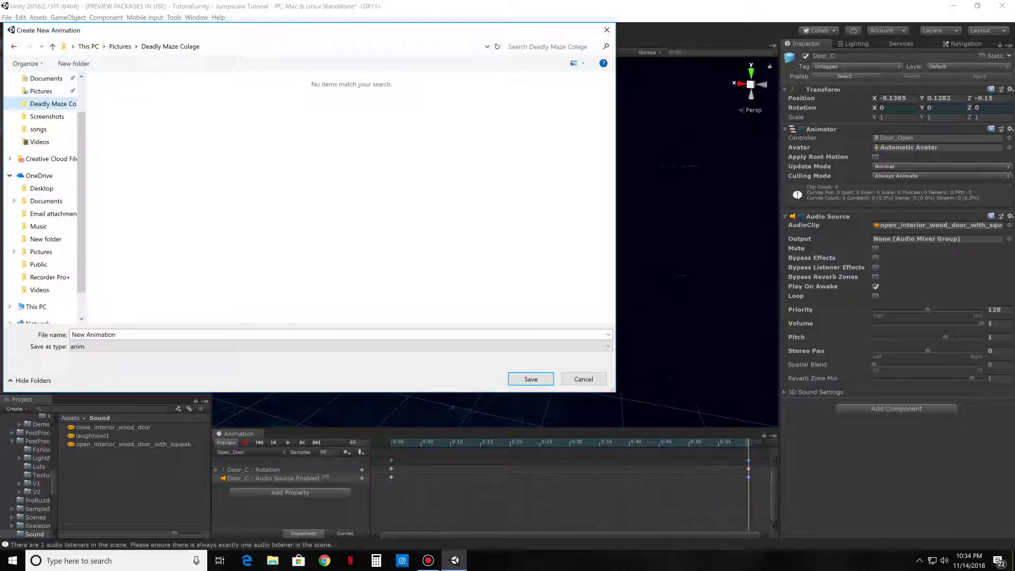
{"action": "scroll", "coordinate": [42, 158], "scroll_direction": "up", "scroll_amount": 2}
{"action": "left_click", "coordinate": [46, 125]}
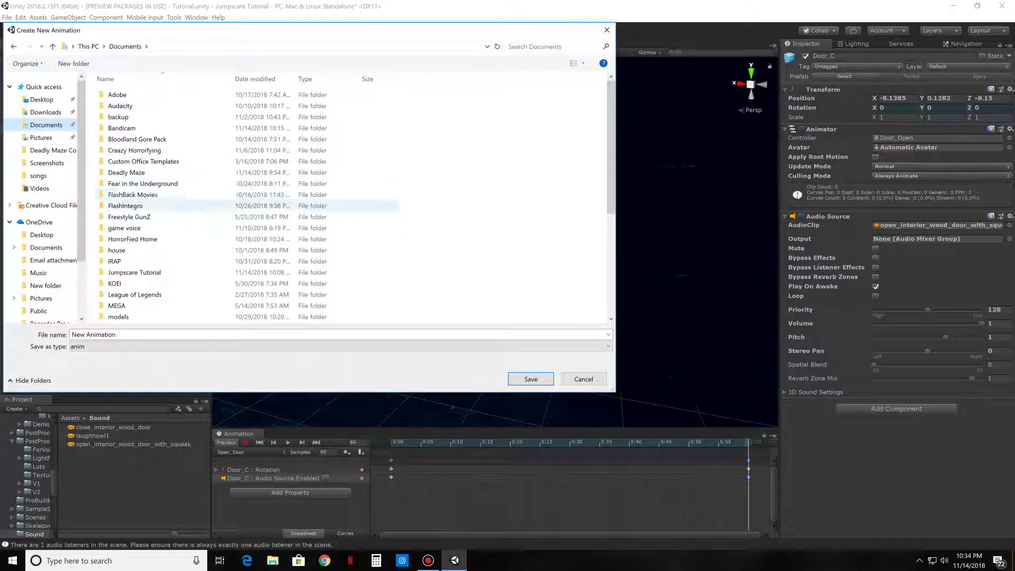
{"action": "scroll", "coordinate": [212, 251], "scroll_direction": "down", "scroll_amount": 2}
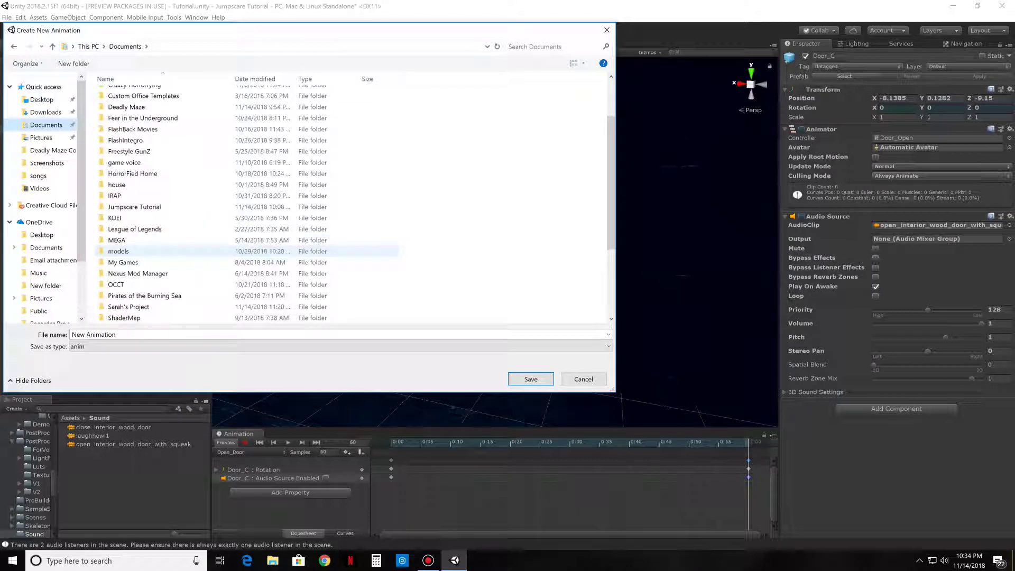
{"action": "scroll", "coordinate": [211, 259], "scroll_direction": "down", "scroll_amount": 1}
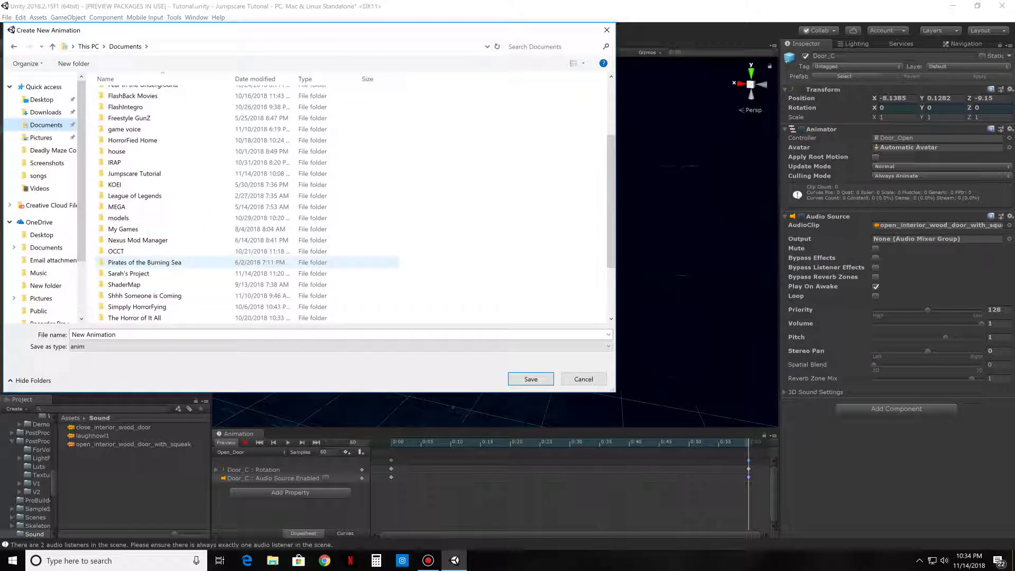
{"action": "scroll", "coordinate": [212, 316], "scroll_direction": "down", "scroll_amount": 1}
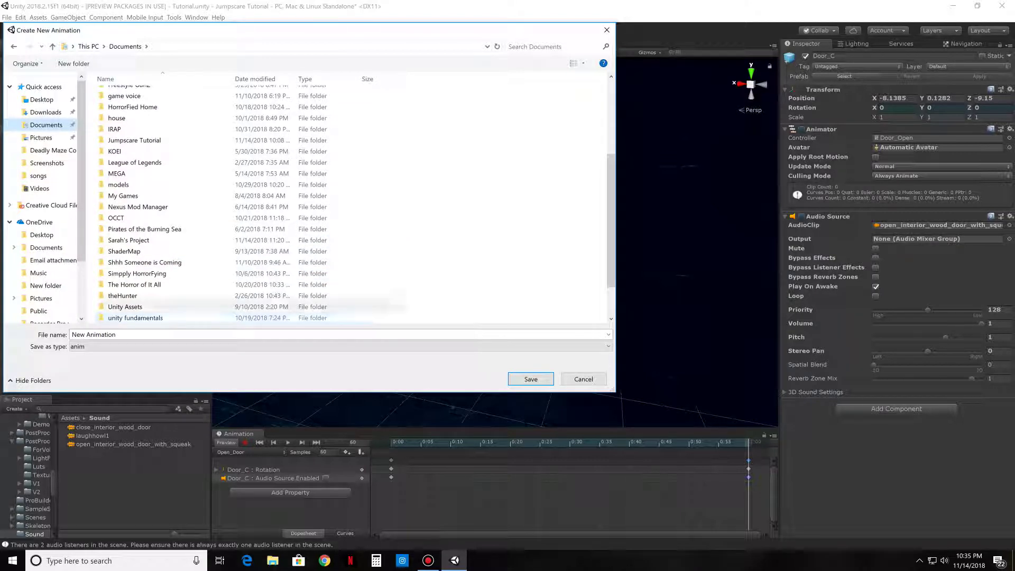
{"action": "scroll", "coordinate": [161, 308], "scroll_direction": "down", "scroll_amount": 1}
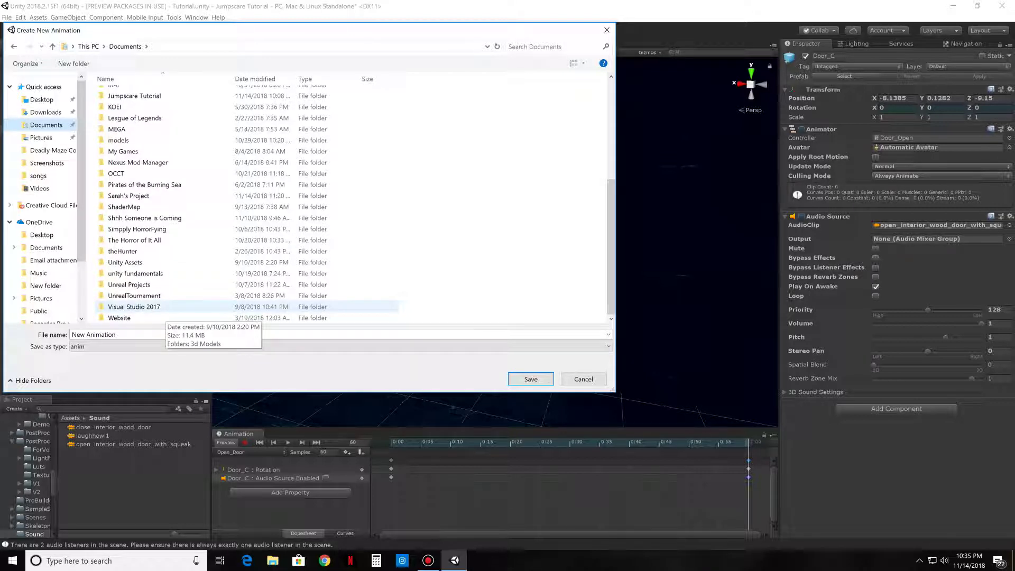
{"action": "scroll", "coordinate": [162, 312], "scroll_direction": "up", "scroll_amount": 3}
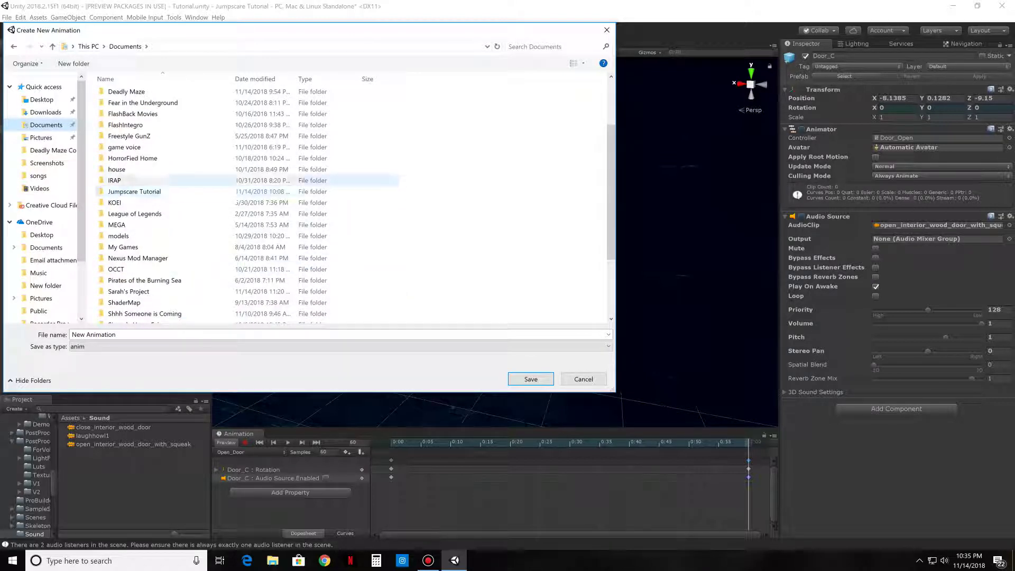
{"action": "double_click", "coordinate": [134, 191]}
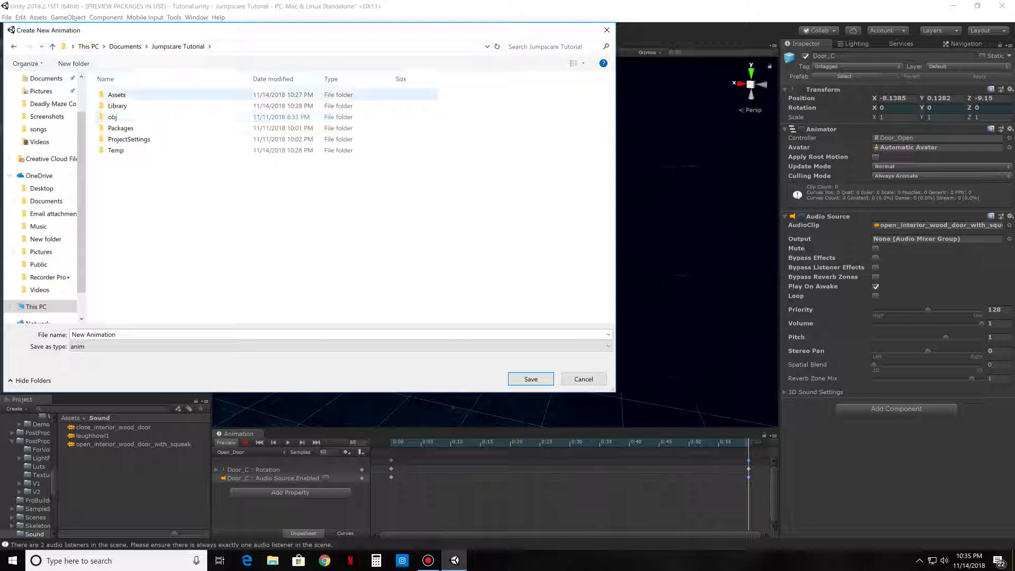
{"action": "double_click", "coordinate": [117, 96]}
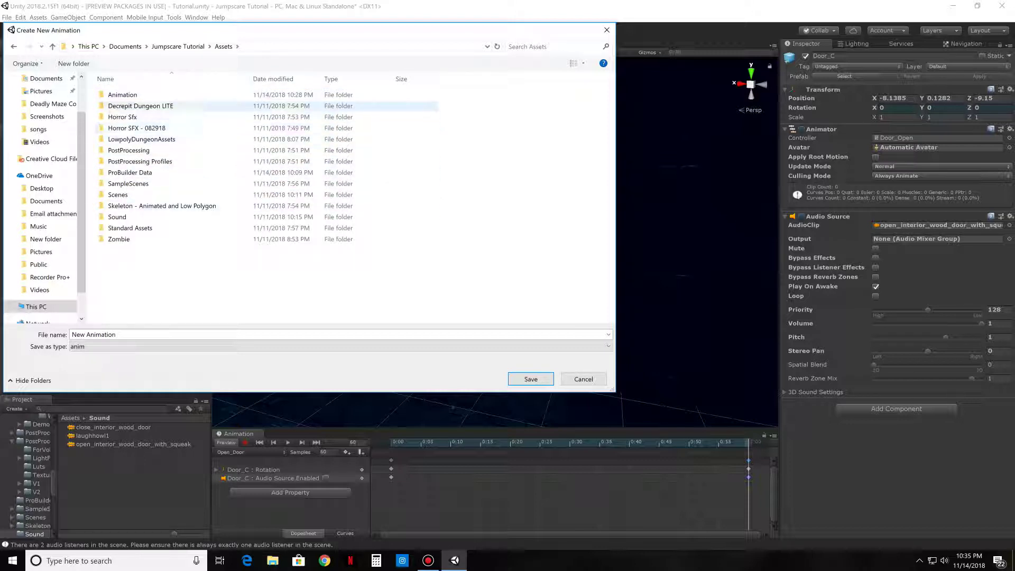
{"action": "left_click", "coordinate": [123, 95]}
{"action": "left_click", "coordinate": [530, 380]}
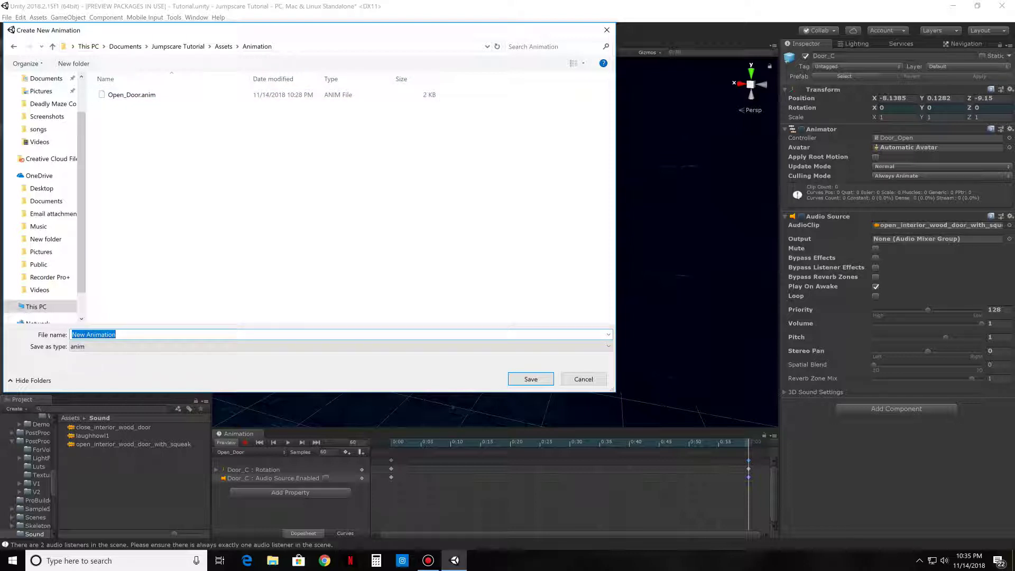
Step: Save the new animation clip under the name Door_Idle
{"action": "type", "text": "Doo"}
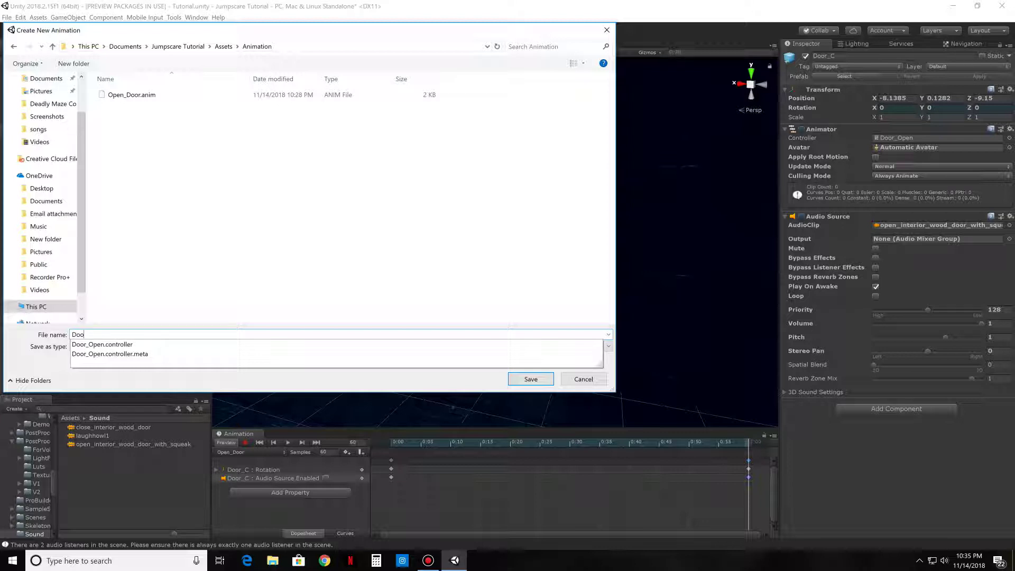
{"action": "type", "text": "r_Idle"}
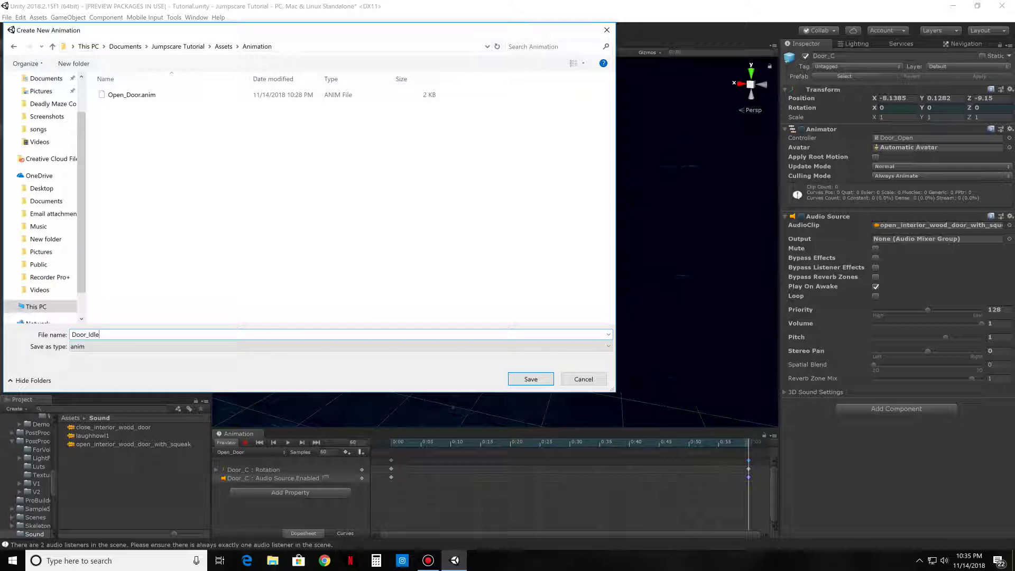
{"action": "key", "text": "Return"}
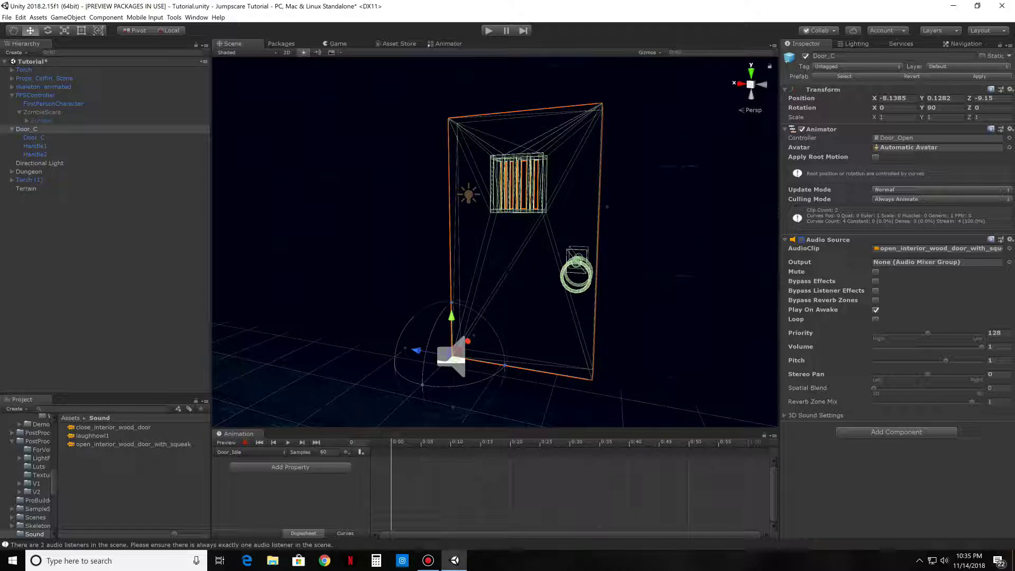
Step: Make Door_Idle the layer default state in the Door_Open controller and place the Open_Door state below it
{"action": "left_click", "coordinate": [449, 44]}
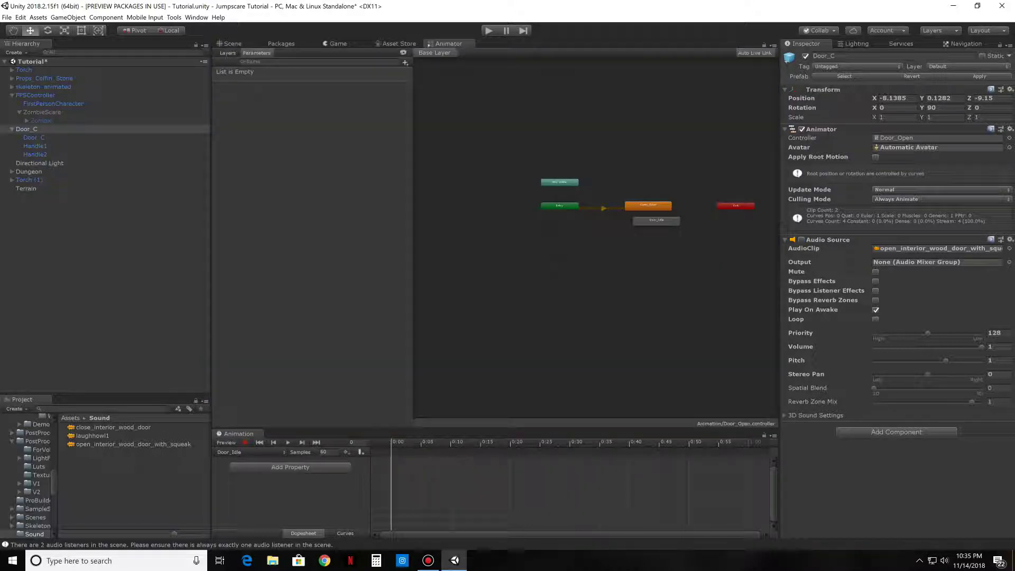
{"action": "right_click", "coordinate": [657, 220]}
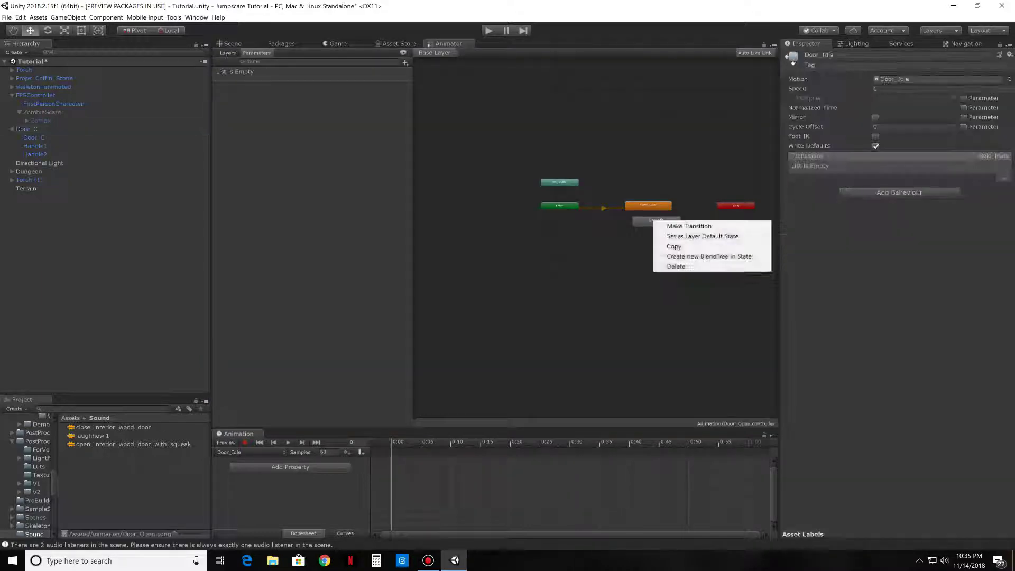
{"action": "left_click", "coordinate": [698, 236]}
{"action": "left_click_drag", "start_coordinate": [648, 205], "coordinate": [663, 241]}
Step: Create a transition from the Door_Idle state to the Open_Door state
{"action": "right_click", "coordinate": [659, 221]}
{"action": "left_click", "coordinate": [683, 225]}
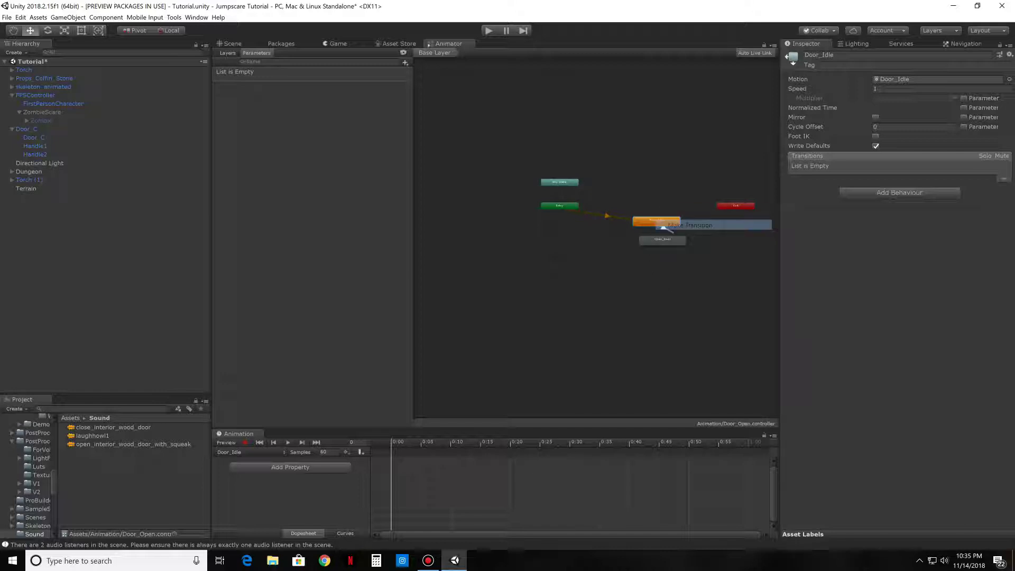
{"action": "left_click", "coordinate": [658, 238]}
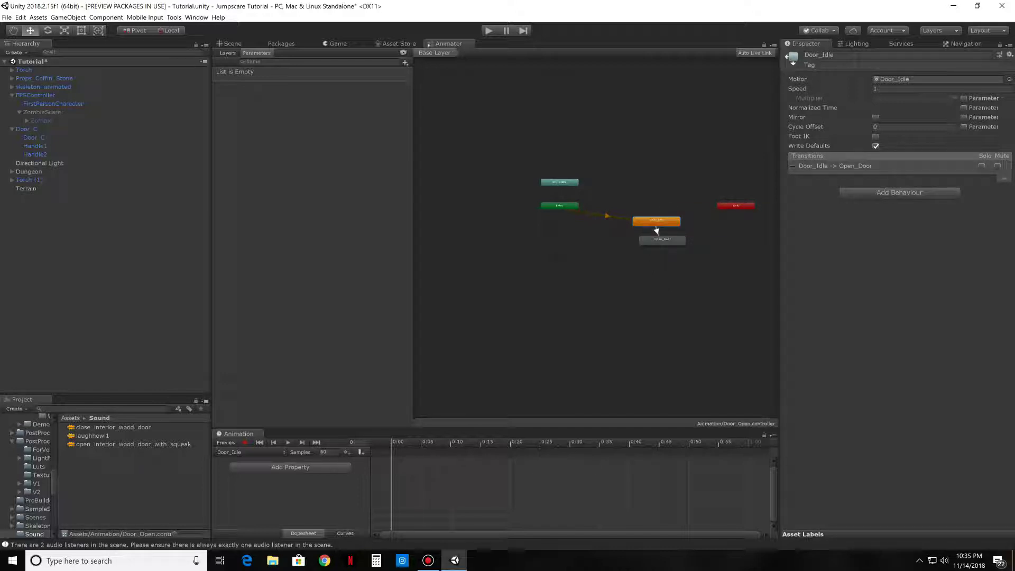
Step: Add a Bool parameter named d_open to the Door_Open animator controller
{"action": "left_click", "coordinate": [405, 62]}
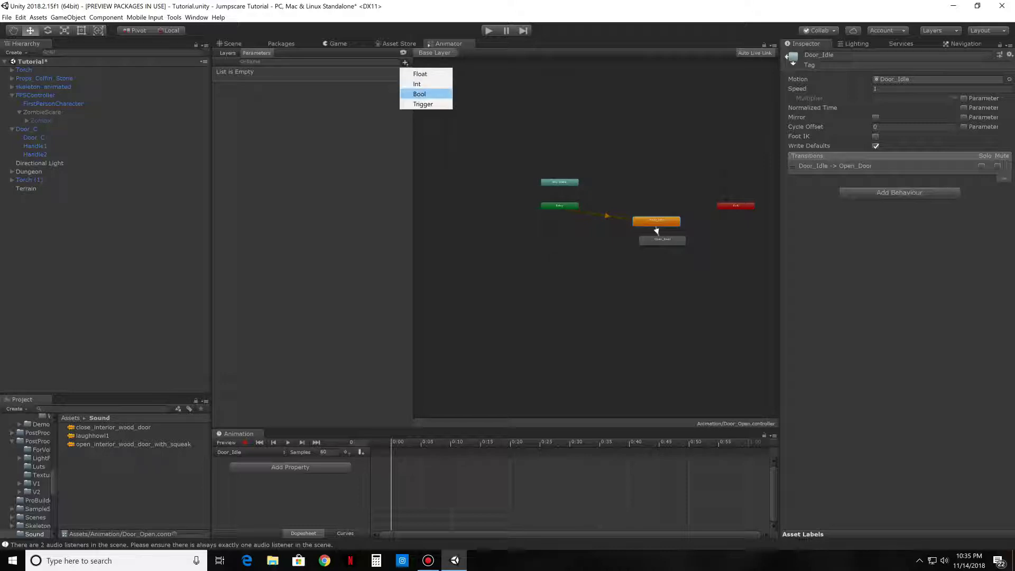
{"action": "left_click", "coordinate": [419, 93]}
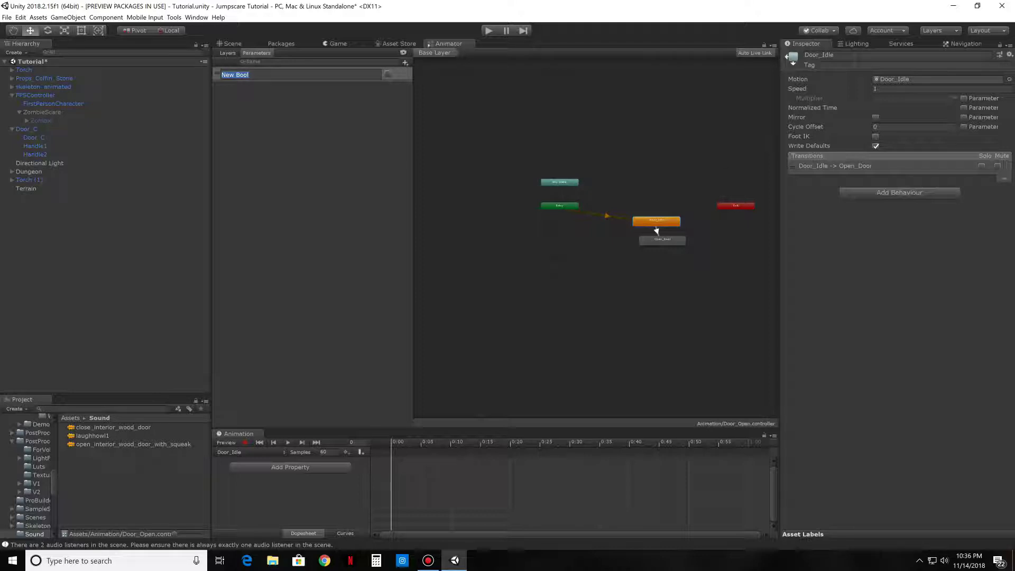
{"action": "type", "text": "d_open"}
{"action": "key", "text": "Return"}
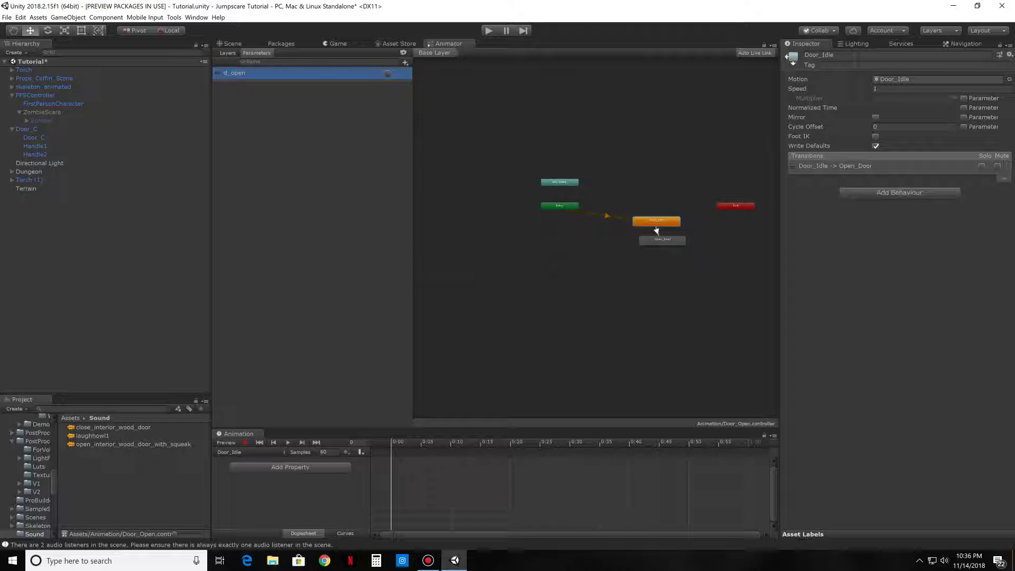
Step: Disable Has Exit Time on the Door_Idle to Open_Door transition and add the condition d_open is true
{"action": "left_click", "coordinate": [656, 231]}
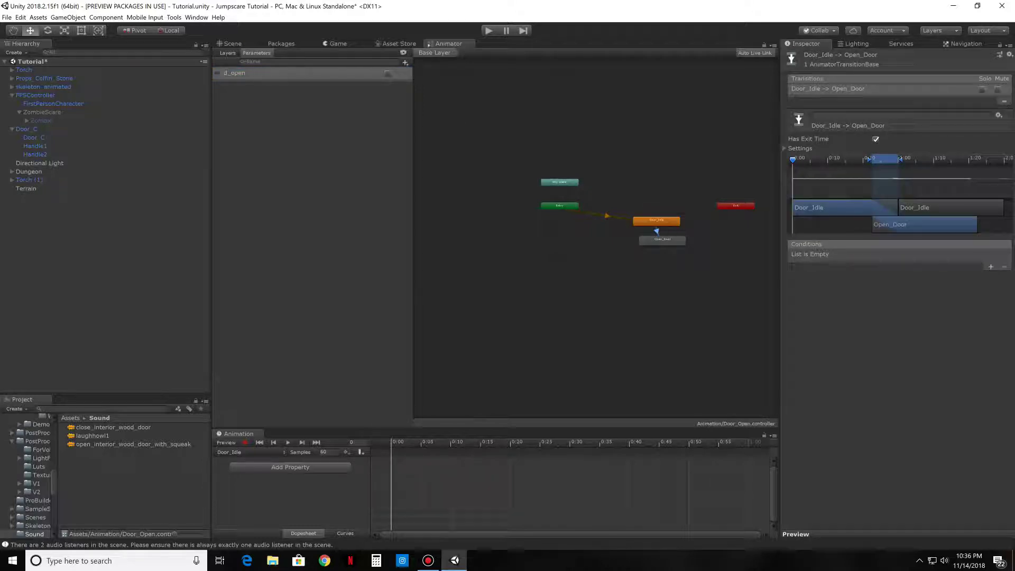
{"action": "left_click", "coordinate": [876, 139]}
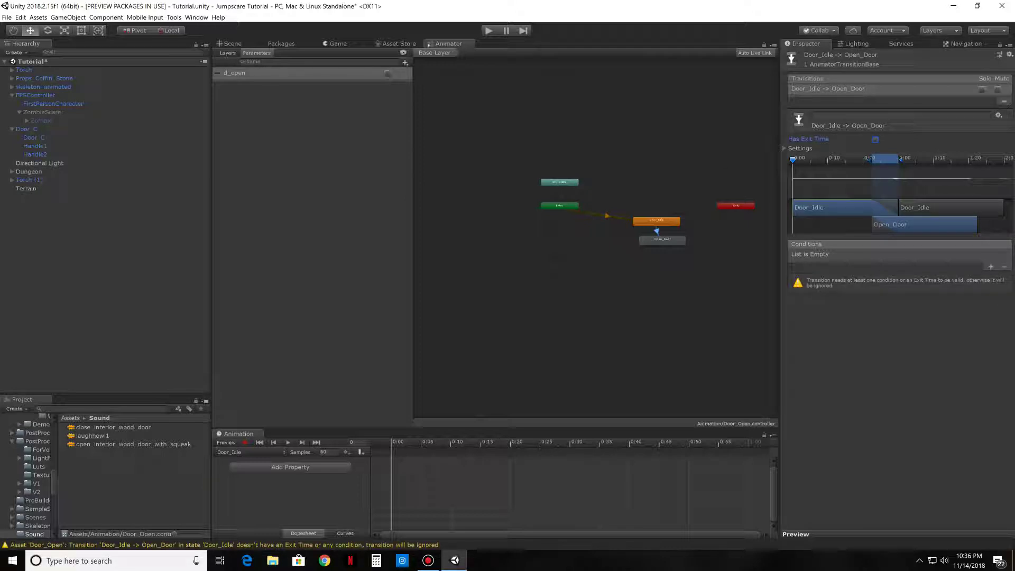
{"action": "left_click", "coordinate": [991, 267]}
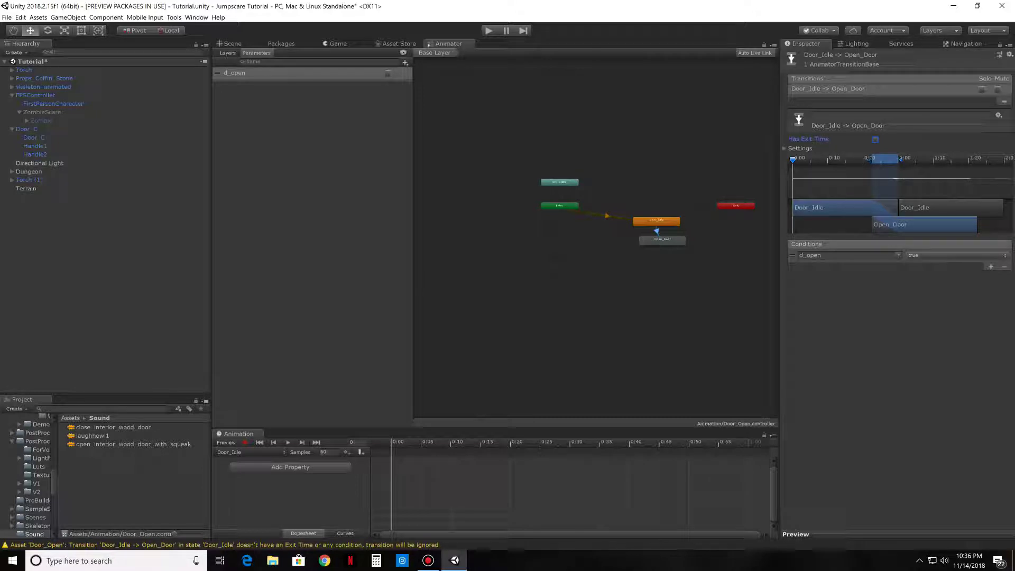
Step: Inspect the Open_Door clip in the project's Animation folder to check its Loop Time setting
{"action": "left_click", "coordinate": [662, 241]}
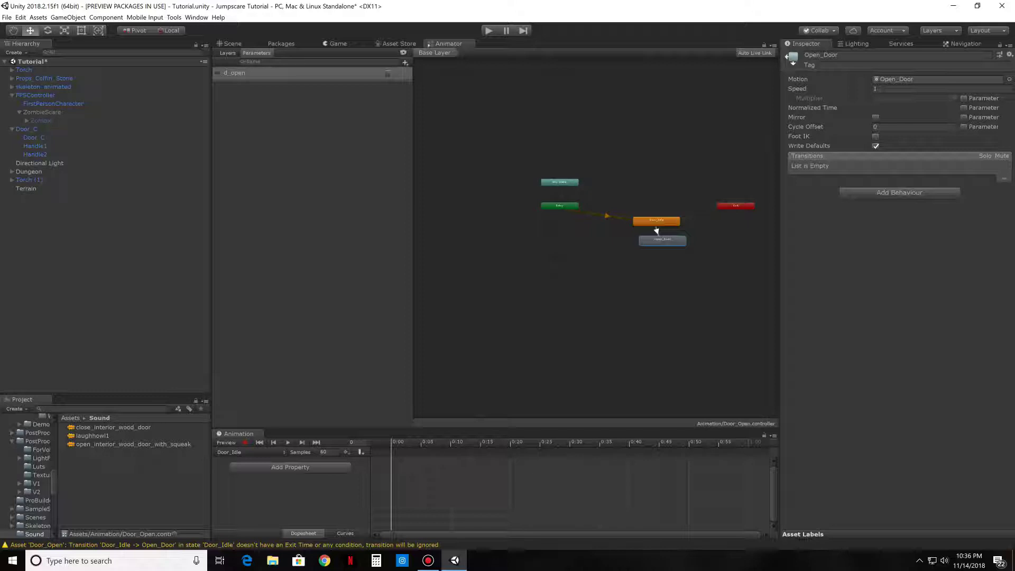
{"action": "left_click", "coordinate": [70, 419]}
{"action": "left_click", "coordinate": [90, 427]}
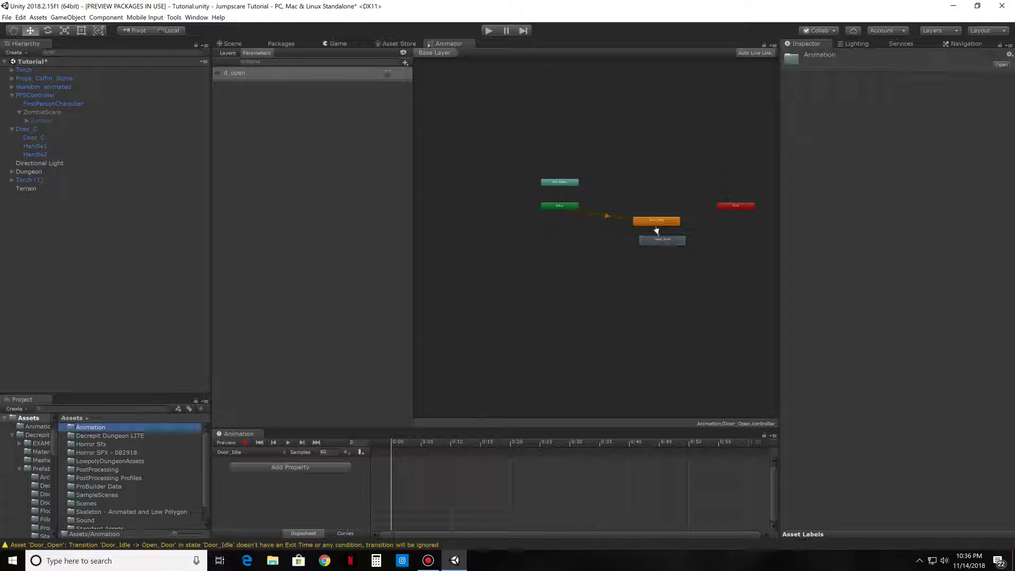
{"action": "double_click", "coordinate": [90, 427]}
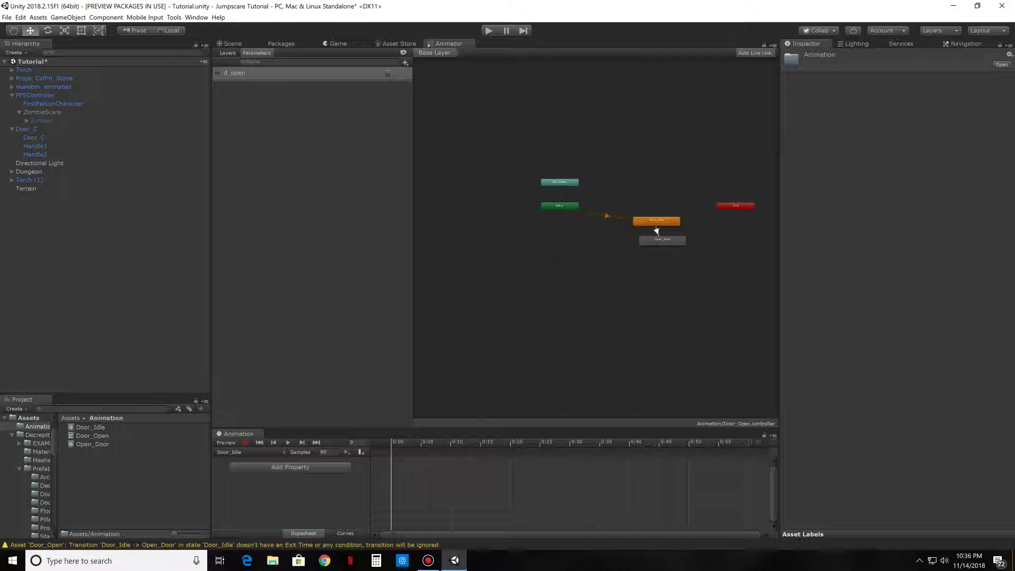
{"action": "left_click", "coordinate": [92, 436]}
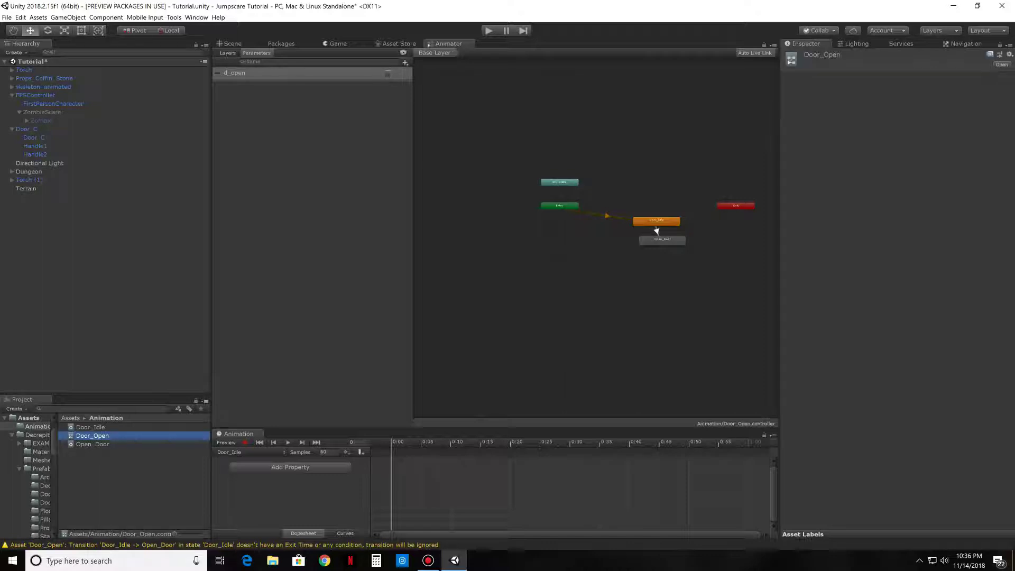
{"action": "left_click", "coordinate": [92, 444]}
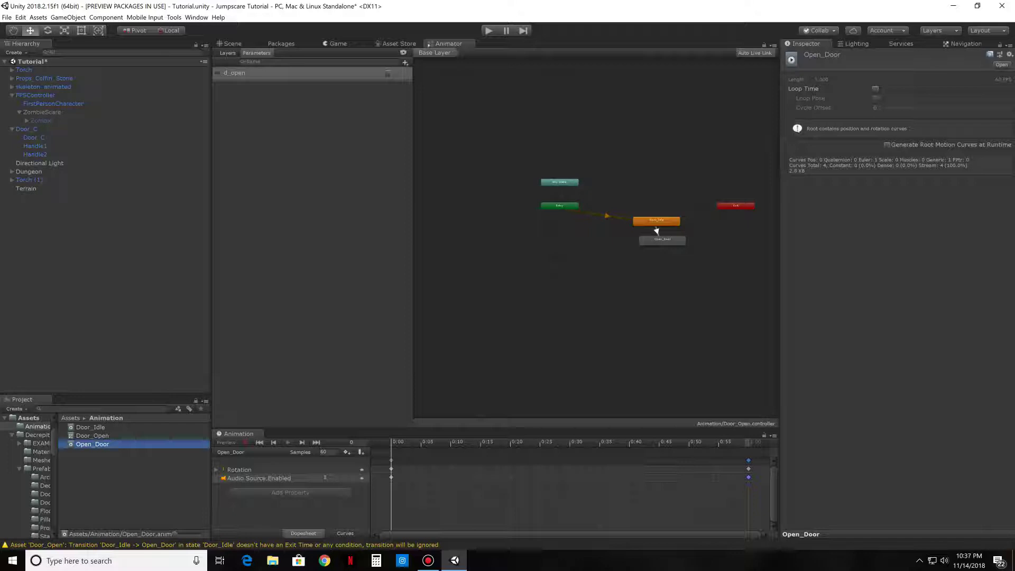
Step: Create a new script named doorAnimation as a component on the parent Door_C object
{"action": "key", "text": "ctrl+1"}
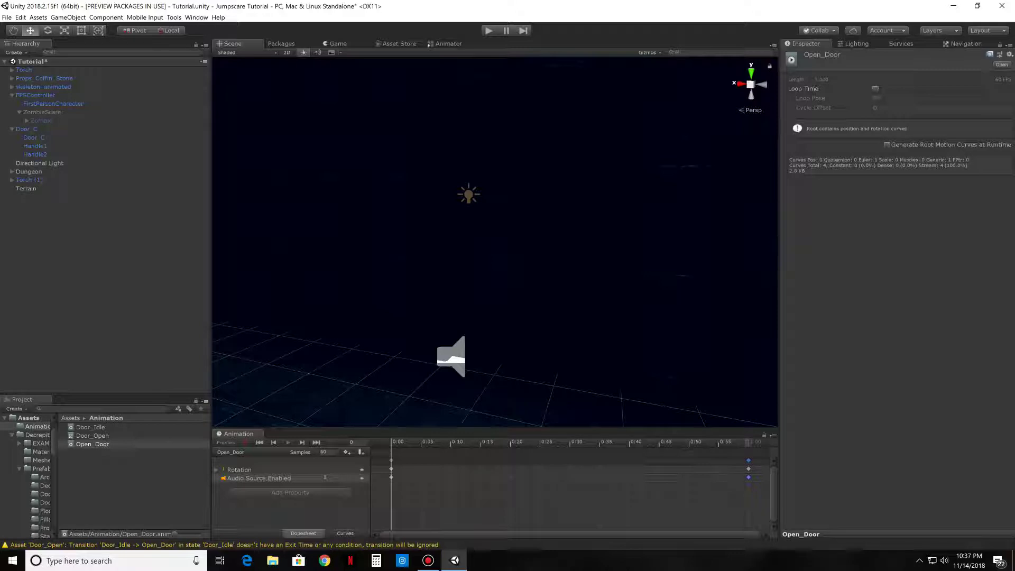
{"action": "left_click", "coordinate": [24, 129]}
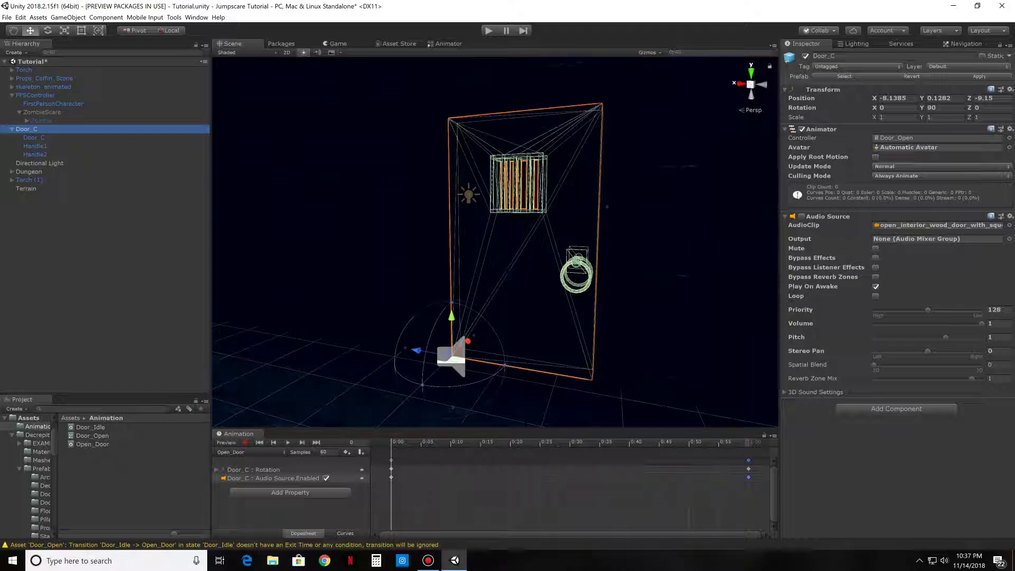
{"action": "left_click", "coordinate": [897, 408]}
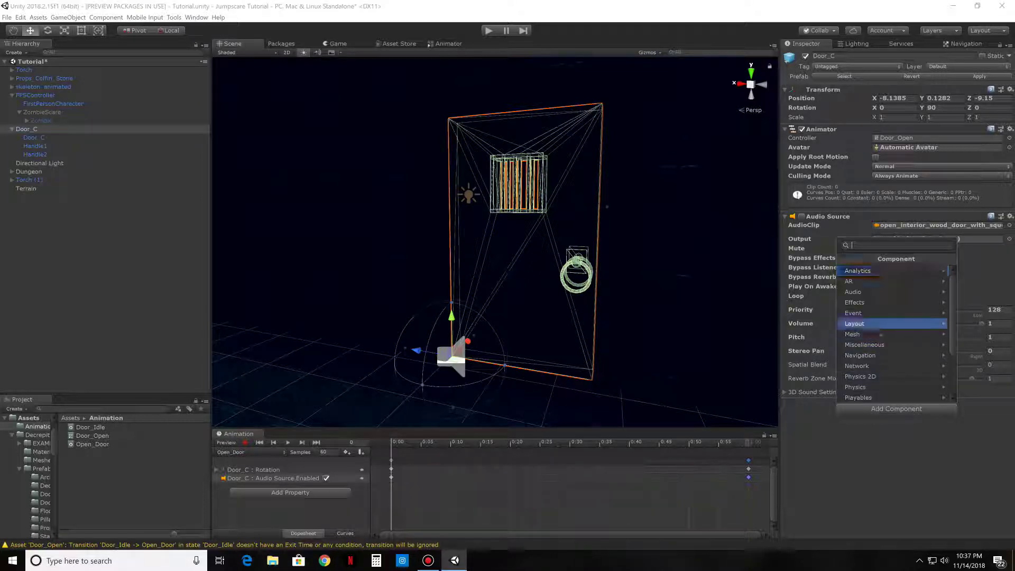
{"action": "key", "text": "Down"}
{"action": "key", "text": "Down"}
{"action": "key", "text": "Down"}
{"action": "key", "text": "Down"}
{"action": "key", "text": "Down"}
{"action": "key", "text": "Down"}
{"action": "key", "text": "Down"}
{"action": "key", "text": "Down"}
{"action": "key", "text": "Return"}
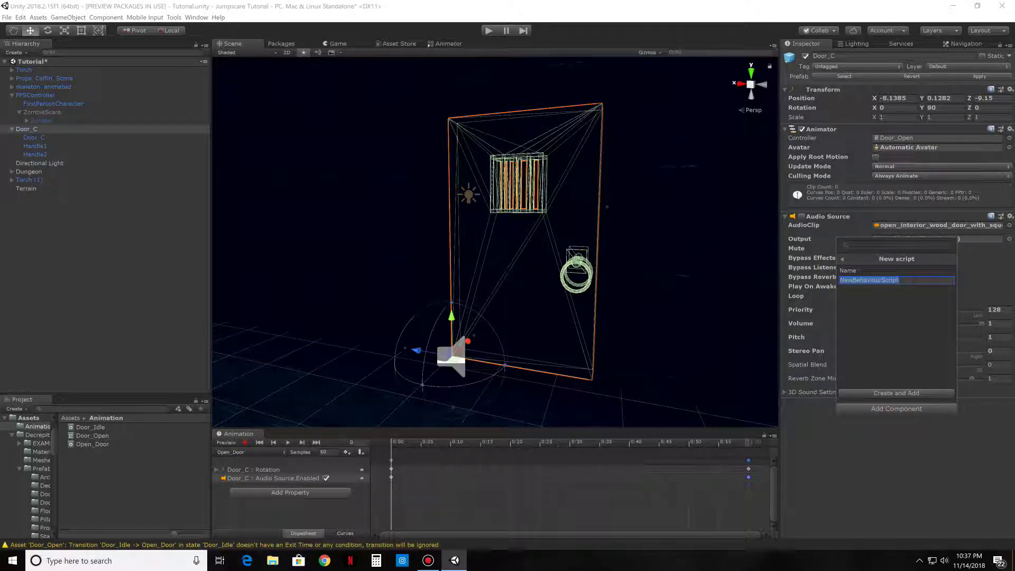
{"action": "type", "text": "doorAnimation"}
{"action": "key", "text": "Return"}
Step: Open the doorAnimation script in Visual Studio and delete the comments above the Start and Update methods
{"action": "left_click", "coordinate": [1010, 404]}
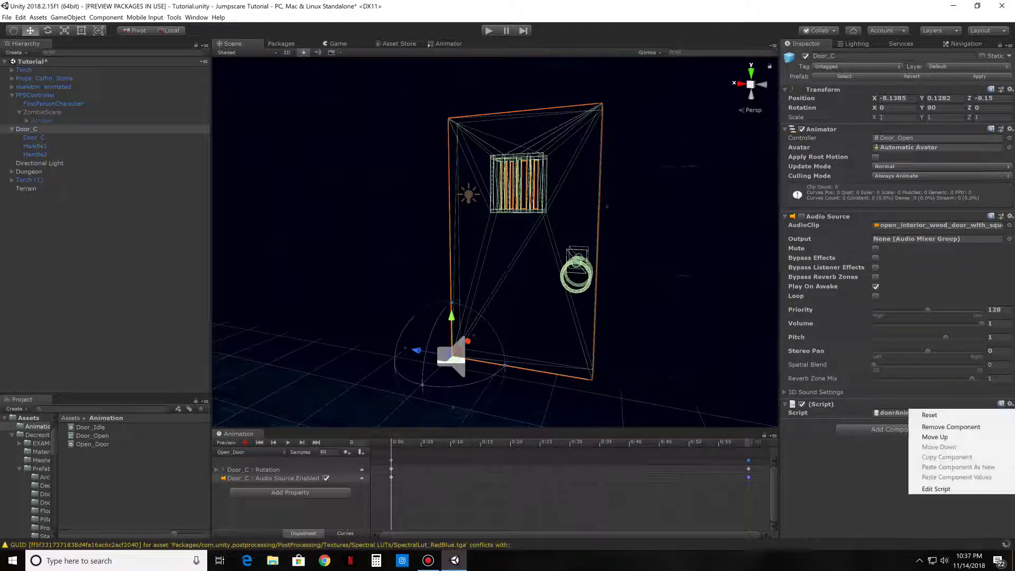
{"action": "left_click", "coordinate": [937, 488]}
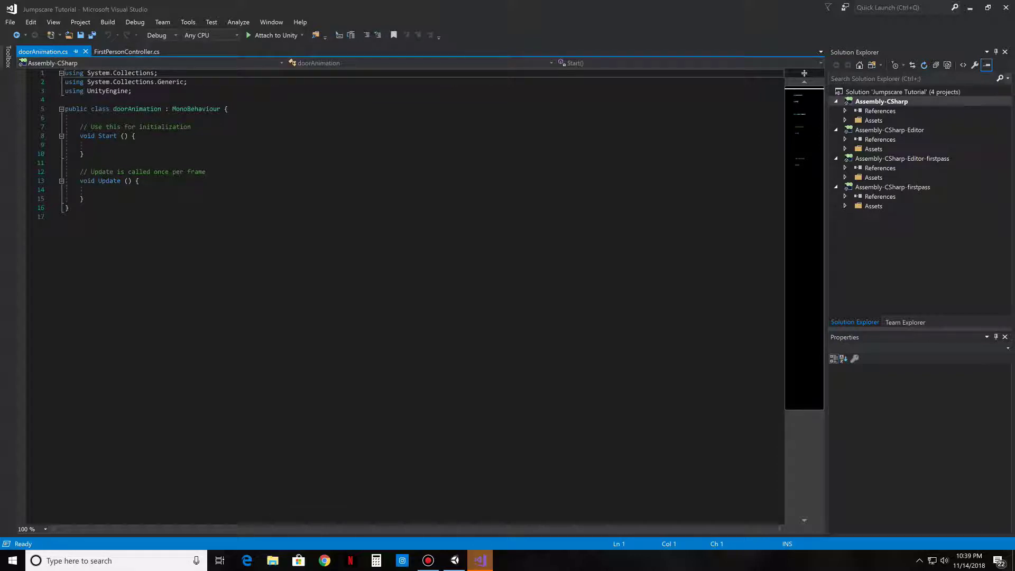
{"action": "left_click", "coordinate": [191, 126]}
{"action": "left_click", "coordinate": [106, 127], "text": "shift"}
{"action": "left_click", "coordinate": [191, 127]}
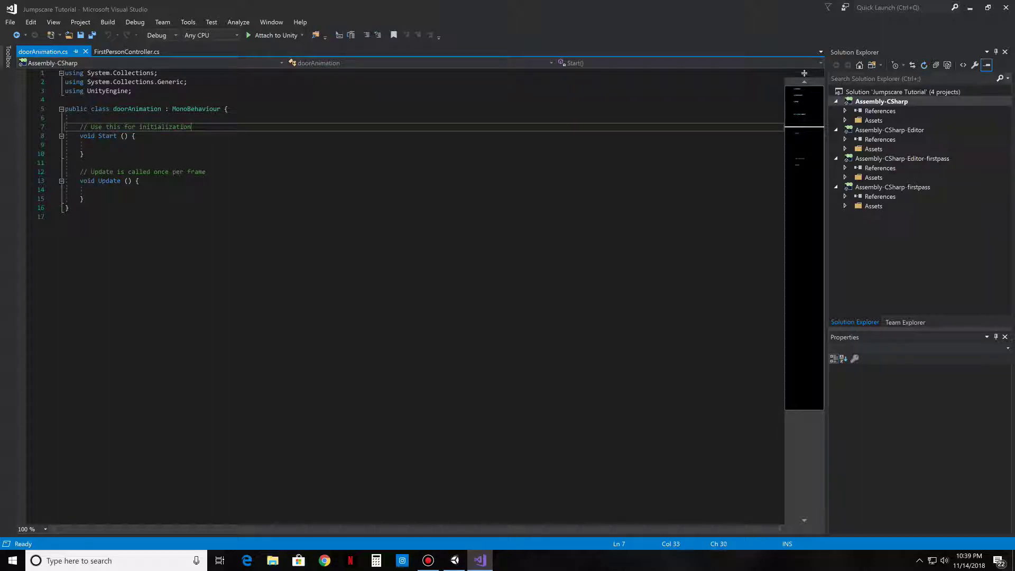
{"action": "key", "text": "shift+Home"}
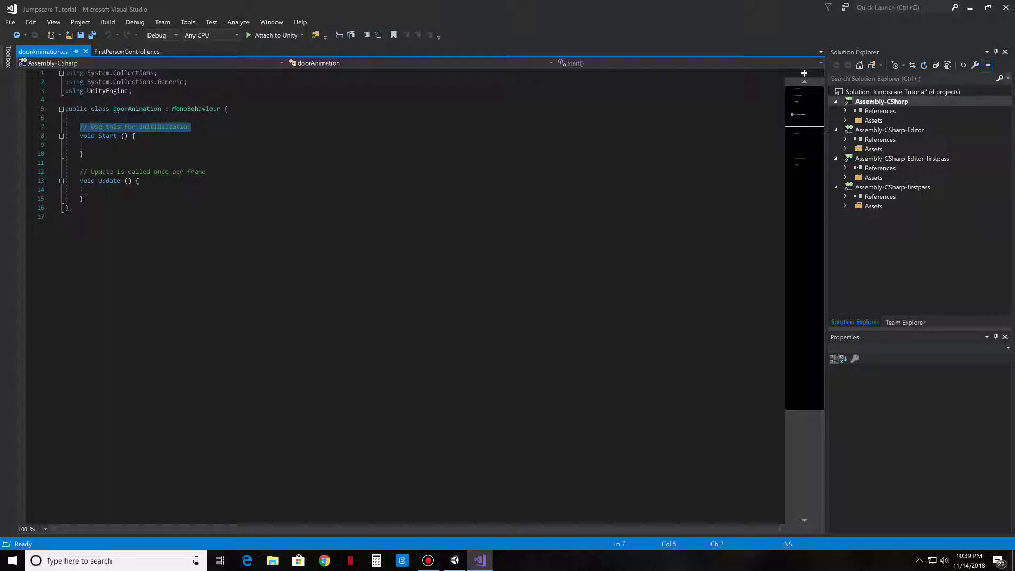
{"action": "key", "text": "Delete"}
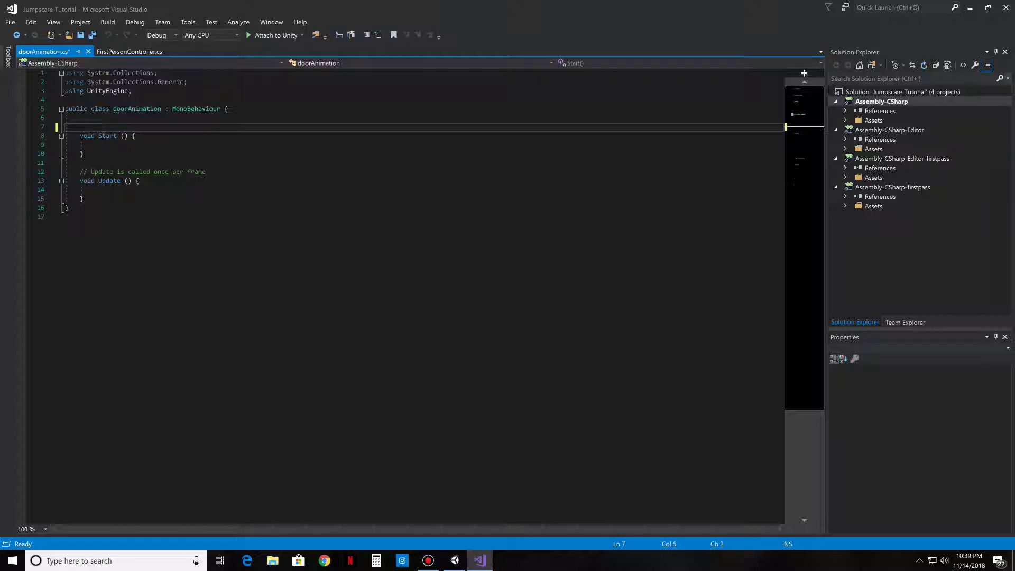
{"action": "left_click_drag", "start_coordinate": [206, 172], "coordinate": [79, 172]}
{"action": "key", "text": "Delete"}
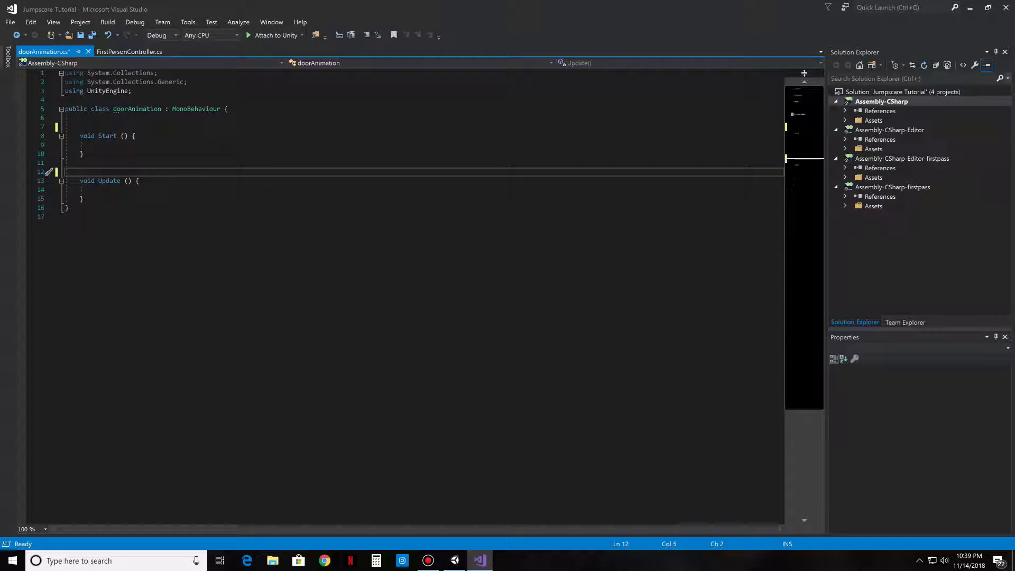
Step: Move the opening braces of the doorAnimation class, Start and Update onto their own lines
{"action": "left_click", "coordinate": [228, 109]}
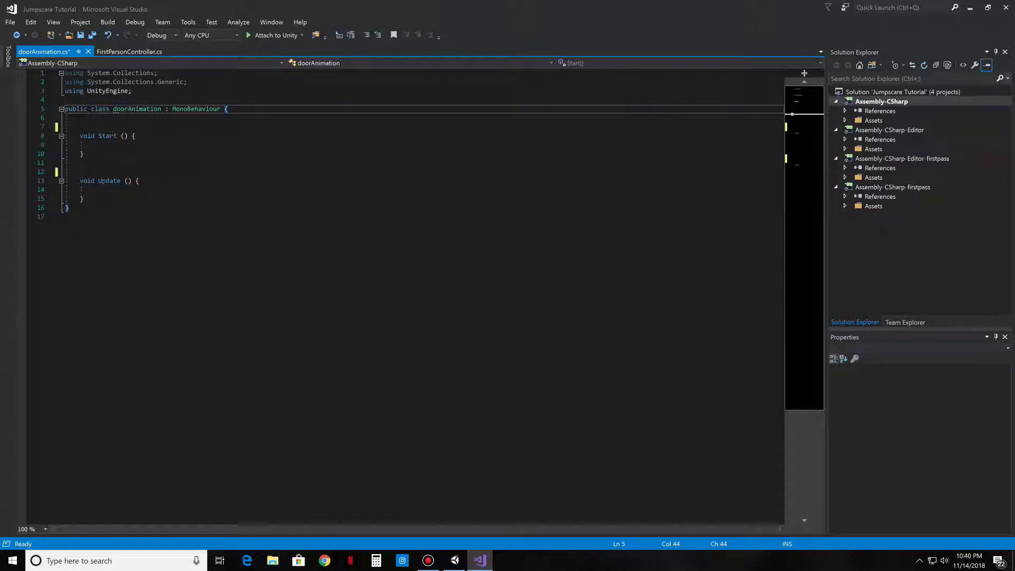
{"action": "key", "text": "Return"}
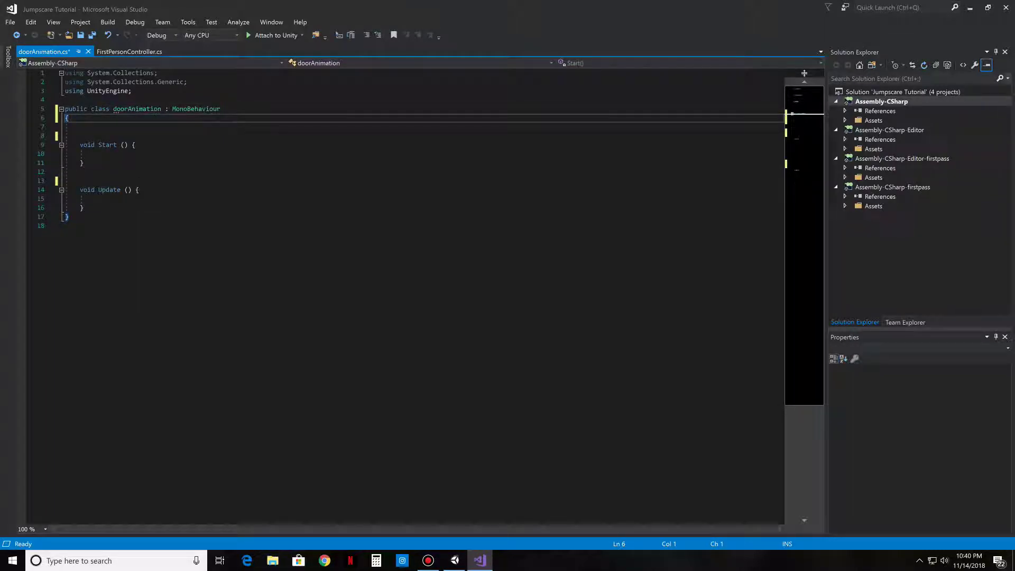
{"action": "left_click", "coordinate": [131, 145]}
{"action": "key", "text": "Return"}
{"action": "left_click", "coordinate": [136, 199]}
{"action": "key", "text": "Return"}
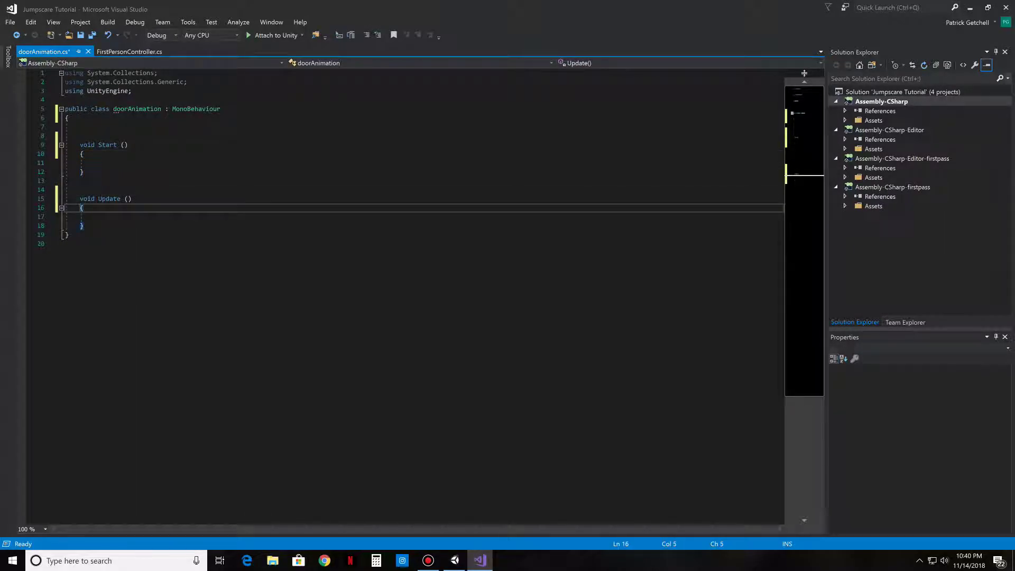
Step: Declare an Animator field named doorAnim at the start of the doorAnimation class
{"action": "left_click", "coordinate": [80, 127]}
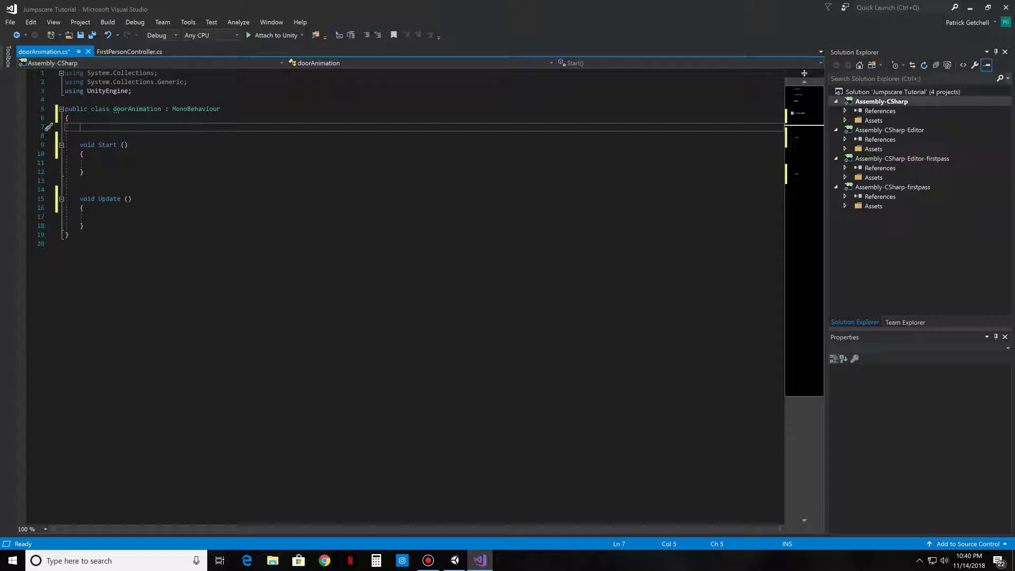
{"action": "type", "text": "Animator"}
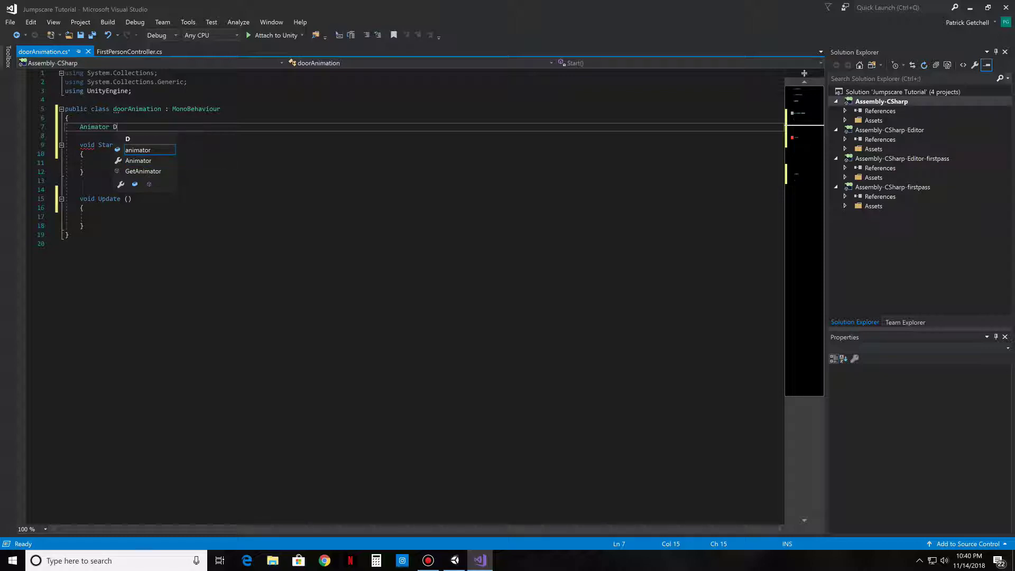
{"action": "type", "text": "Do"}
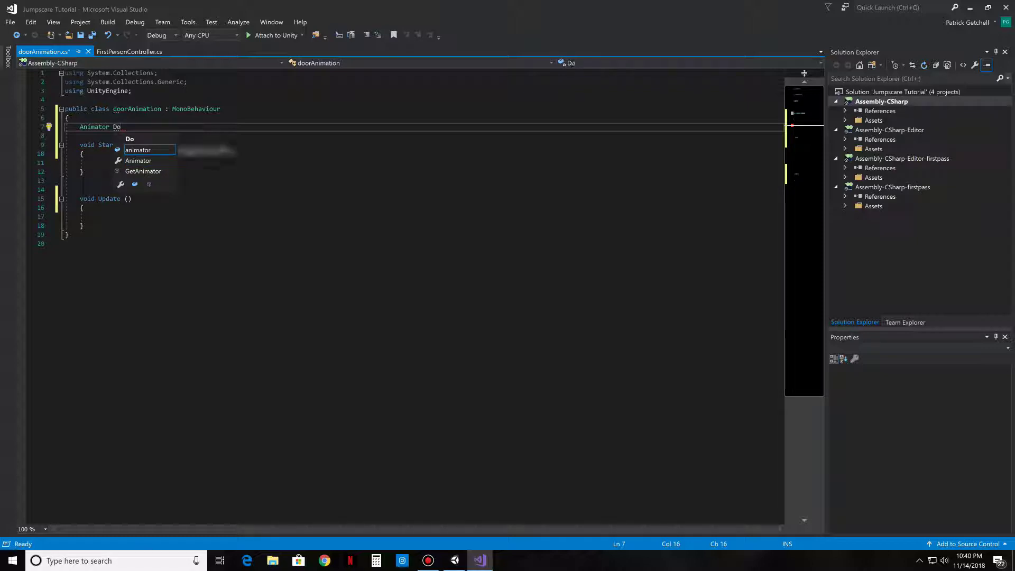
{"action": "key", "text": "BackSpace"}
{"action": "key", "text": "BackSpace"}
{"action": "type", "text": "doorAnim;"}
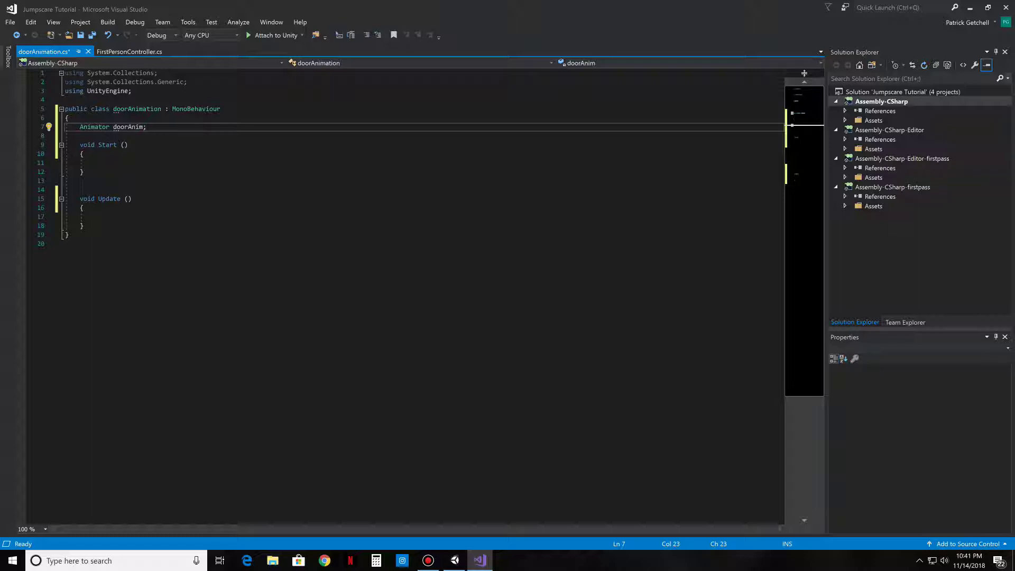
Step: Declare a public static bool named open on the line below the doorAnim field
{"action": "key", "text": "Return"}
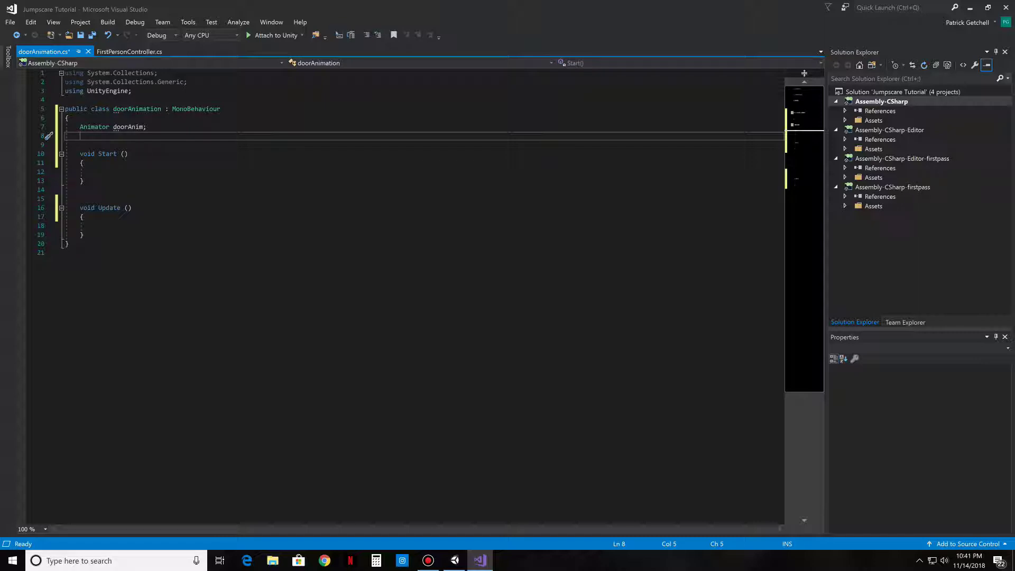
{"action": "type", "text": "public stat"}
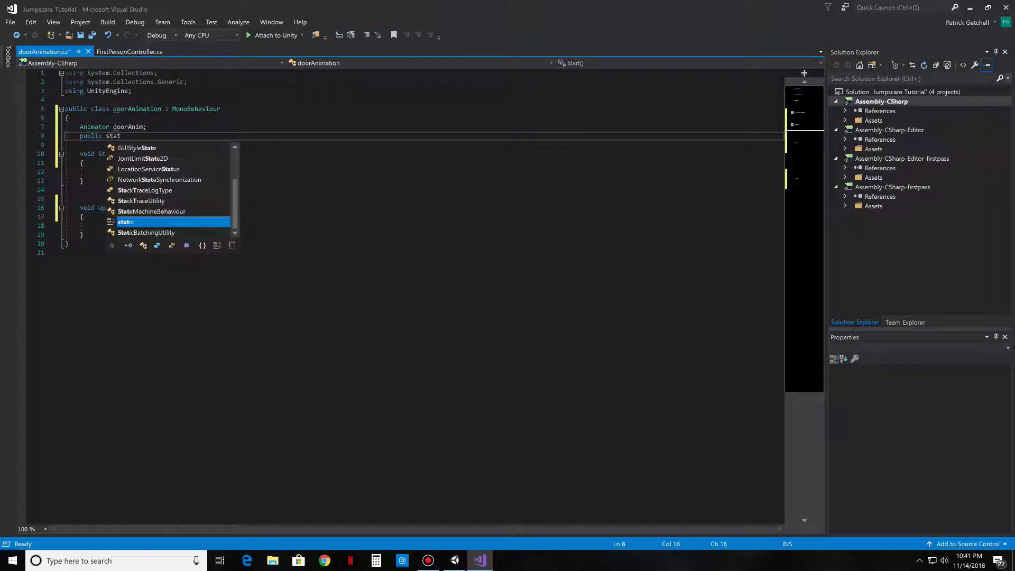
{"action": "type", "text": "ic boo"}
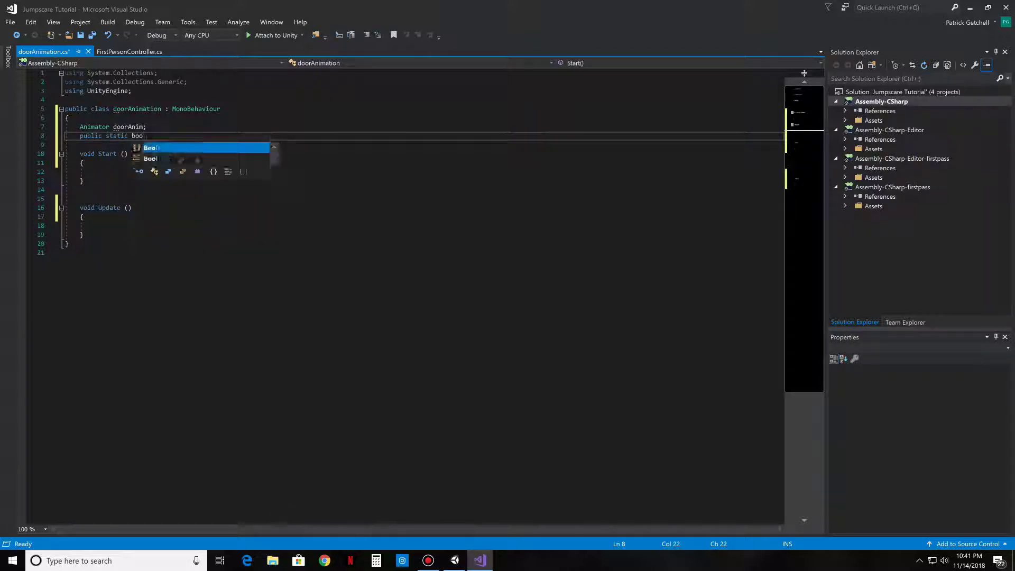
{"action": "type", "text": "l"}
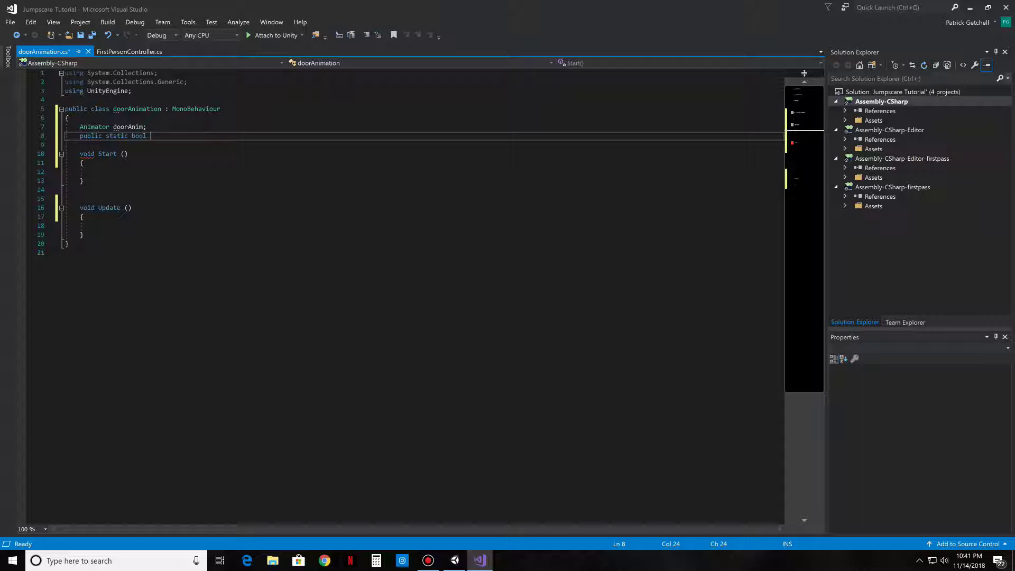
{"action": "type", "text": "open;"}
Step: In the Start method, assign GetComponent<Animator>() to doorAnim
{"action": "left_click", "coordinate": [81, 172]}
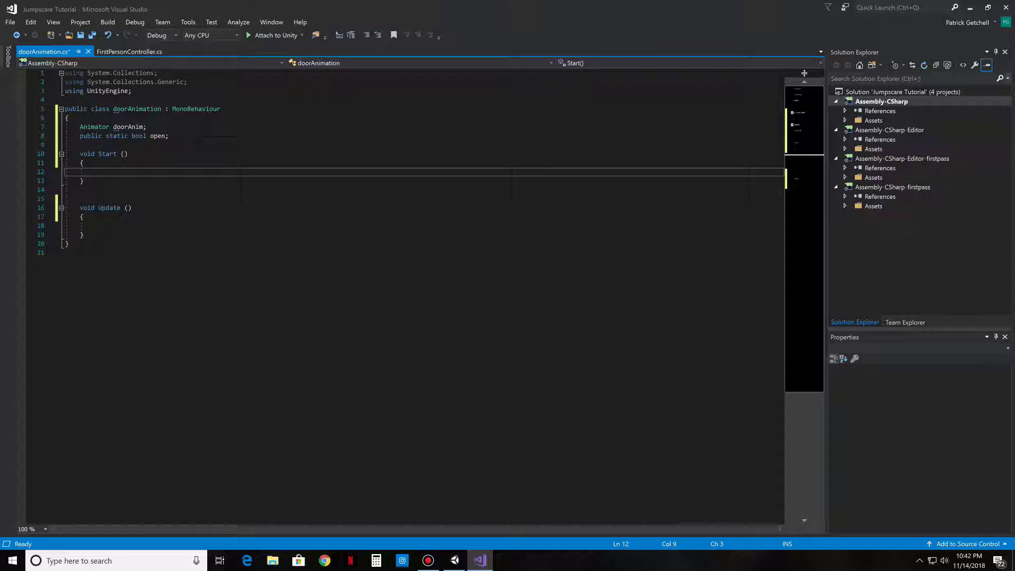
{"action": "type", "text": "doorA"}
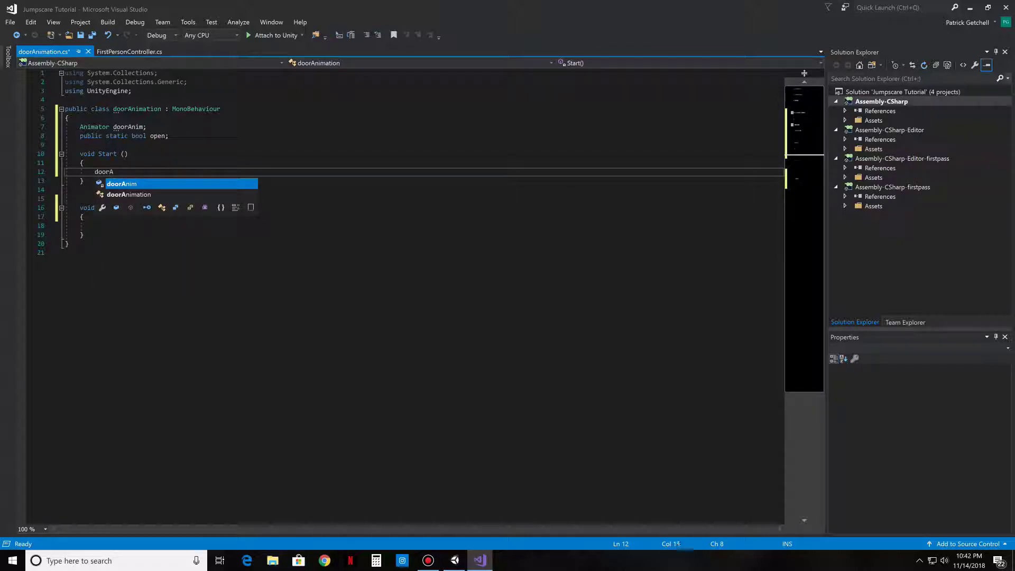
{"action": "type", "text": "nim ="}
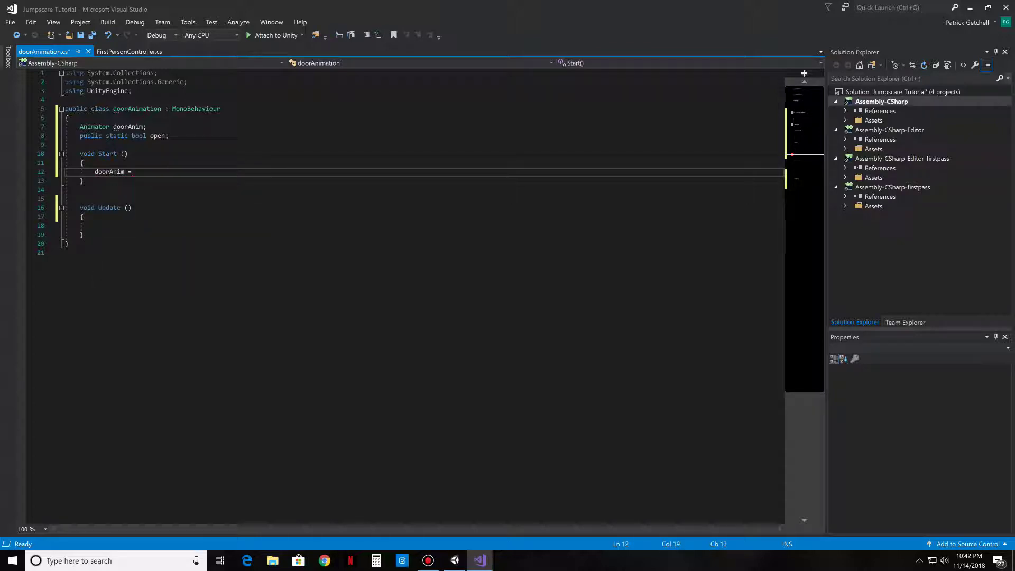
{"action": "key", "text": "BackSpace"}
{"action": "type", "text": "Get"}
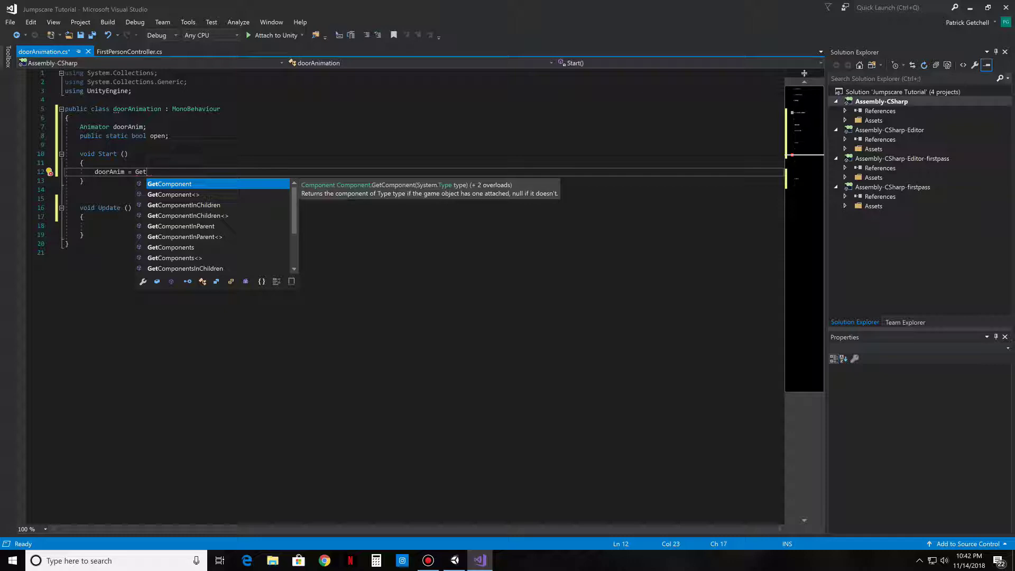
{"action": "key", "text": "Tab"}
{"action": "type", "text": "<"}
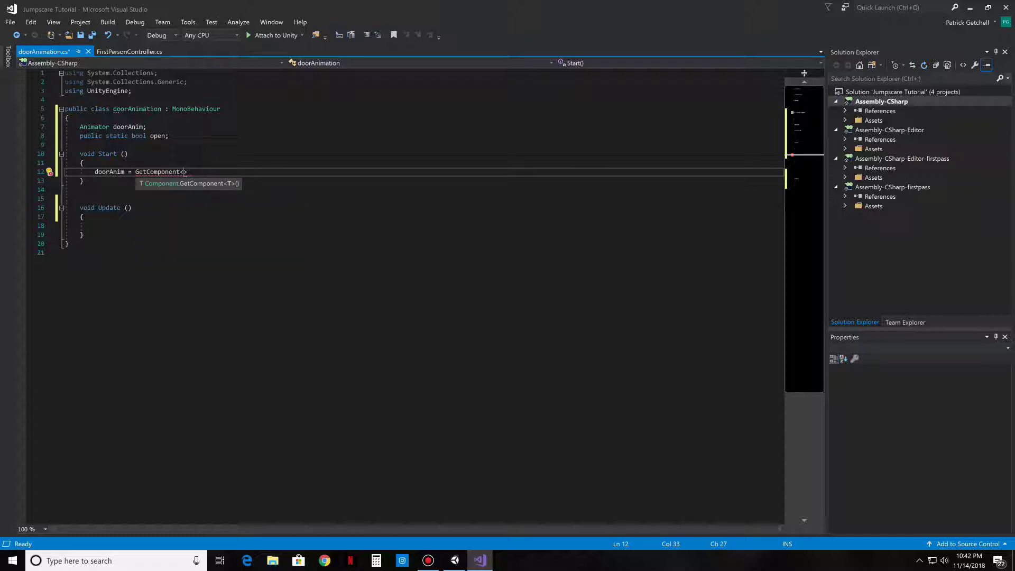
{"action": "type", "text": "Ani"}
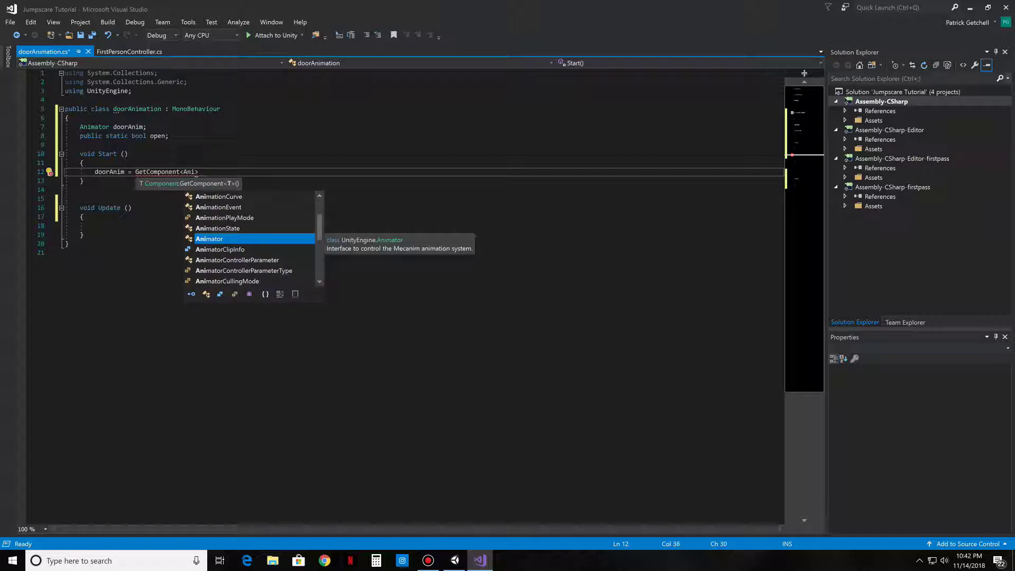
{"action": "key", "text": "Tab"}
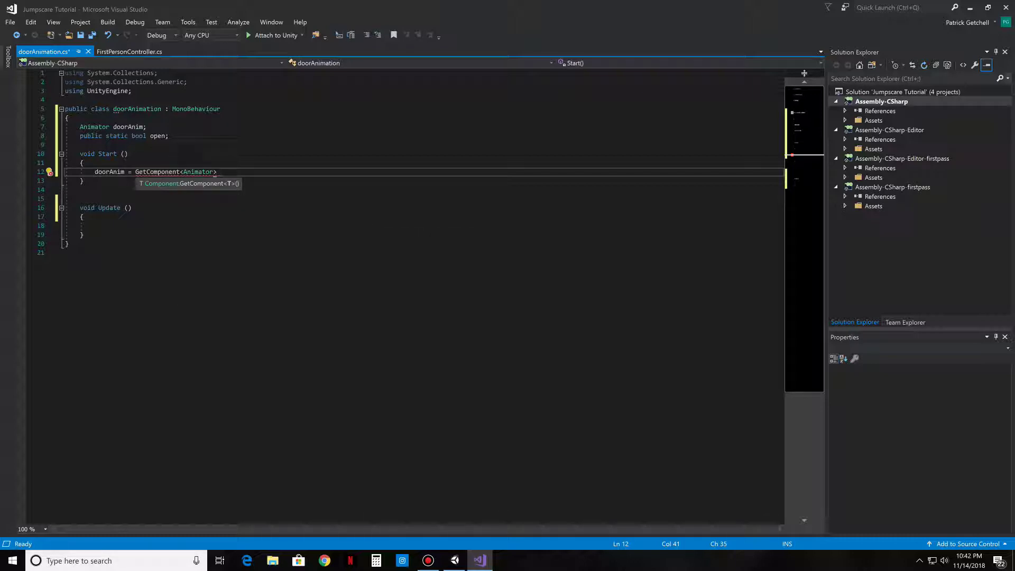
{"action": "type", "text": "()"}
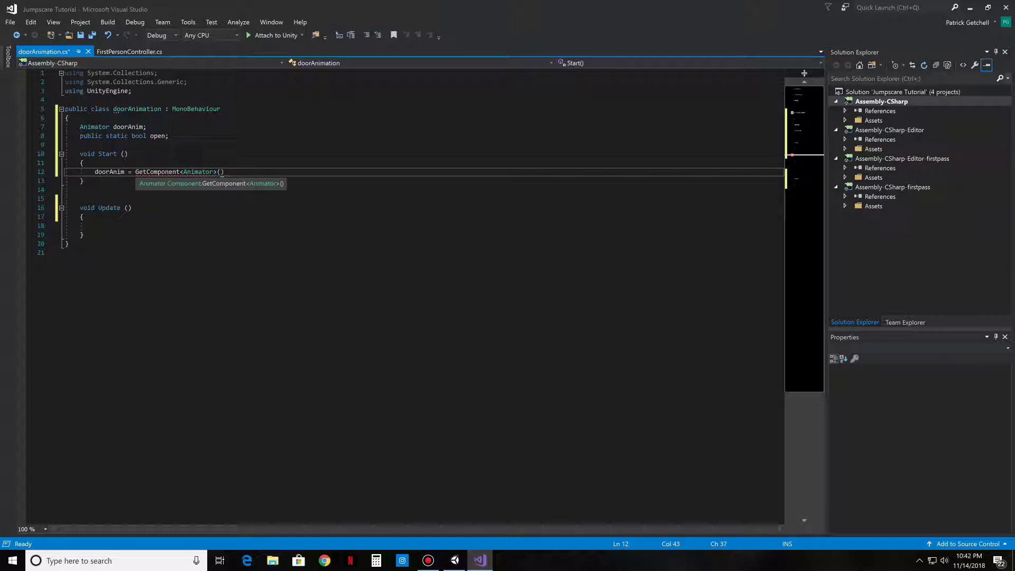
{"action": "type", "text": ")"}
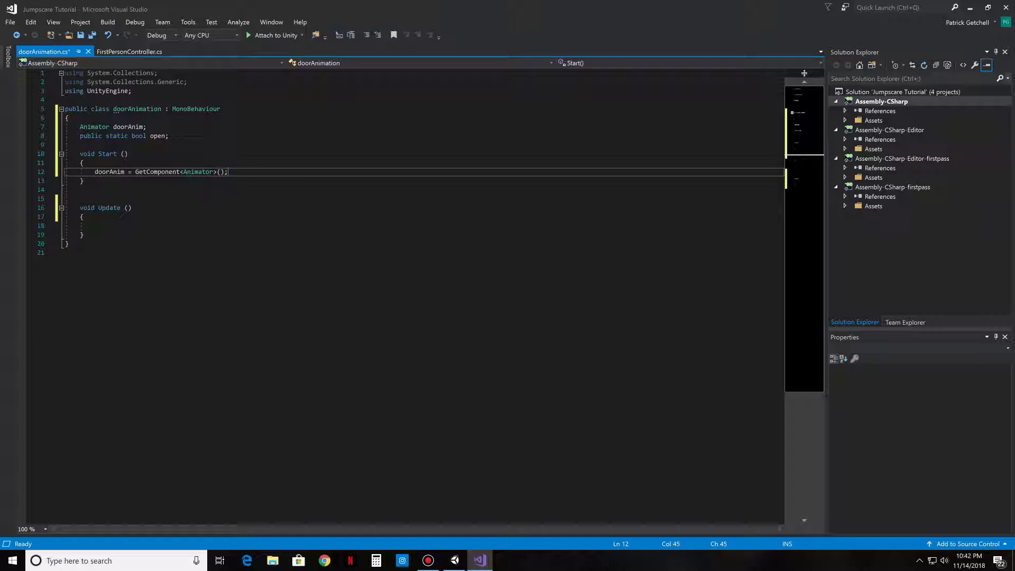
Step: Add an if (open) block with its own braces inside the Update method
{"action": "left_click", "coordinate": [95, 226]}
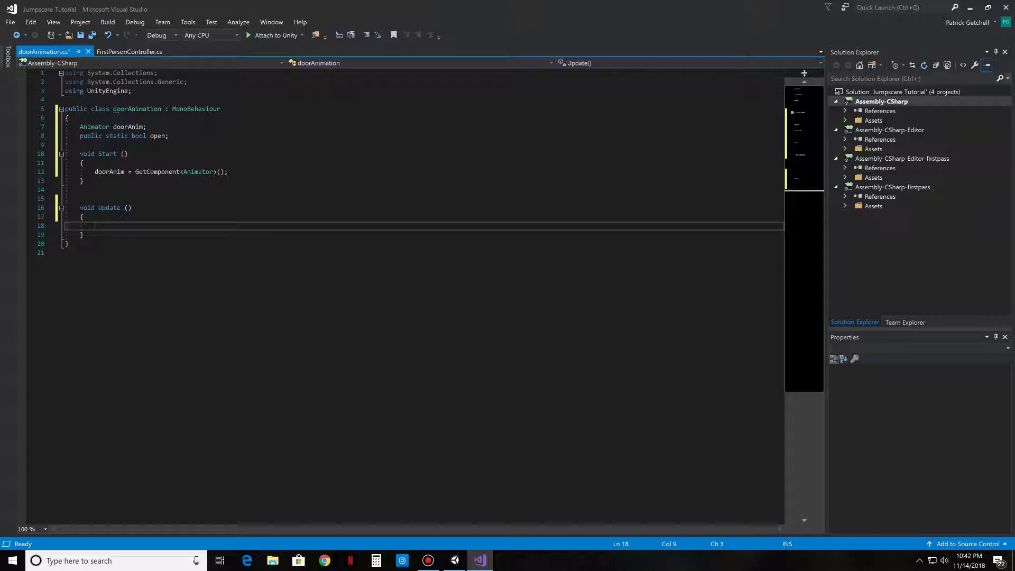
{"action": "type", "text": "if(open"}
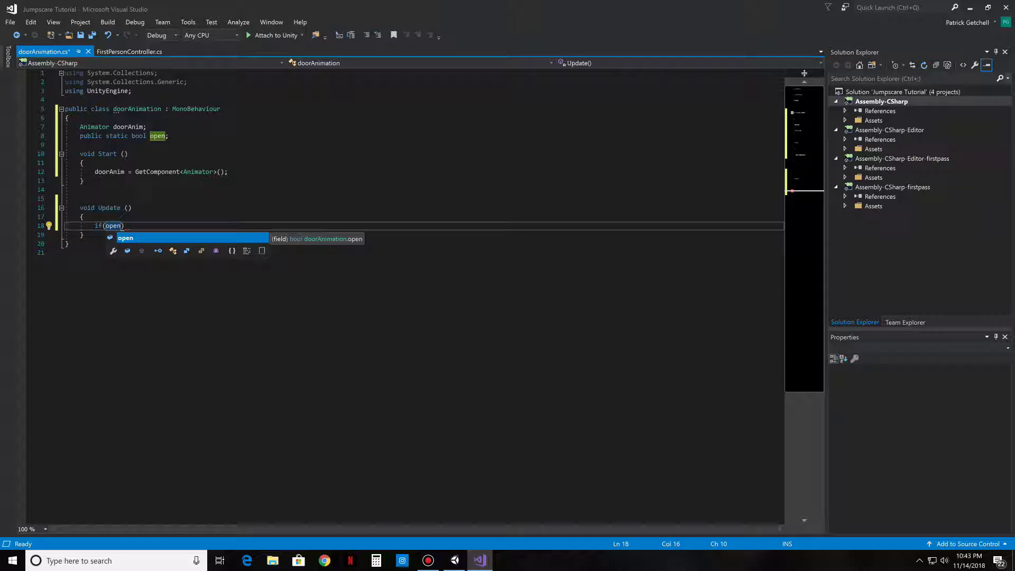
{"action": "type", "text": "){"}
{"action": "key", "text": "Return"}
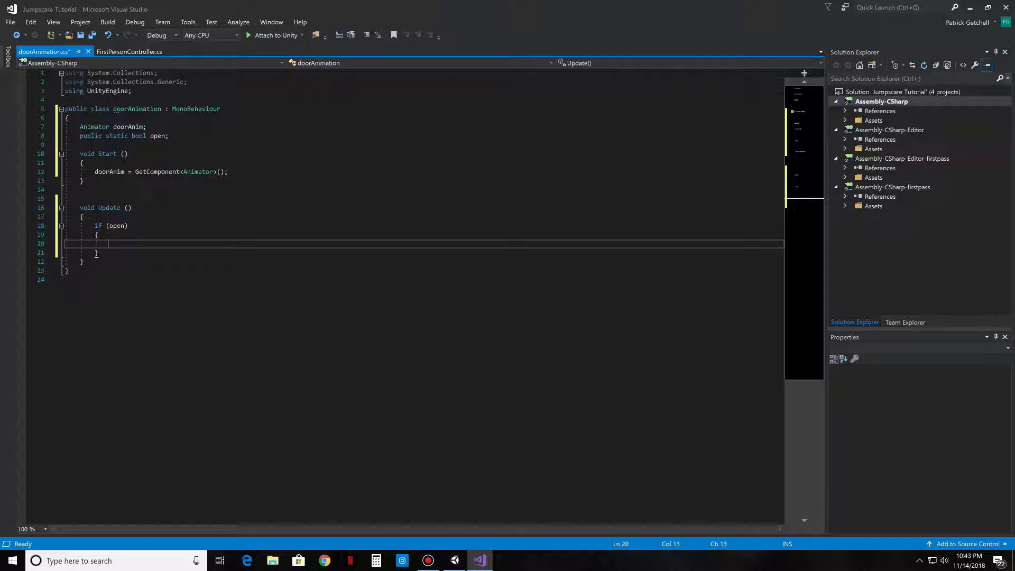
Step: Inside the if (open) block, call doorAnim.SetBool with the parameter "d_open" and the value true
{"action": "type", "text": "door"}
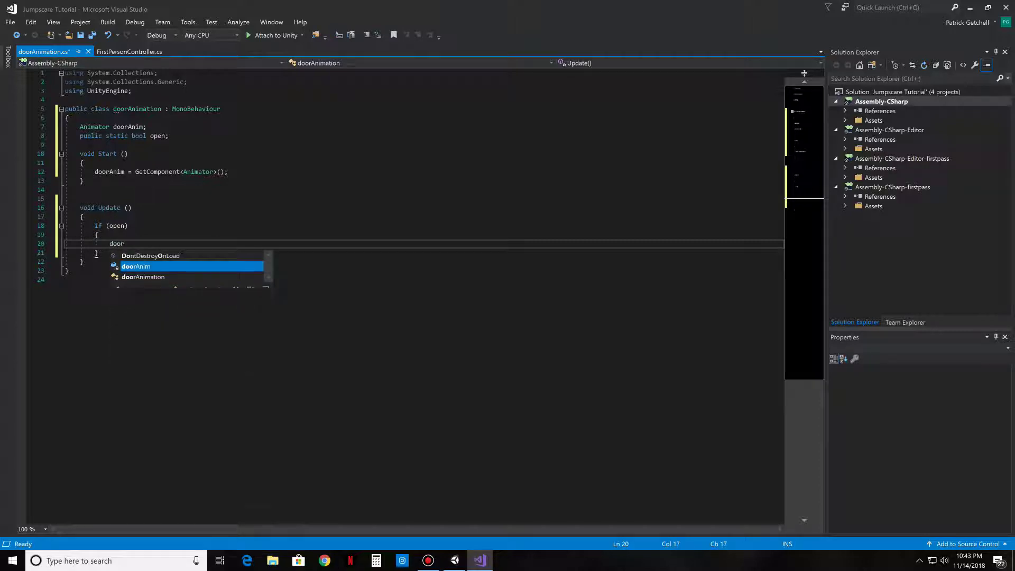
{"action": "type", "text": "Anim"}
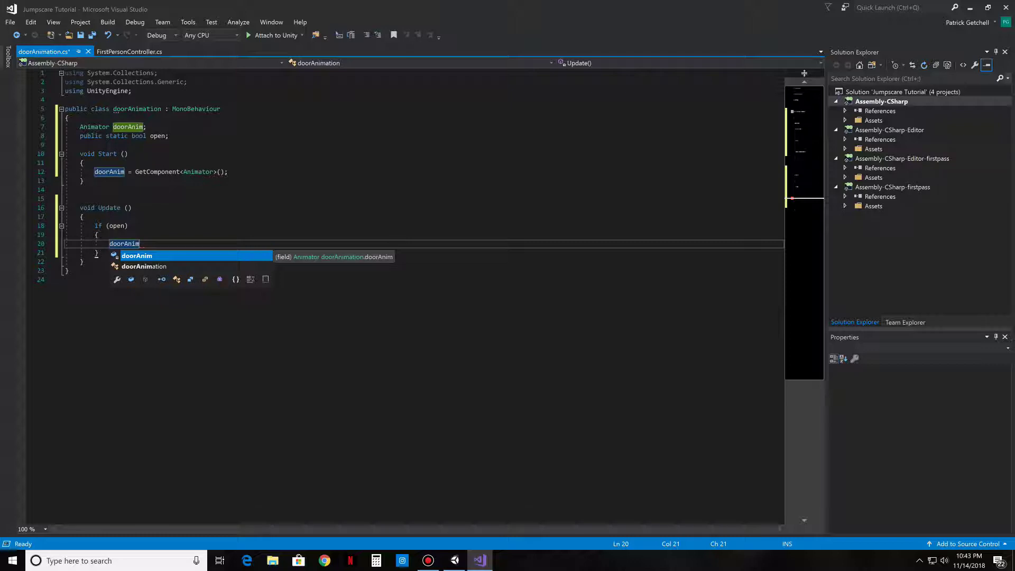
{"action": "type", "text": "."}
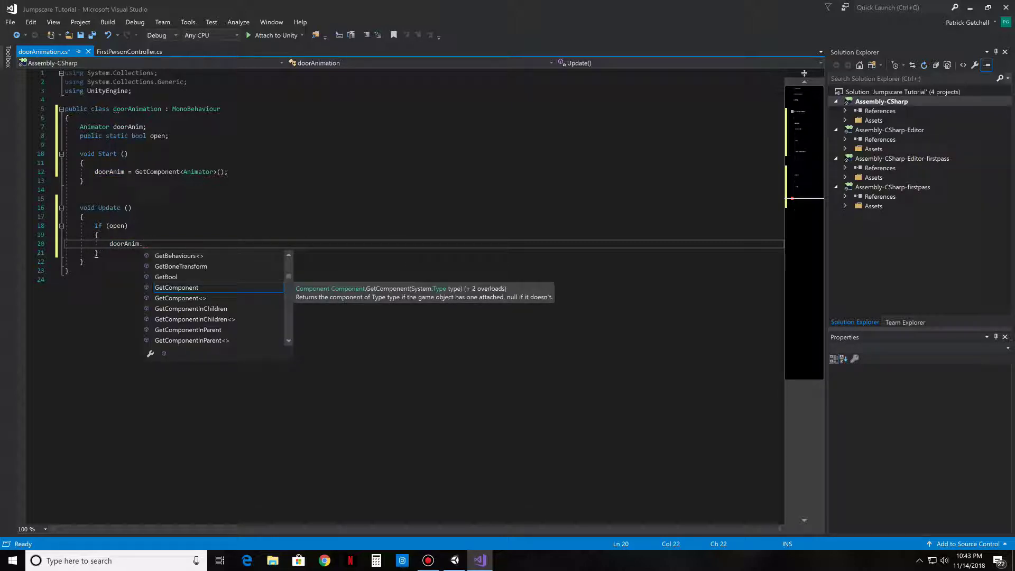
{"action": "type", "text": "set"}
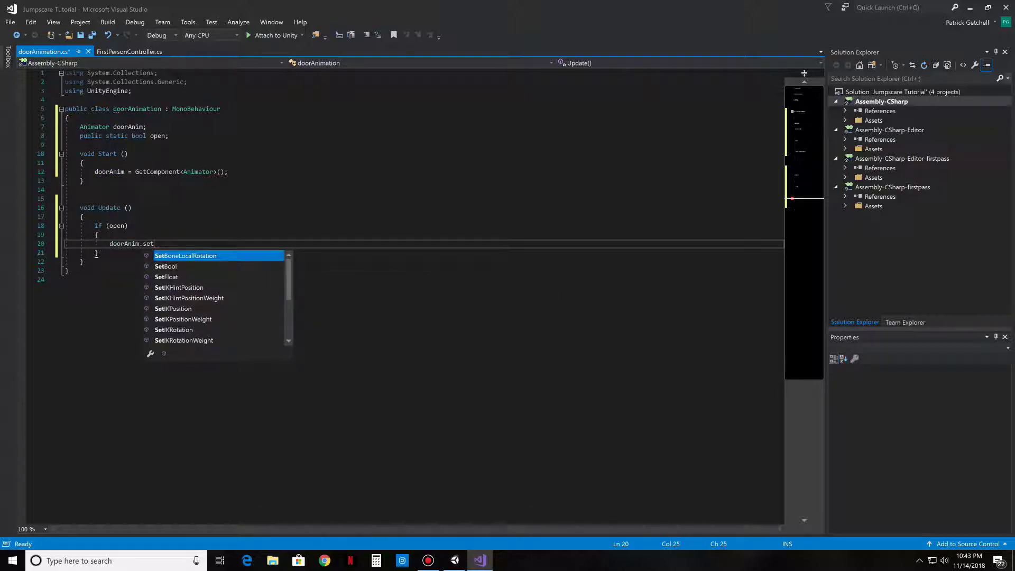
{"action": "key", "text": "Down"}
{"action": "key", "text": "Tab"}
{"action": "type", "text": "("}
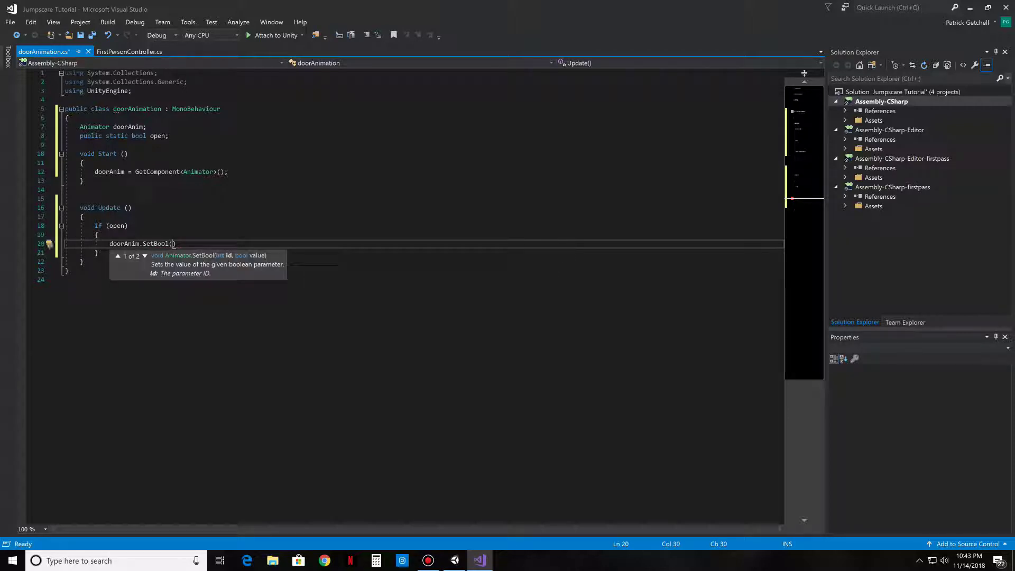
{"action": "type", "text": "\"d_open\", "}
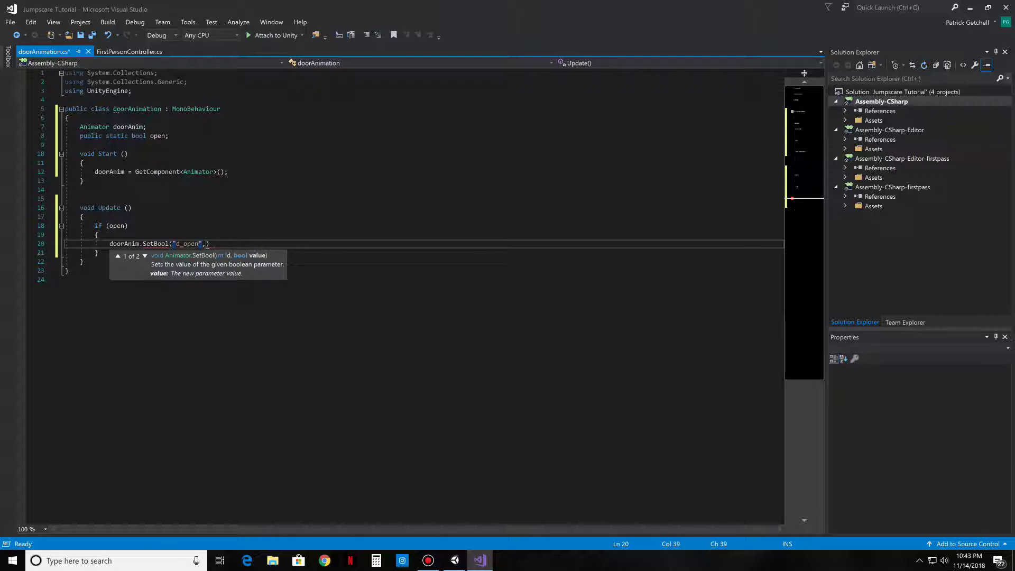
{"action": "type", "text": "tru"}
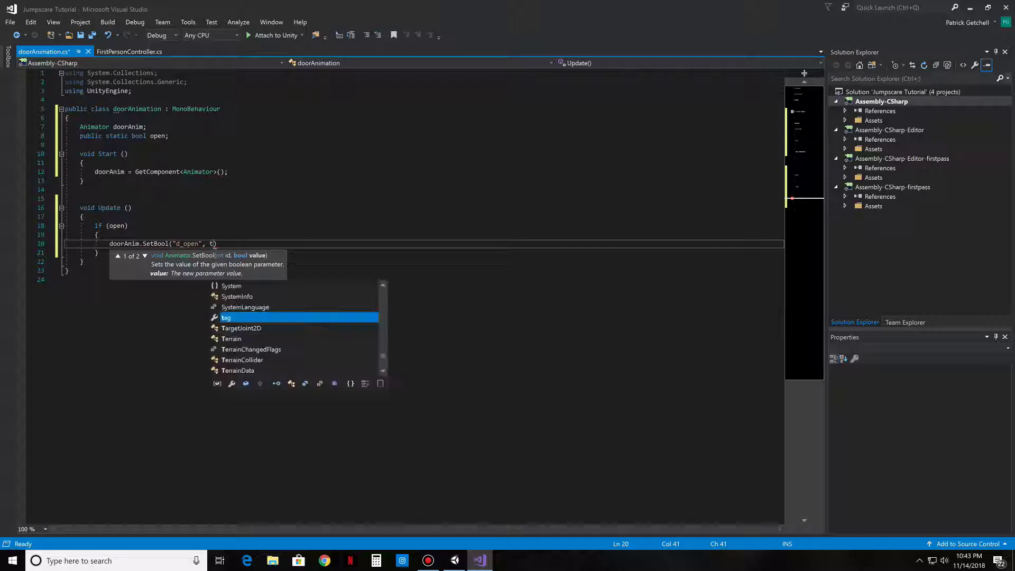
{"action": "type", "text": "e);"}
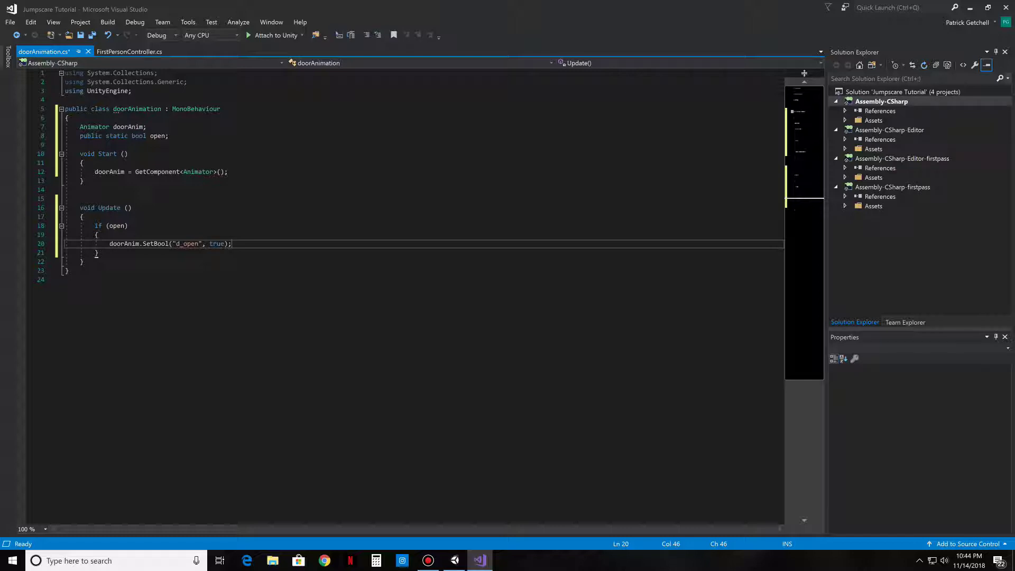
Step: Initialize open to false below the GetComponent line in Start and save the doorAnimation script
{"action": "key", "text": "Up"}
{"action": "key", "text": "Up"}
{"action": "key", "text": "Up"}
{"action": "key", "text": "Up"}
{"action": "key", "text": "Up"}
{"action": "key", "text": "Up"}
{"action": "key", "text": "Up"}
{"action": "key", "text": "Up"}
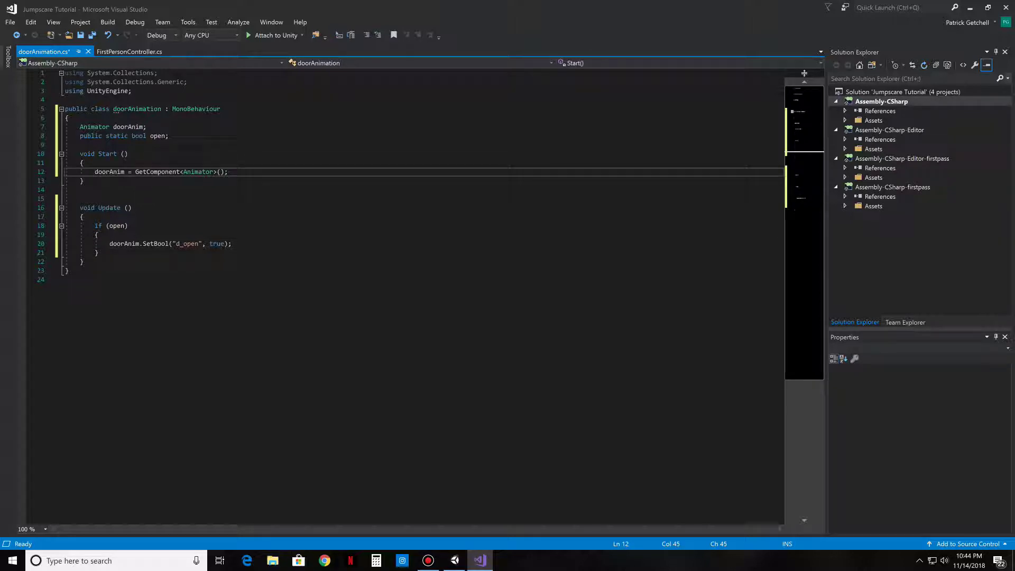
{"action": "key", "text": "Return"}
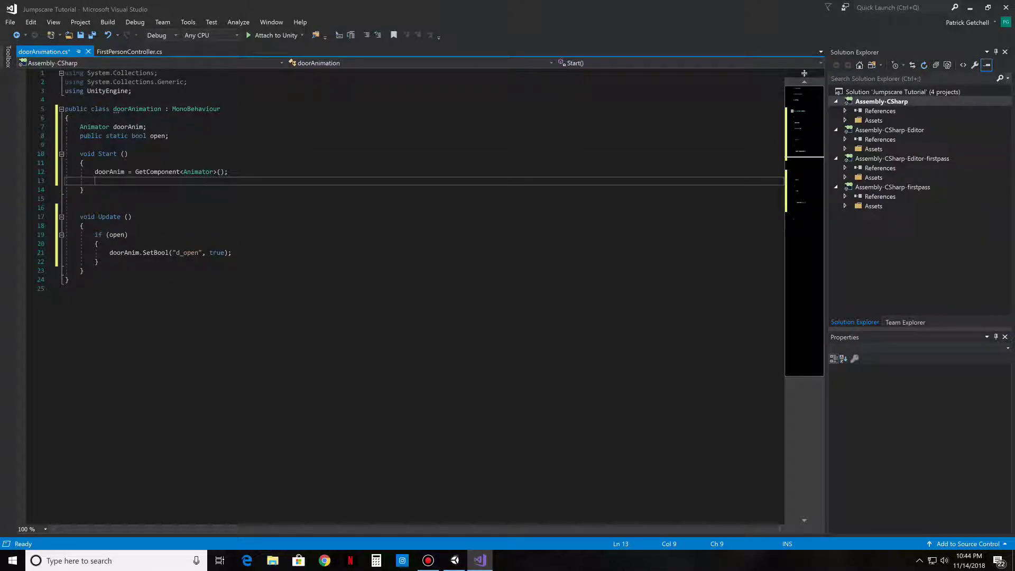
{"action": "type", "text": "open "}
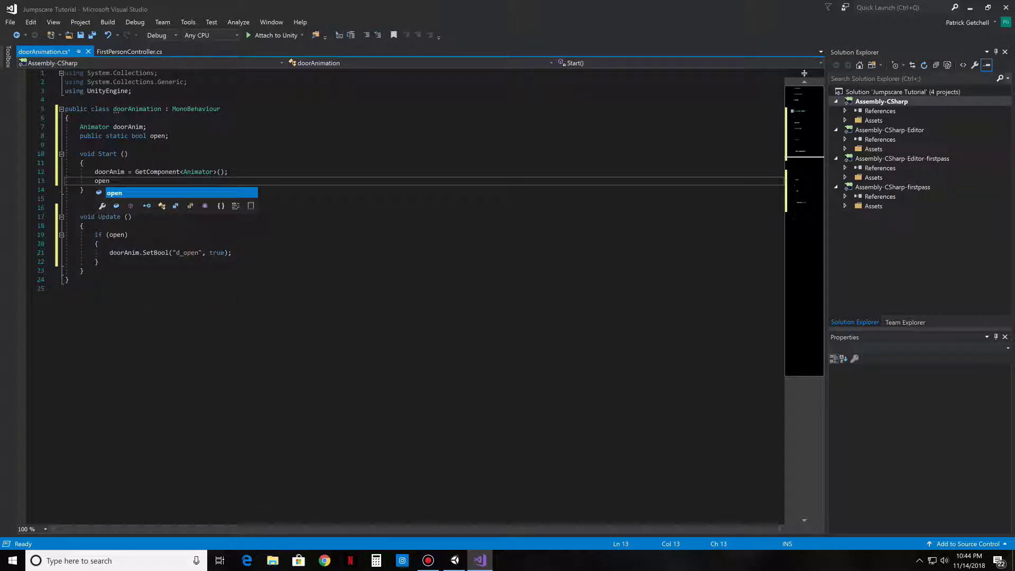
{"action": "type", "text": "= "}
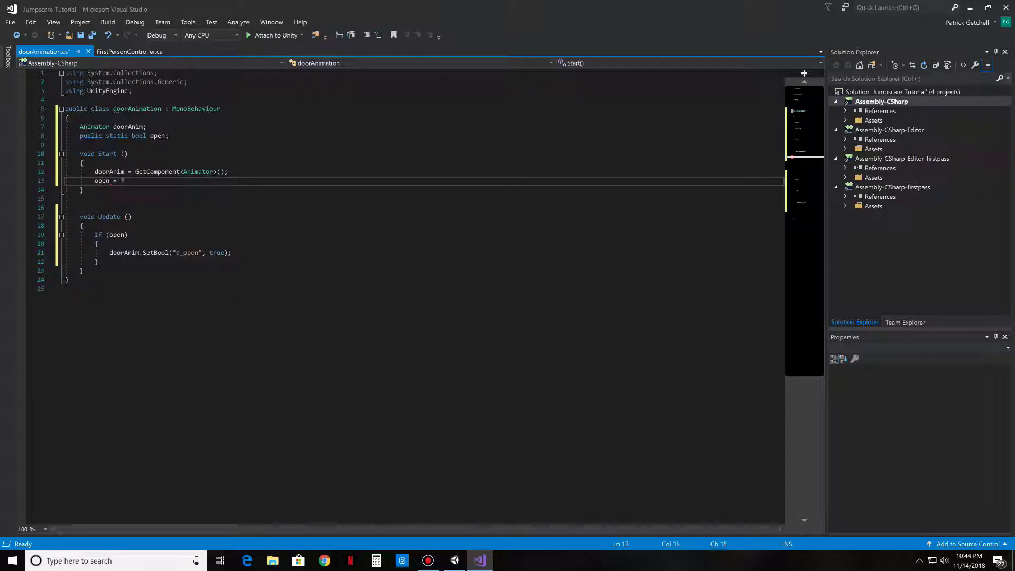
{"action": "type", "text": "false"}
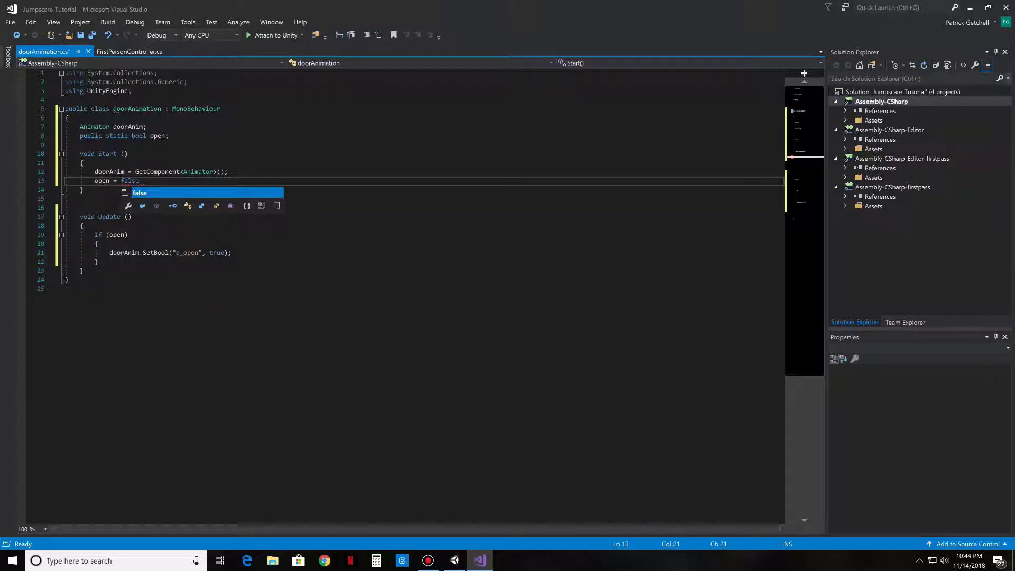
{"action": "type", "text": ";"}
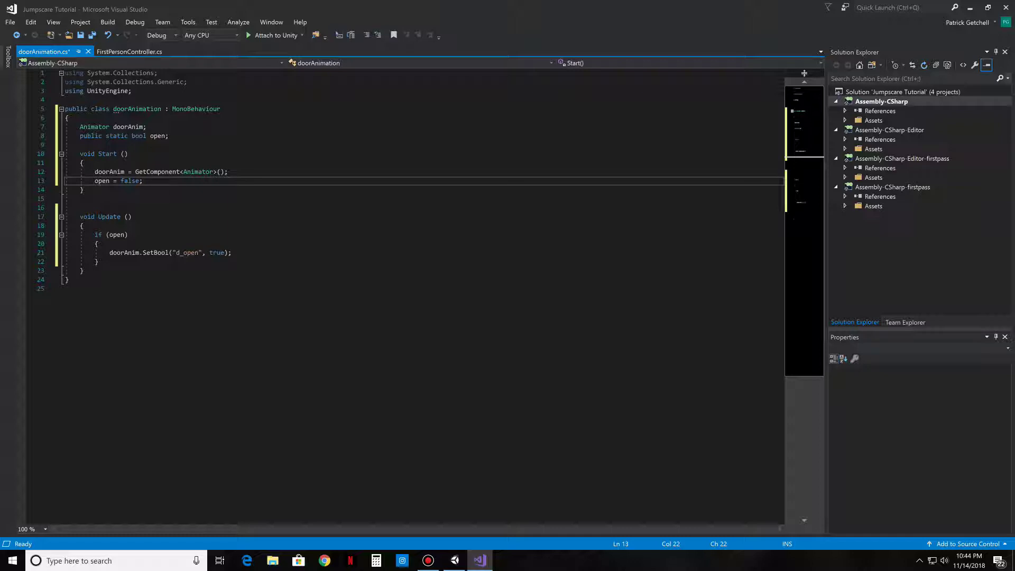
{"action": "mouse_move", "coordinate": [159, 253]}
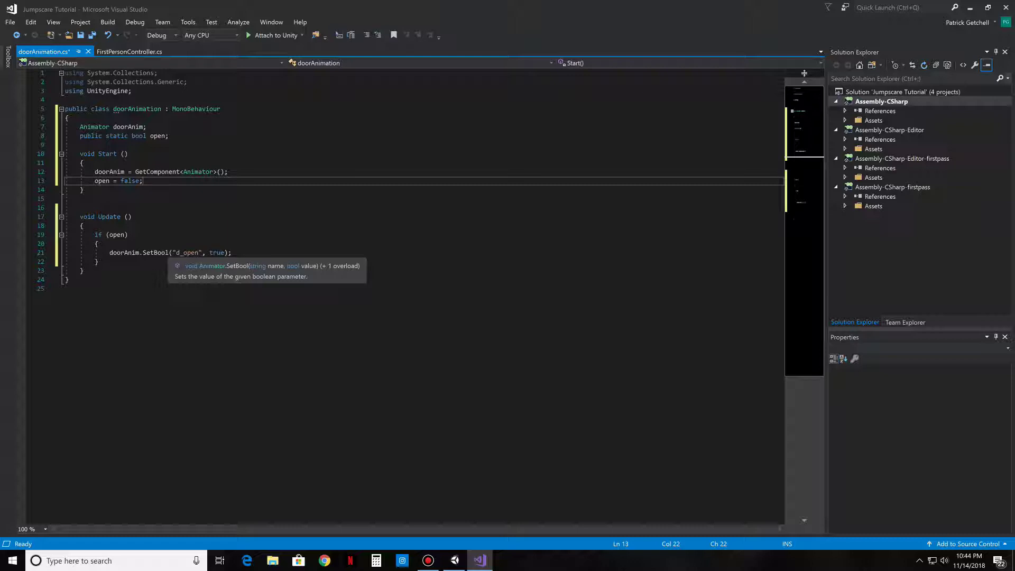
{"action": "mouse_move", "coordinate": [217, 253]}
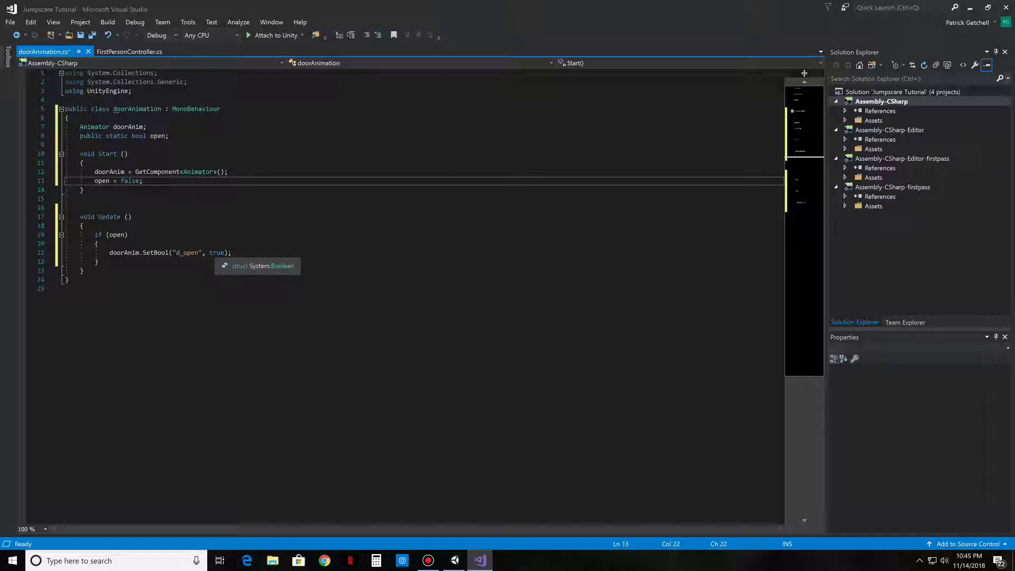
{"action": "key", "text": "ctrl+s"}
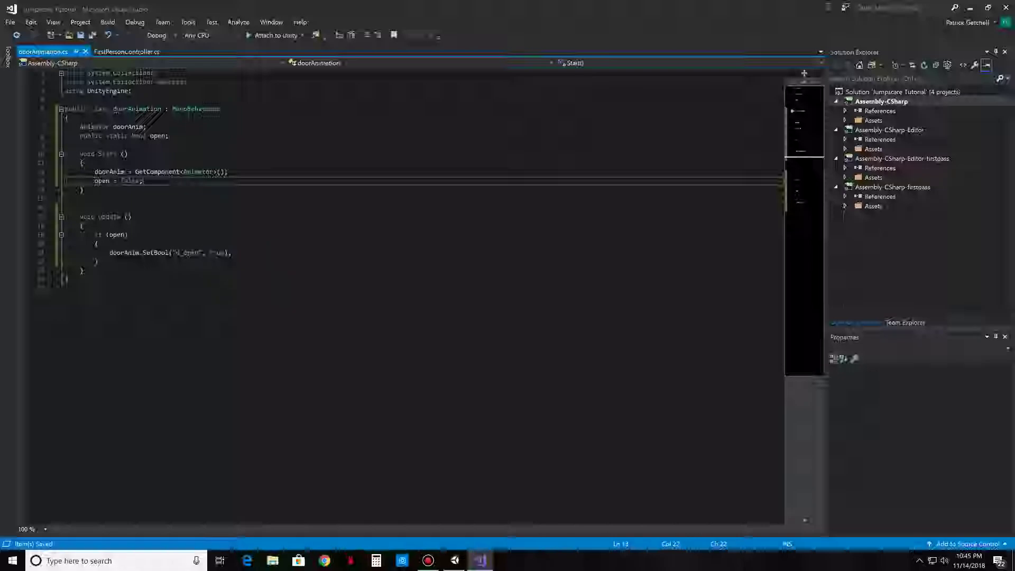
Step: Switch to Unity and create a 3D cube as a child of the Door_C object
{"action": "key", "text": "alt+Tab"}
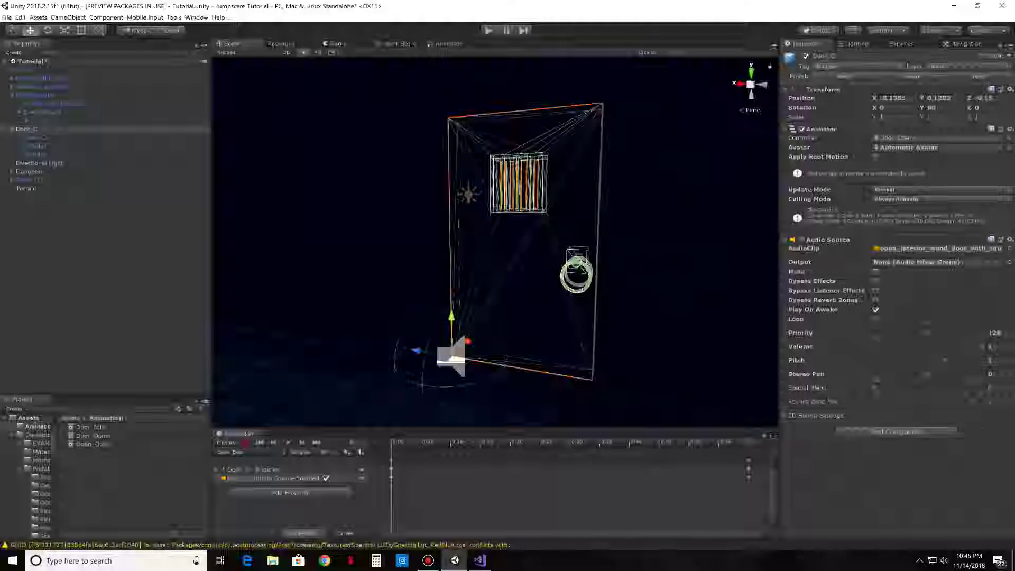
{"action": "right_click", "coordinate": [108, 215]}
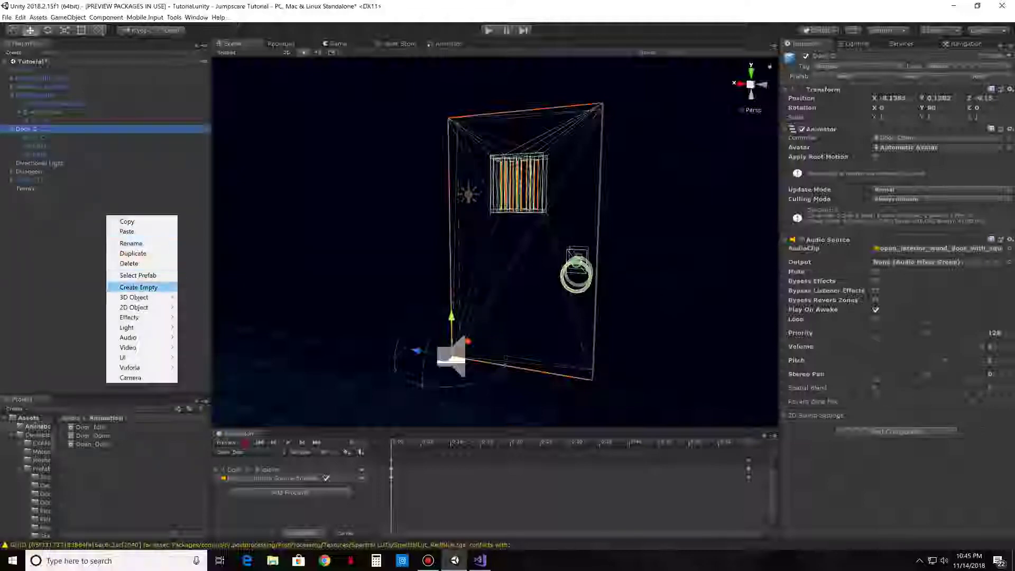
{"action": "mouse_move", "coordinate": [134, 297]}
{"action": "left_click", "coordinate": [201, 298]}
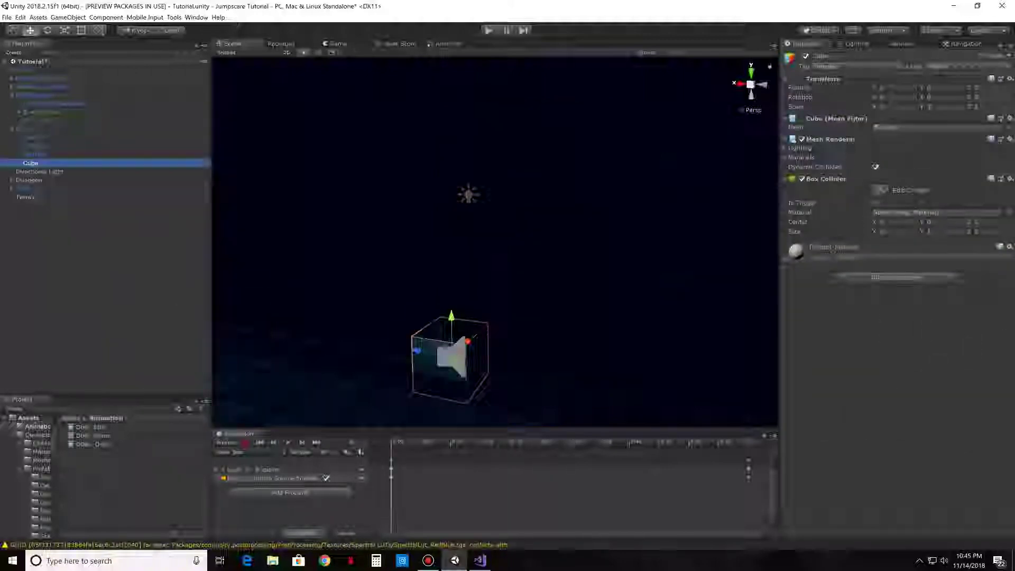
Step: Move the cube off the door's pivot, unparent it from Door_C to the scene's root level, and raise it above the ground
{"action": "left_click_drag", "start_coordinate": [468, 341], "coordinate": [447, 361]}
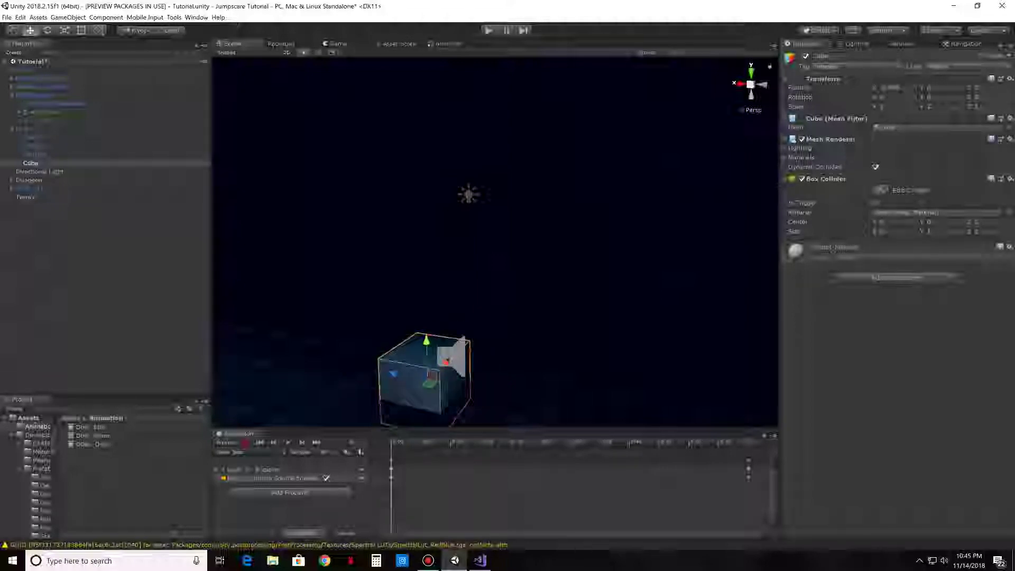
{"action": "left_click_drag", "start_coordinate": [30, 163], "coordinate": [41, 62]}
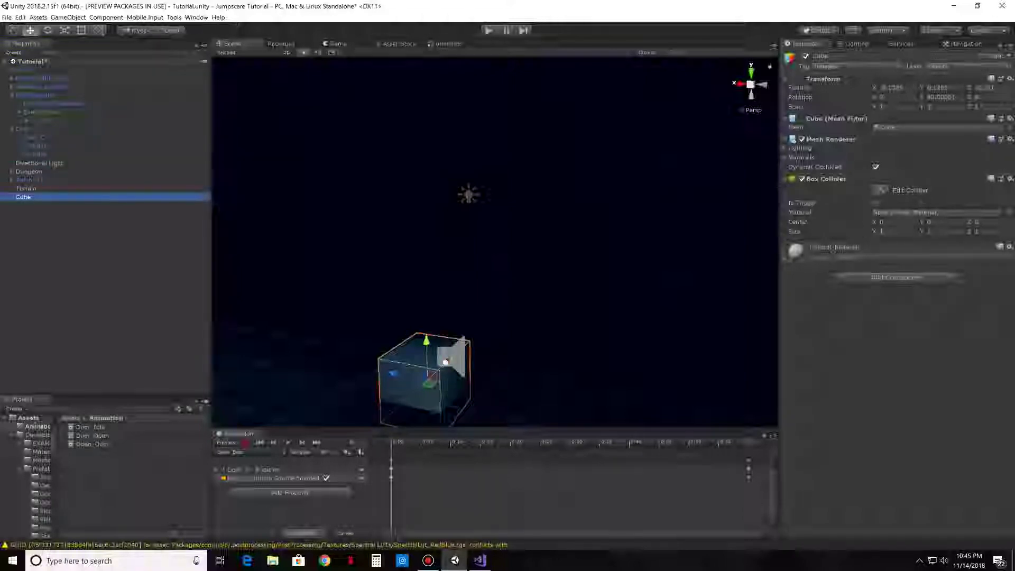
{"action": "left_click_drag", "start_coordinate": [427, 341], "coordinate": [423, 233]}
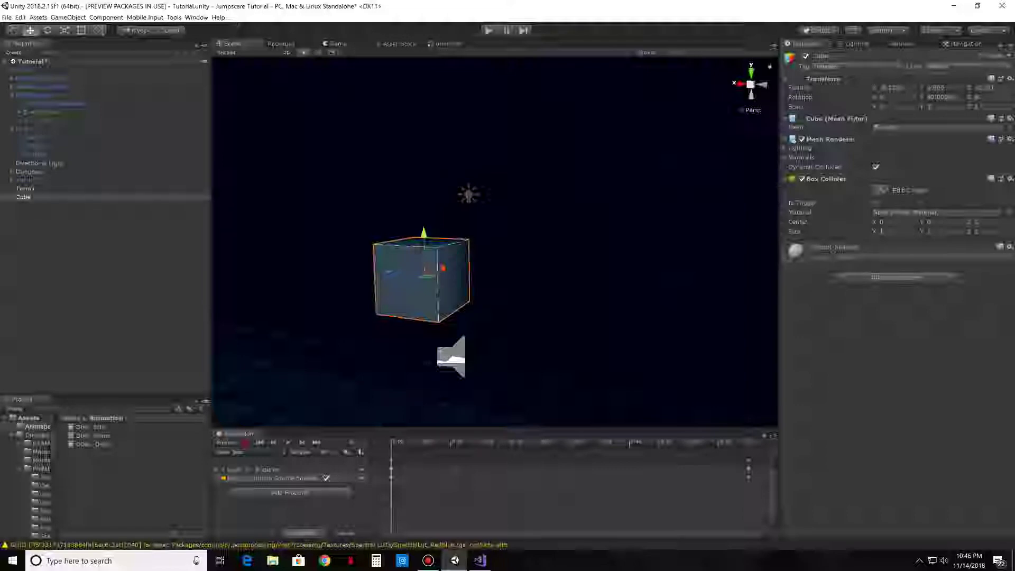
Step: Stretch the cube lengthwise along its Z axis and reposition it in front of the dungeon door
{"action": "key", "text": "r"}
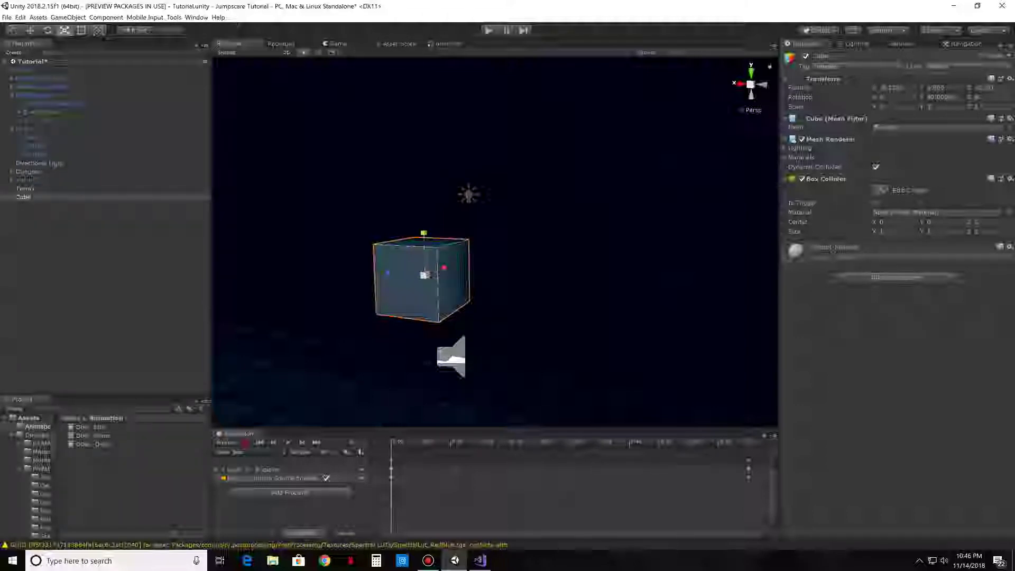
{"action": "left_click_drag", "start_coordinate": [390, 272], "coordinate": [316, 266]}
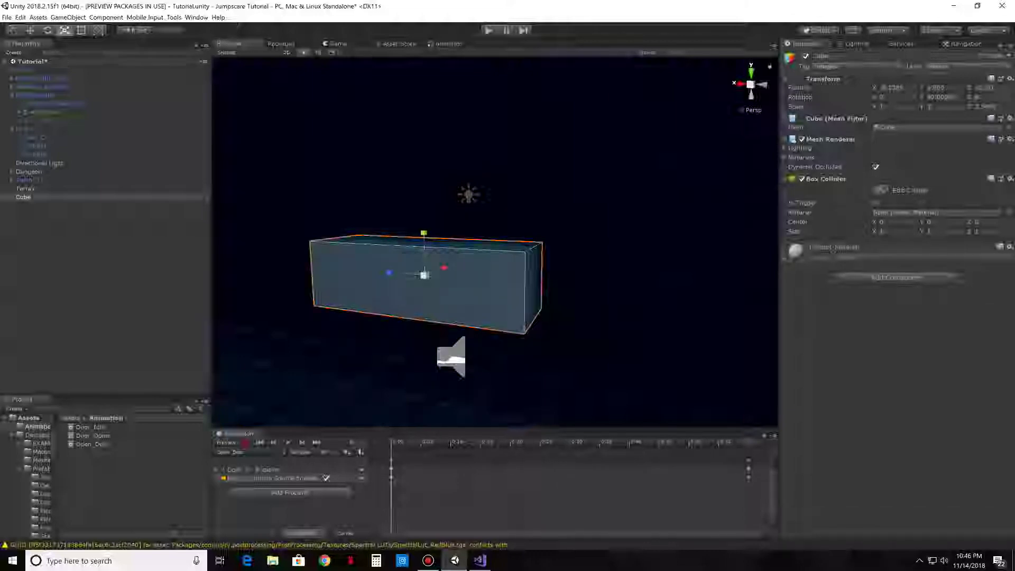
{"action": "key", "text": "w"}
{"action": "left_click_drag", "start_coordinate": [391, 272], "coordinate": [480, 279]}
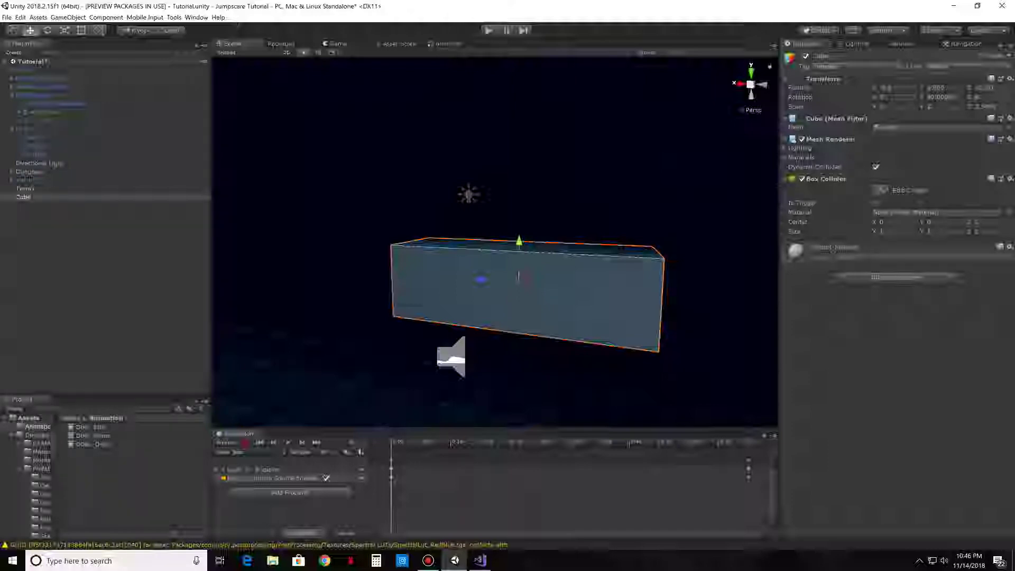
{"action": "left_click", "coordinate": [281, 43]}
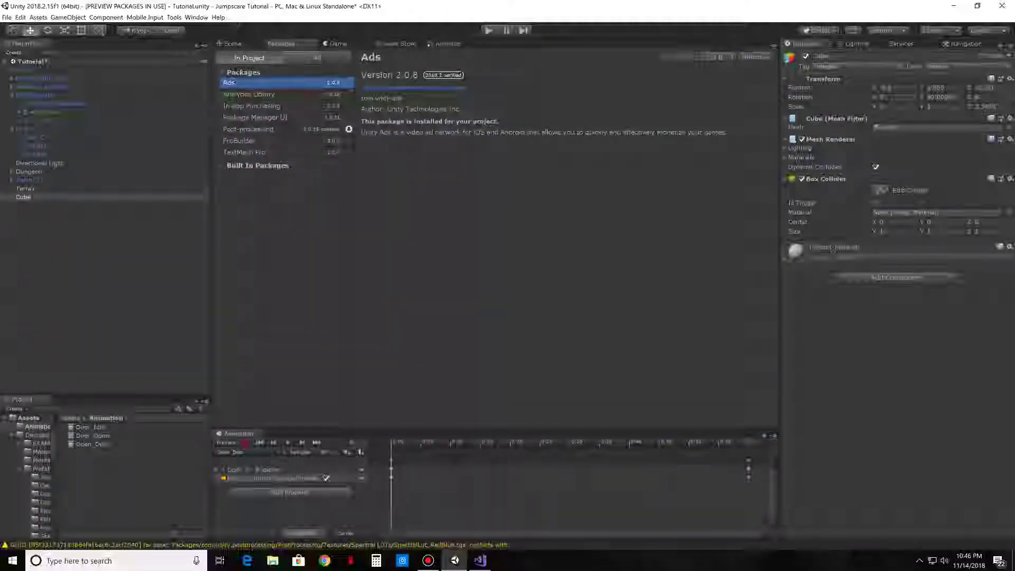
{"action": "left_click", "coordinate": [232, 43]}
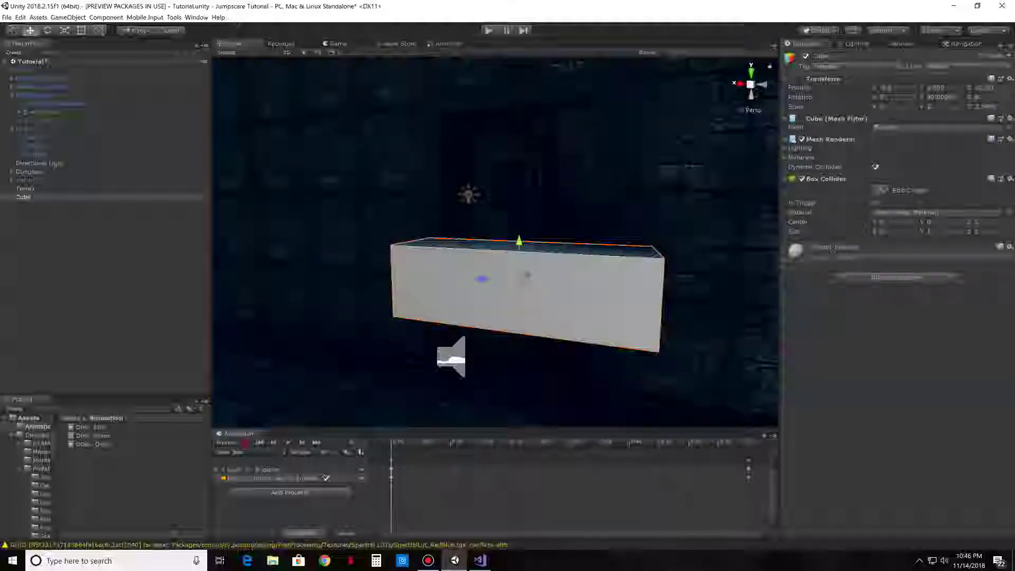
{"action": "right_click_drag", "start_coordinate": [495, 238], "coordinate": [465, 250]}
{"action": "left_click_drag", "start_coordinate": [410, 264], "coordinate": [441, 260]}
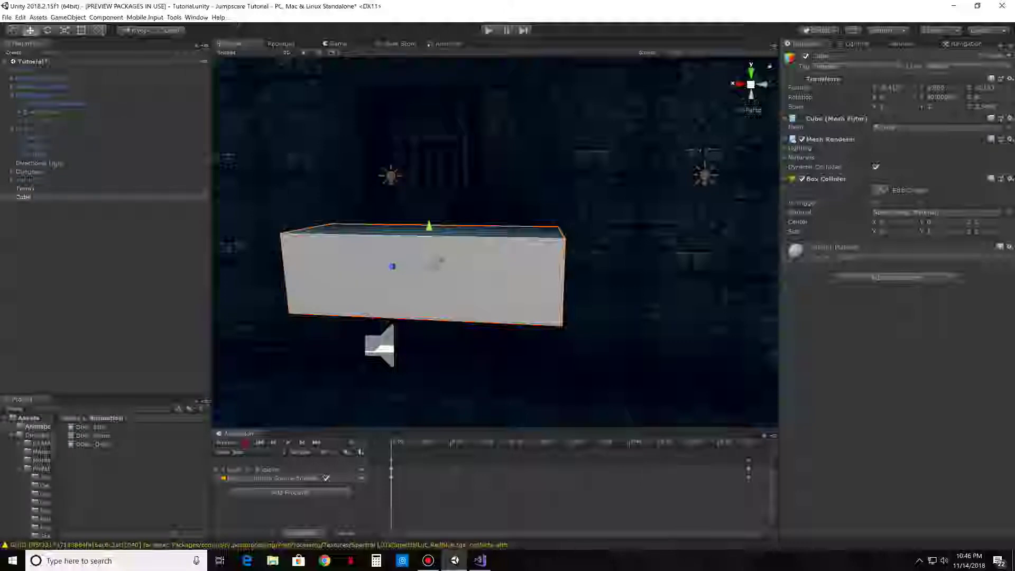
Step: Scale the cube taller along Y and slightly thicker along X, then shift it along X away from the door
{"action": "key", "text": "r"}
{"action": "left_click_drag", "start_coordinate": [429, 226], "coordinate": [426, 149]}
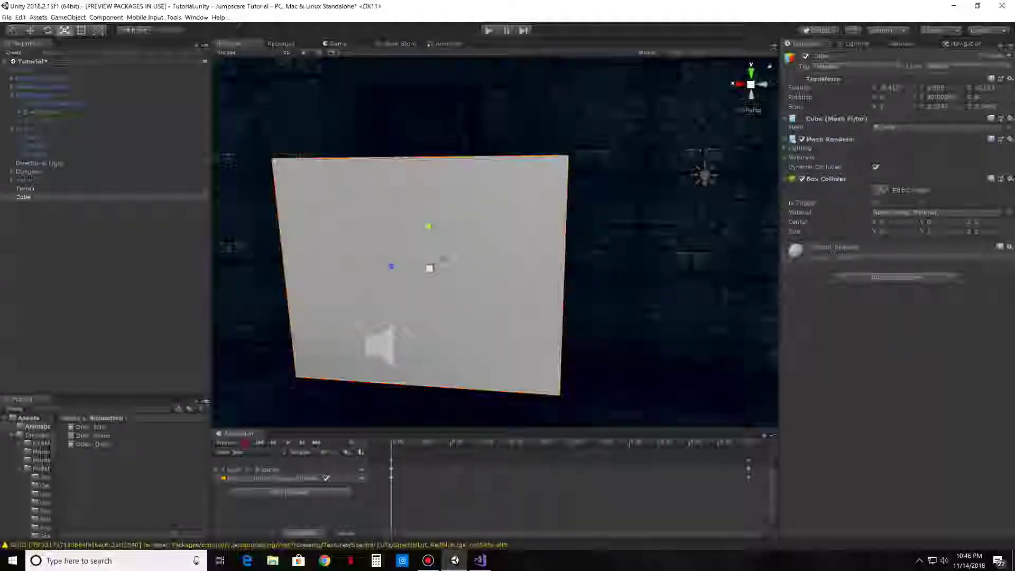
{"action": "left_click_drag", "start_coordinate": [443, 259], "coordinate": [443, 258]}
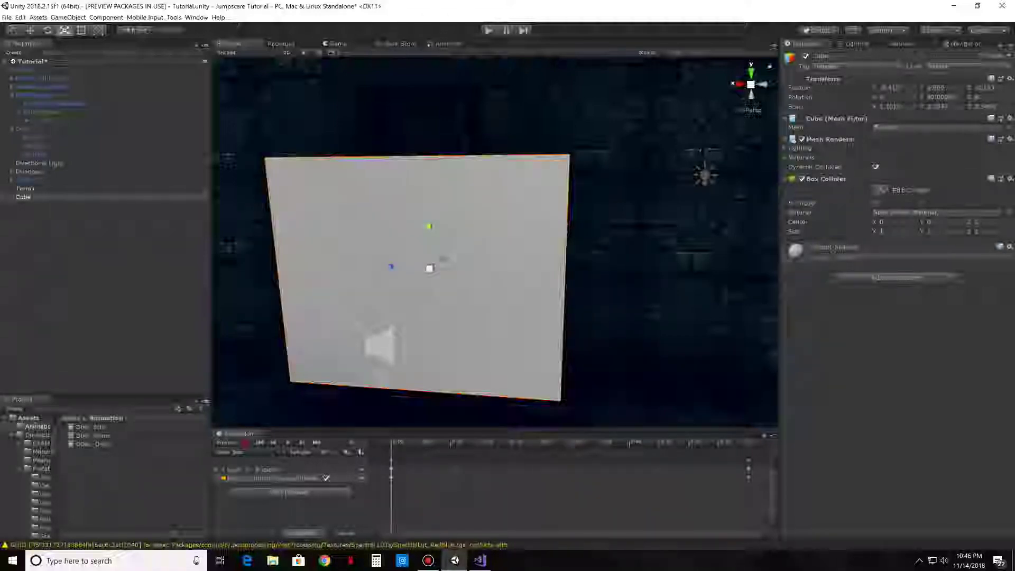
{"action": "key", "text": "q"}
{"action": "key", "text": "w"}
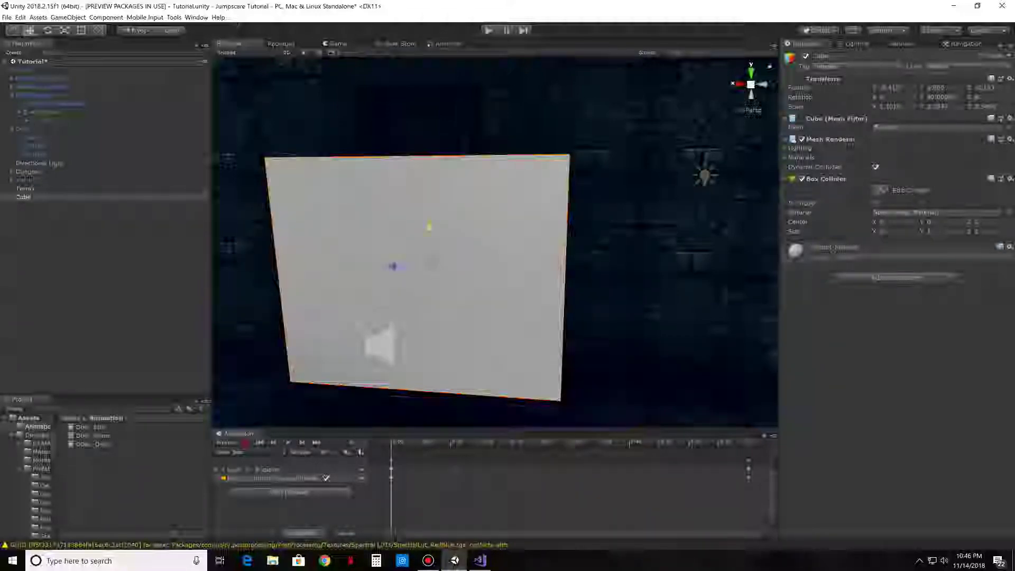
{"action": "left_click_drag", "start_coordinate": [440, 261], "coordinate": [429, 269]}
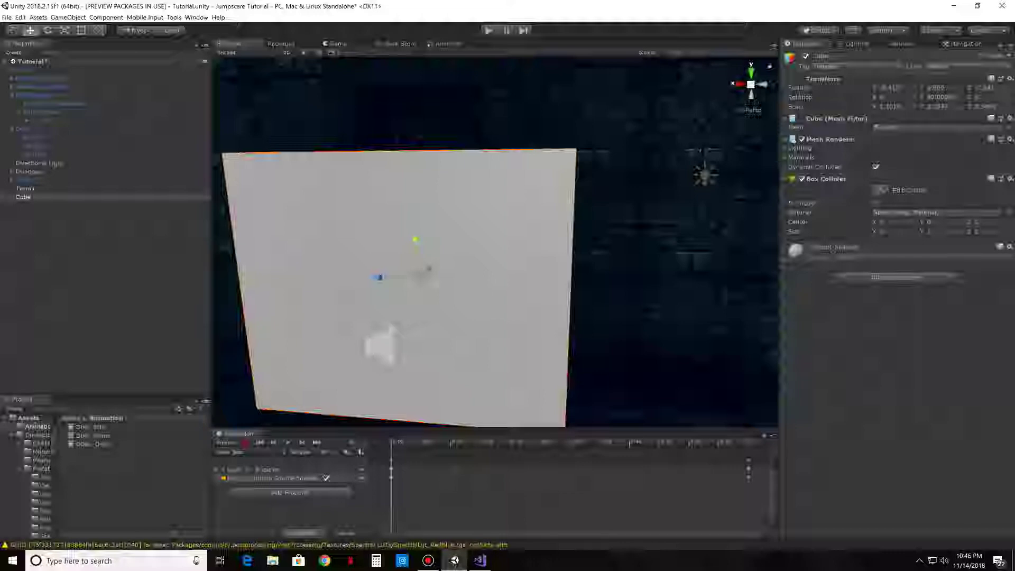
Step: Disable the cube's Mesh Renderer and enable Is Trigger on its Box Collider
{"action": "left_click", "coordinate": [803, 139]}
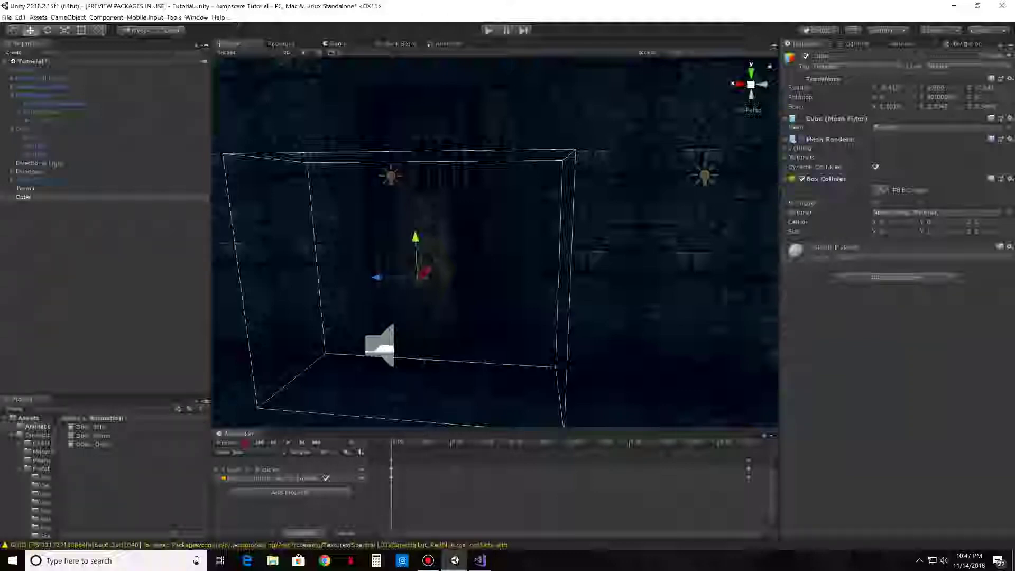
{"action": "left_click", "coordinate": [877, 203]}
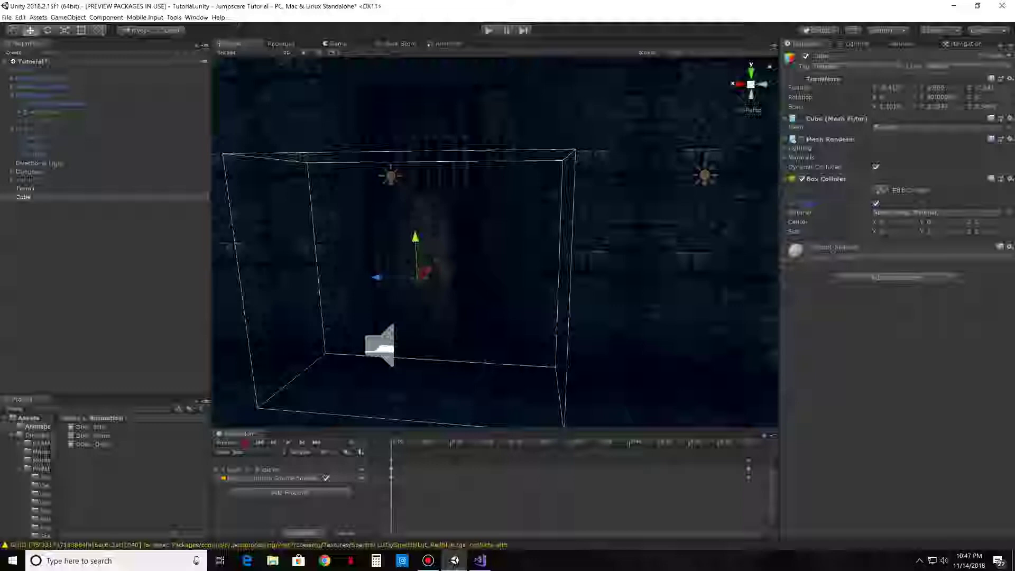
Step: Add a new script component named doorTrig to the cube
{"action": "left_click", "coordinate": [896, 276]}
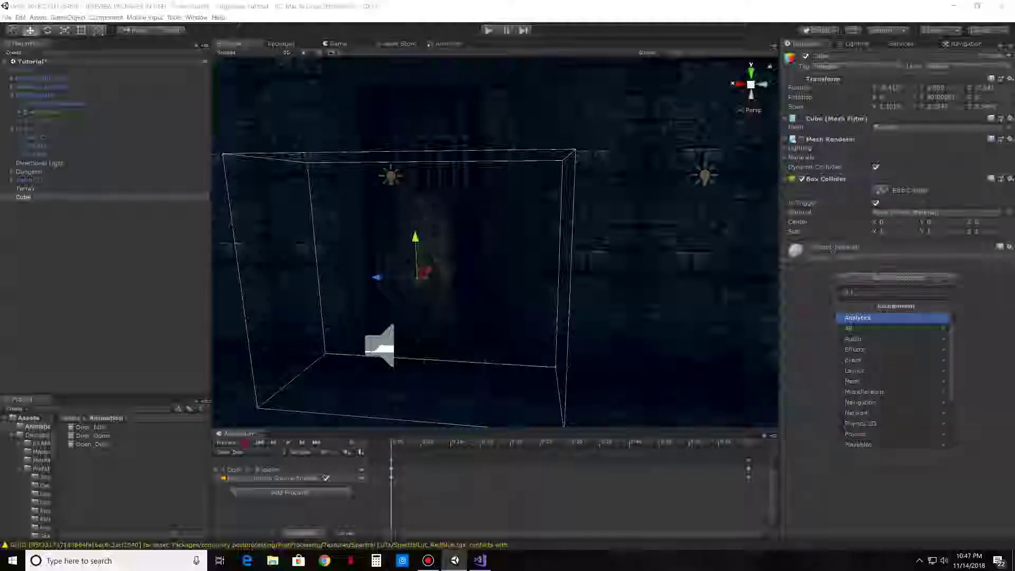
{"action": "scroll", "coordinate": [894, 394], "scroll_direction": "down", "scroll_amount": 3}
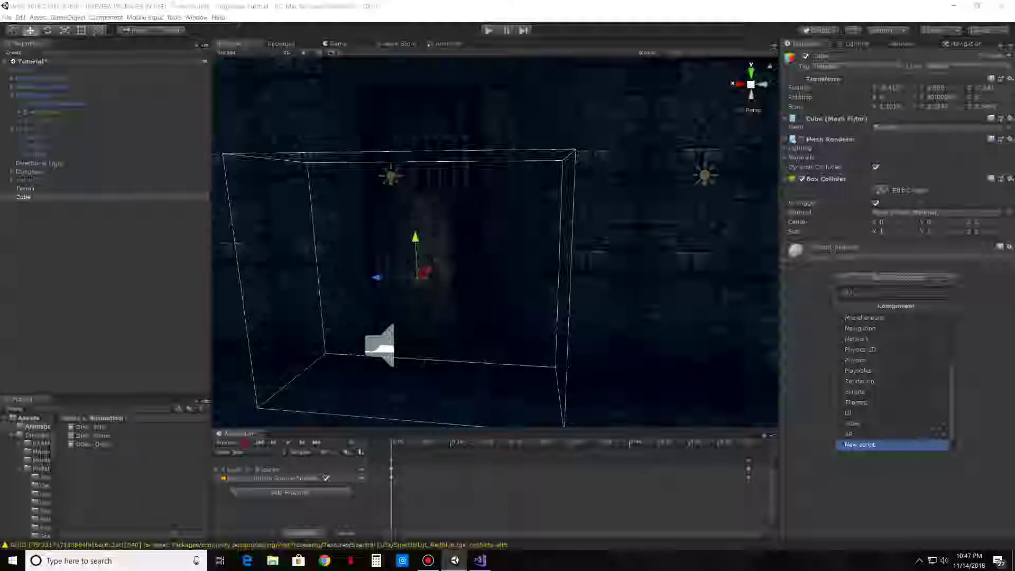
{"action": "key", "text": "Return"}
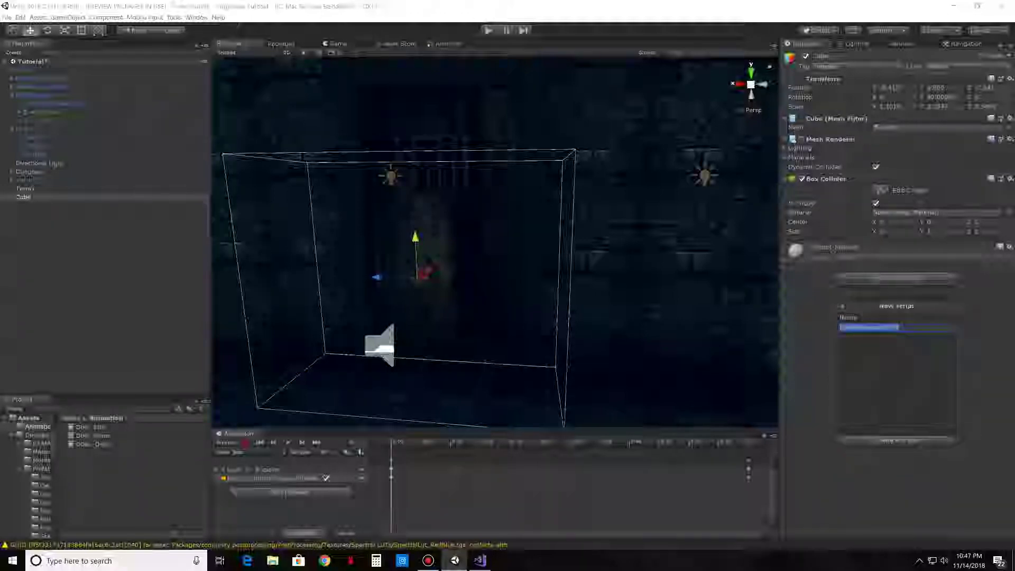
{"action": "key", "text": "BackSpace"}
{"action": "type", "text": "Spaw"}
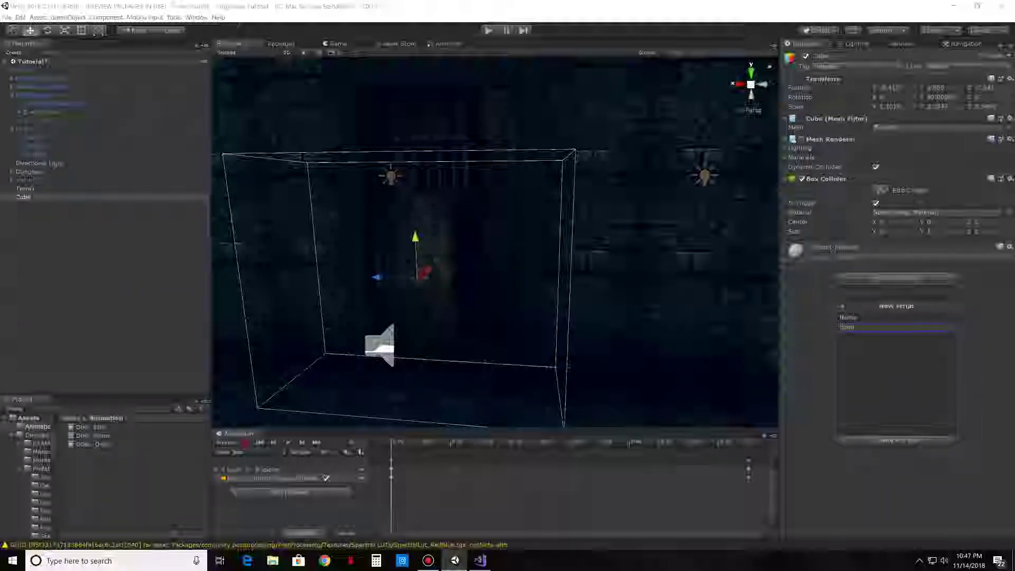
{"action": "type", "text": "ning"}
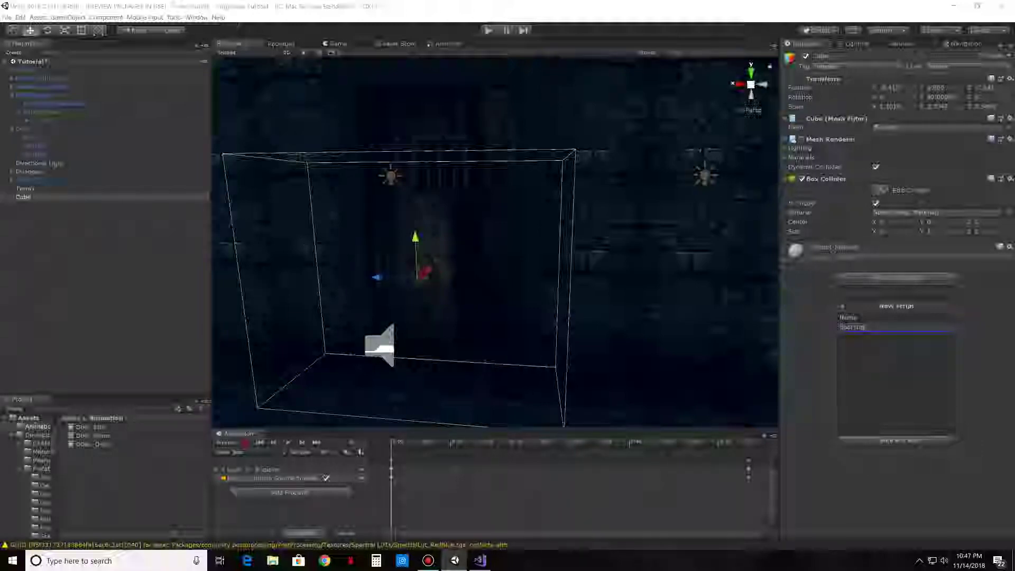
Step: Open the cube's doorTrig script for editing in Visual Studio
{"action": "key", "text": "alt+Tab"}
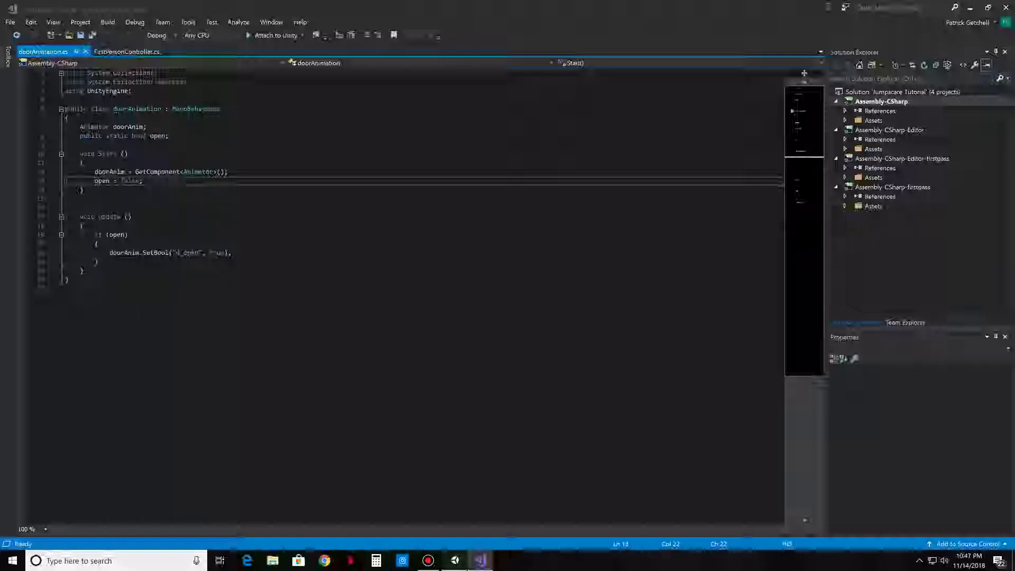
{"action": "left_click", "coordinate": [455, 560]}
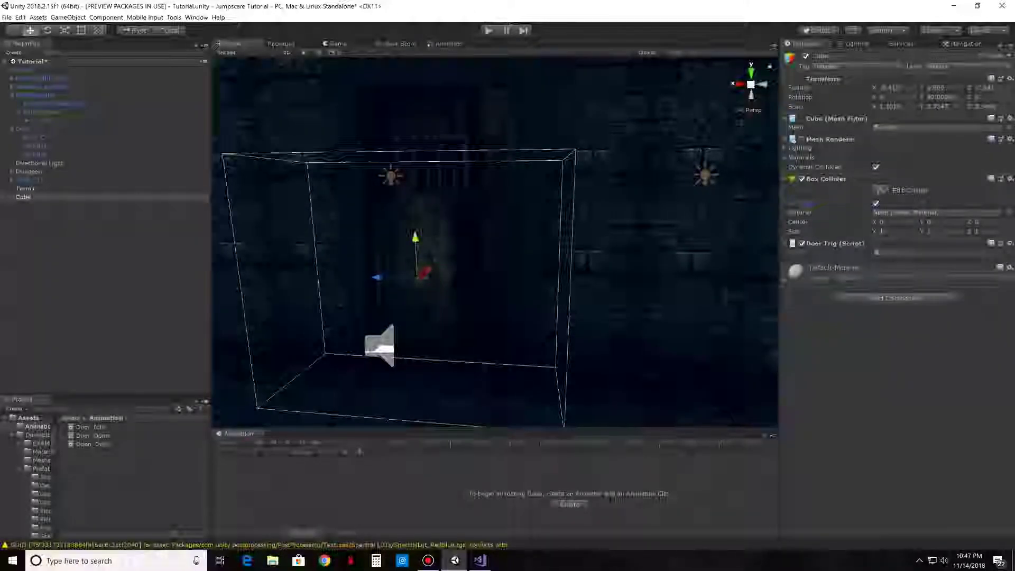
{"action": "left_click", "coordinate": [1011, 243]}
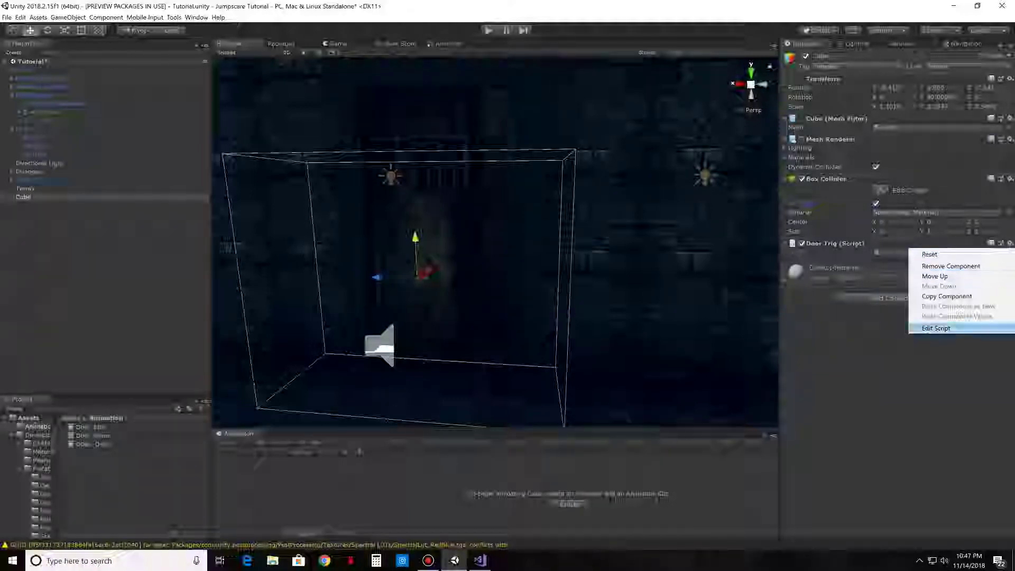
{"action": "left_click", "coordinate": [946, 329]}
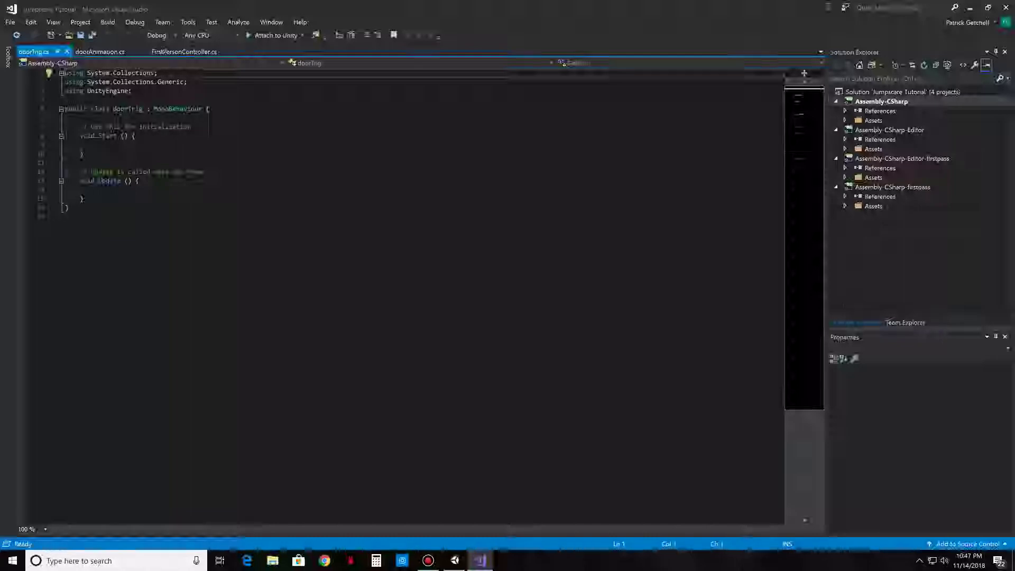
Step: Delete the default comment lines above the Start and Update methods in doorTrig
{"action": "left_click_drag", "start_coordinate": [204, 172], "coordinate": [48, 162]}
{"action": "left_click", "coordinate": [206, 172]}
{"action": "left_click_drag", "start_coordinate": [206, 172], "coordinate": [91, 172]}
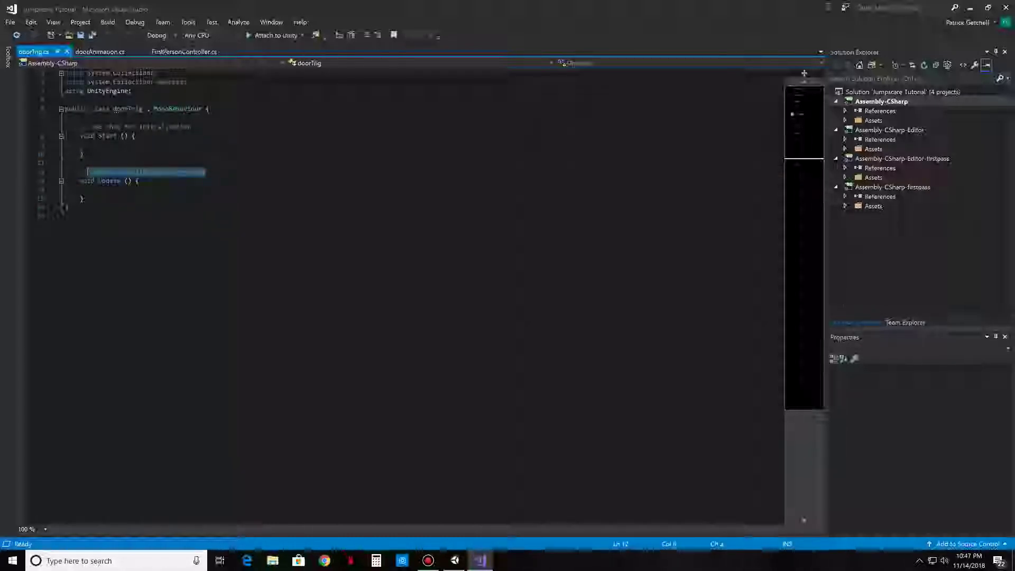
{"action": "key", "text": "BackSpace"}
{"action": "left_click_drag", "start_coordinate": [191, 126], "coordinate": [205, 109]}
{"action": "key", "text": "BackSpace"}
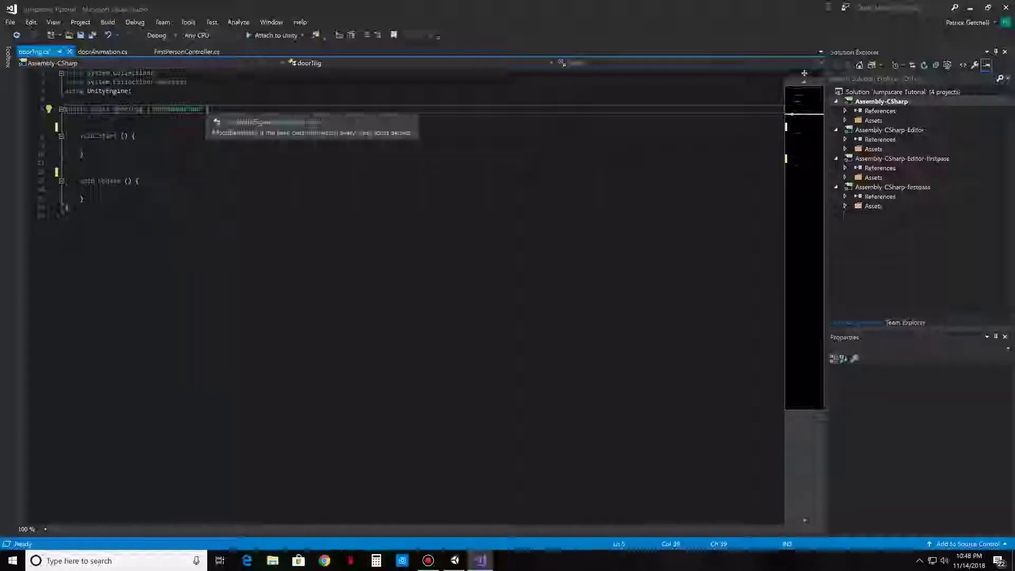
Step: Move the opening braces of the doorTrig class, Start and Update onto their own lines
{"action": "left_click", "coordinate": [206, 109]}
{"action": "key", "text": "Return"}
{"action": "key", "text": "Down"}
{"action": "key", "text": "Down"}
{"action": "key", "text": "End"}
{"action": "key", "text": "Left"}
{"action": "key", "text": "Return"}
{"action": "key", "text": "Down"}
{"action": "key", "text": "Down"}
{"action": "key", "text": "Down"}
{"action": "key", "text": "Down"}
{"action": "key", "text": "Down"}
{"action": "key", "text": "End"}
{"action": "key", "text": "Left"}
{"action": "key", "text": "Return"}
{"action": "key", "text": "Up"}
{"action": "key", "text": "Up"}
{"action": "key", "text": "Up"}
{"action": "key", "text": "Up"}
{"action": "key", "text": "Up"}
{"action": "key", "text": "Up"}
{"action": "key", "text": "Up"}
{"action": "key", "text": "Up"}
{"action": "key", "text": "Up"}
{"action": "key", "text": "Up"}
{"action": "key", "text": "Down"}
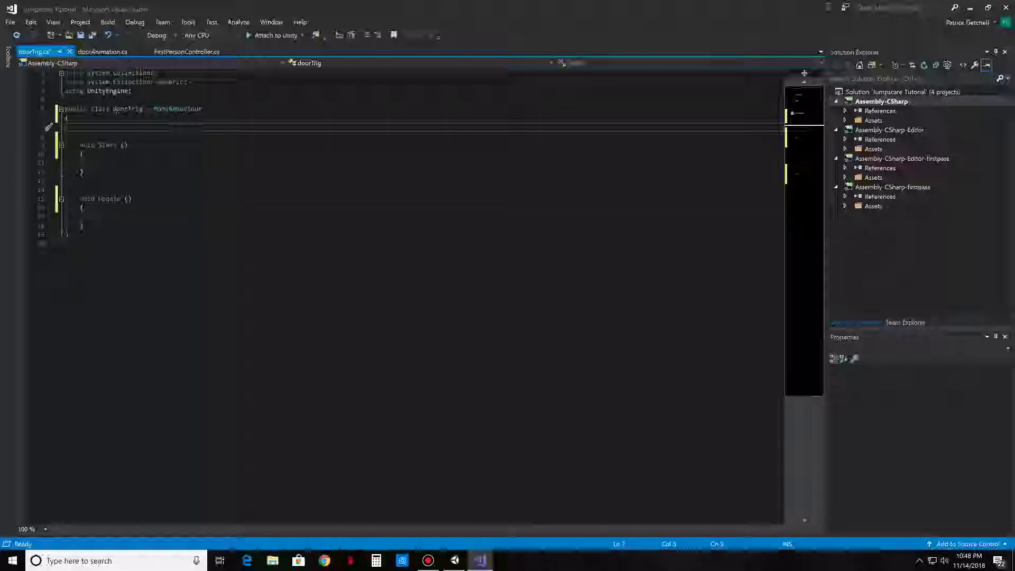
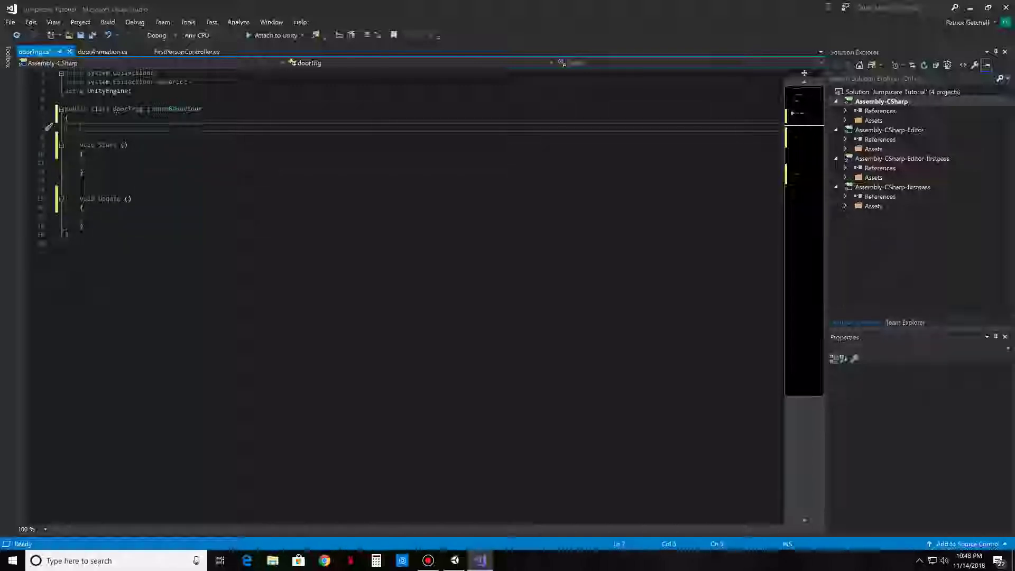
Step: Delete the Start and Update methods and the leftover blank lines, leaving the doorTrig class body empty
{"action": "key", "text": "Down"}
{"action": "key", "text": "Down"}
{"action": "key", "text": "shift+Down"}
{"action": "key", "text": "shift+Down"}
{"action": "key", "text": "shift+Down"}
{"action": "key", "text": "shift+Down"}
{"action": "key", "text": "shift+Down"}
{"action": "key", "text": "shift+Down"}
{"action": "key", "text": "shift+Down"}
{"action": "key", "text": "shift+Down"}
{"action": "key", "text": "shift+Down"}
{"action": "key", "text": "shift+End"}
{"action": "key", "text": "Delete"}
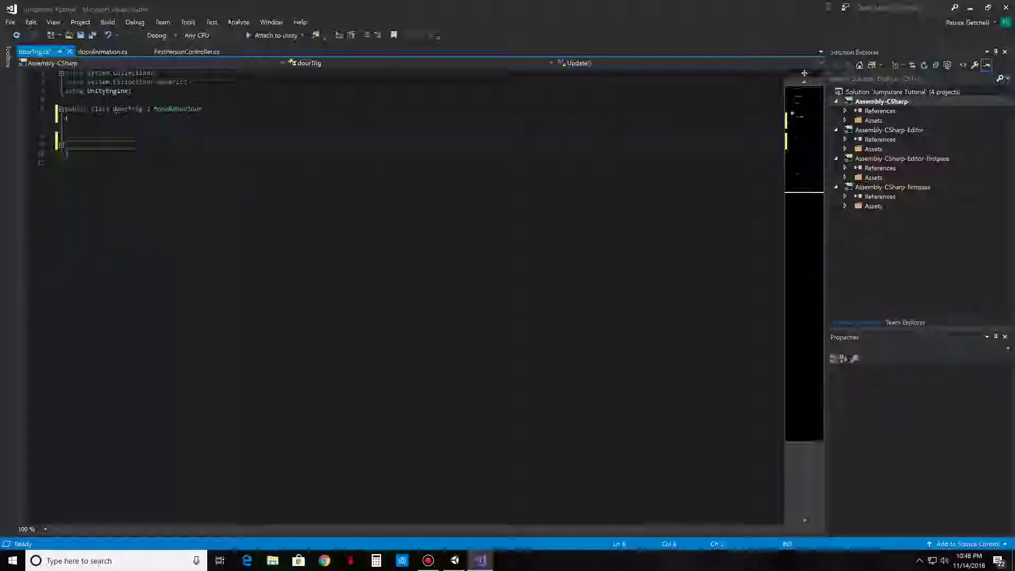
{"action": "key", "text": "BackSpace"}
{"action": "key", "text": "BackSpace"}
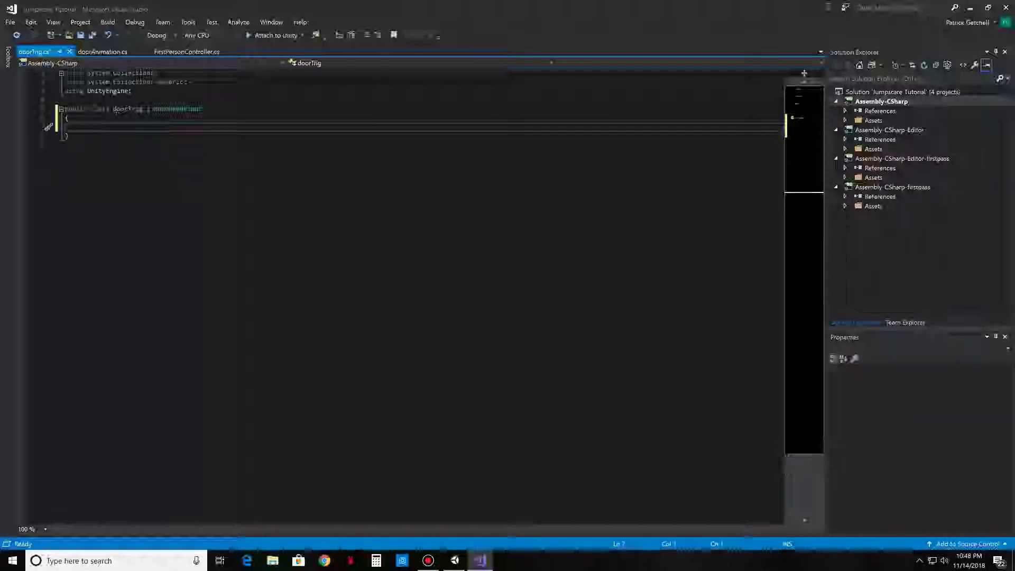
Step: Add an OnTriggerEnter(Collider other) method inside the doorTrig class
{"action": "key", "text": "Tab"}
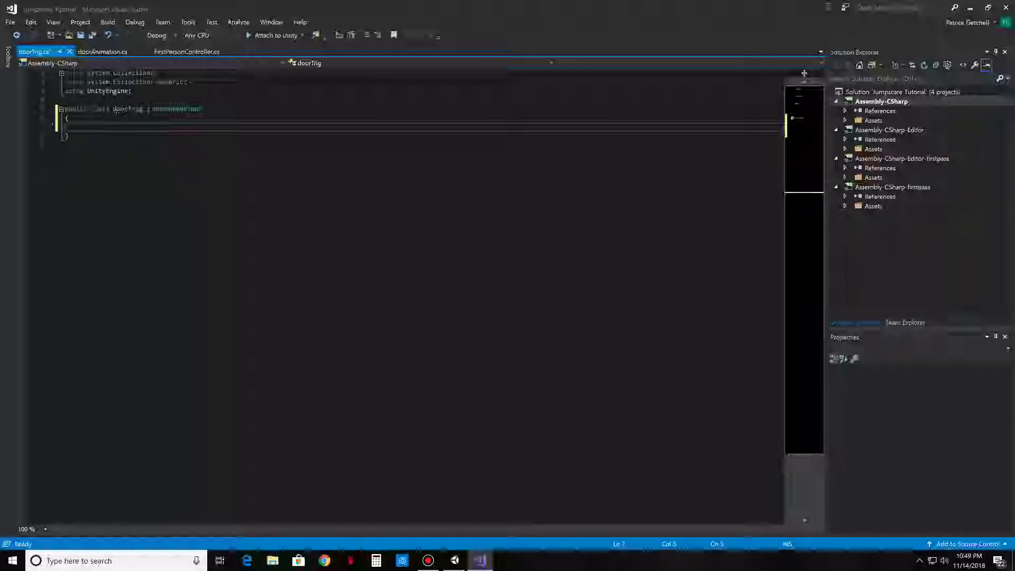
{"action": "key", "text": "BackSpace"}
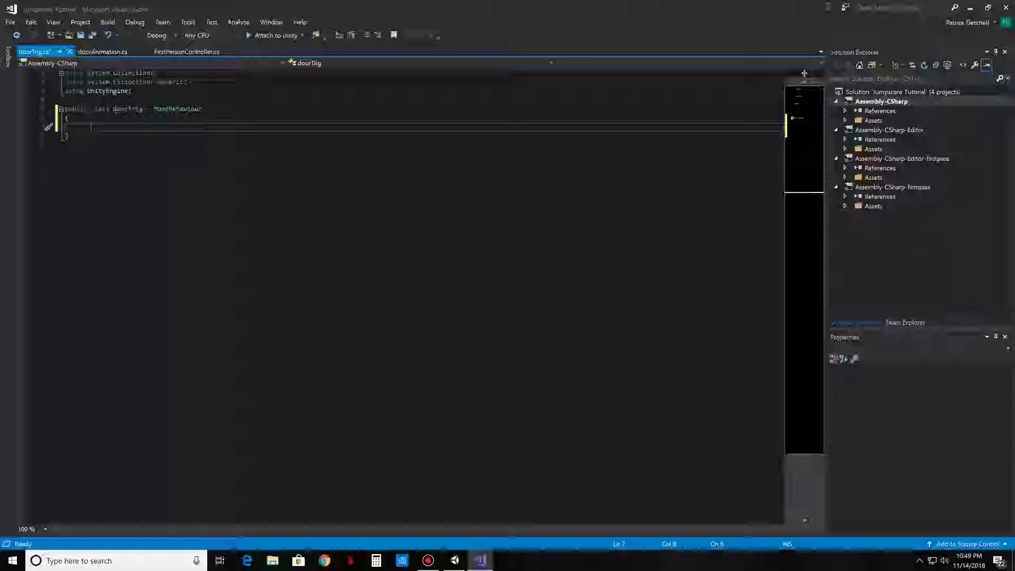
{"action": "type", "text": "void"}
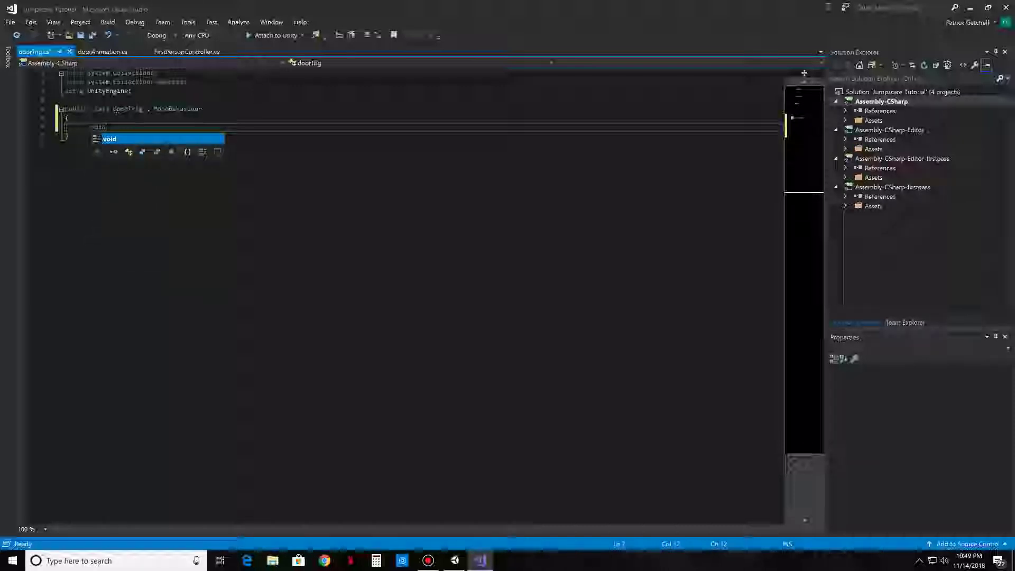
{"action": "type", "text": " on"}
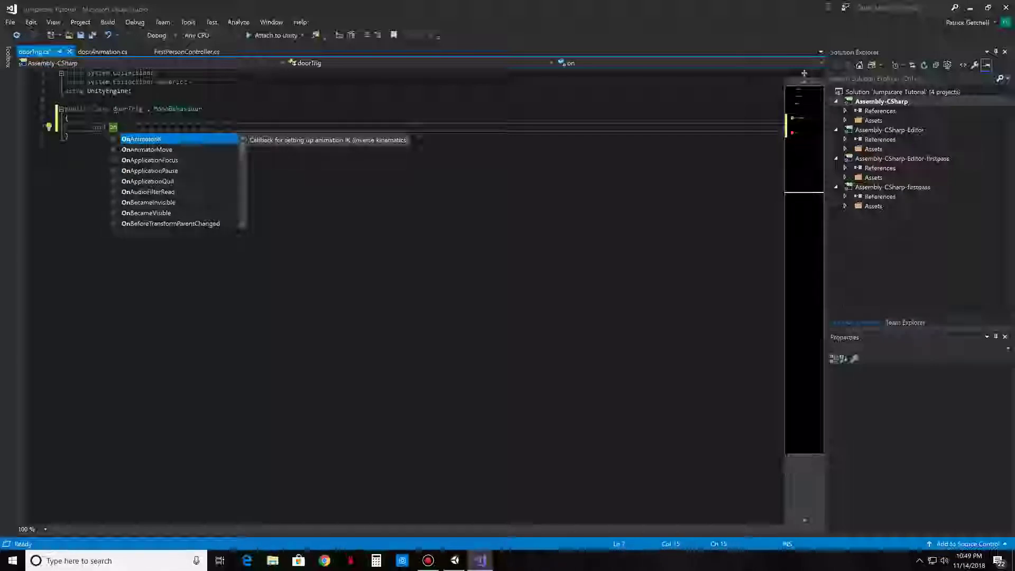
{"action": "type", "text": "Tri"}
{"action": "key", "text": "Return"}
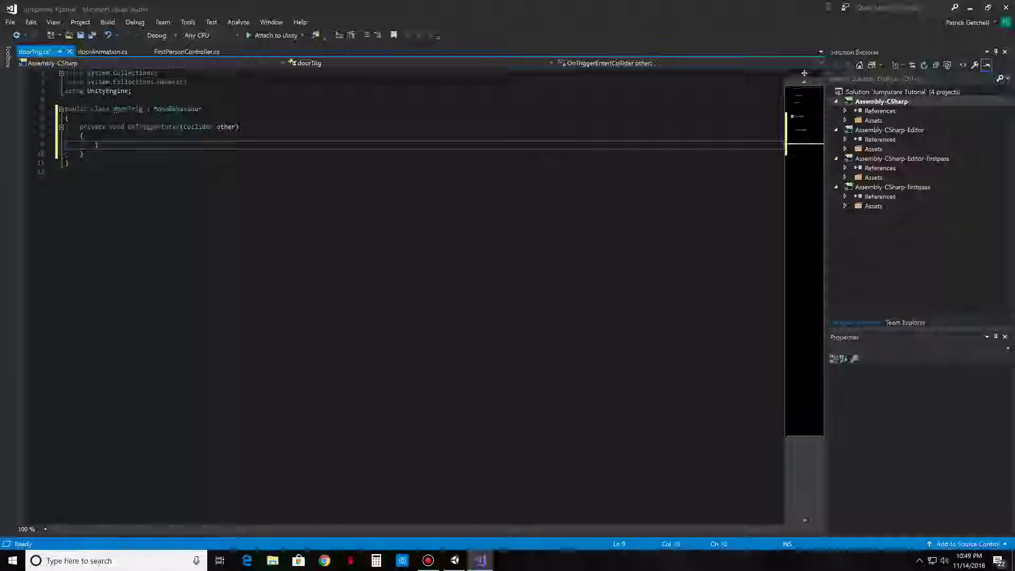
Step: Inside OnTriggerEnter, add an if block that checks whether other.tag == "Player"
{"action": "type", "text": "if"}
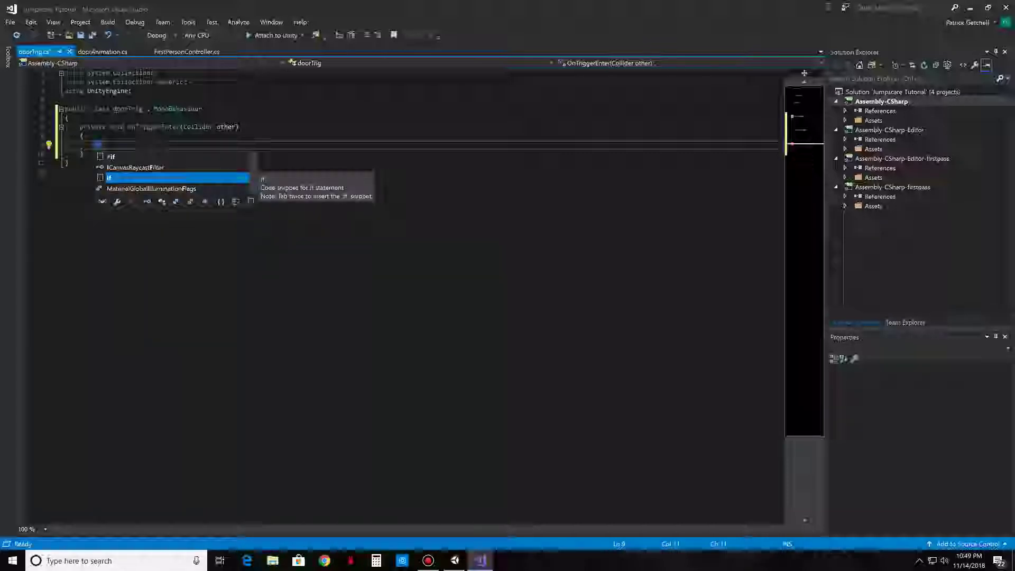
{"action": "type", "text": "("}
{"action": "type", "text": "other"}
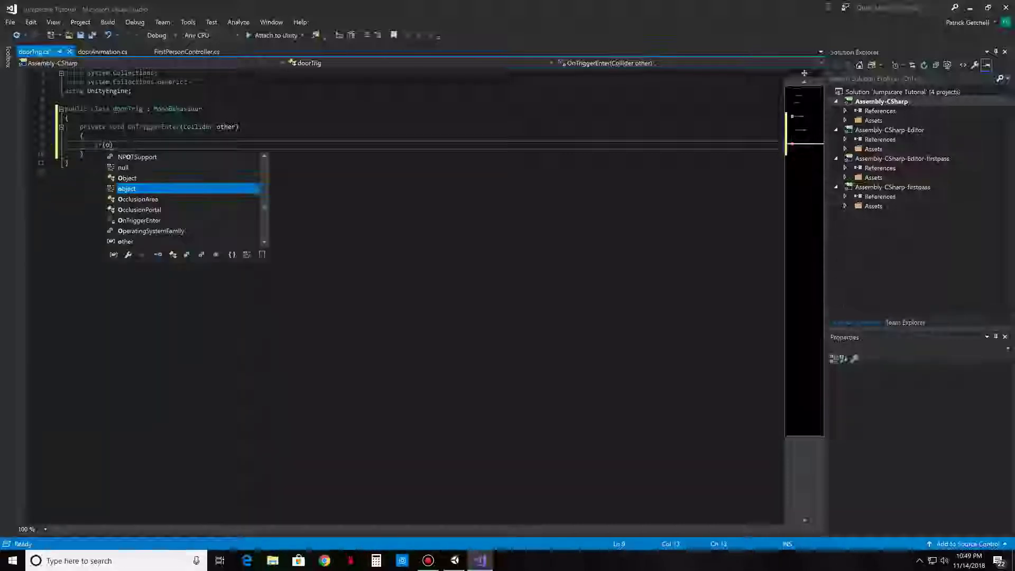
{"action": "type", "text": ".tag"}
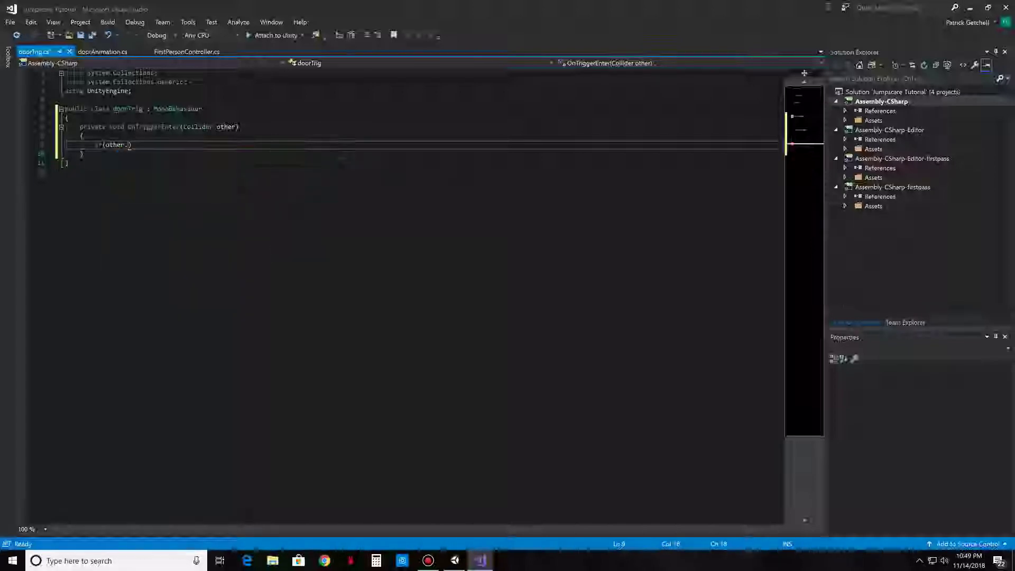
{"action": "type", "text": " == \""}
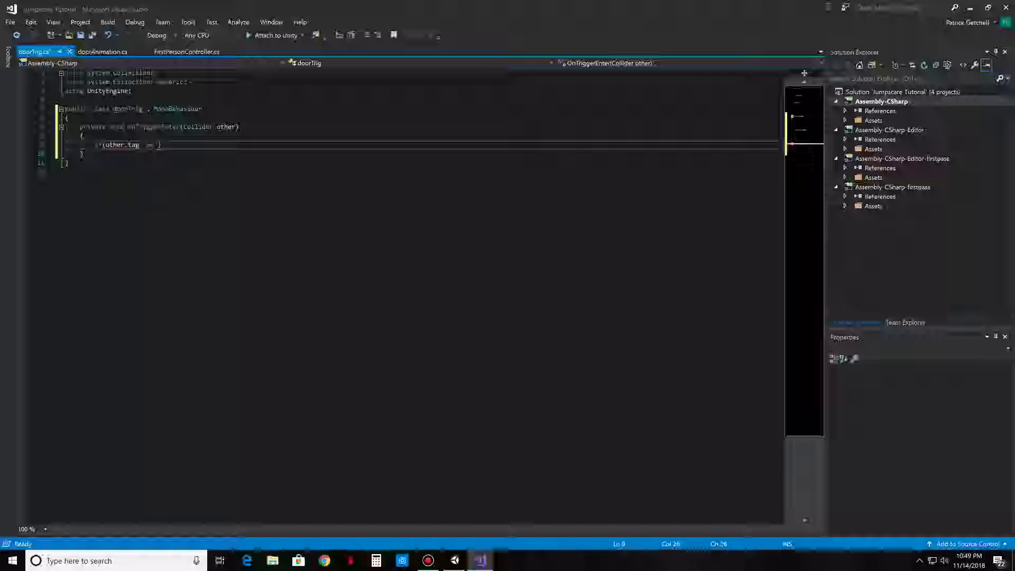
{"action": "type", "text": "Player"}
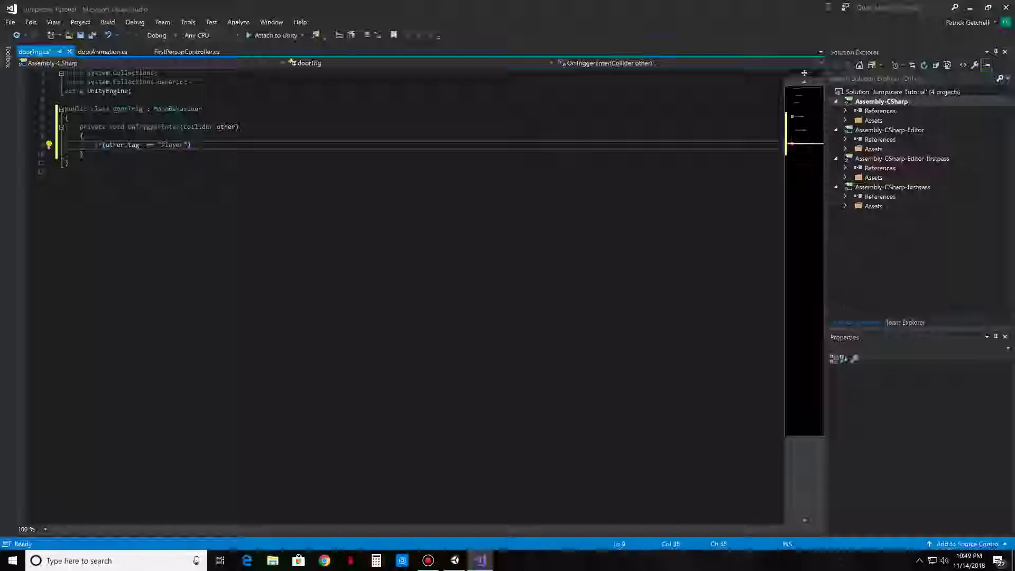
{"action": "key", "text": "Return"}
{"action": "type", "text": "{"}
{"action": "key", "text": "Return"}
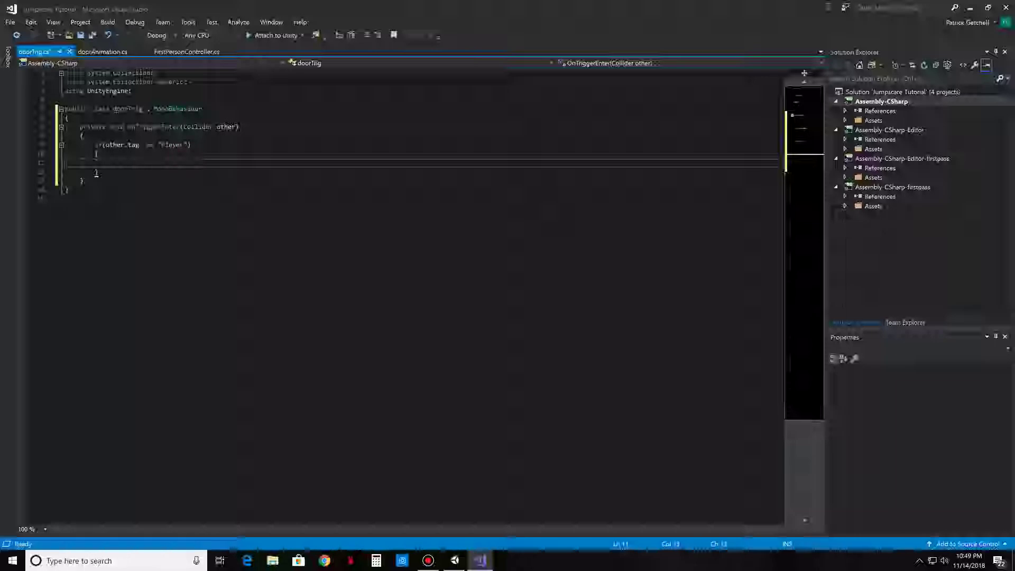
Step: Inside the Player tag check, add the statement doorAnimation.open = true; and save the doorTrig script
{"action": "left_click", "coordinate": [102, 51]}
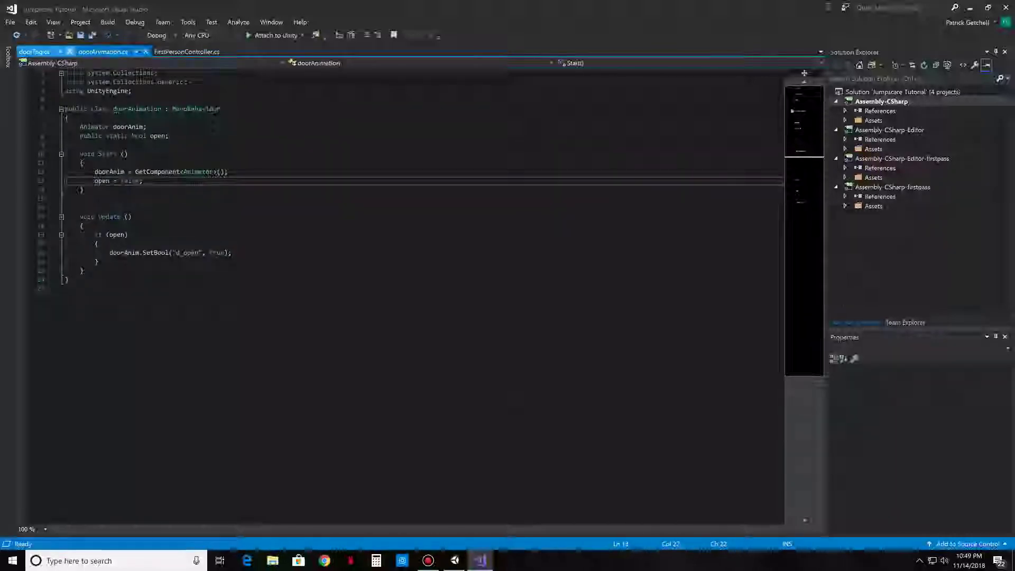
{"action": "left_click", "coordinate": [33, 51]}
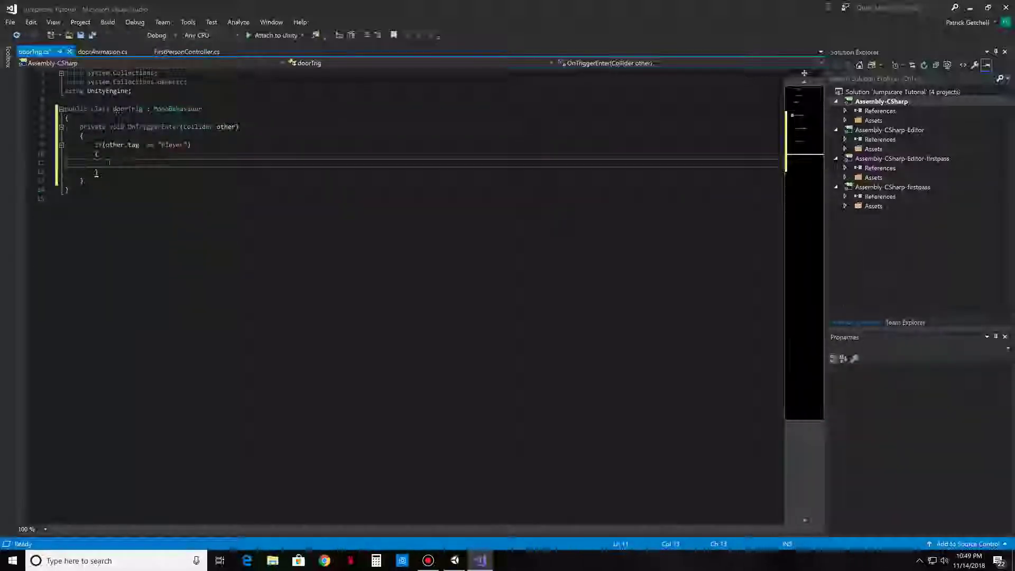
{"action": "type", "text": "doorAnimation"}
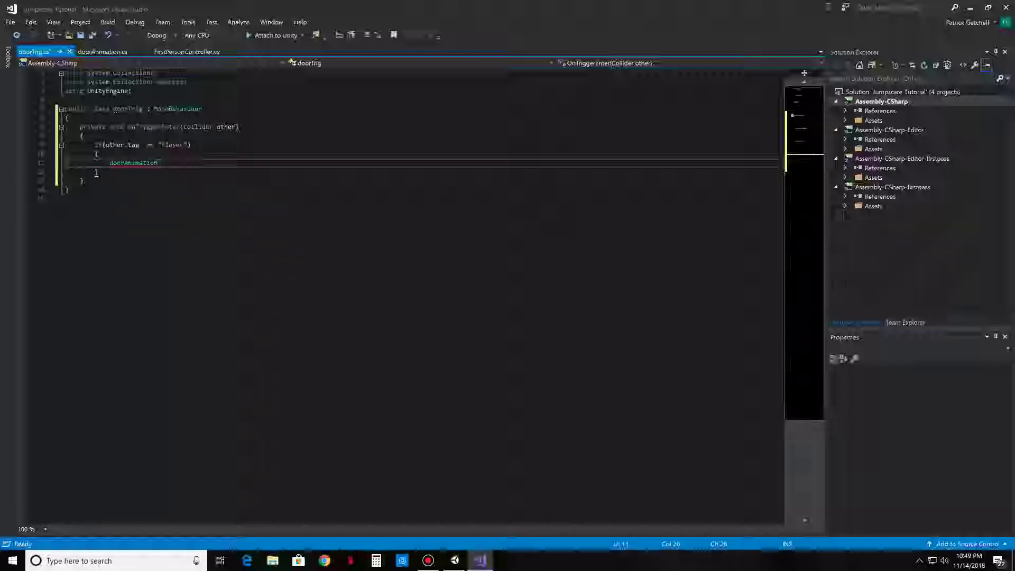
{"action": "type", "text": "."}
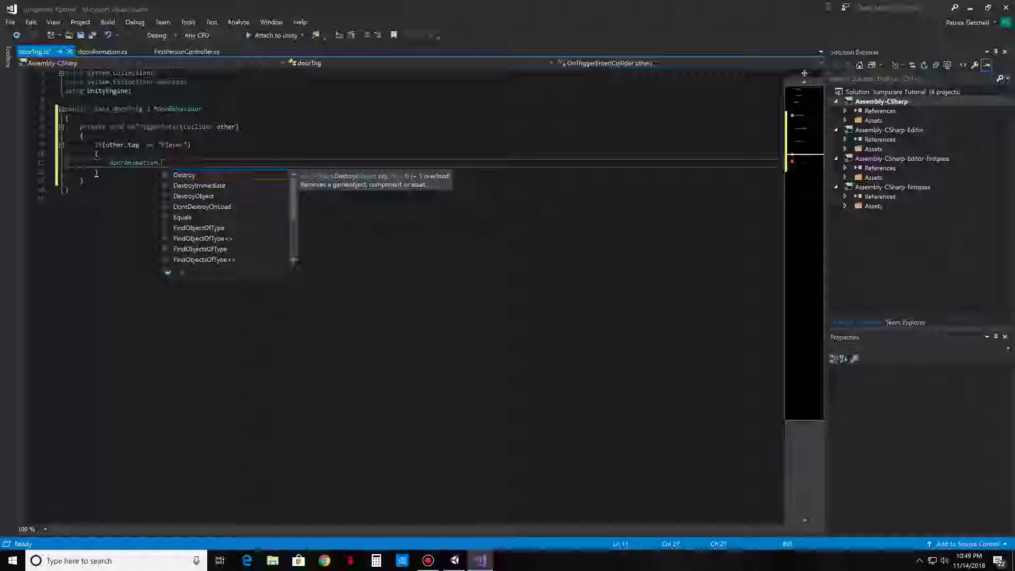
{"action": "type", "text": "open"}
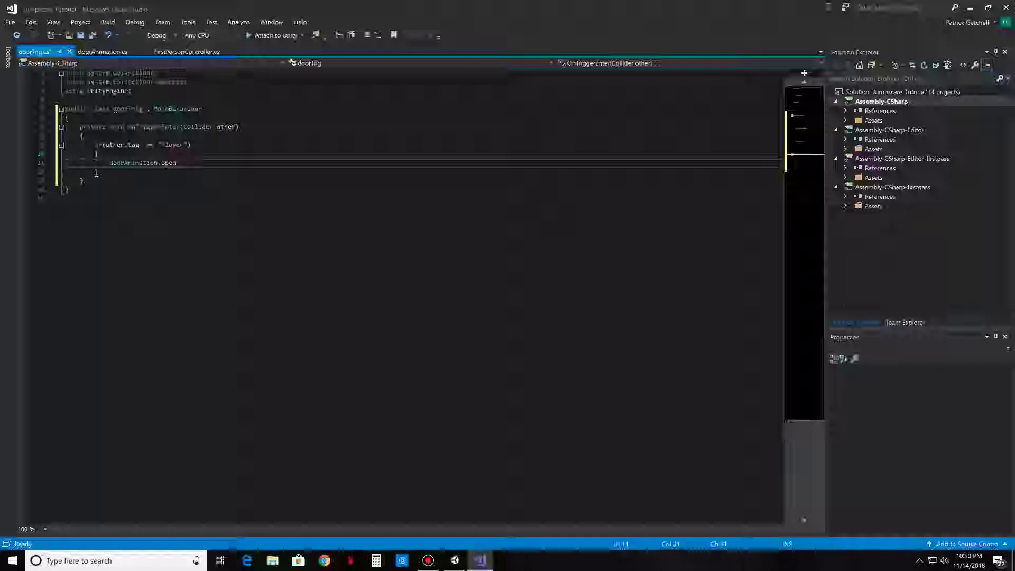
{"action": "type", "text": "() "}
{"action": "type", "text": "true"}
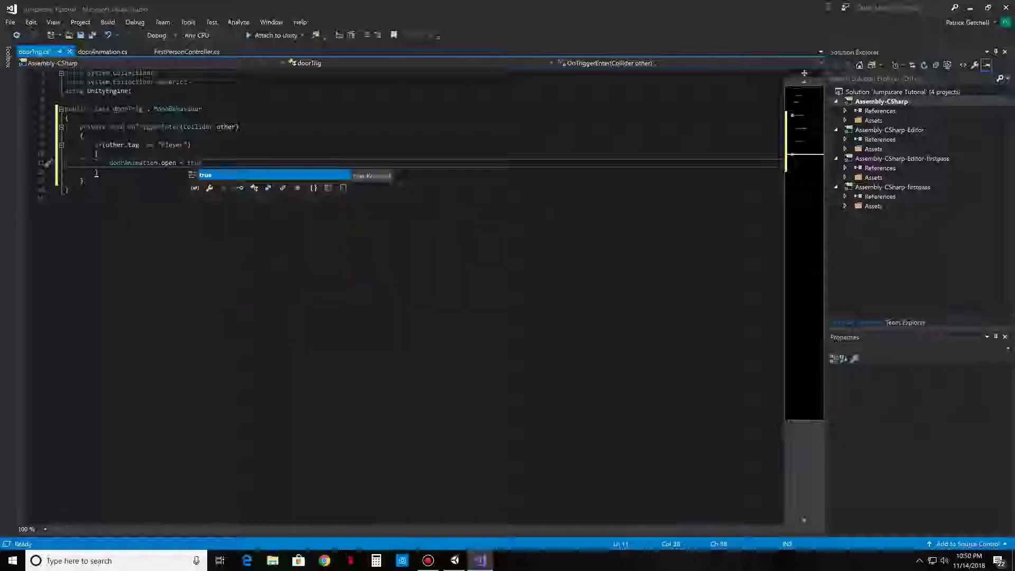
{"action": "key", "text": "Tab"}
{"action": "type", "text": ";"}
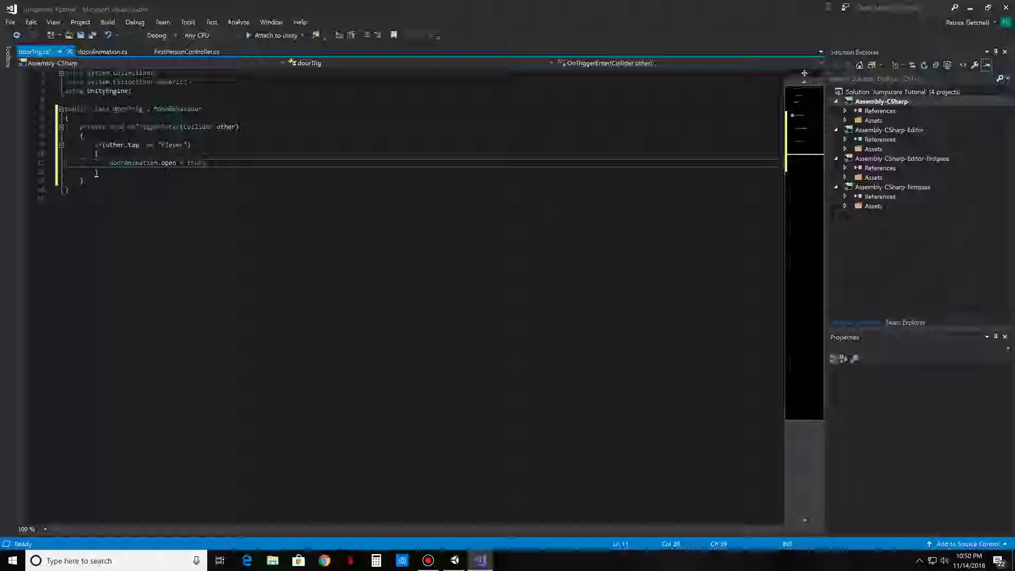
{"action": "key", "text": "ctrl+s"}
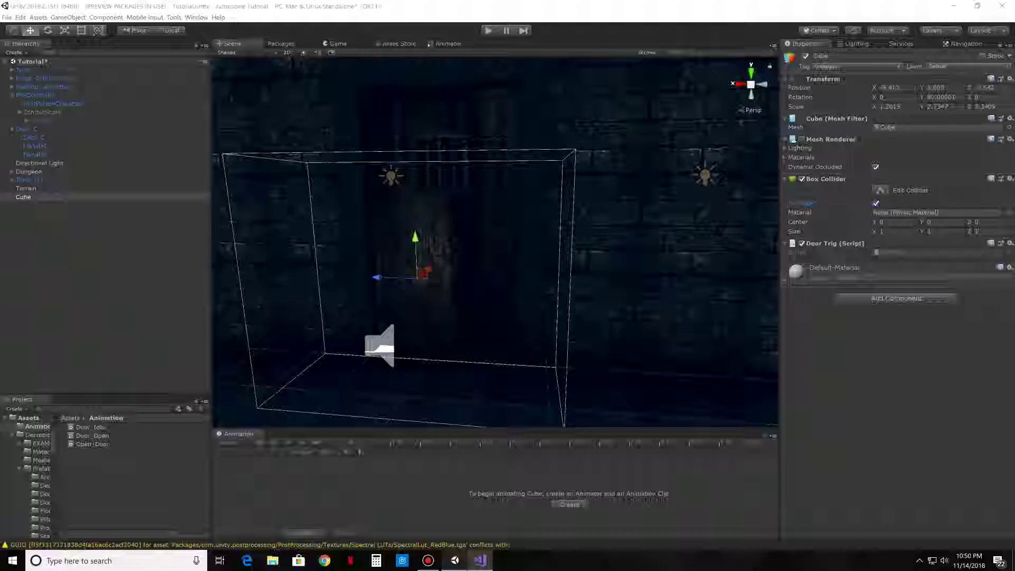
Step: Switch to Unity and play-test the door trigger, ending play mode when done
{"action": "left_click", "coordinate": [454, 561]}
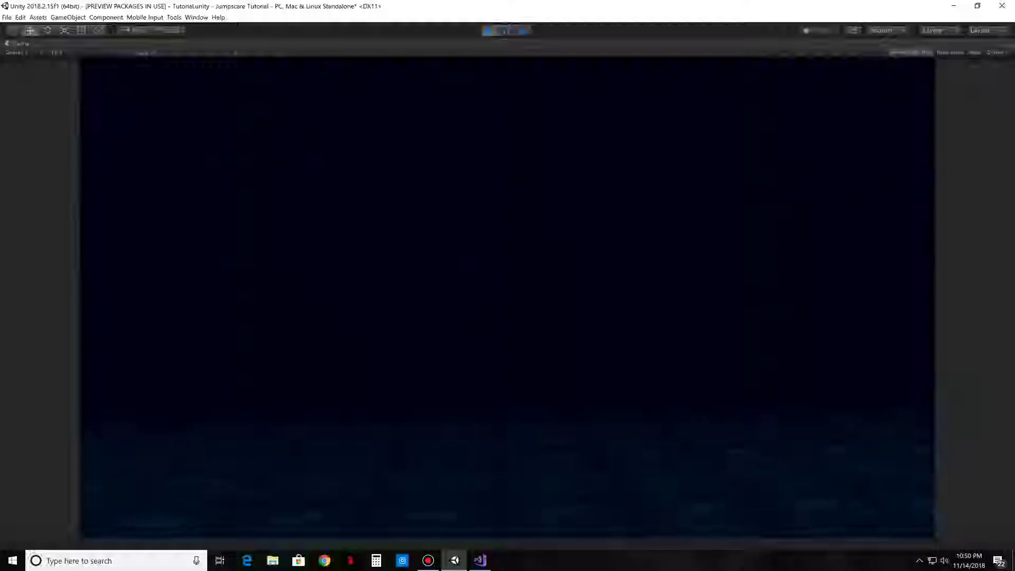
{"action": "key", "text": "ctrl+p"}
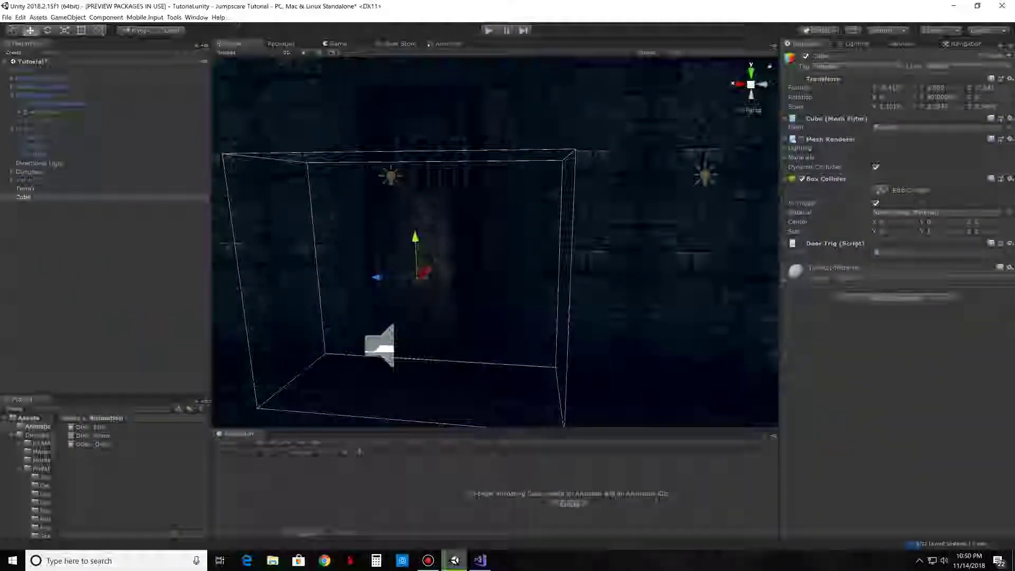
Step: Assign the Player tag to FPSController and play-test the door trigger with it, ending play mode when done
{"action": "left_click", "coordinate": [36, 96]}
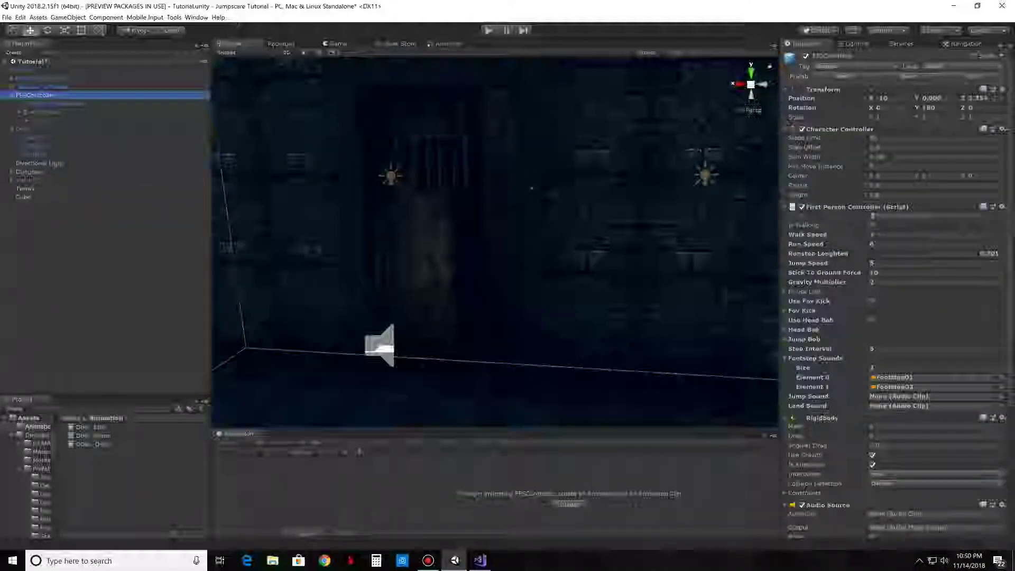
{"action": "left_click", "coordinate": [854, 66]}
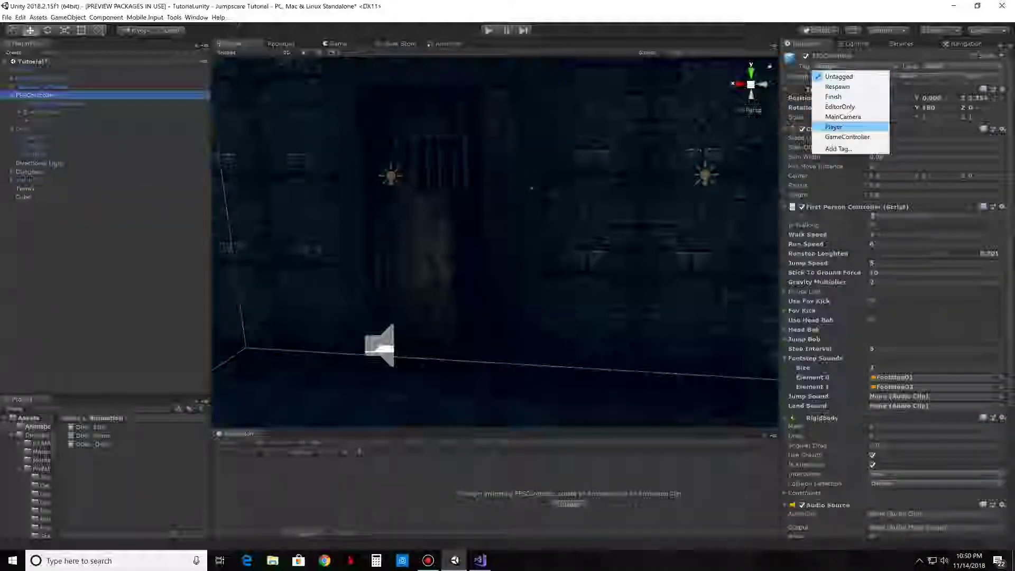
{"action": "left_click", "coordinate": [835, 127]}
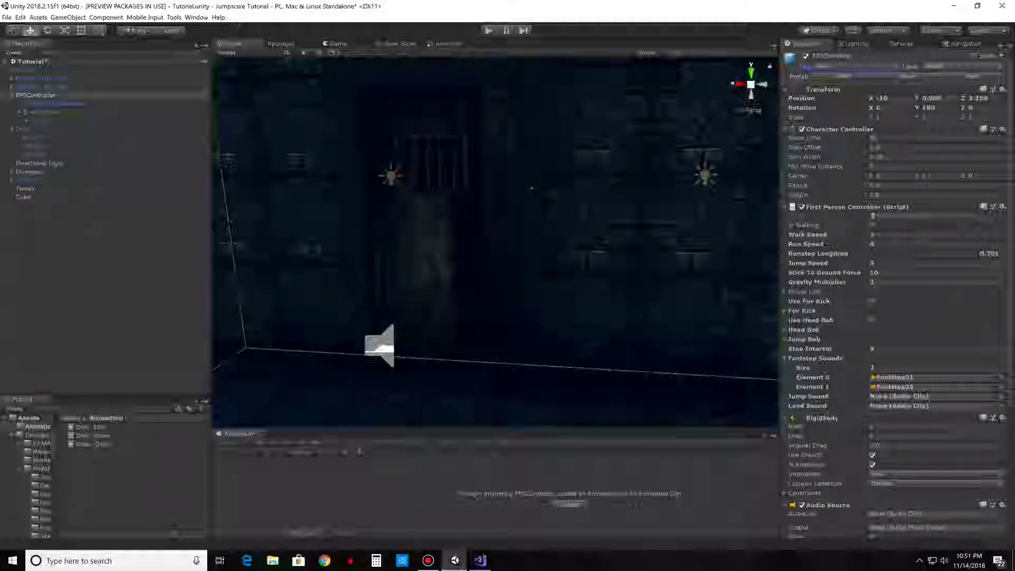
{"action": "left_click", "coordinate": [490, 30]}
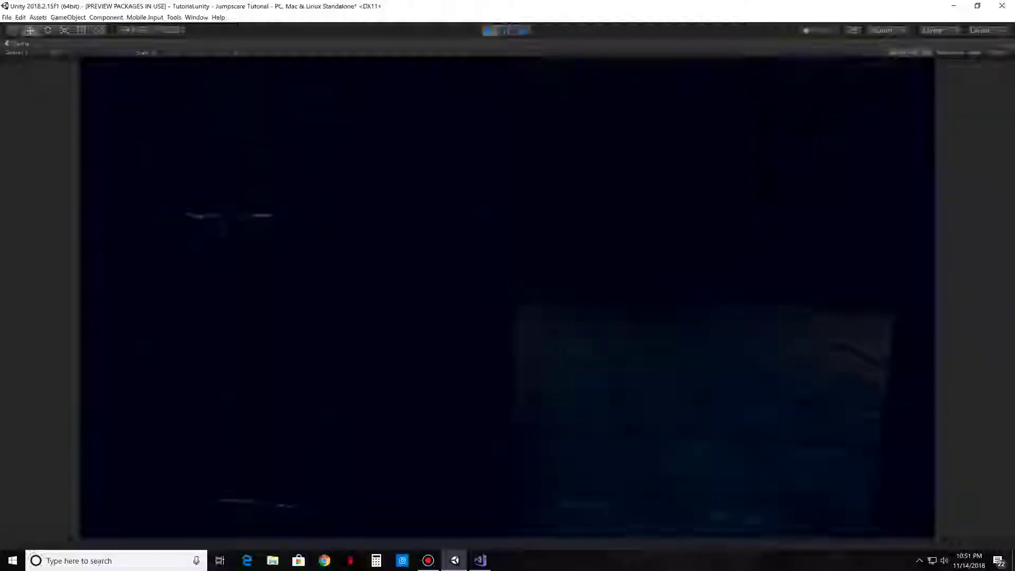
{"action": "key", "text": "ctrl+p"}
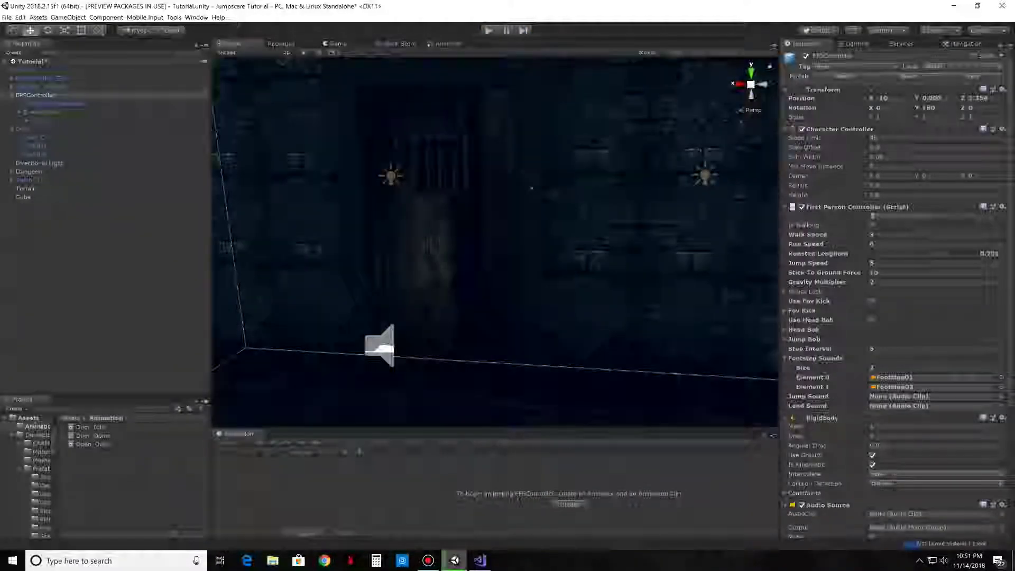
Step: Rename the Cube object at the dungeon door as DoorTrigger
{"action": "right_click_drag", "start_coordinate": [531, 187], "coordinate": [548, 94]}
{"action": "key", "text": "w"}
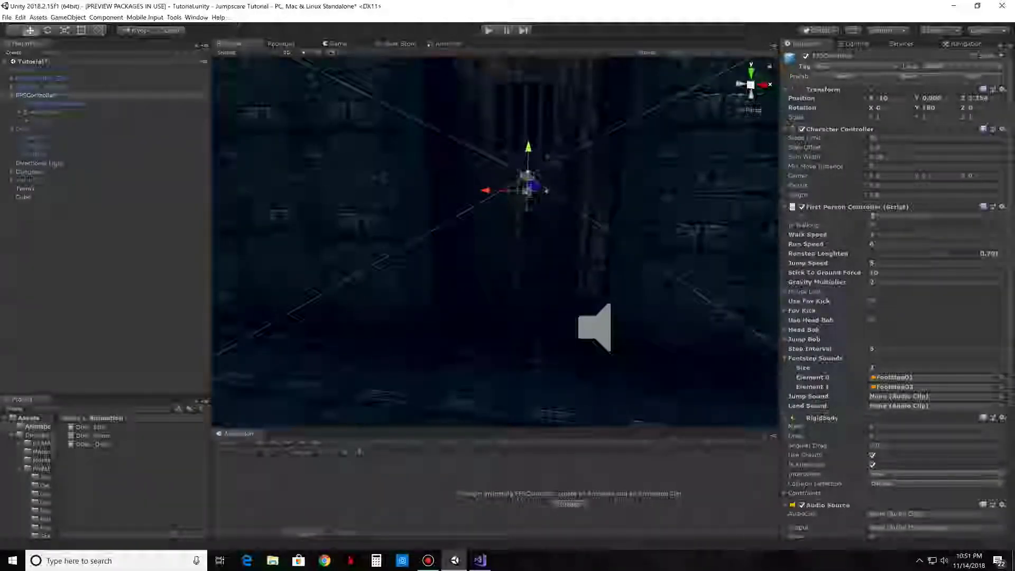
{"action": "right_click", "coordinate": [24, 198]}
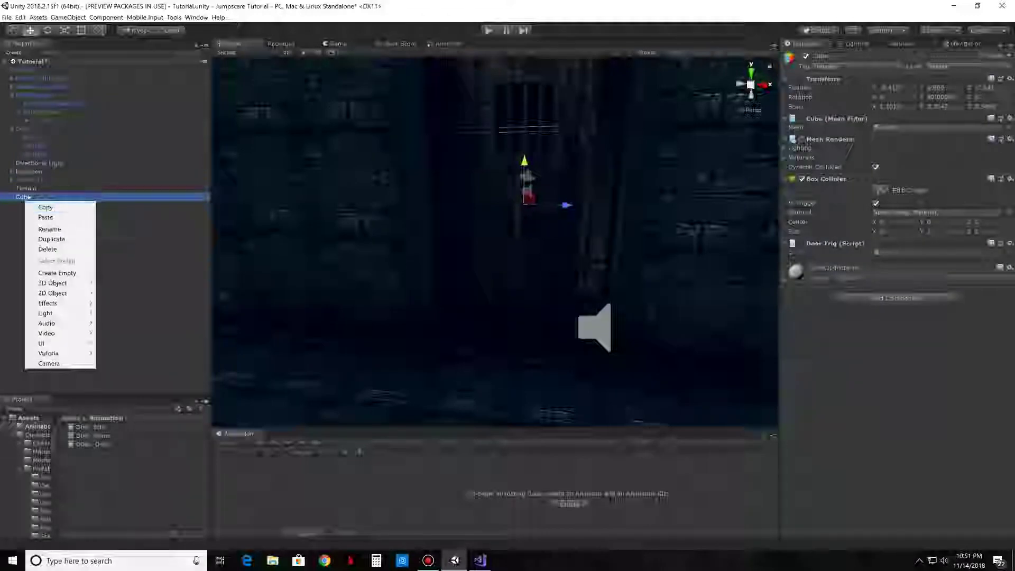
{"action": "right_click", "coordinate": [18, 195]}
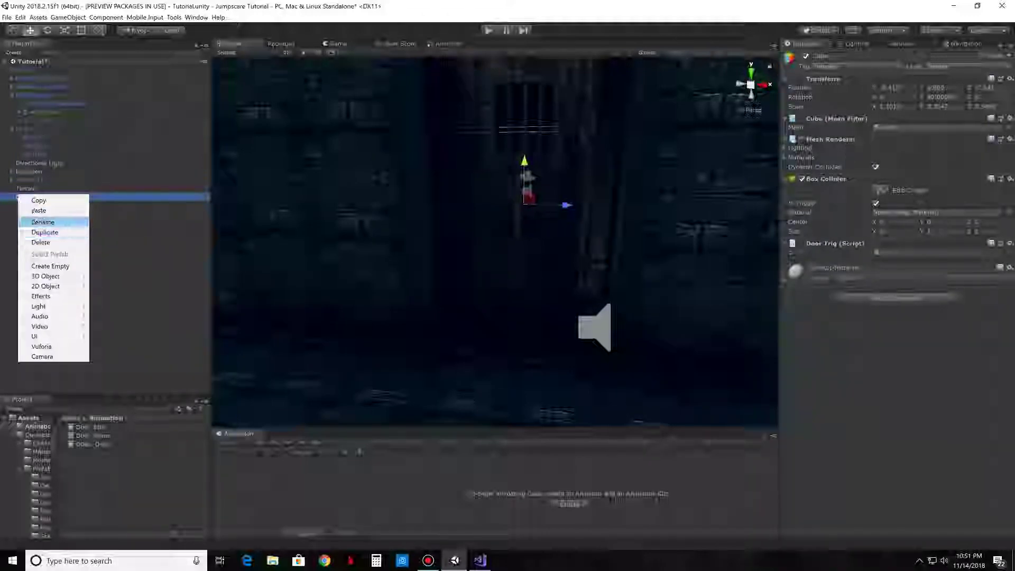
{"action": "left_click", "coordinate": [43, 222]}
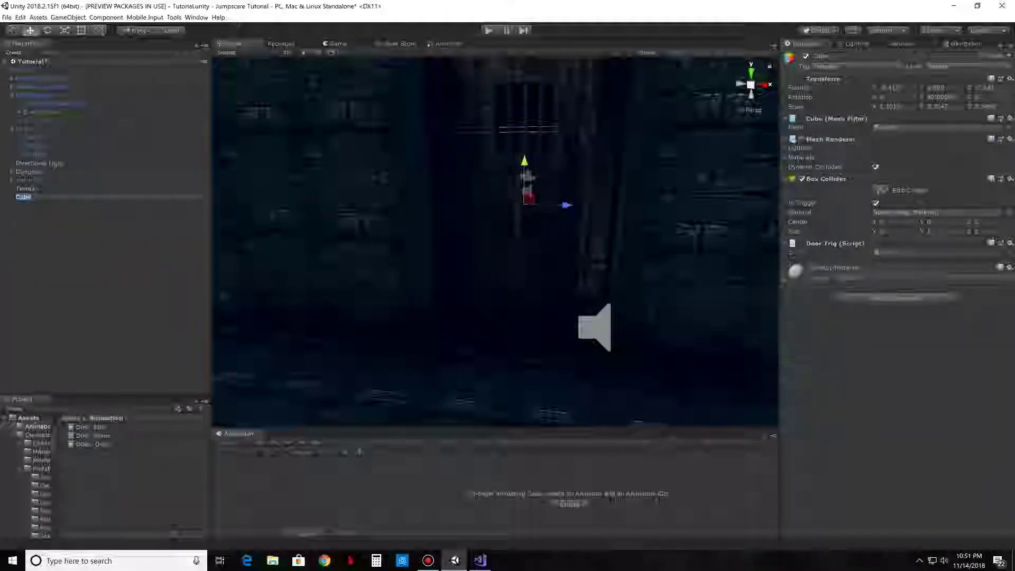
{"action": "type", "text": "Door"}
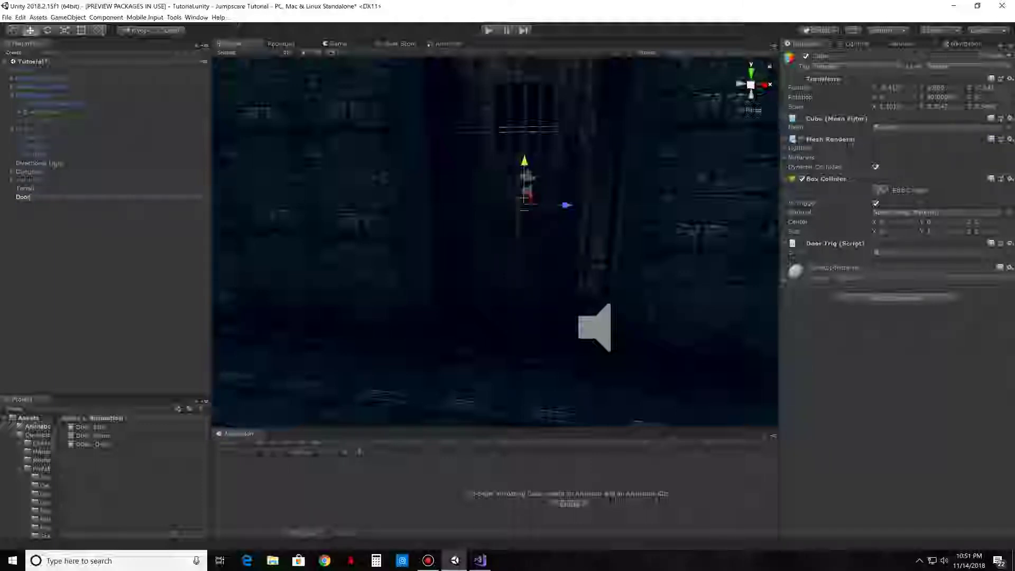
{"action": "type", "text": "Trigger"}
{"action": "key", "text": "Return"}
Step: Duplicate DoorTrigger and rename the copy as ScareTrigger
{"action": "right_click", "coordinate": [48, 197]}
{"action": "left_click", "coordinate": [48, 197]}
{"action": "right_click", "coordinate": [48, 198]}
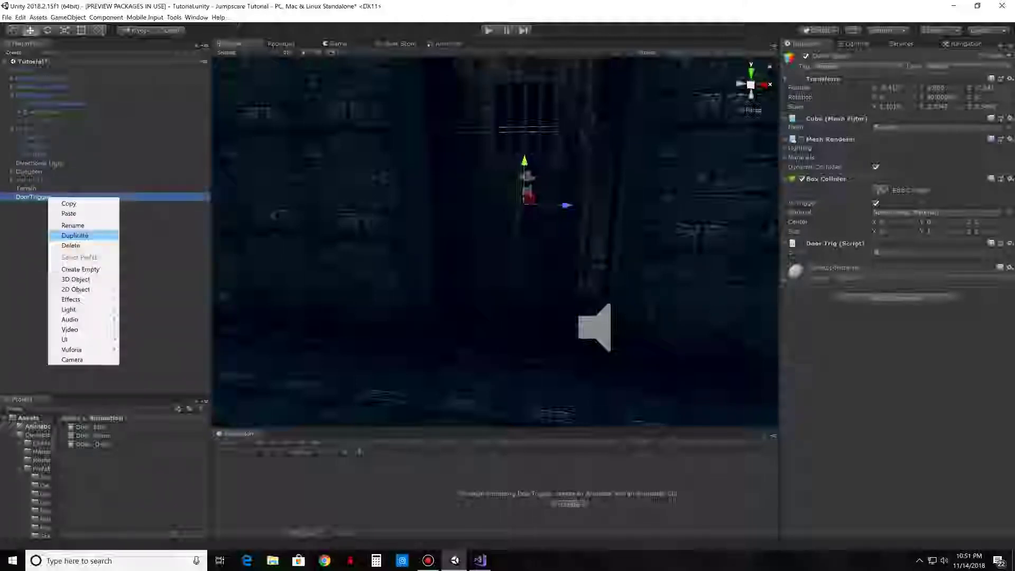
{"action": "left_click", "coordinate": [75, 235]}
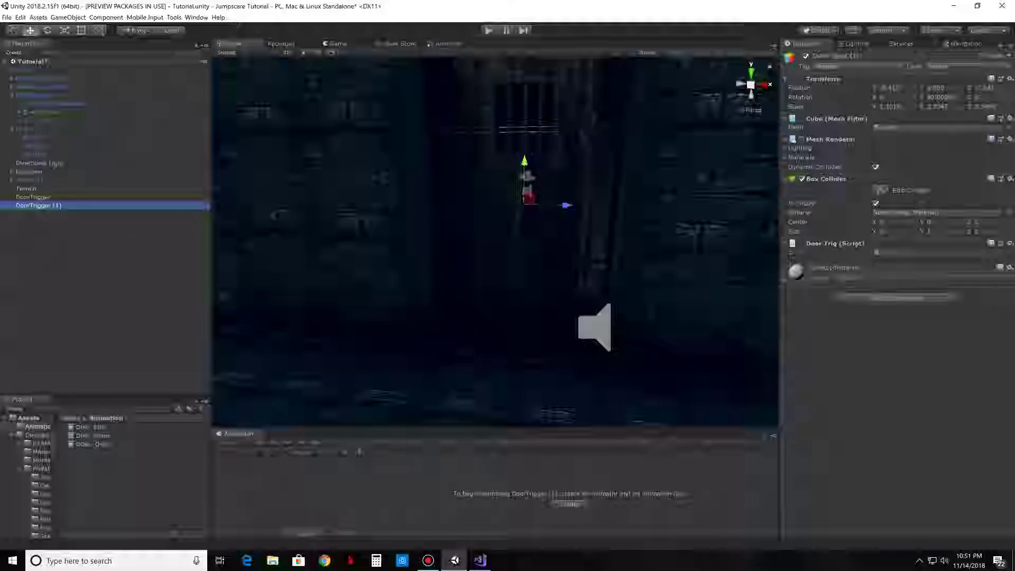
{"action": "right_click", "coordinate": [46, 205]}
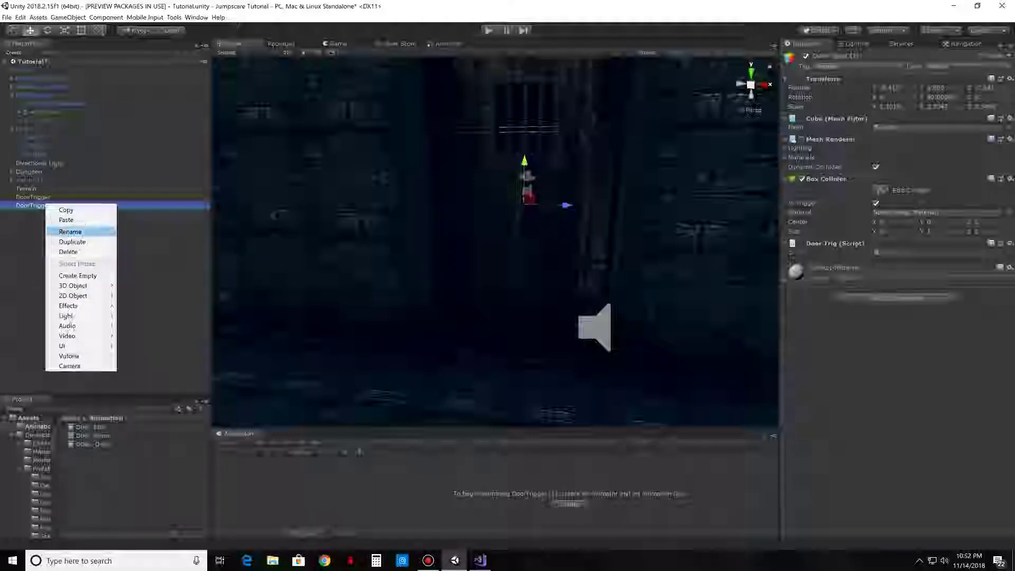
{"action": "left_click", "coordinate": [69, 232]}
{"action": "type", "text": "Scare"}
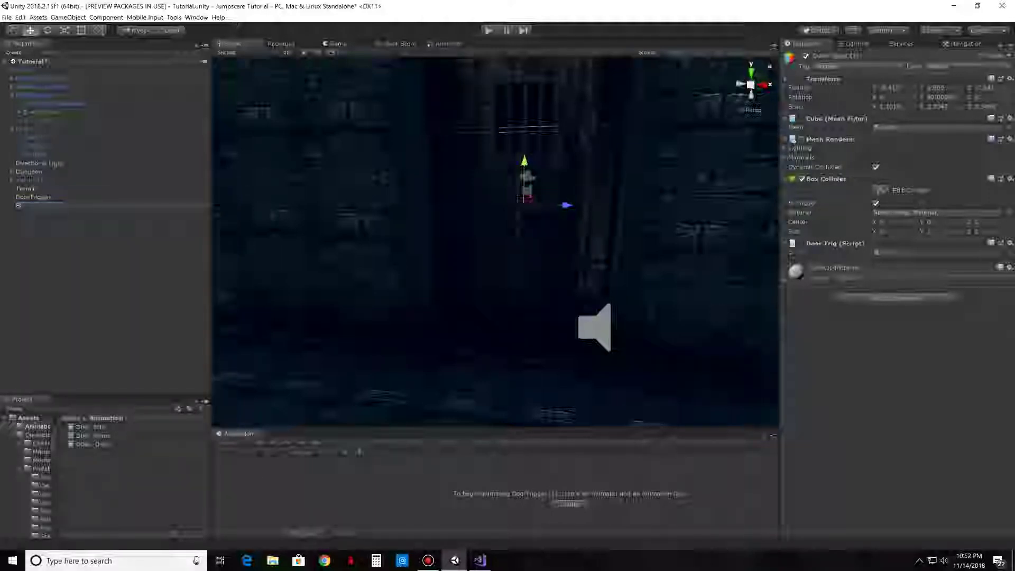
{"action": "key", "text": "Return"}
{"action": "type", "text": "Trigger"}
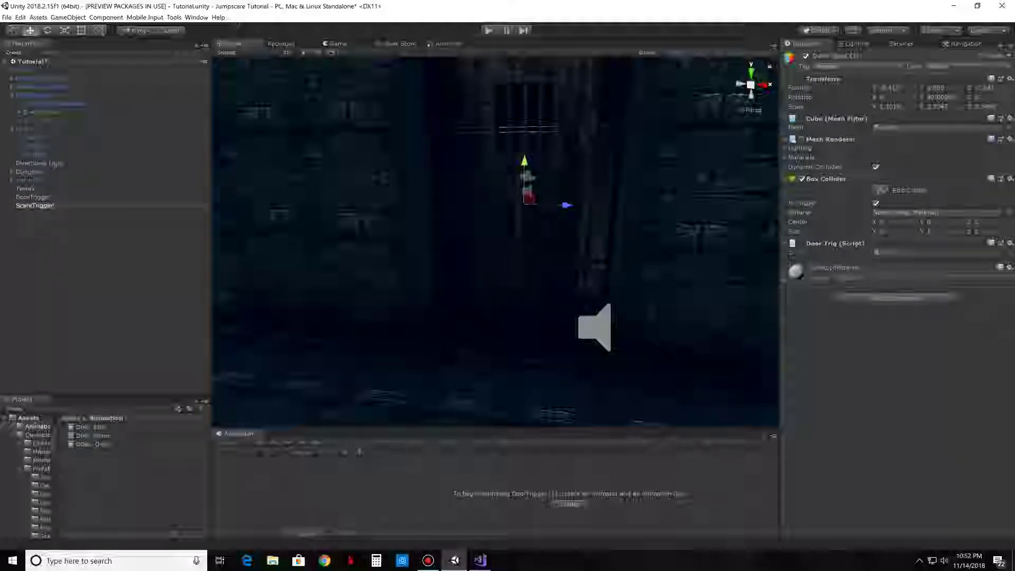
{"action": "key", "text": "Return"}
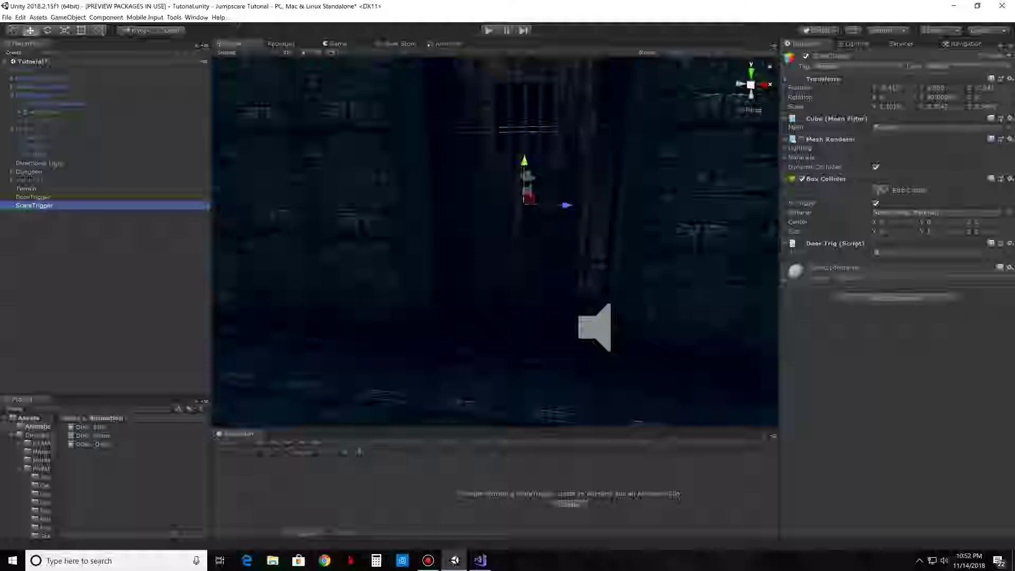
Step: Remove the Door Trig script component from ScareTrigger
{"action": "left_click", "coordinate": [1010, 244]}
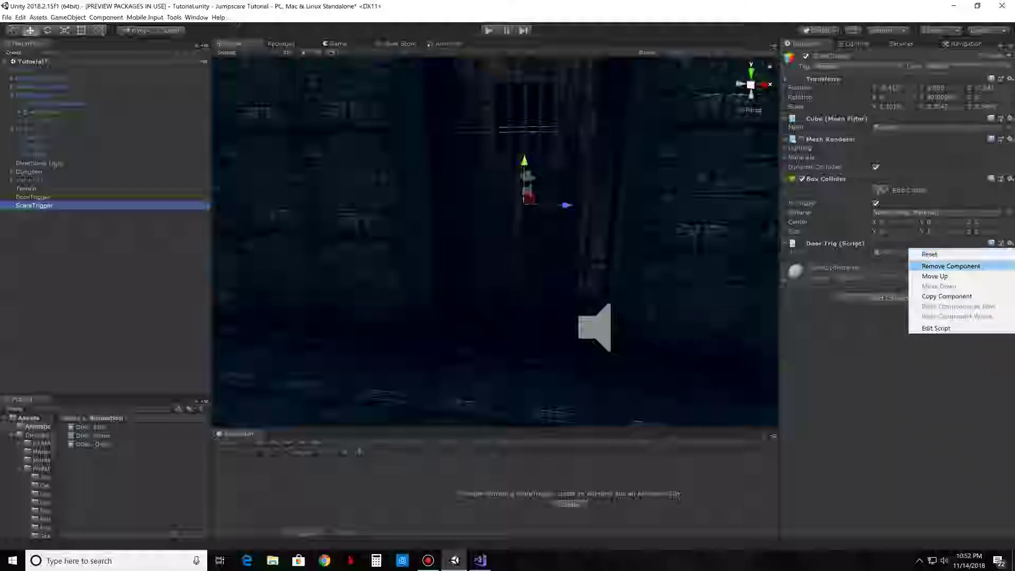
{"action": "left_click", "coordinate": [936, 265]}
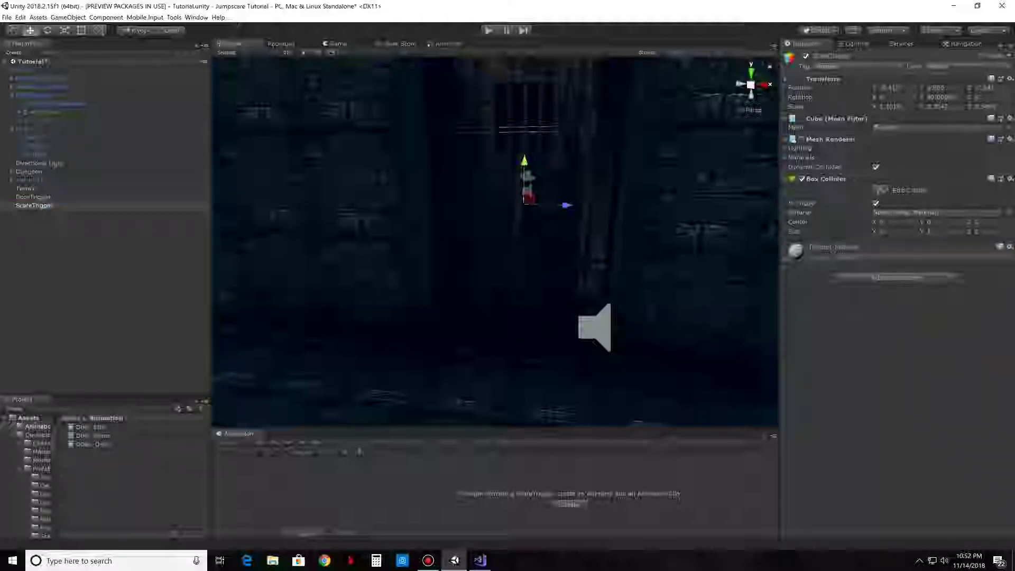
{"action": "left_click", "coordinate": [32, 197]}
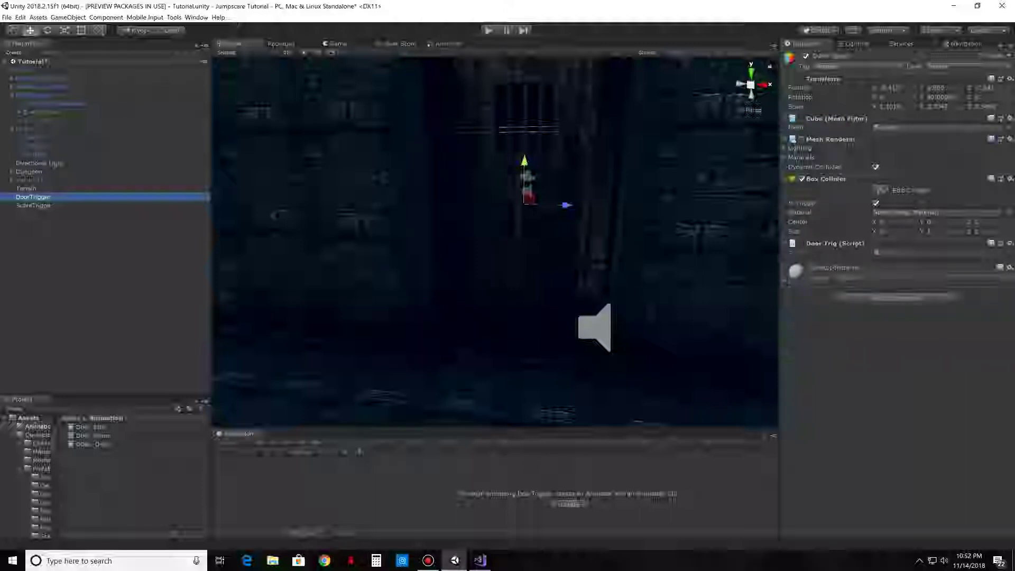
Step: Move ScareTrigger through the dungeon to a Z position of about -10.7
{"action": "left_click", "coordinate": [34, 206]}
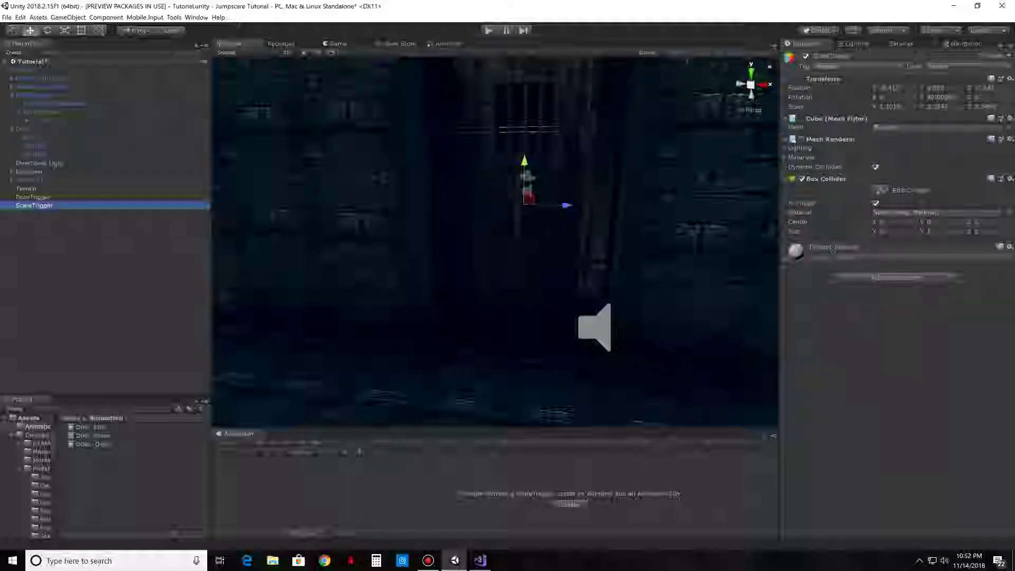
{"action": "right_click_drag", "start_coordinate": [497, 243], "coordinate": [381, 248]}
{"action": "left_click_drag", "start_coordinate": [529, 208], "coordinate": [771, 244]}
{"action": "right_click_drag", "start_coordinate": [770, 244], "coordinate": [784, 206]}
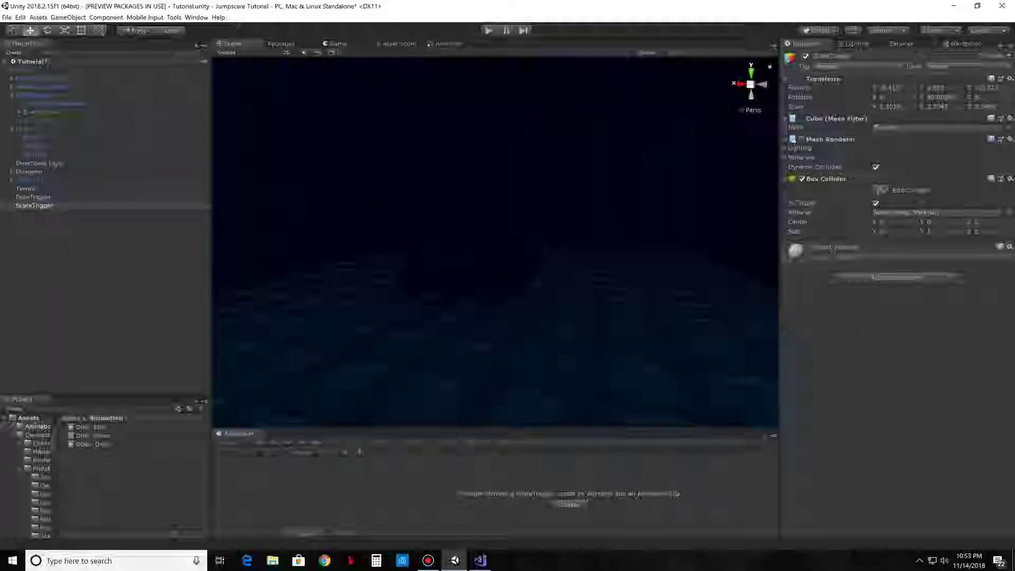
{"action": "right_click_drag", "start_coordinate": [561, 249], "coordinate": [296, 232]}
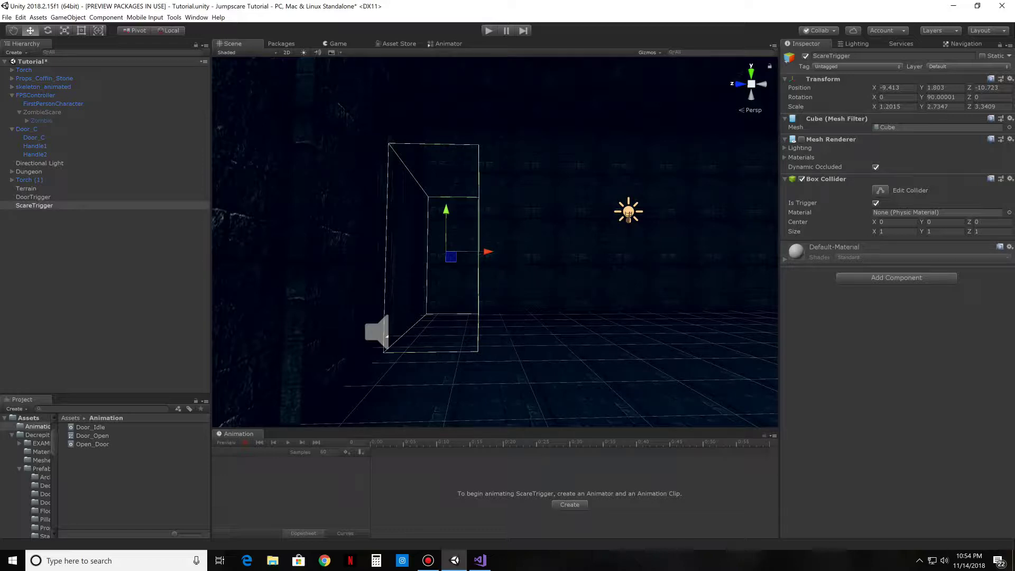
{"action": "key", "text": "ctrl+shift+a"}
{"action": "key", "text": "Down"}
{"action": "key", "text": "Down"}
{"action": "key", "text": "Down"}
{"action": "key", "text": "Down"}
{"action": "key", "text": "Down"}
{"action": "key", "text": "Down"}
{"action": "key", "text": "Down"}
{"action": "key", "text": "Down"}
{"action": "key", "text": "Down"}
{"action": "key", "text": "Down"}
{"action": "key", "text": "Down"}
{"action": "key", "text": "Down"}
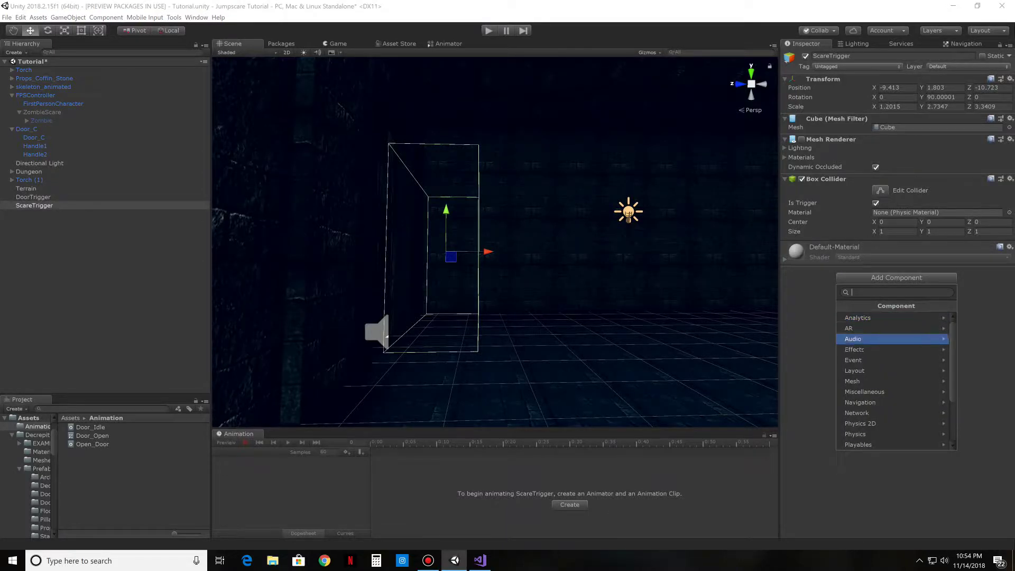
{"action": "key", "text": "Down"}
{"action": "key", "text": "Up"}
{"action": "key", "text": "Up"}
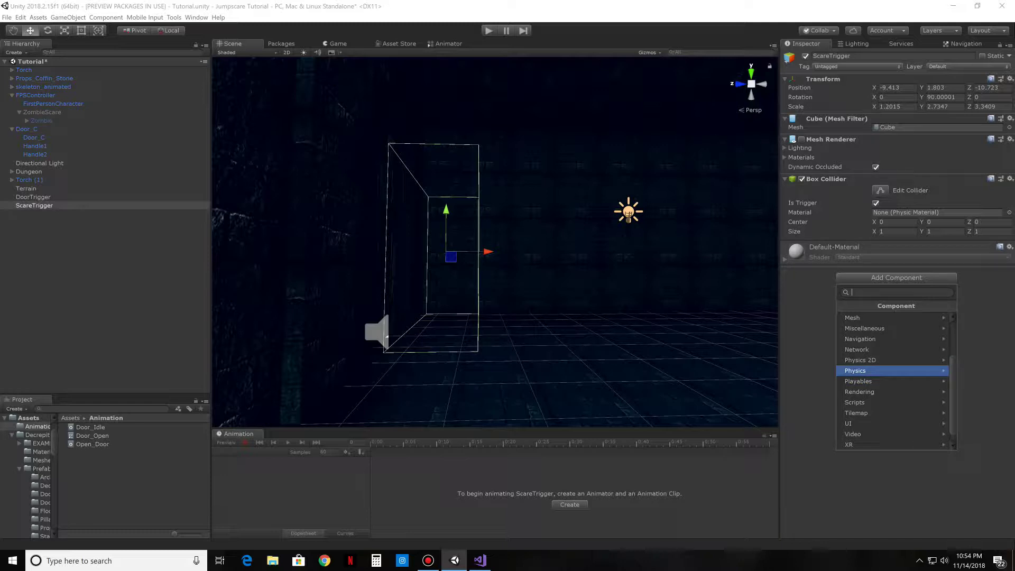
{"action": "key", "text": "Escape"}
Step: Select the lying skeleton and create an Animator Controller named sit in the Animation folder
{"action": "right_click_drag", "start_coordinate": [497, 254], "coordinate": [618, 313]}
{"action": "left_click", "coordinate": [518, 370]}
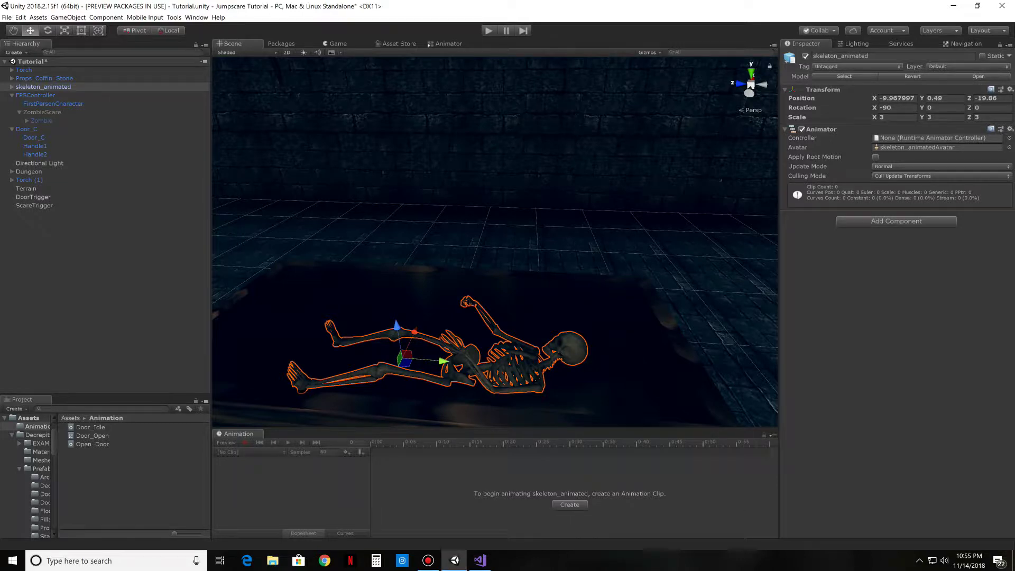
{"action": "right_click", "coordinate": [110, 470]}
{"action": "mouse_move", "coordinate": [139, 269]}
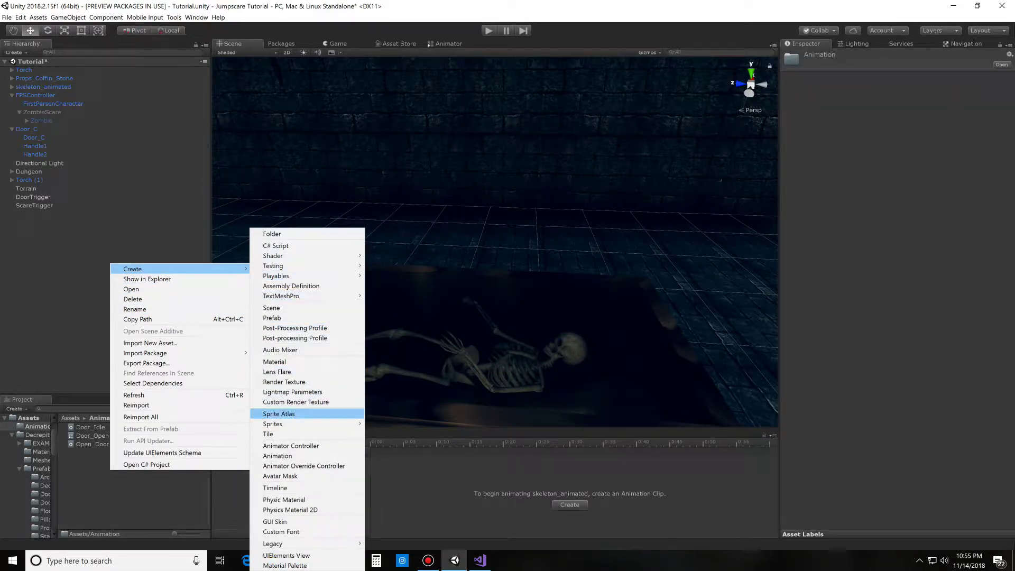
{"action": "left_click", "coordinate": [316, 445]}
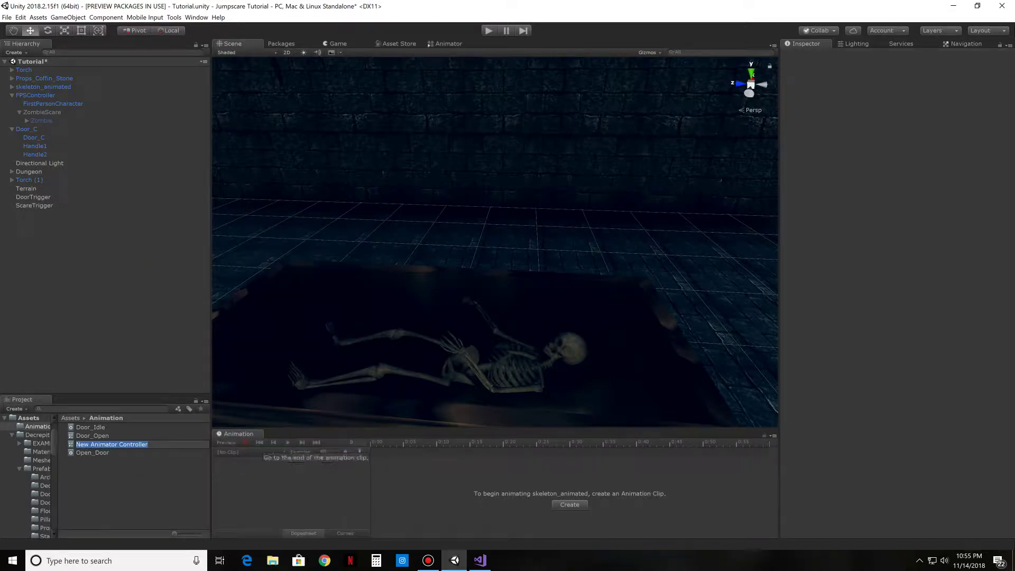
{"action": "type", "text": "sit"}
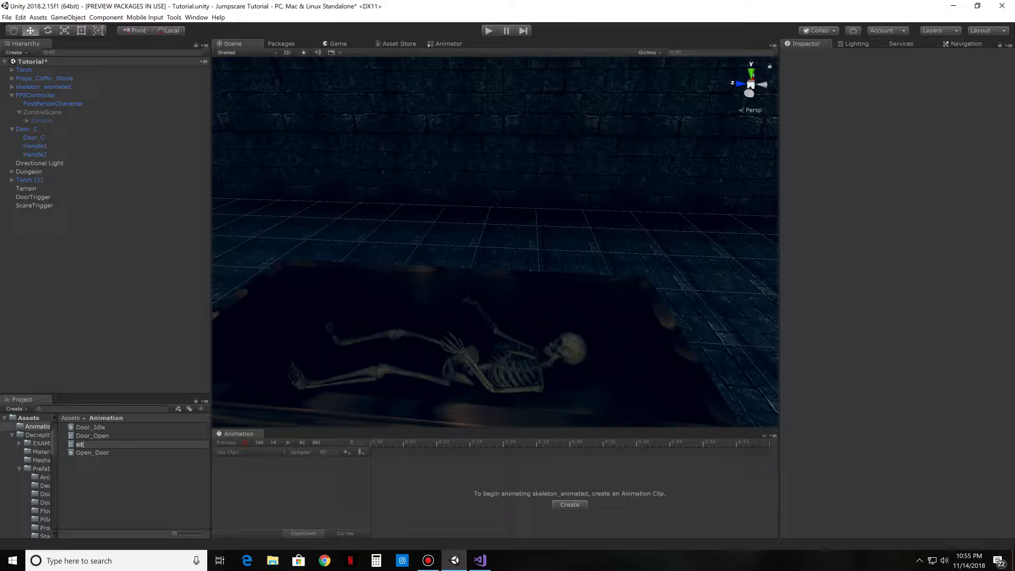
{"action": "key", "text": "Return"}
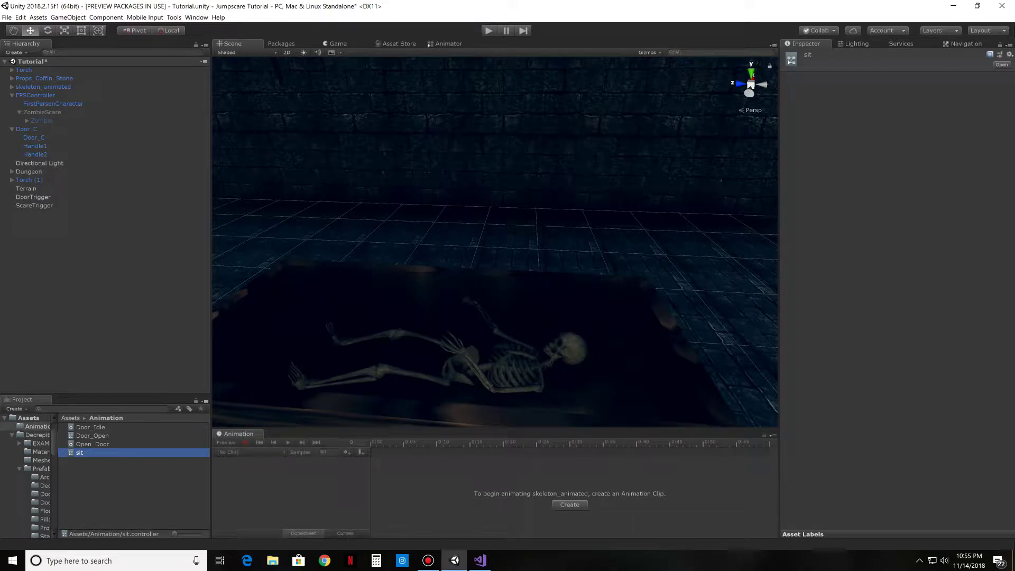
Step: Create an animation clip named situp in the Animation folder
{"action": "right_click", "coordinate": [108, 470]}
{"action": "mouse_move", "coordinate": [132, 271]}
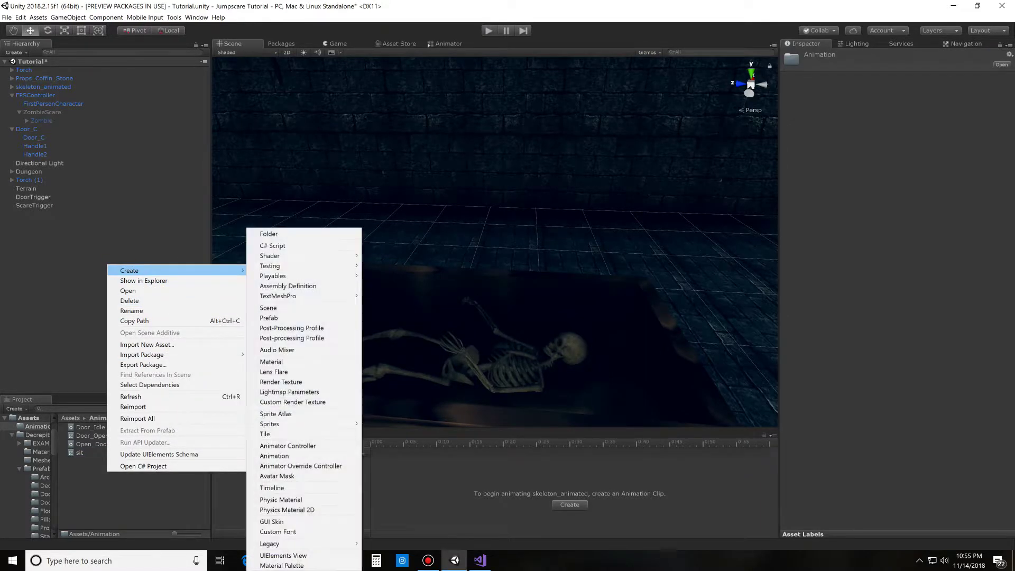
{"action": "left_click", "coordinate": [274, 456]}
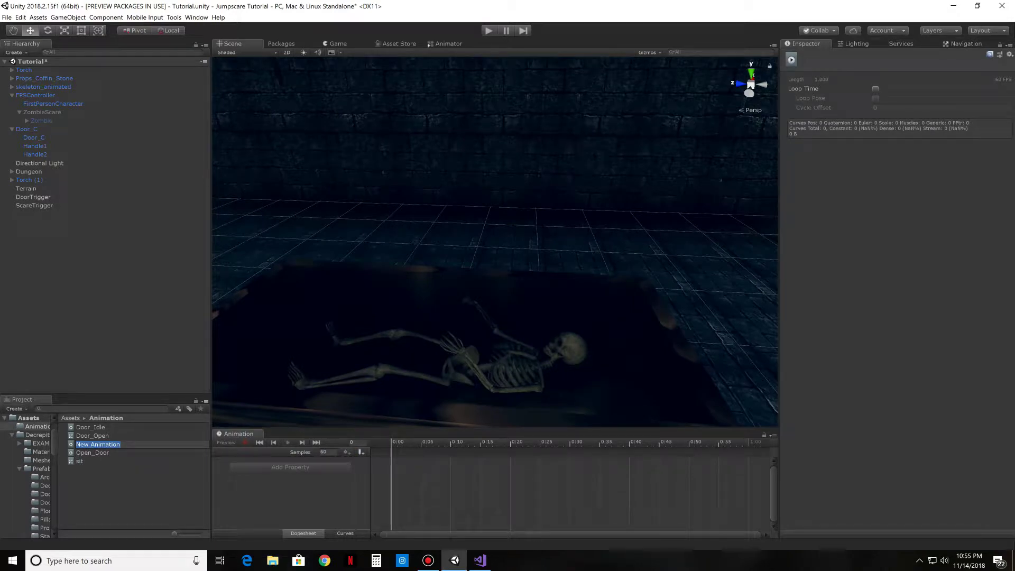
{"action": "type", "text": "situp"}
{"action": "key", "text": "Return"}
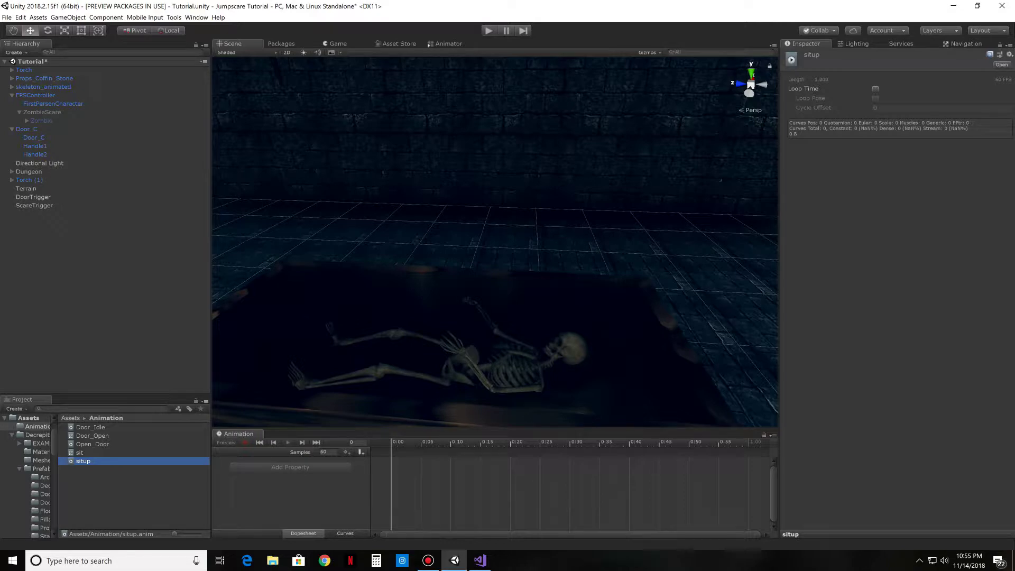
Step: Assign the sit controller to skeleton_animated and add the situp clip as the controller's default state
{"action": "left_click", "coordinate": [80, 452]}
{"action": "left_click_drag", "start_coordinate": [80, 452], "coordinate": [45, 87]}
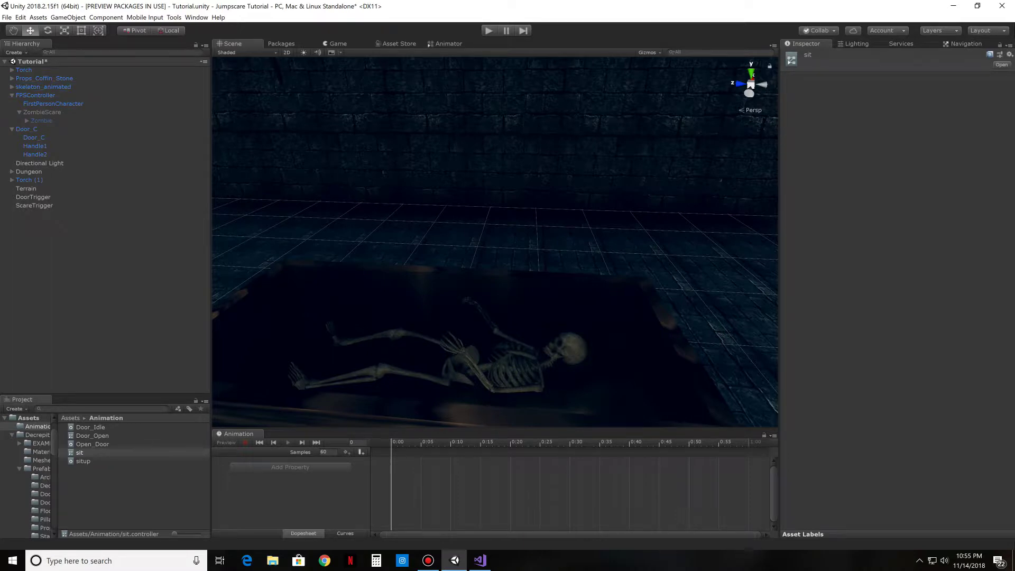
{"action": "left_click", "coordinate": [448, 44]}
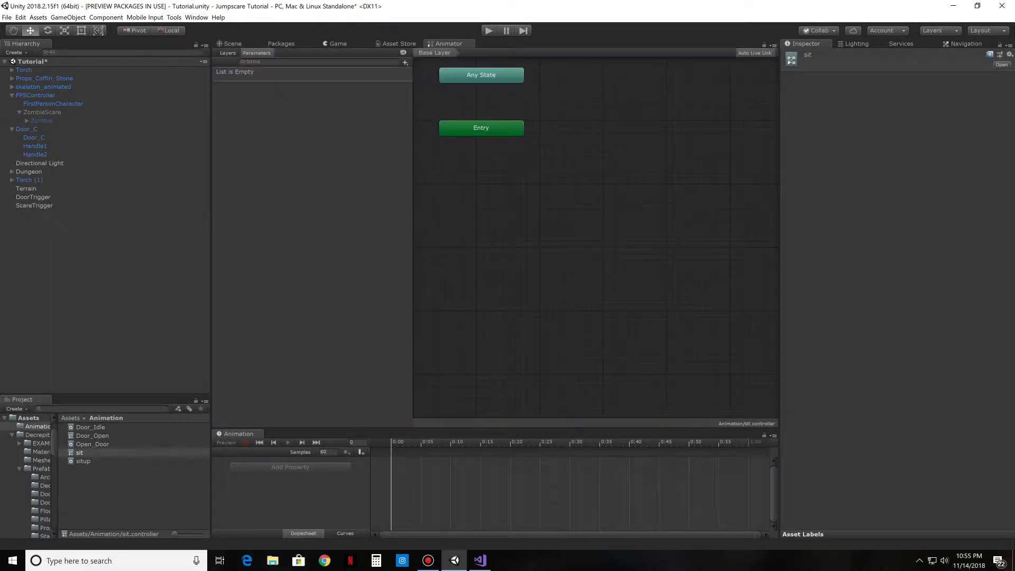
{"action": "left_click_drag", "start_coordinate": [84, 461], "coordinate": [521, 163]}
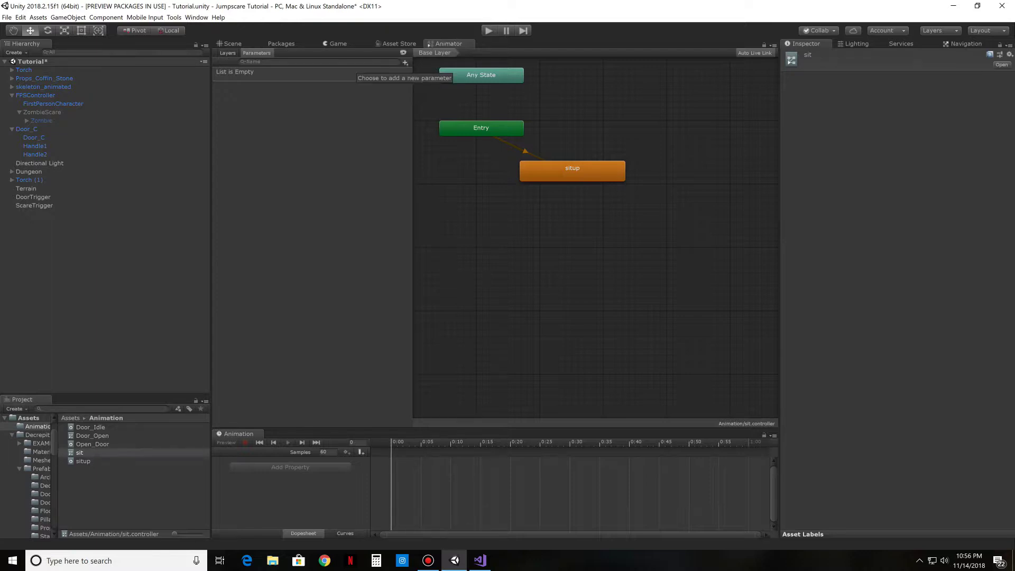
{"action": "left_click", "coordinate": [405, 62]}
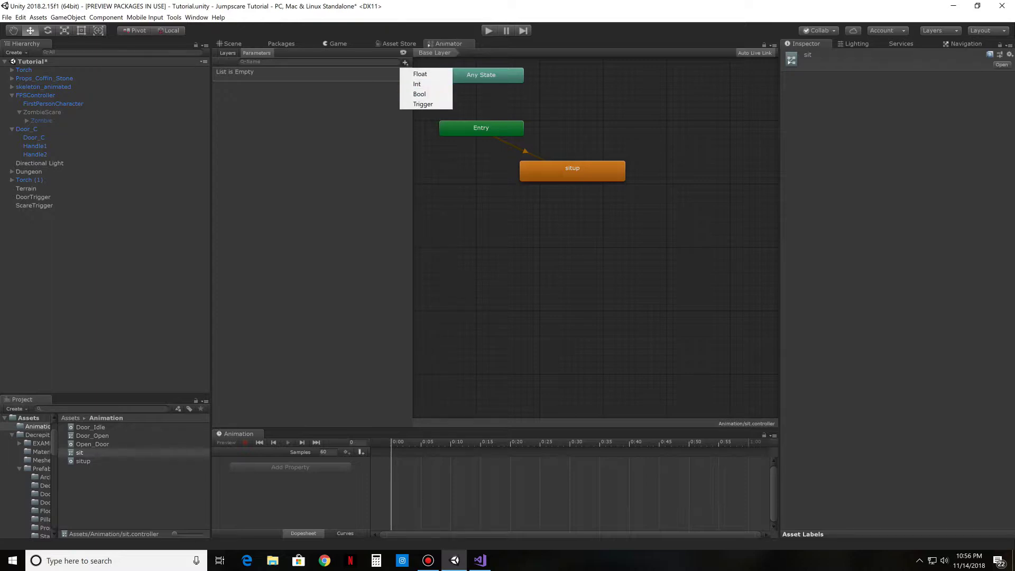
{"action": "left_click", "coordinate": [489, 217]}
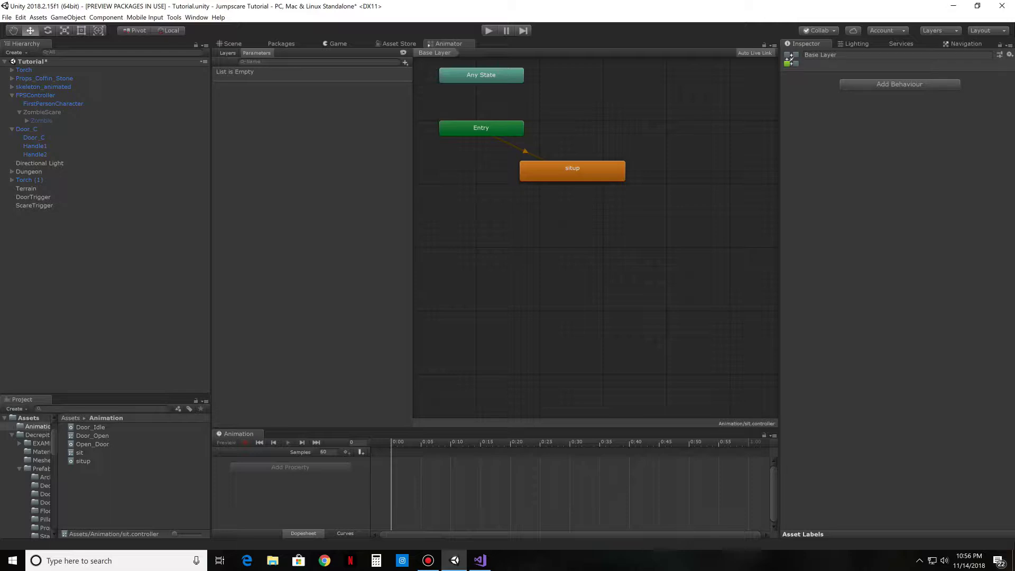
Step: Return to the Scene view and select the Bip01_Spine bone inside skeleton_animated's Bip01 hierarchy
{"action": "key", "text": "ctrl+1"}
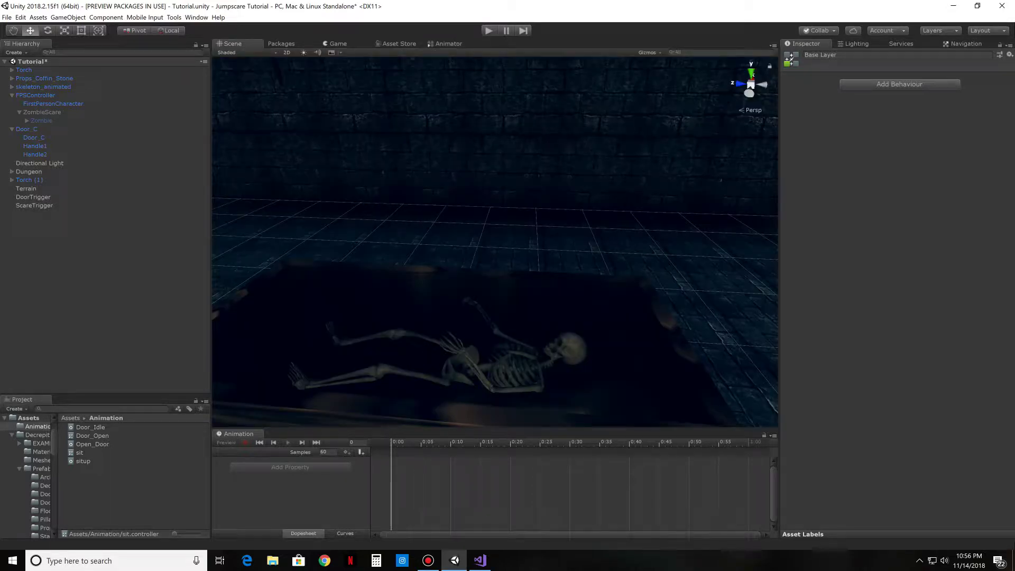
{"action": "left_click", "coordinate": [12, 87]}
{"action": "left_click", "coordinate": [20, 95]}
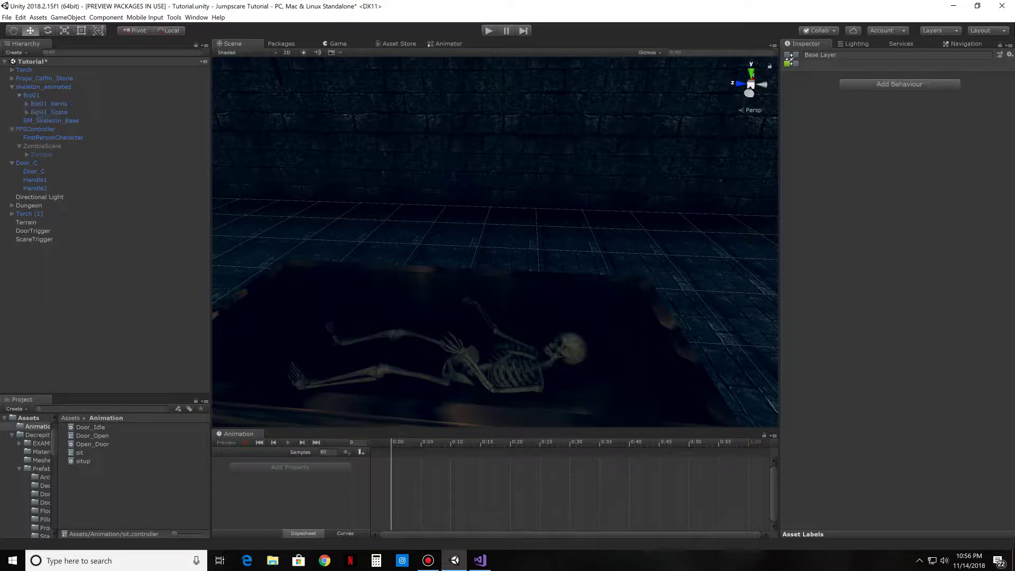
{"action": "left_click", "coordinate": [27, 112]}
{"action": "left_click", "coordinate": [49, 112]}
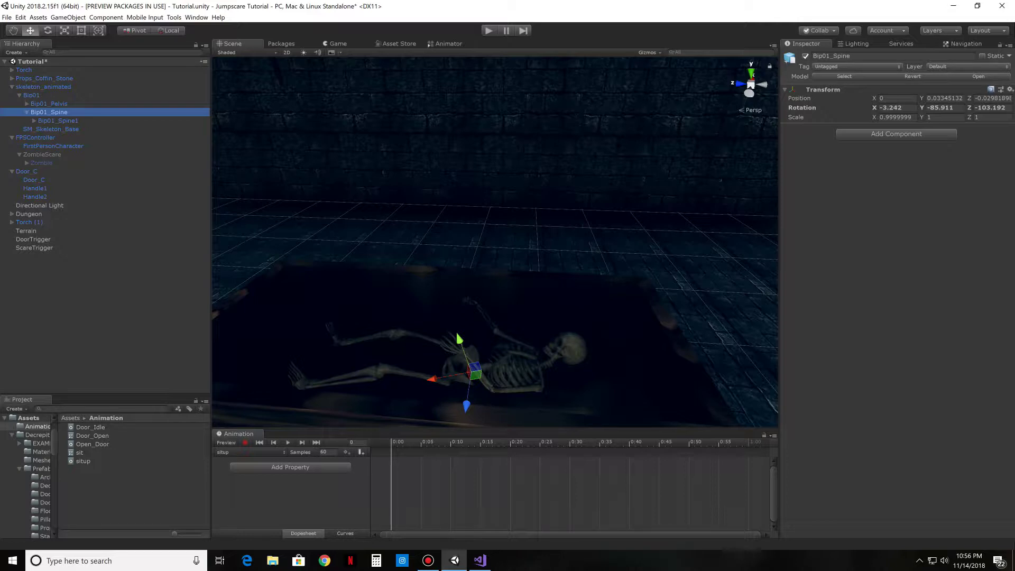
Step: Activate the Rotate tool for Bip01_Spine and move the situp animation's playhead to frame 150
{"action": "key", "text": "e"}
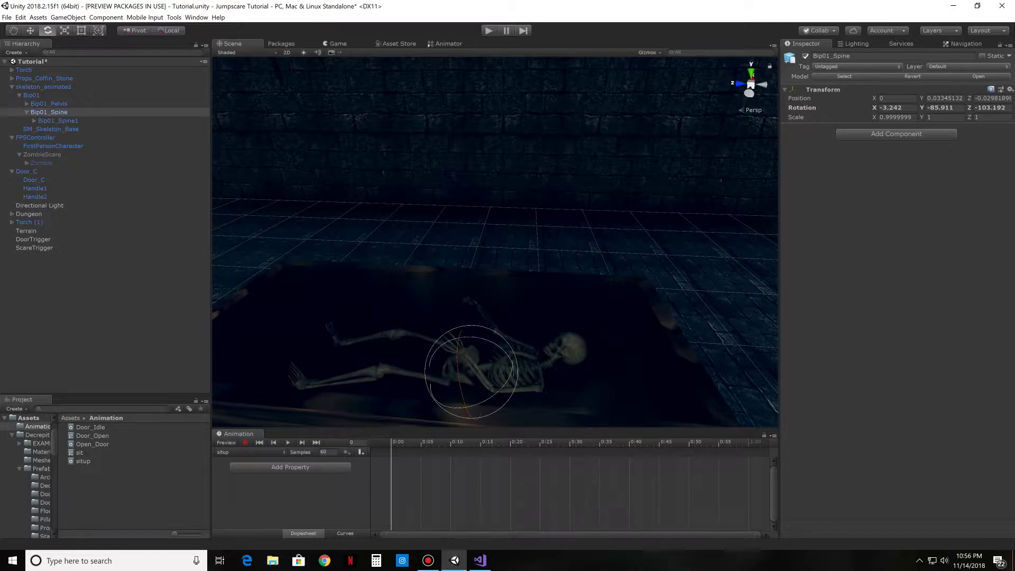
{"action": "mouse_move", "coordinate": [495, 337]}
{"action": "left_mouse_down"}
{"action": "mouse_move", "coordinate": [471, 328]}
{"action": "mouse_move", "coordinate": [502, 346]}
{"action": "mouse_move", "coordinate": [440, 334]}
{"action": "mouse_move", "coordinate": [495, 339]}
{"action": "mouse_move", "coordinate": [511, 365]}
{"action": "mouse_move", "coordinate": [490, 404]}
{"action": "mouse_move", "coordinate": [431, 371]}
{"action": "mouse_move", "coordinate": [492, 346]}
{"action": "mouse_move", "coordinate": [507, 370]}
{"action": "mouse_move", "coordinate": [476, 339]}
{"action": "mouse_move", "coordinate": [439, 349]}
{"action": "mouse_move", "coordinate": [486, 343]}
{"action": "mouse_move", "coordinate": [476, 338]}
{"action": "mouse_move", "coordinate": [503, 347]}
{"action": "left_mouse_up"}
{"action": "left_click_drag", "start_coordinate": [505, 346], "coordinate": [495, 365]}
{"action": "type", "text": "150"}
{"action": "key", "text": "Return"}
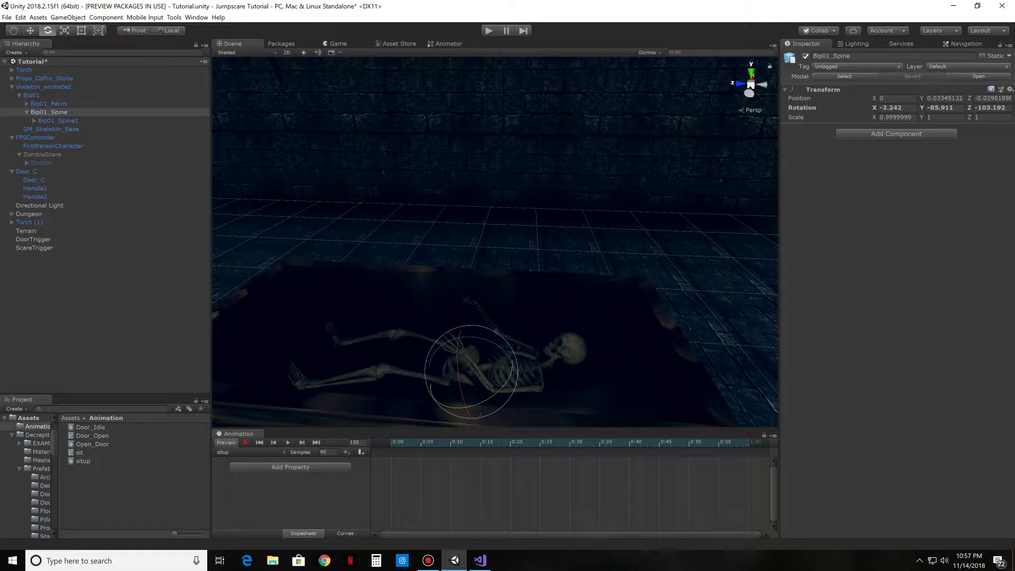
Step: Record a sitting pose in the situp animation by rotating Bip01_Spine to a Z rotation of about -159.5
{"action": "left_click_drag", "start_coordinate": [493, 344], "coordinate": [500, 348]}
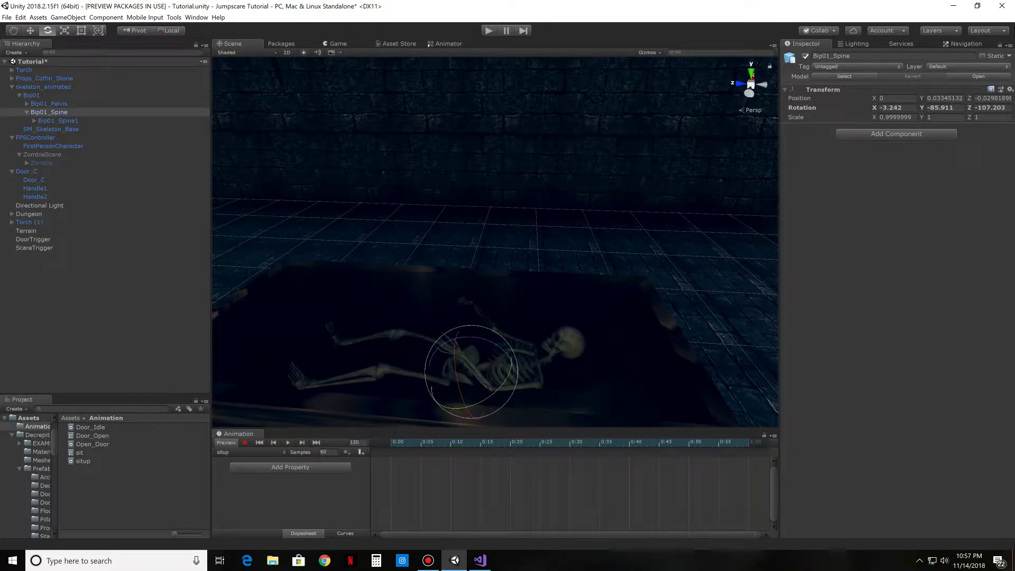
{"action": "key", "text": "ctrl+z"}
{"action": "left_click", "coordinate": [245, 442]}
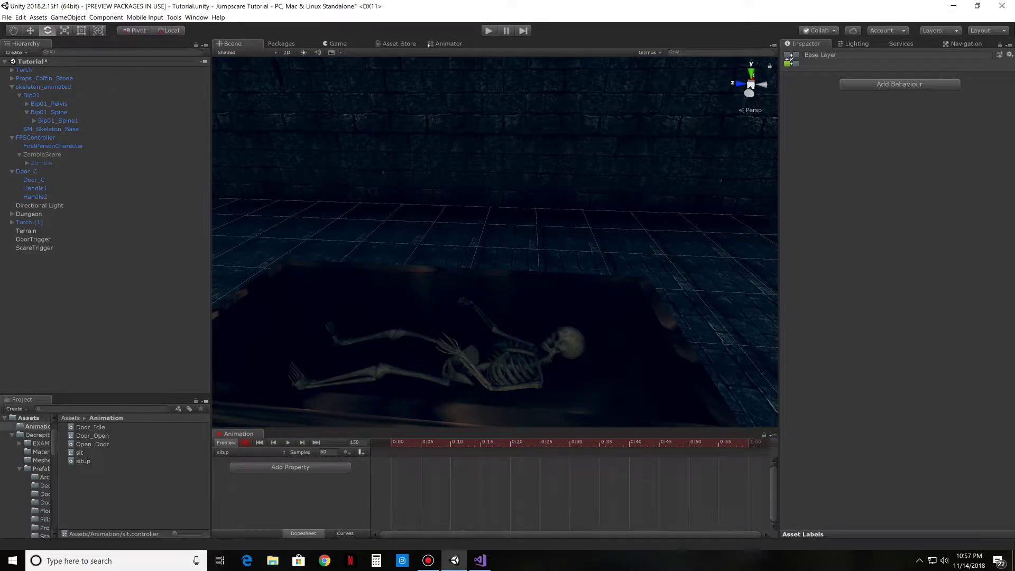
{"action": "left_click", "coordinate": [43, 87]}
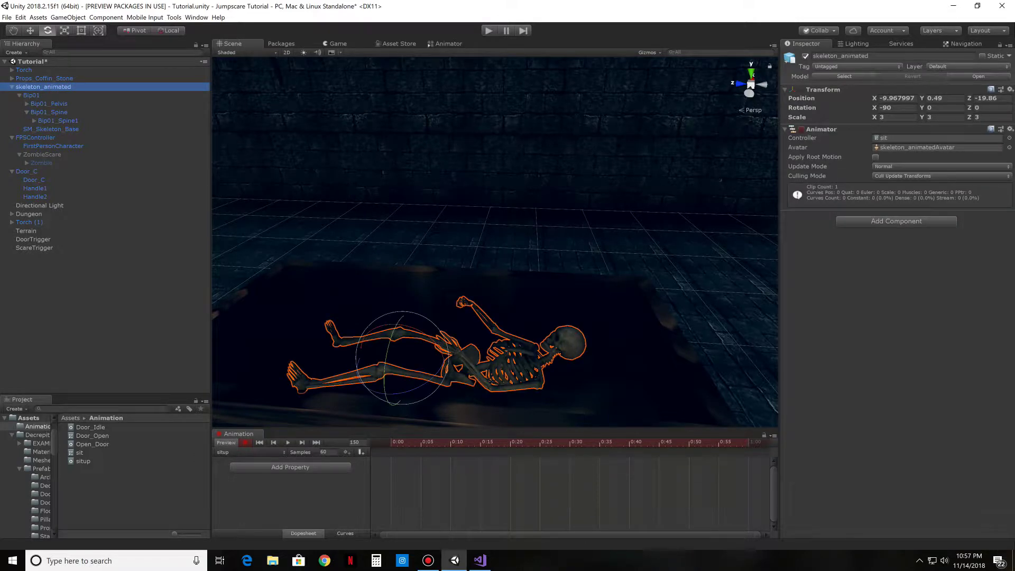
{"action": "left_click", "coordinate": [49, 112]}
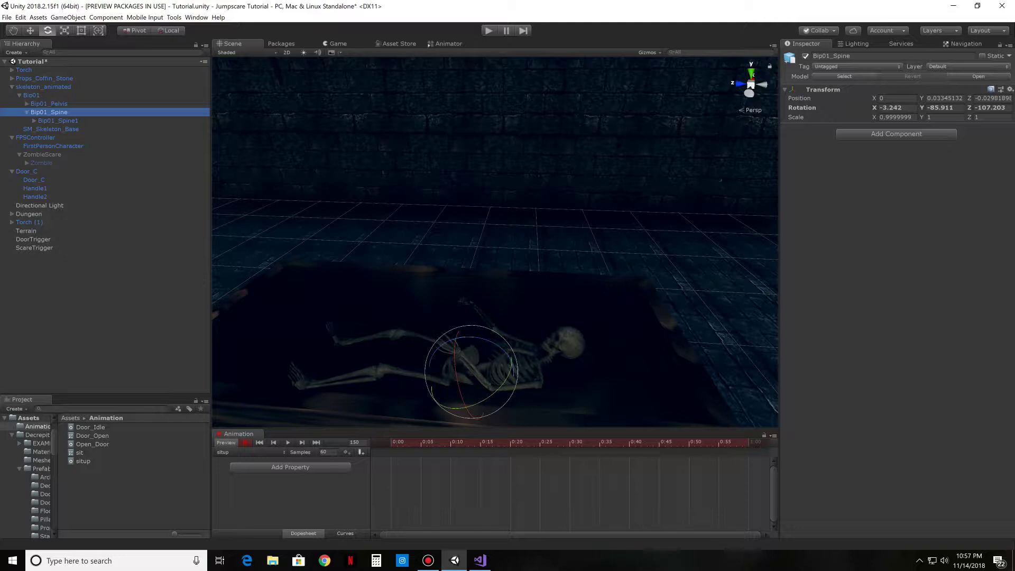
{"action": "left_click_drag", "start_coordinate": [510, 362], "coordinate": [466, 339]}
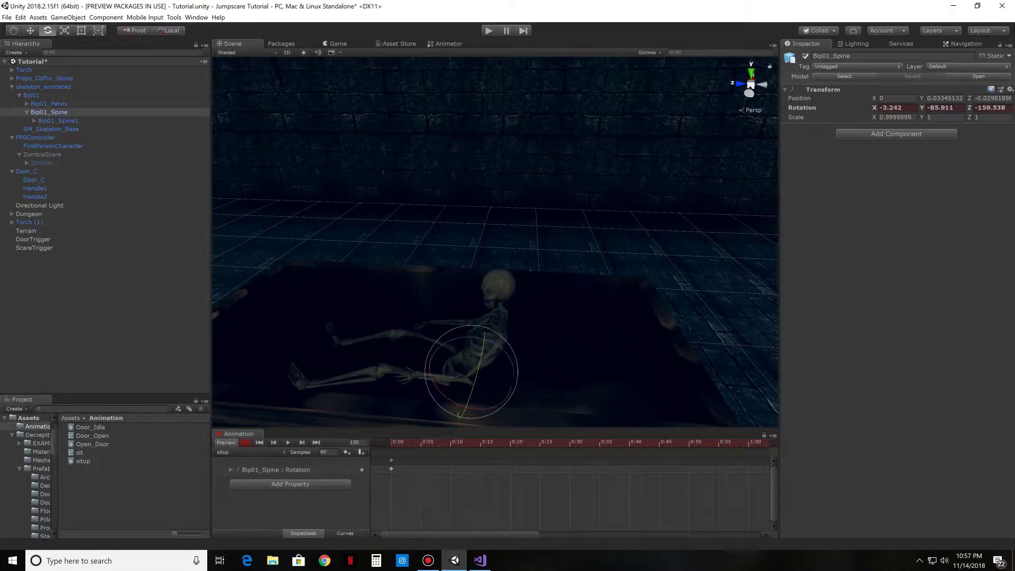
Step: Stop recording, play back the sit-up motion and show the situp clip's settings
{"action": "left_click", "coordinate": [245, 442]}
{"action": "left_click", "coordinate": [288, 443]}
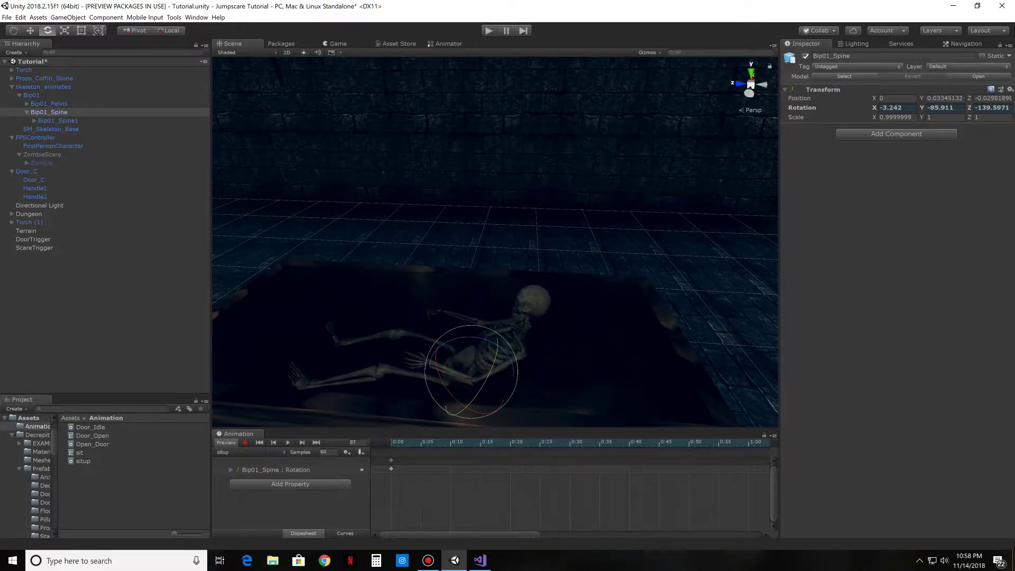
{"action": "left_click", "coordinate": [83, 461]}
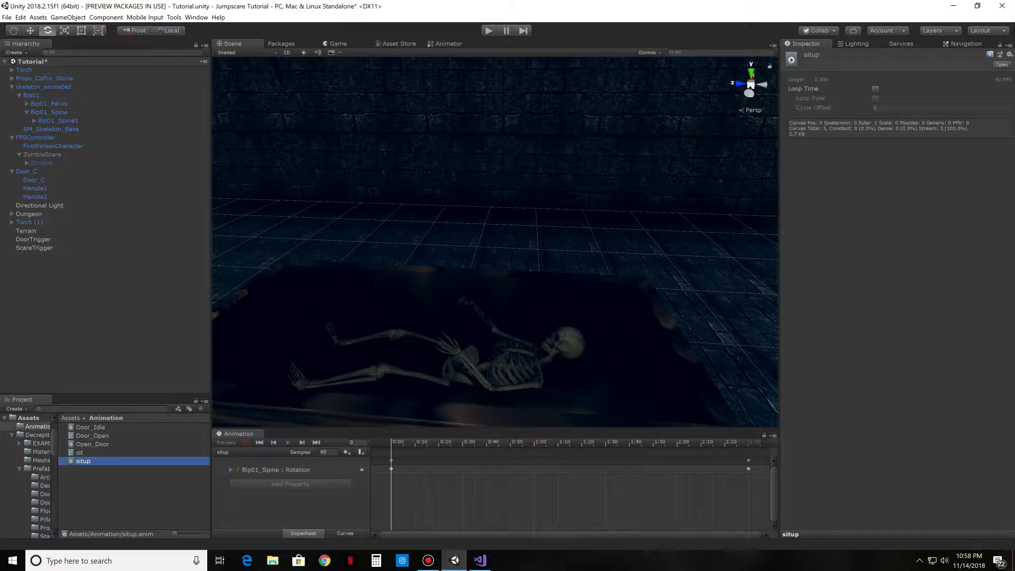
Step: Add an Audio Source component to skeleton_animated
{"action": "right_click_drag", "start_coordinate": [497, 248], "coordinate": [354, 264]}
{"action": "key", "text": "w"}
{"action": "key", "text": "s"}
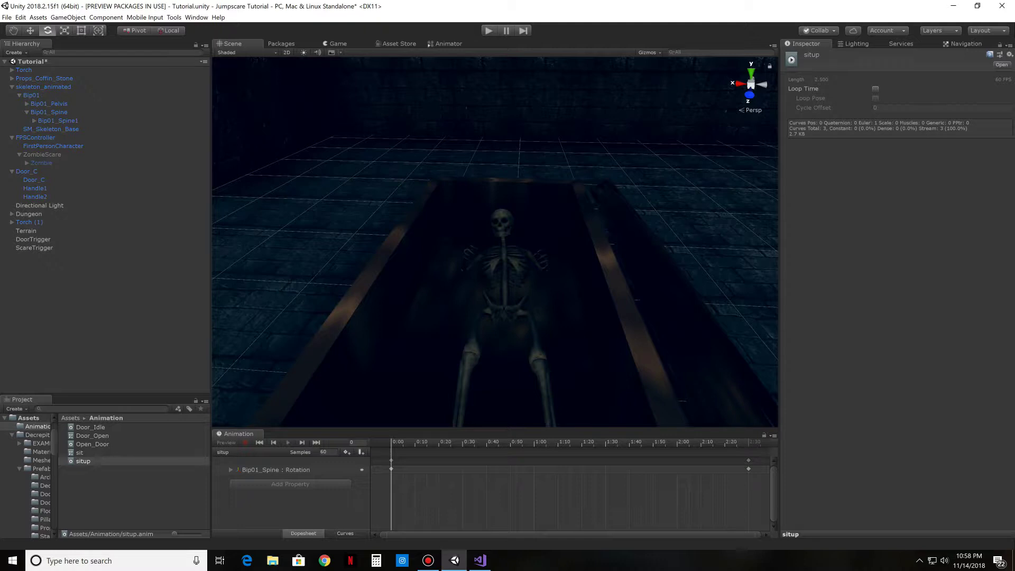
{"action": "left_click", "coordinate": [43, 87]}
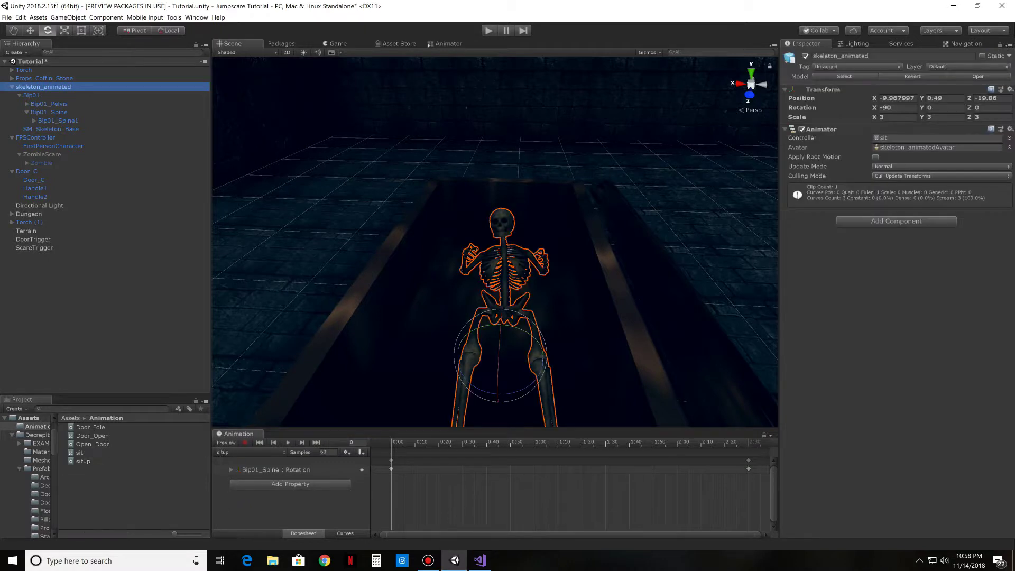
{"action": "left_click", "coordinate": [897, 221]}
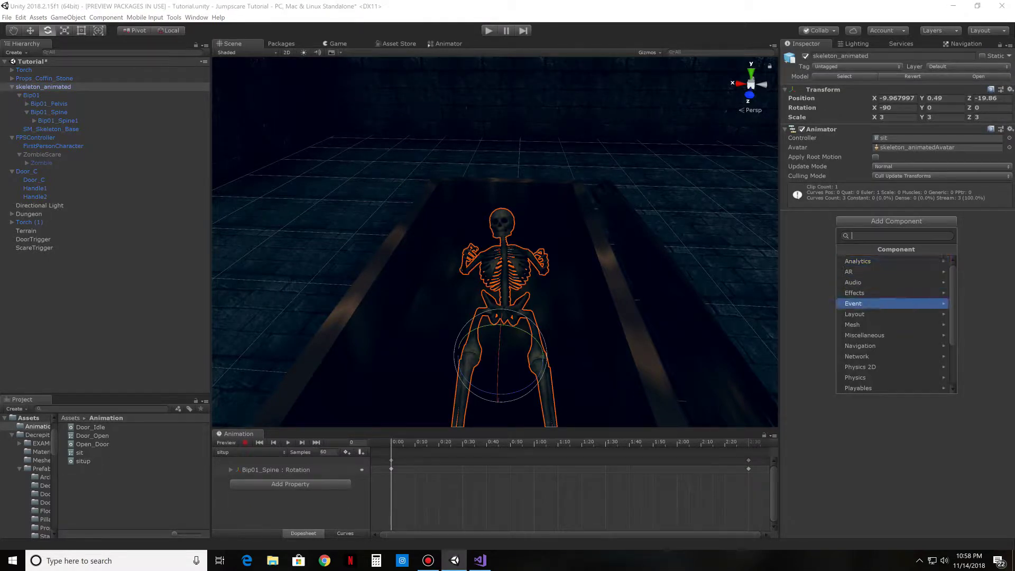
{"action": "key", "text": "Up"}
{"action": "key", "text": "Up"}
{"action": "key", "text": "Up"}
{"action": "key", "text": "Return"}
{"action": "key", "text": "Down"}
{"action": "key", "text": "Down"}
{"action": "key", "text": "Down"}
{"action": "key", "text": "Down"}
{"action": "key", "text": "Down"}
{"action": "key", "text": "Down"}
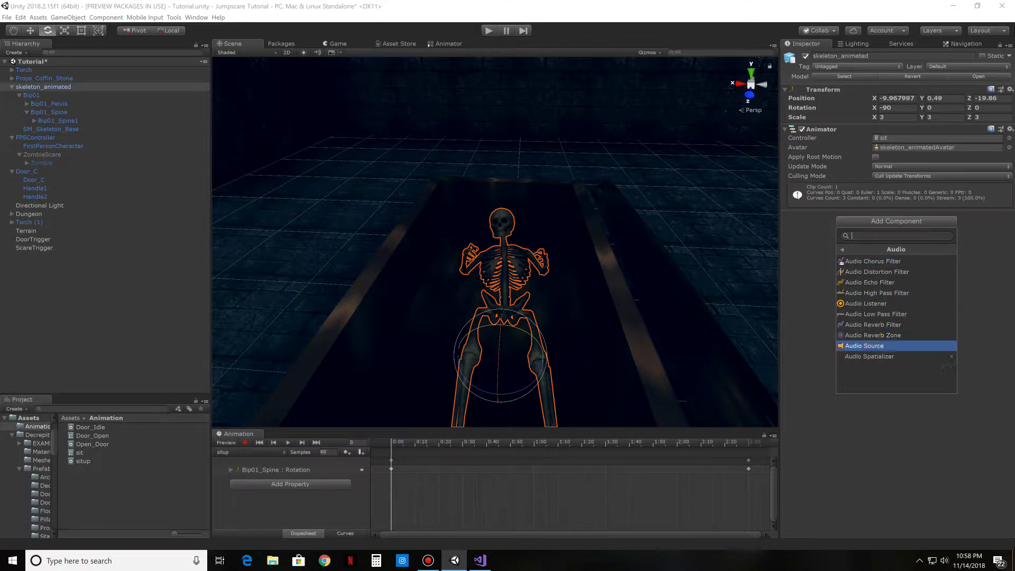
{"action": "key", "text": "Return"}
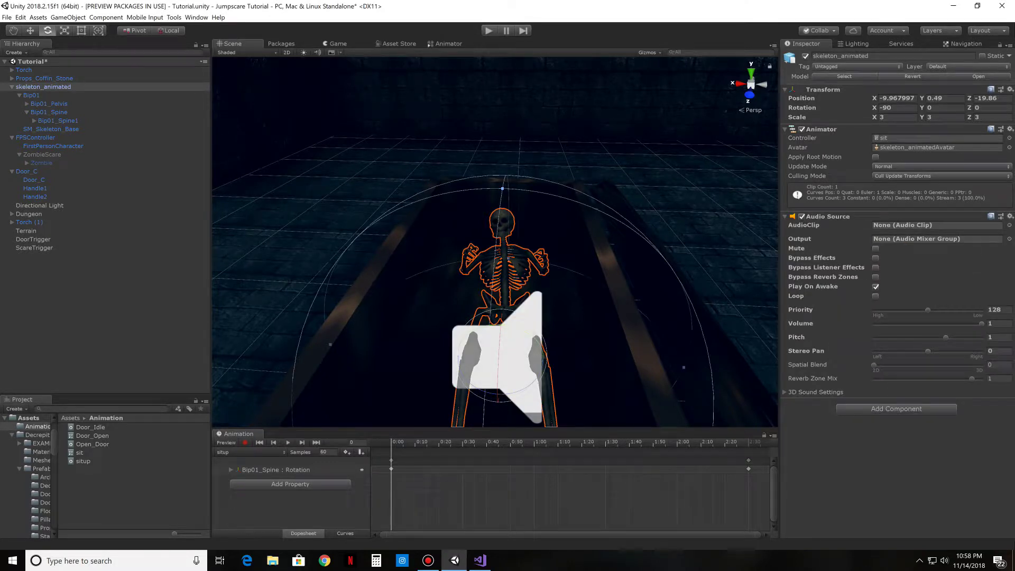
Step: Look through the Horror SFX - 082918 folder and the Wav folder of Horror Sfx for a scare sound
{"action": "left_click", "coordinate": [28, 418]}
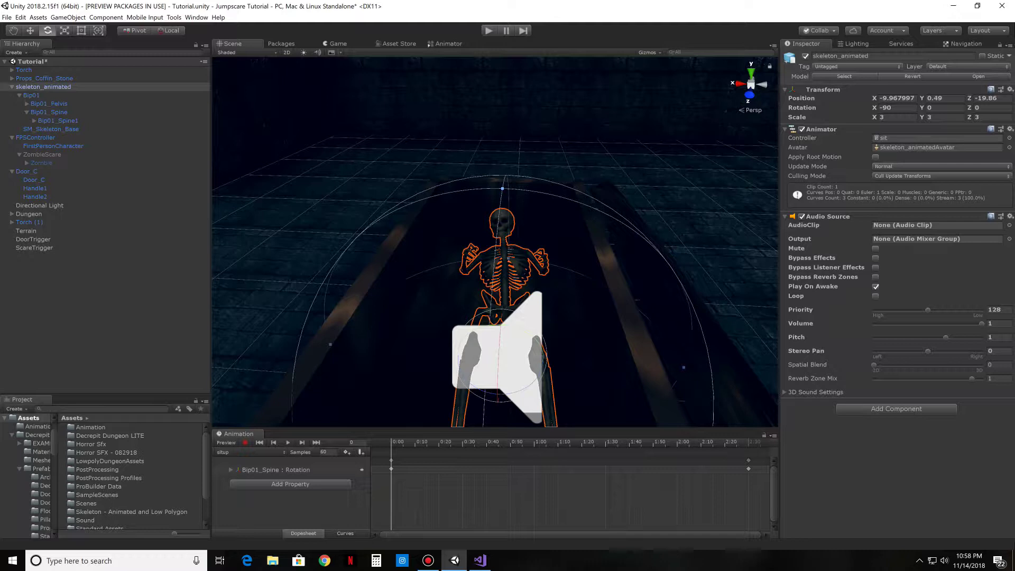
{"action": "scroll", "coordinate": [132, 476], "scroll_direction": "down", "scroll_amount": 2}
{"action": "scroll", "coordinate": [108, 476], "scroll_direction": "up", "scroll_amount": 2}
{"action": "double_click", "coordinate": [106, 452]}
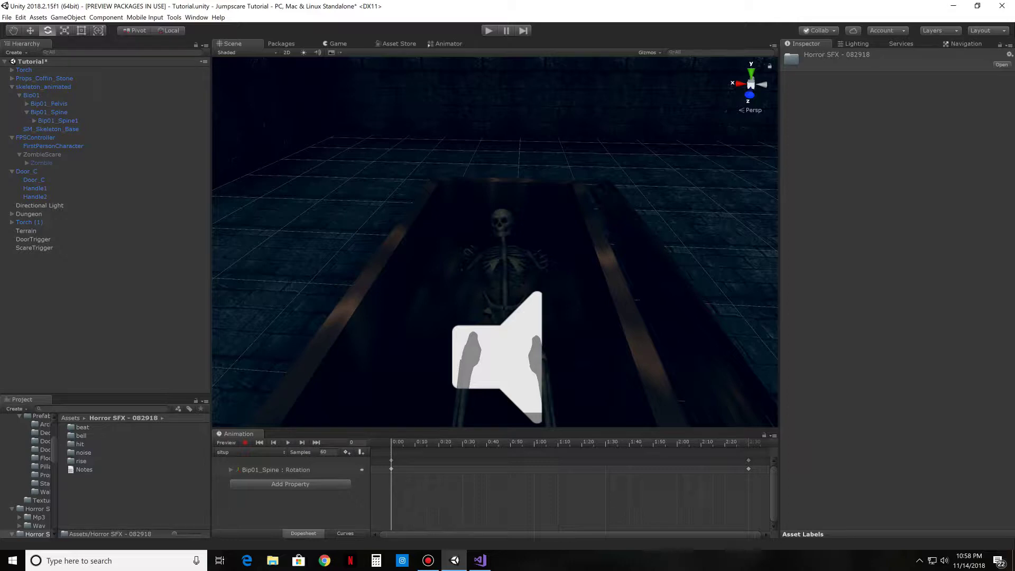
{"action": "key", "text": "BackSpace"}
{"action": "double_click", "coordinate": [91, 445]}
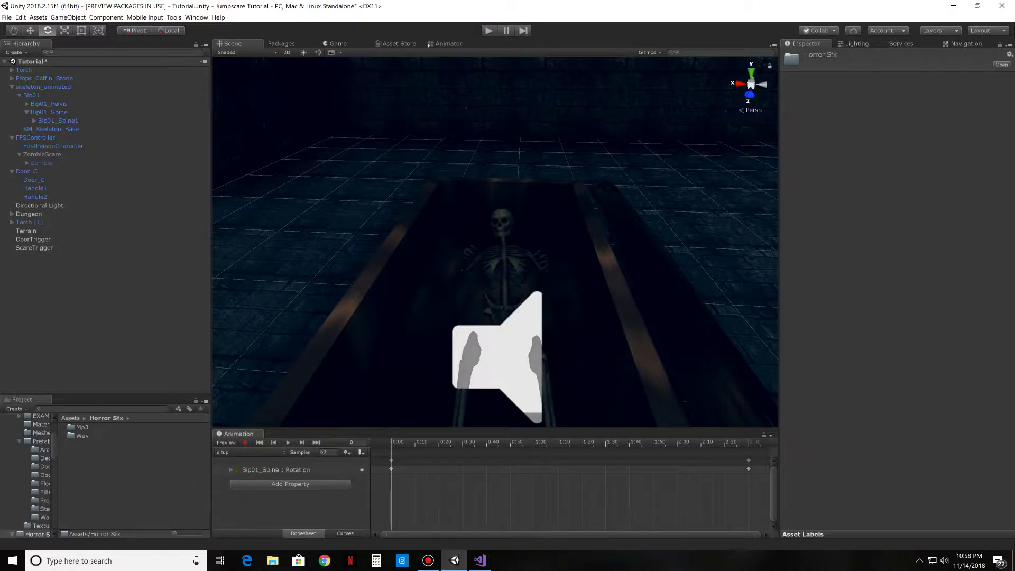
{"action": "double_click", "coordinate": [83, 436]}
{"action": "scroll", "coordinate": [130, 476], "scroll_direction": "down", "scroll_amount": 9}
{"action": "scroll", "coordinate": [130, 476], "scroll_direction": "up", "scroll_amount": 5}
{"action": "scroll", "coordinate": [129, 476], "scroll_direction": "up", "scroll_amount": 2}
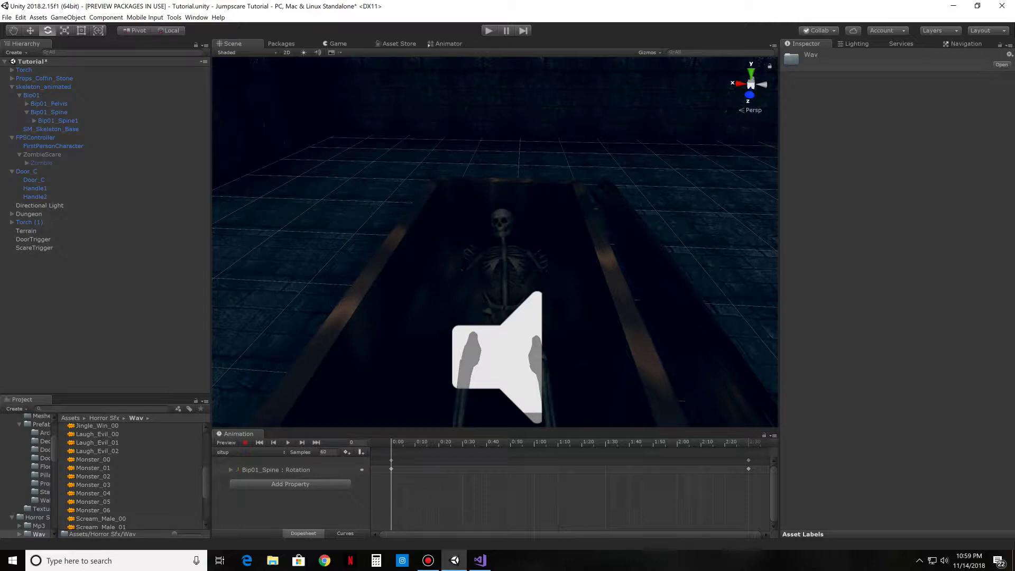
Step: Audition noise34 from the Horror SFX - 082918 noise folder and assign it as the skeleton's audio clip
{"action": "double_click", "coordinate": [93, 460]}
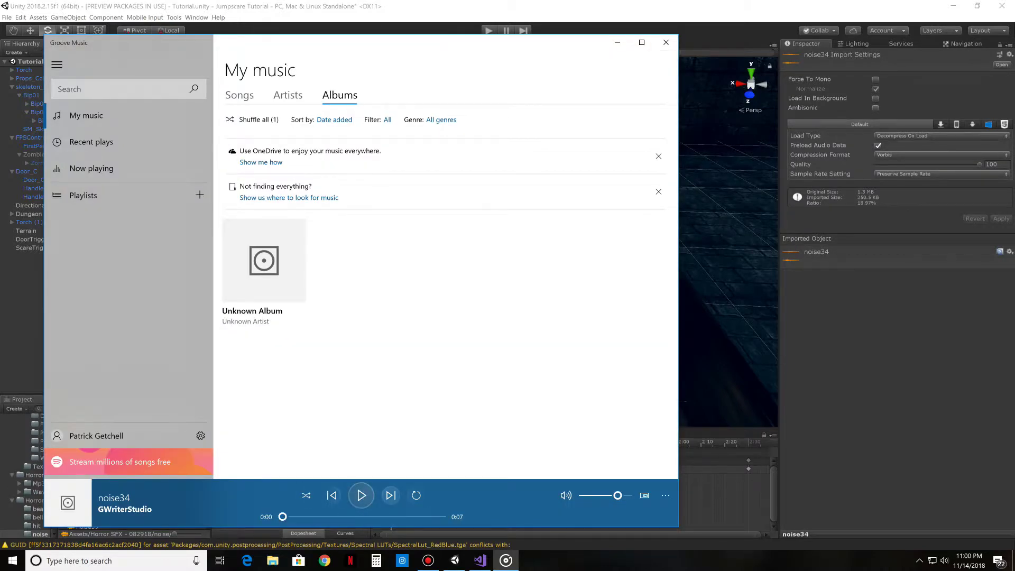
{"action": "left_click", "coordinate": [667, 42]}
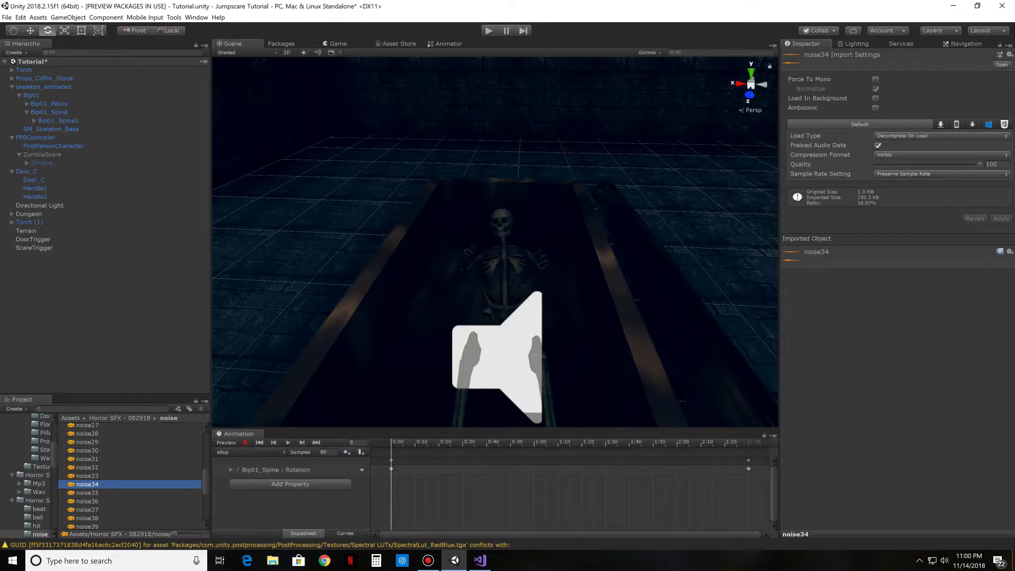
{"action": "left_click_drag", "start_coordinate": [206, 482], "coordinate": [205, 481]}
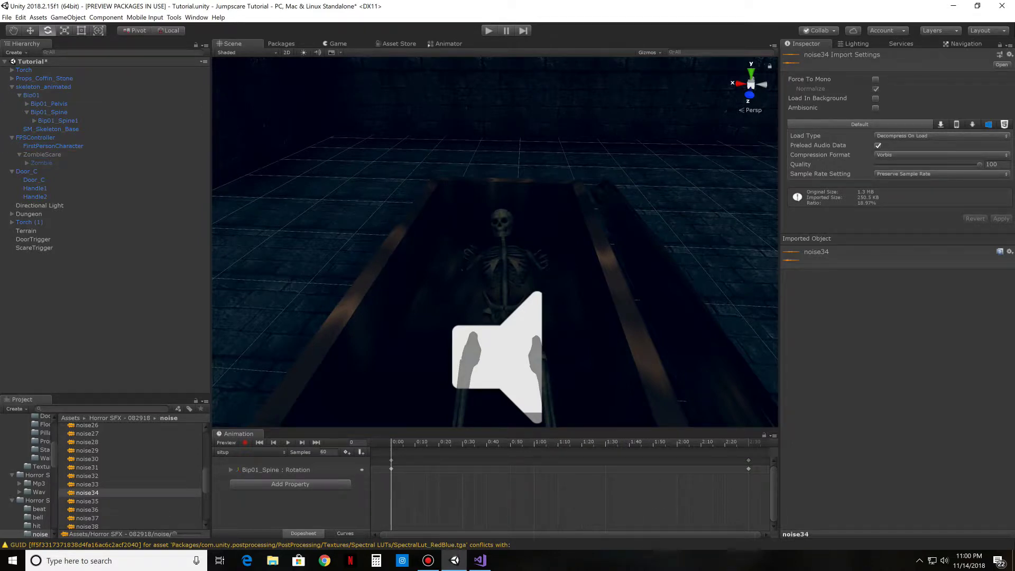
Step: Make skeleton_animated a child of Props_Coffin_Stone and check the coffin's hierarchy
{"action": "left_click_drag", "start_coordinate": [44, 86], "coordinate": [44, 78]}
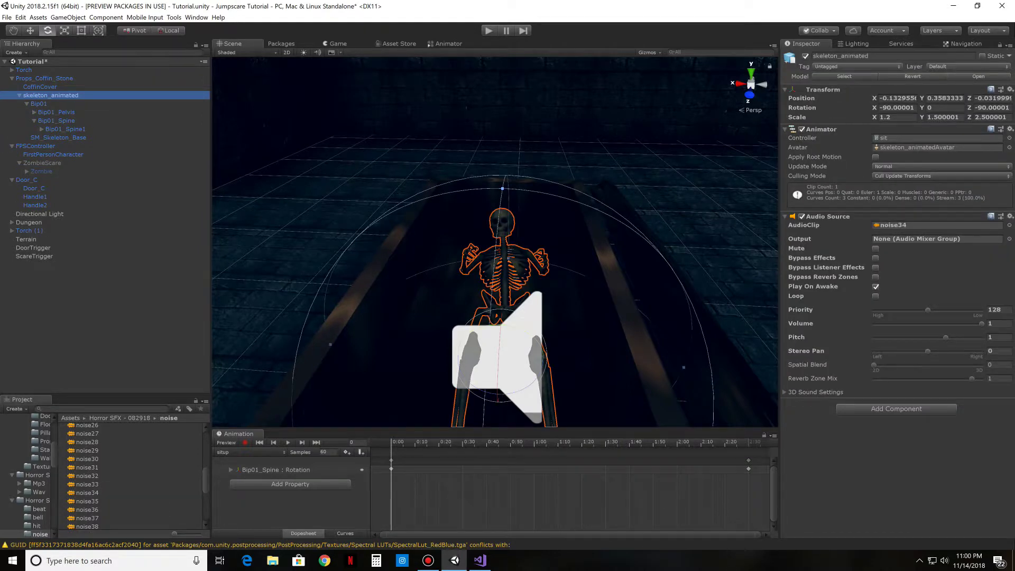
{"action": "left_click", "coordinate": [45, 79]}
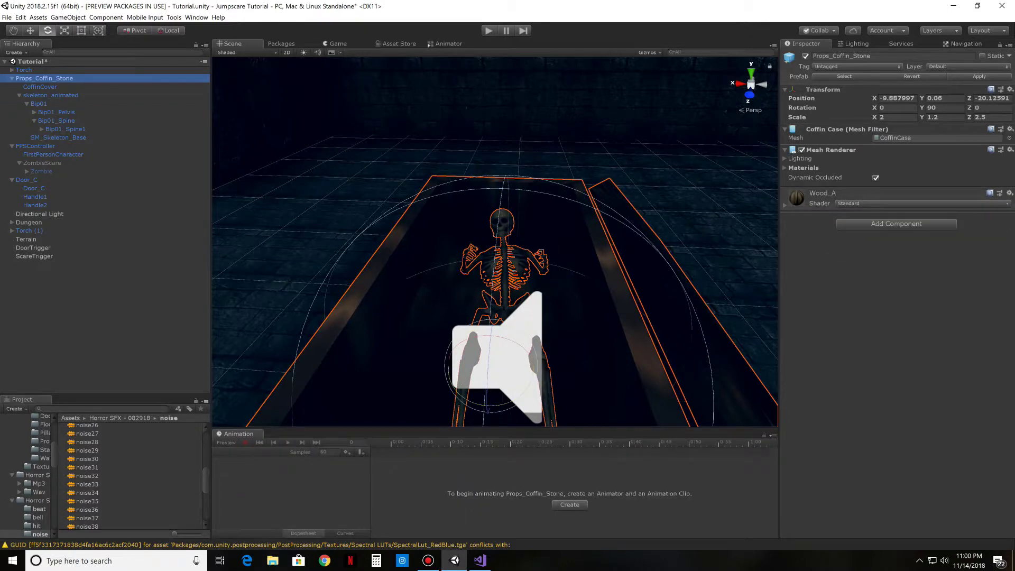
{"action": "key", "text": "Left"}
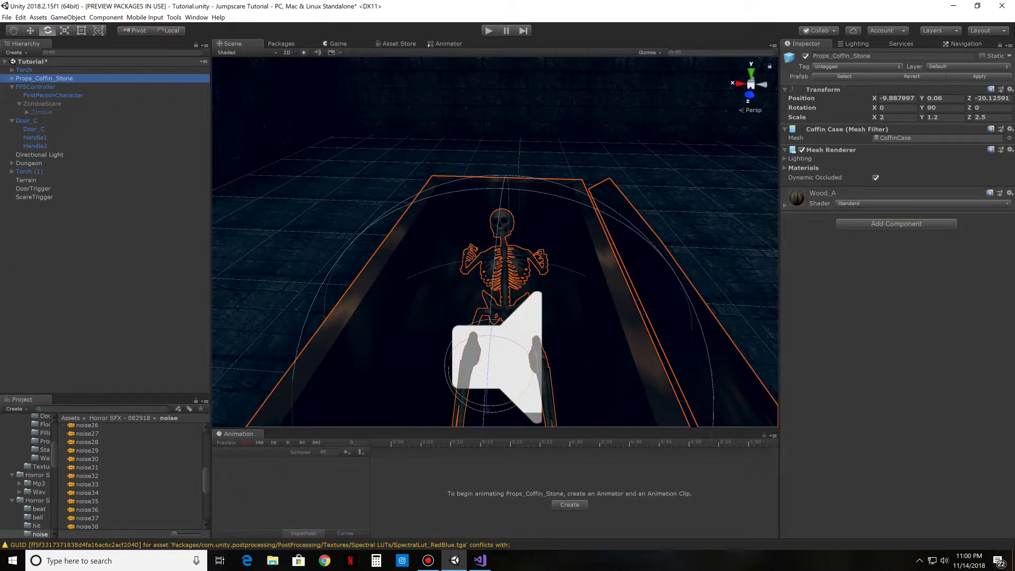
{"action": "key", "text": "Right"}
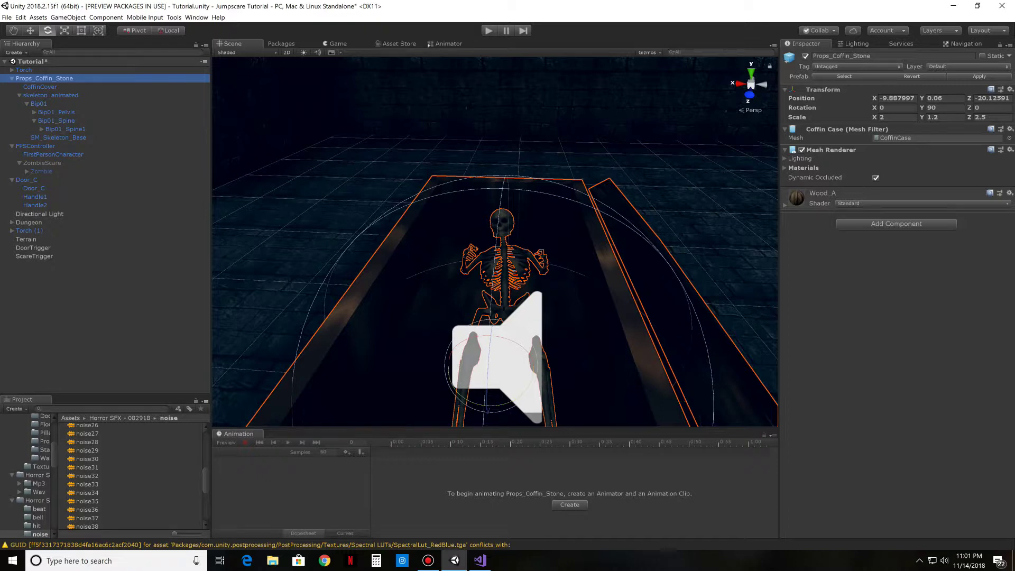
Step: Select skeleton_animated under the coffin and deactivate the whole object
{"action": "key", "text": "Down"}
{"action": "key", "text": "Down"}
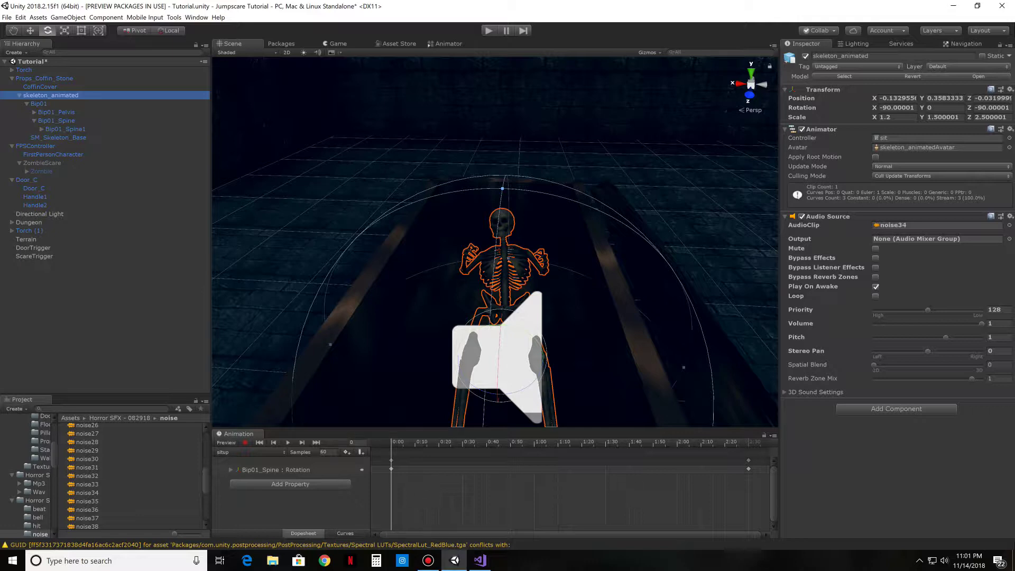
{"action": "right_click", "coordinate": [50, 96]}
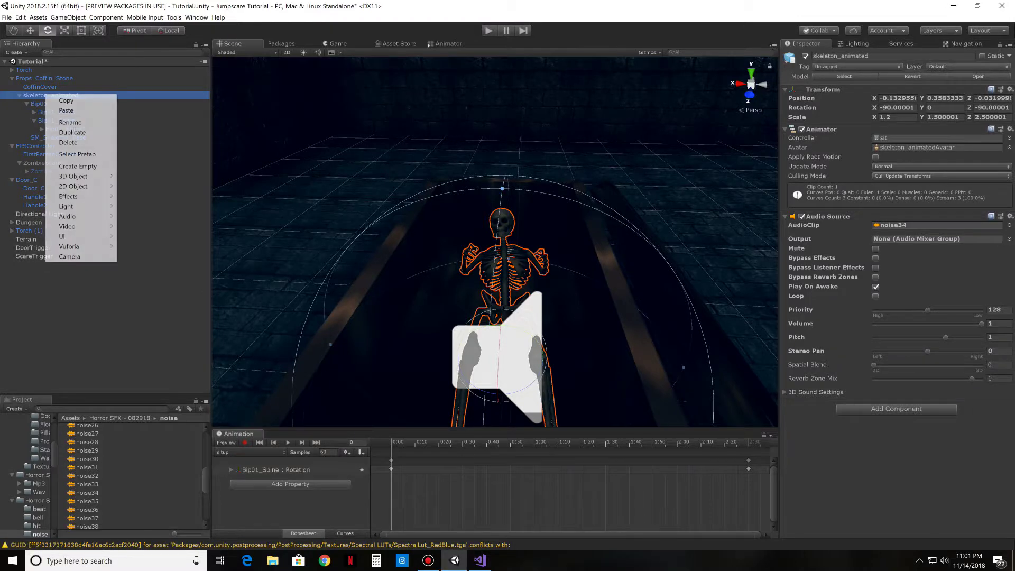
{"action": "left_click", "coordinate": [69, 130]}
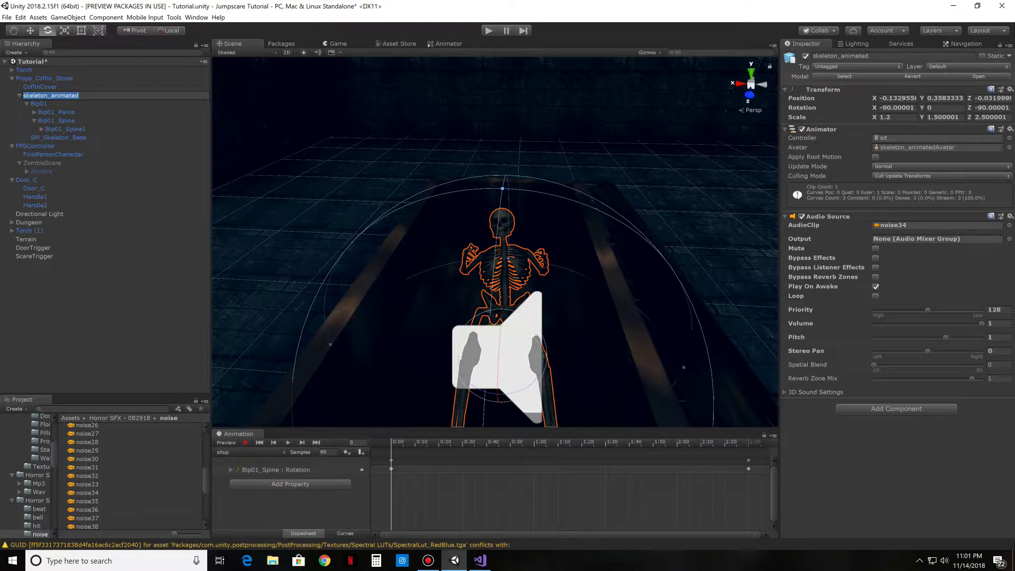
{"action": "left_click", "coordinate": [805, 56]}
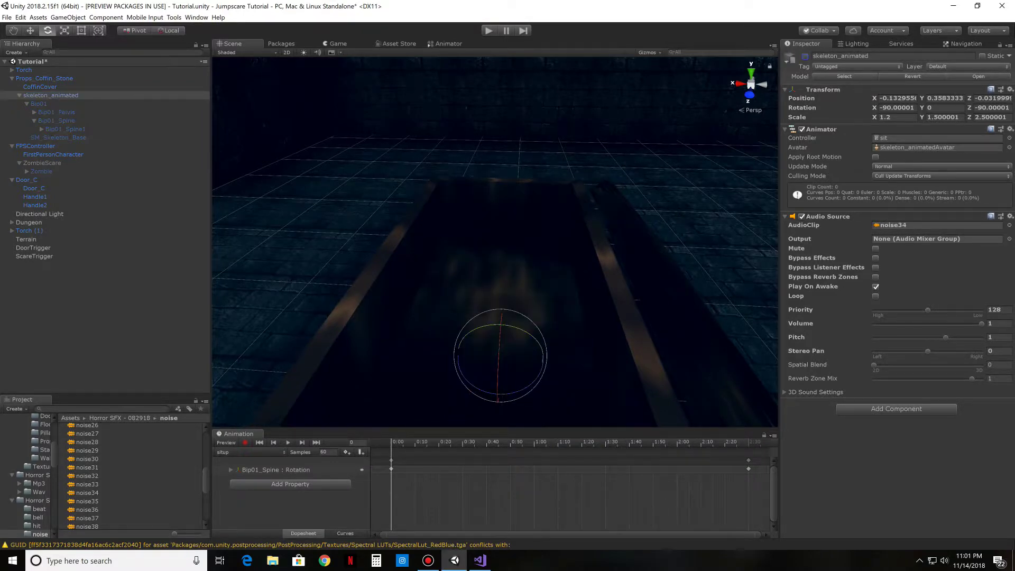
Step: Create a new script named Jumpscare on the ScareTrigger object
{"action": "right_click_drag", "start_coordinate": [608, 264], "coordinate": [423, 191]}
{"action": "key", "text": "w"}
{"action": "key", "text": "s"}
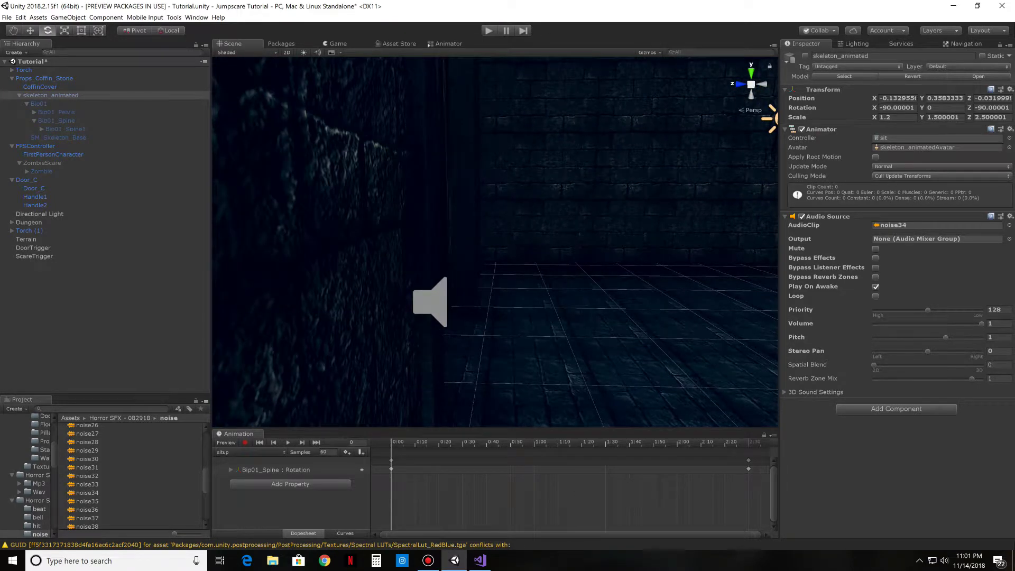
{"action": "left_click", "coordinate": [34, 256]}
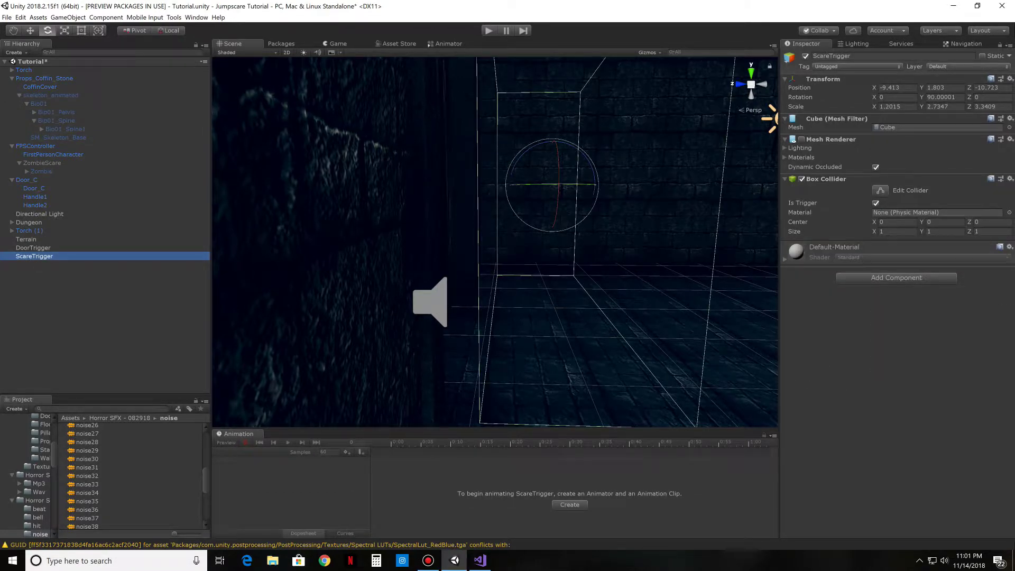
{"action": "left_click", "coordinate": [1010, 247]}
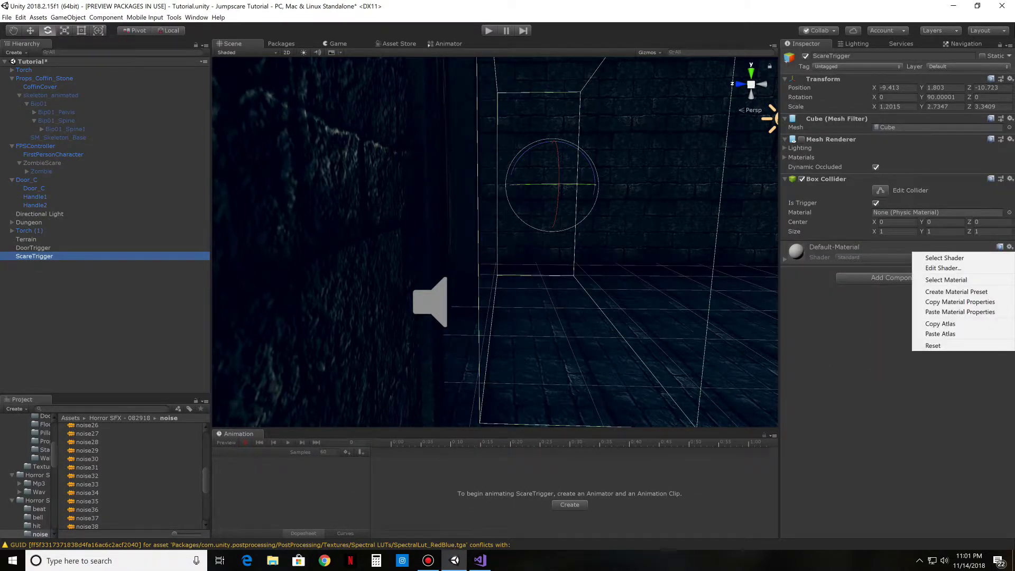
{"action": "left_click", "coordinate": [872, 277]}
{"action": "key", "text": "Down"}
{"action": "key", "text": "Down"}
{"action": "key", "text": "Down"}
{"action": "key", "text": "Down"}
{"action": "key", "text": "Down"}
{"action": "key", "text": "Down"}
{"action": "key", "text": "Down"}
{"action": "key", "text": "Down"}
{"action": "key", "text": "Down"}
{"action": "key", "text": "Down"}
{"action": "key", "text": "Down"}
{"action": "key", "text": "Down"}
{"action": "key", "text": "Down"}
{"action": "key", "text": "Down"}
{"action": "key", "text": "Down"}
{"action": "key", "text": "Down"}
{"action": "key", "text": "Down"}
{"action": "key", "text": "Down"}
{"action": "key", "text": "Down"}
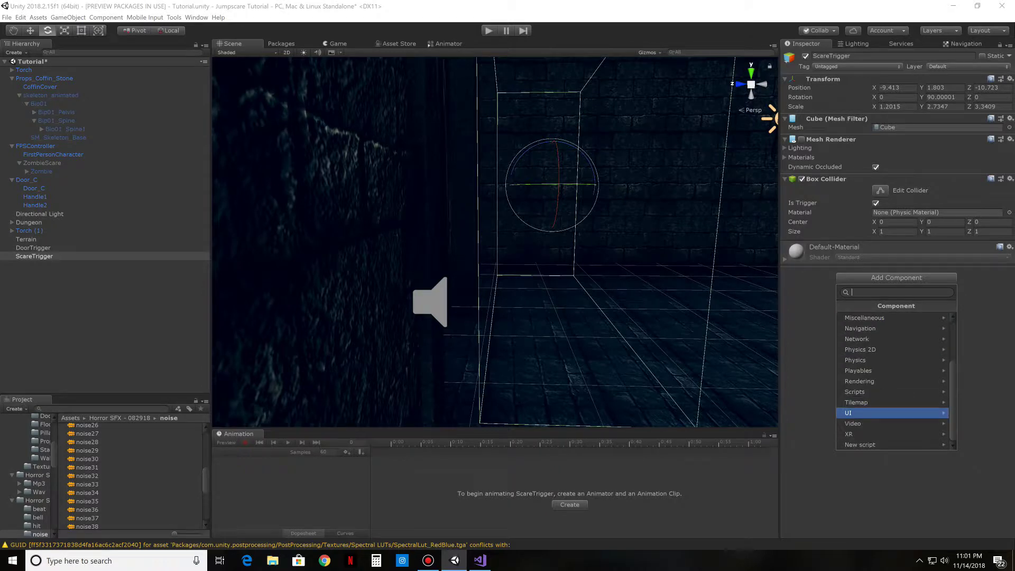
{"action": "key", "text": "Return"}
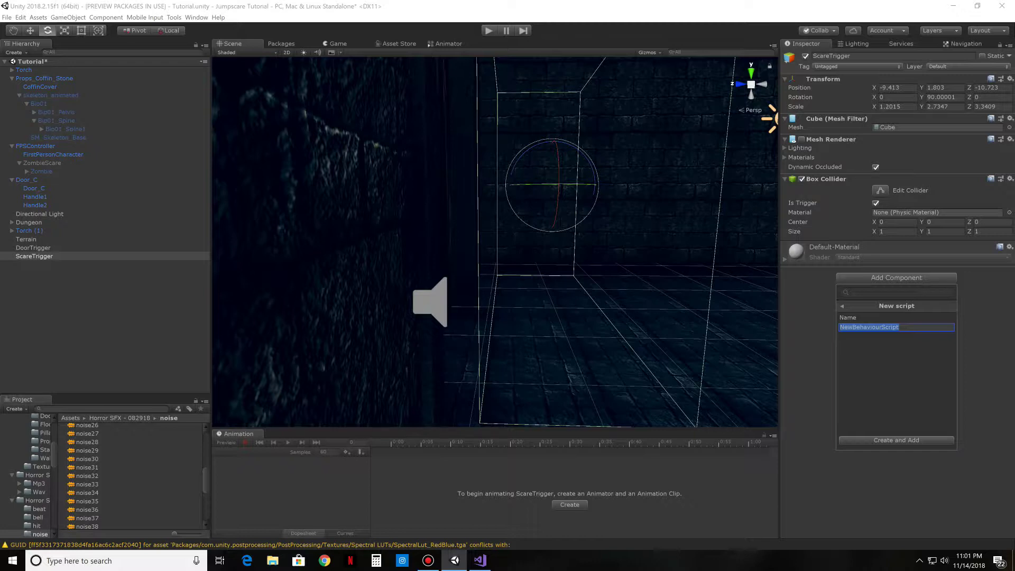
{"action": "type", "text": "Jumpscare"}
{"action": "key", "text": "Return"}
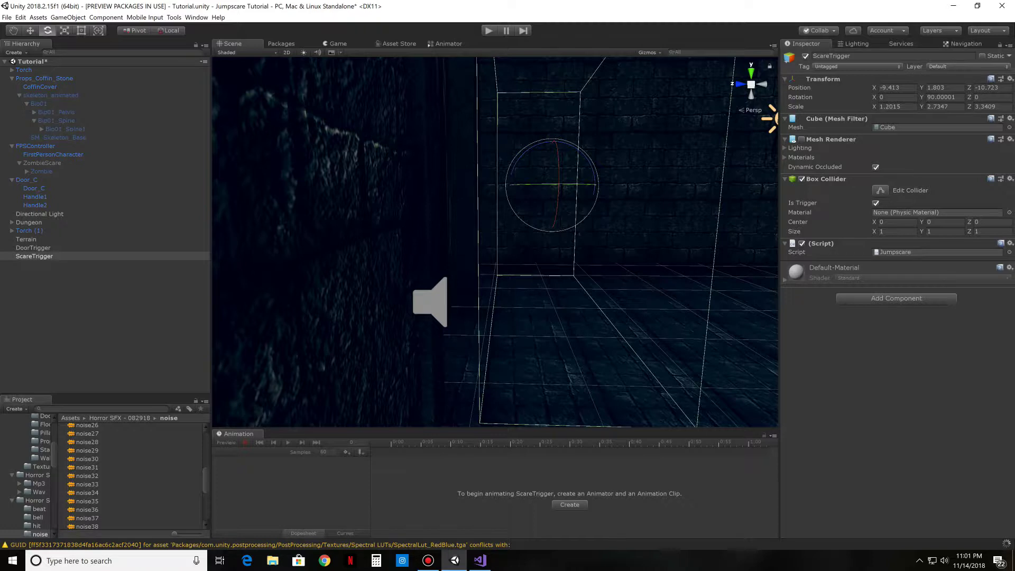
Step: Open the Jumpscare script in Visual Studio and delete the default comments above Start and Update
{"action": "left_click", "coordinate": [1010, 244]}
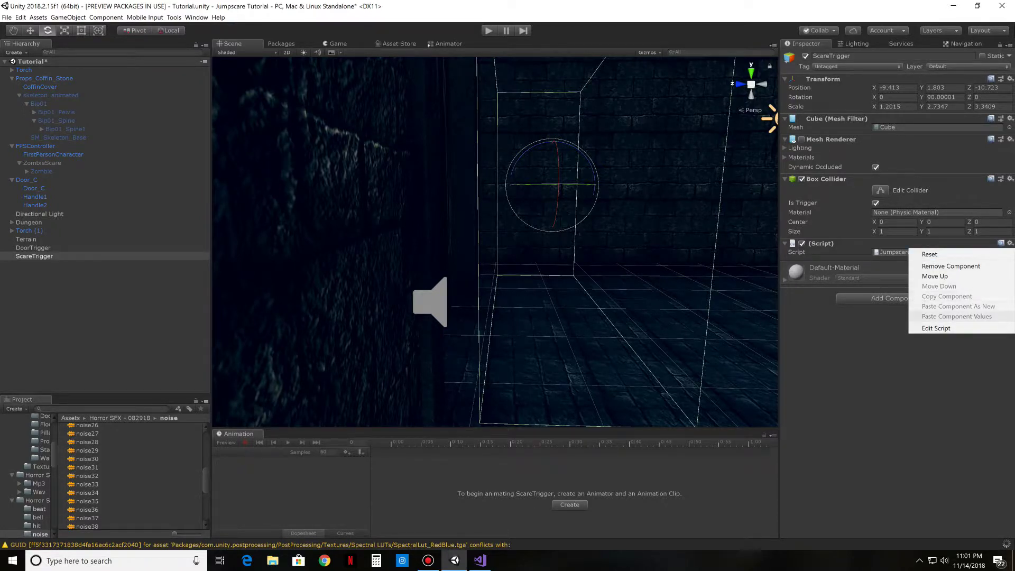
{"action": "left_click", "coordinate": [936, 328]}
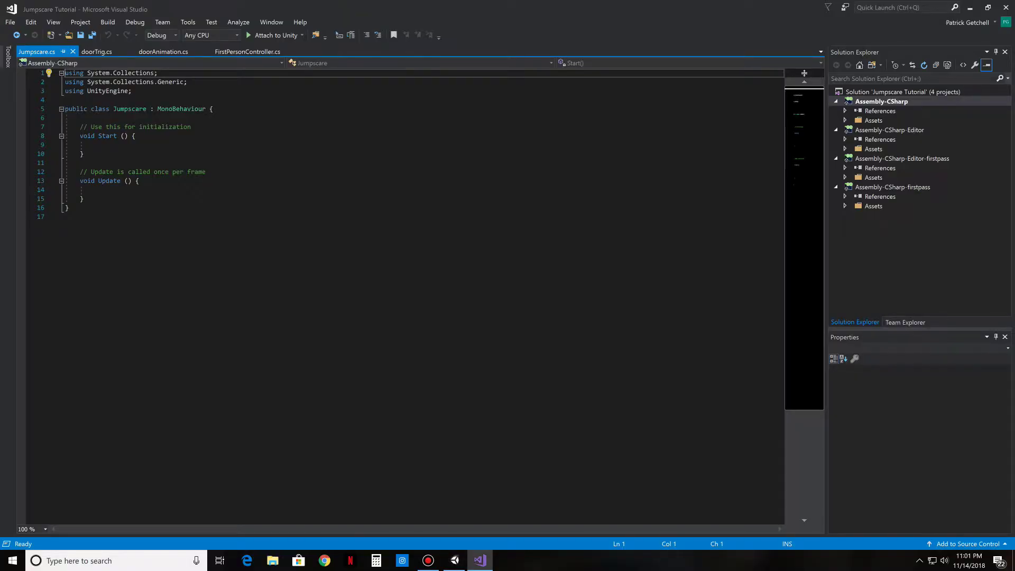
{"action": "left_click_drag", "start_coordinate": [206, 172], "coordinate": [80, 172]}
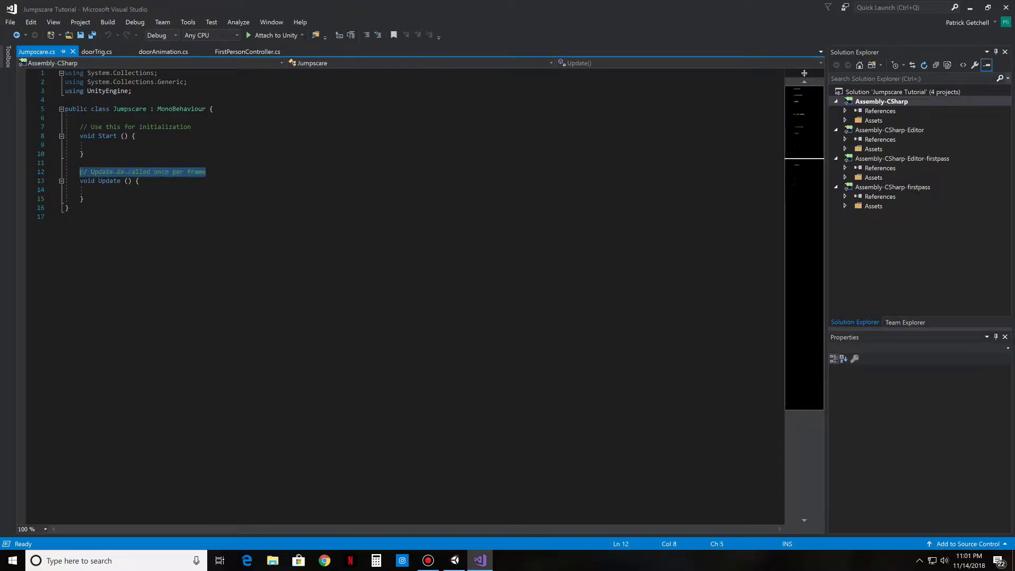
{"action": "key", "text": "BackSpace"}
{"action": "left_click", "coordinate": [191, 127]}
{"action": "left_click_drag", "start_coordinate": [191, 127], "coordinate": [79, 127]}
{"action": "key", "text": "BackSpace"}
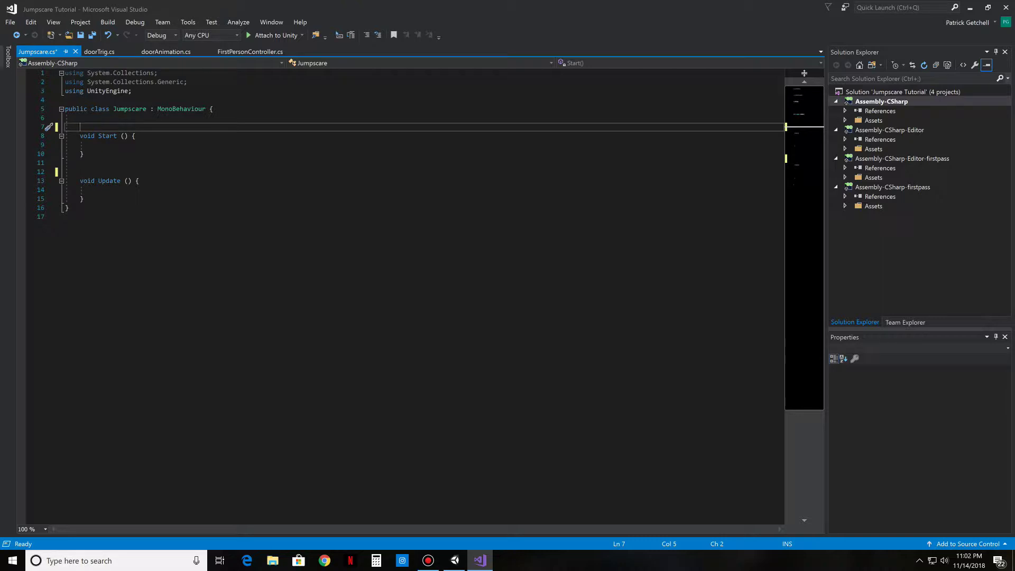
Step: Declare a public GameObject variable named playercam at the start of the Jumpscare class
{"action": "key", "text": "Return"}
{"action": "key", "text": "Up"}
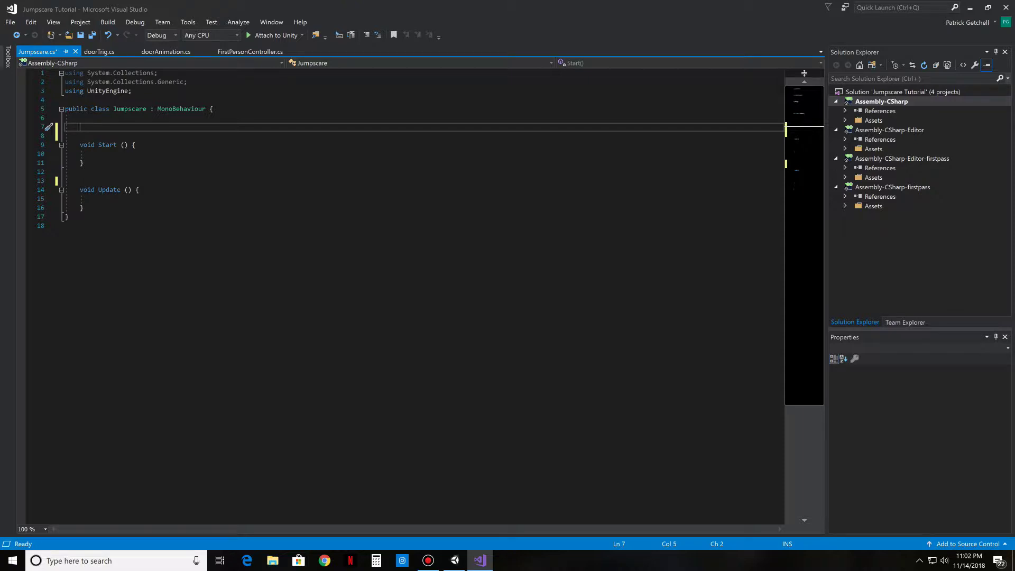
{"action": "type", "text": "pu"}
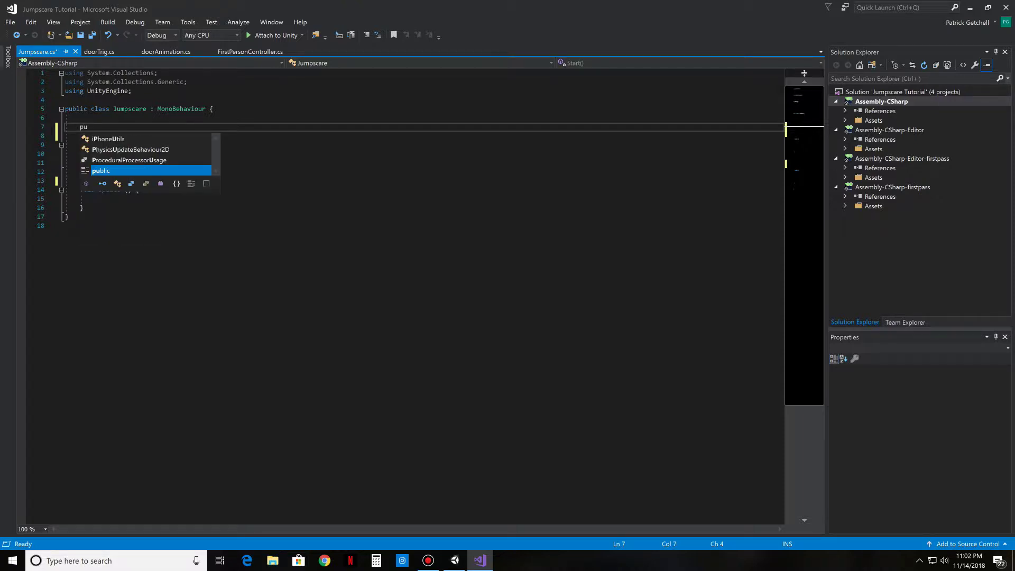
{"action": "type", "text": "blic GameObject "}
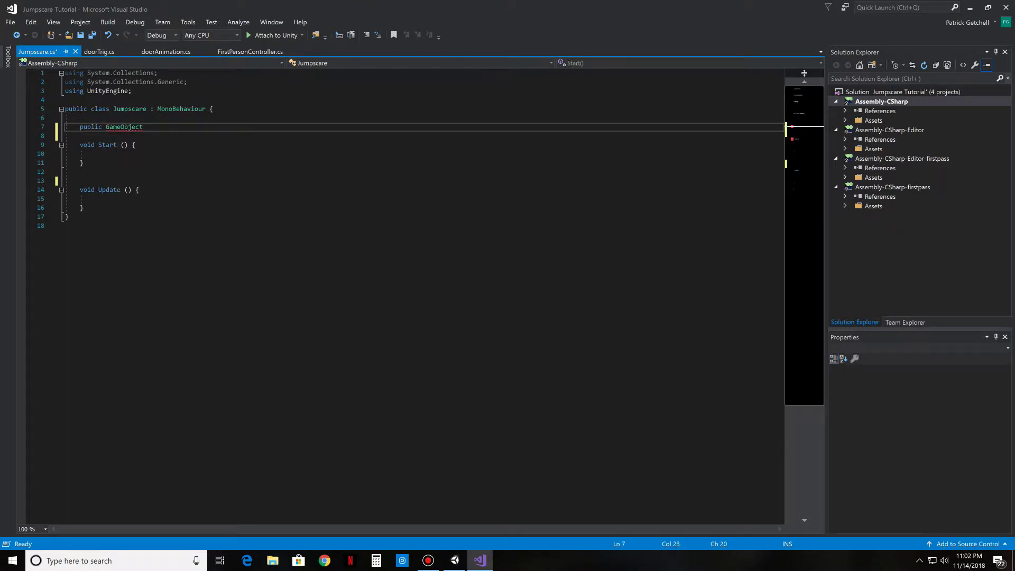
{"action": "type", "text": "playercam;"}
{"action": "key", "text": "Return"}
Step: Declare a public GameObject variable named zomcam below playercam
{"action": "type", "text": "pub"}
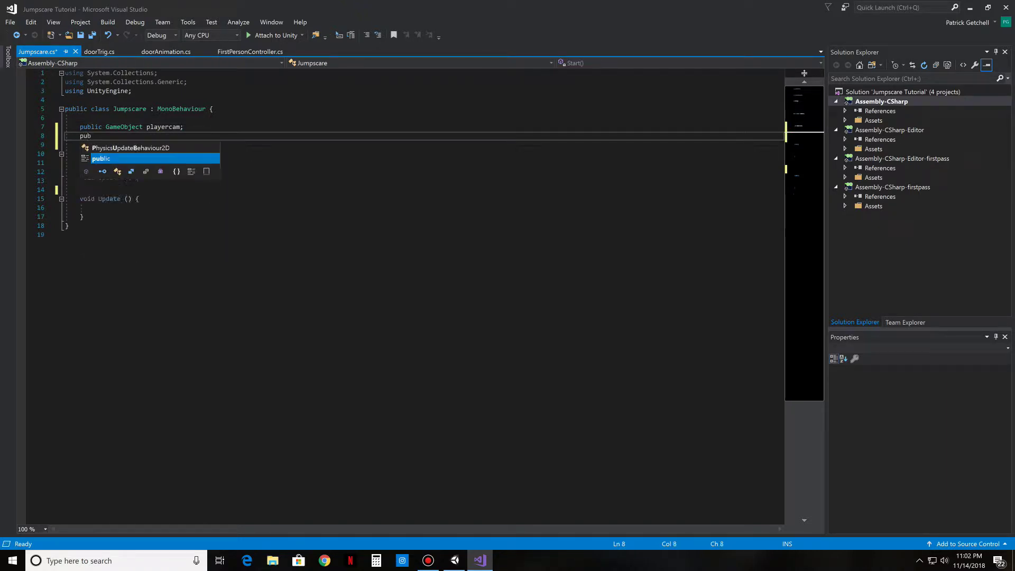
{"action": "type", "text": "lic game"}
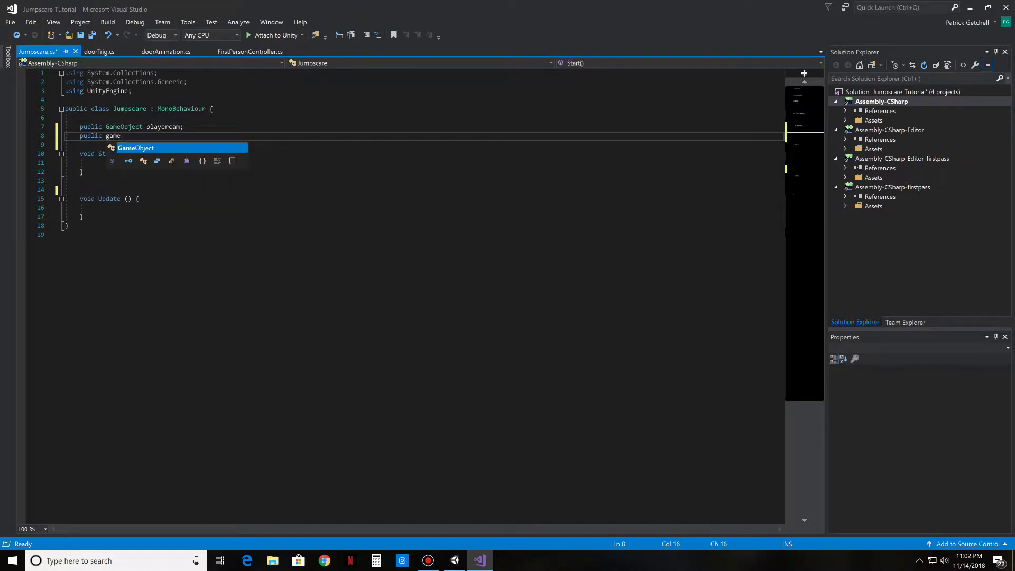
{"action": "type", "text": "object"}
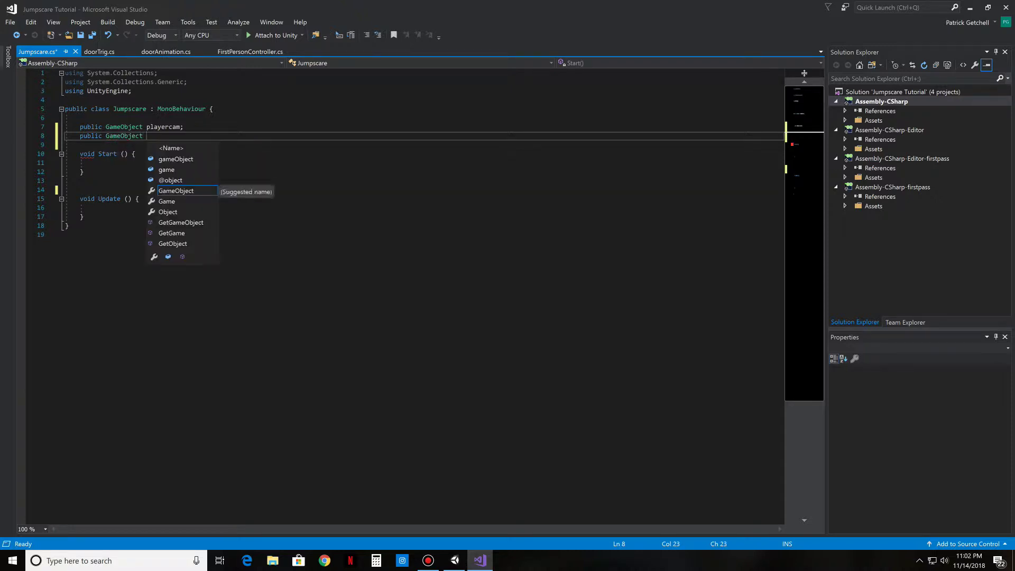
{"action": "type", "text": " zom"}
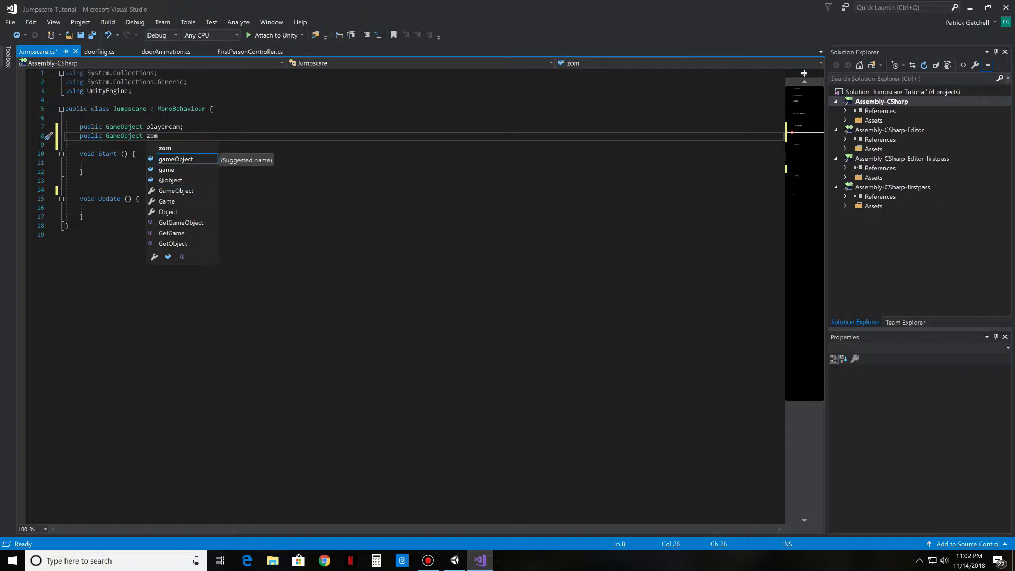
{"action": "type", "text": "cam;"}
{"action": "key", "text": "Return"}
Step: Declare a public GameObject variable named skeleton below zomcam, followed by an empty line
{"action": "type", "text": "public "}
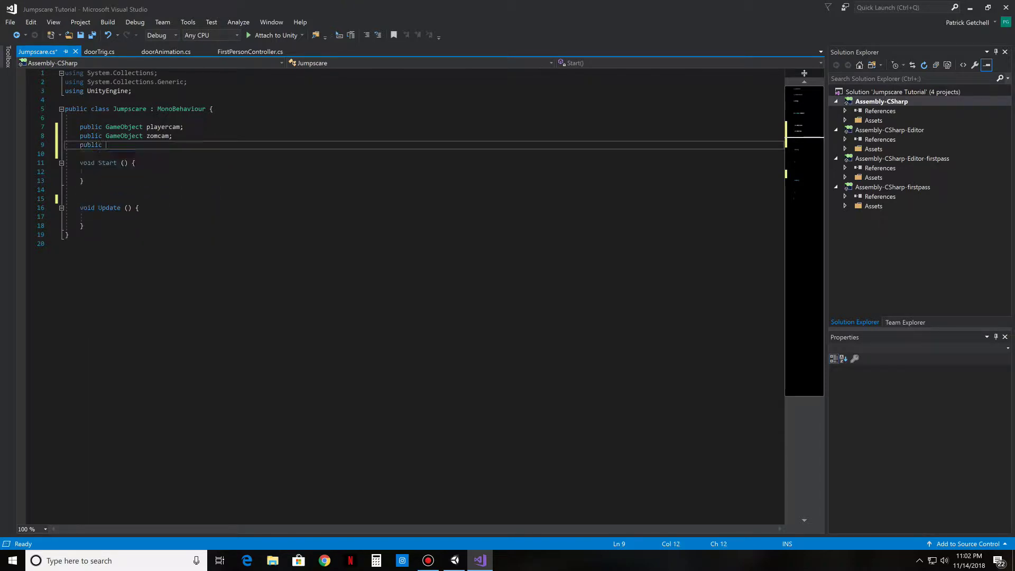
{"action": "type", "text": "GameObject"}
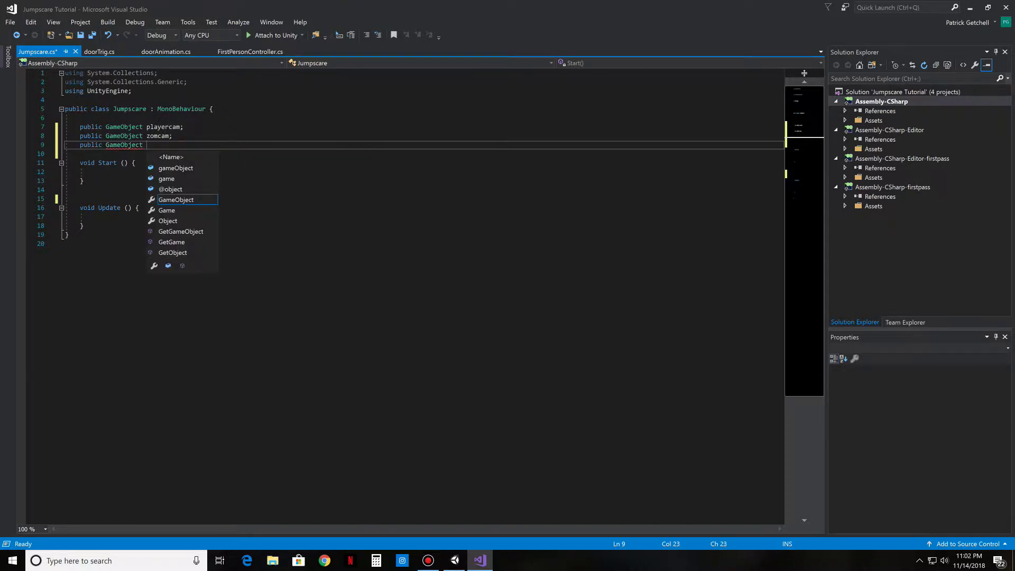
{"action": "type", "text": " skeleton"}
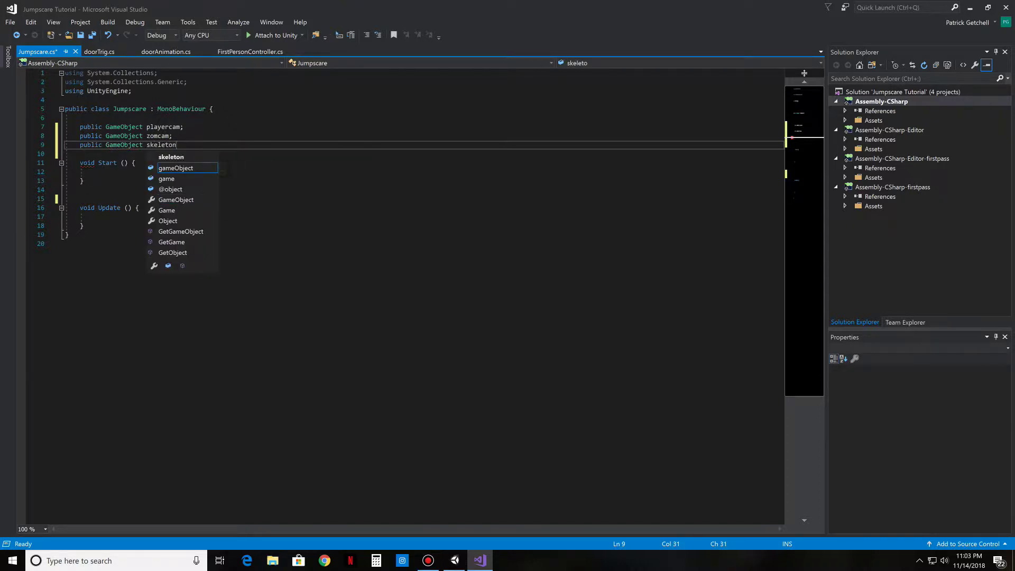
{"action": "type", "text": ";"}
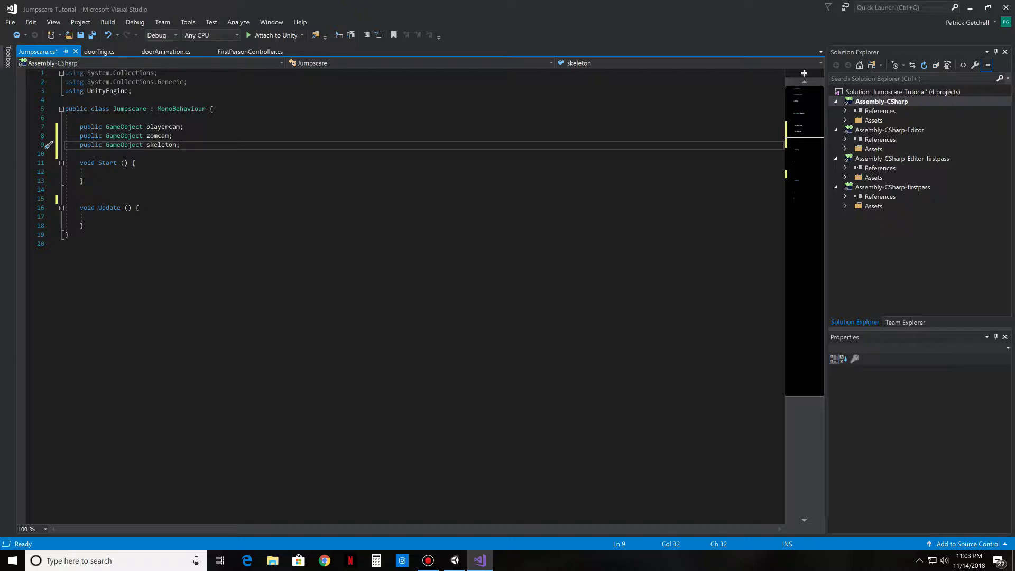
{"action": "key", "text": "Return"}
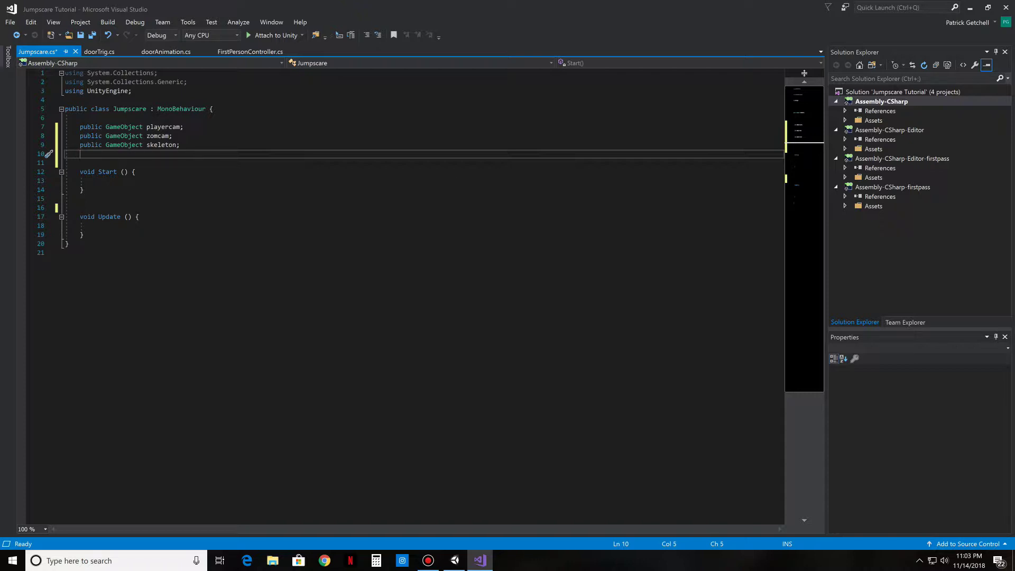
{"action": "type", "text": "\\"}
{"action": "key", "text": "BackSpace"}
Step: Switch back to Unity and add an Audio Source component to the Zombie object under ZombieScare
{"action": "key", "text": "alt+Tab"}
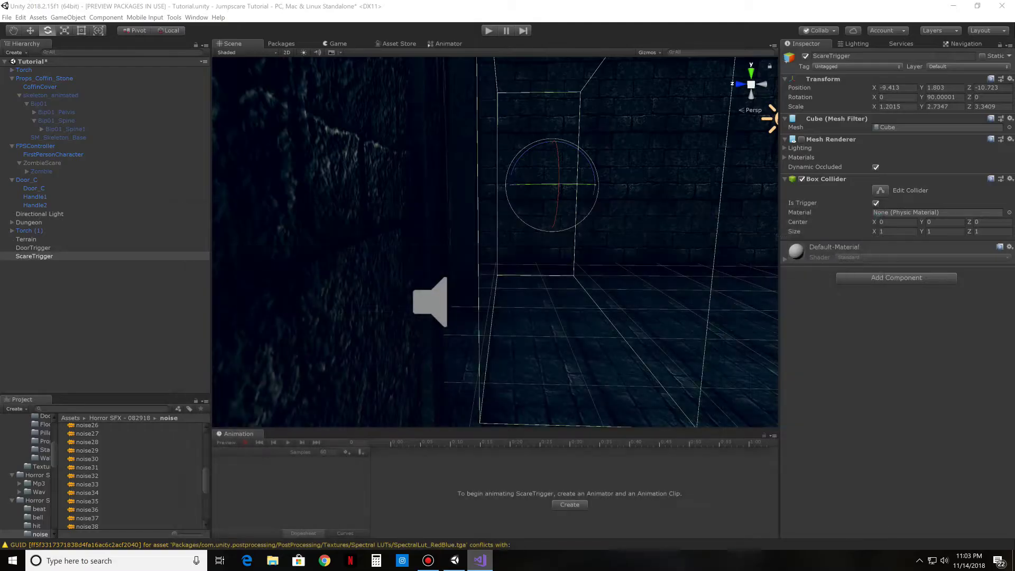
{"action": "left_click", "coordinate": [455, 560]}
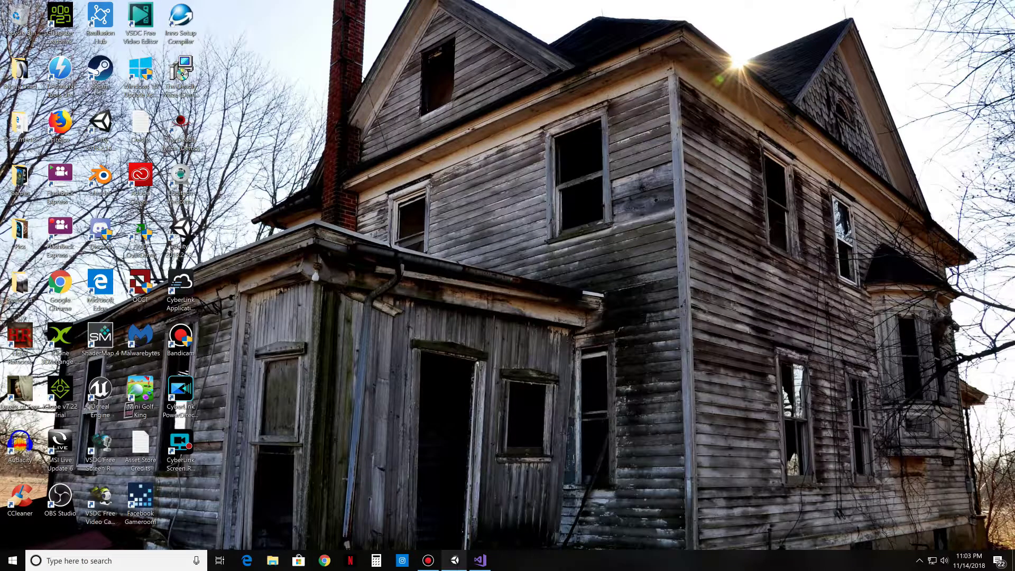
{"action": "left_click", "coordinate": [455, 560]}
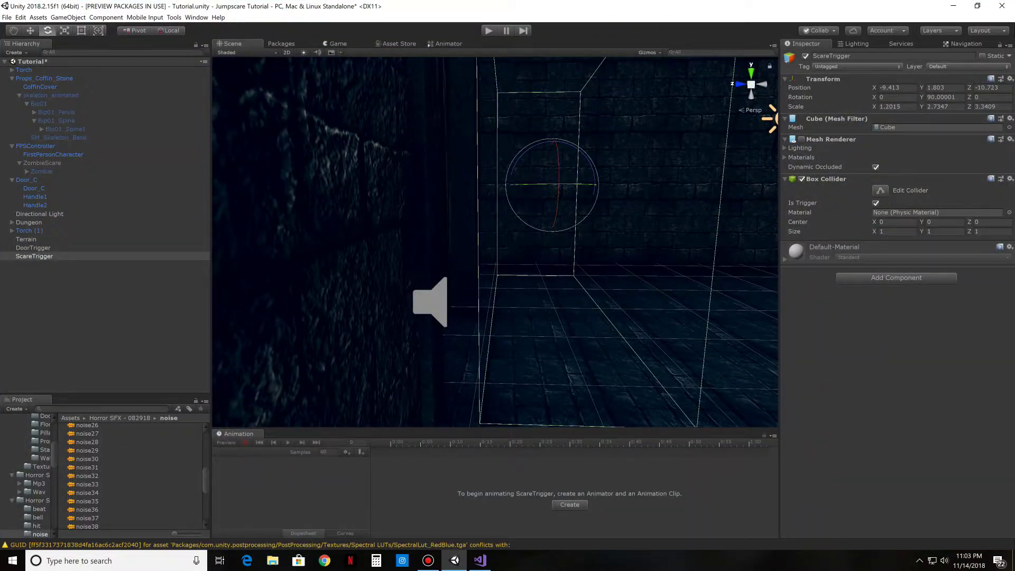
{"action": "left_click", "coordinate": [41, 172]}
{"action": "left_click", "coordinate": [896, 221]}
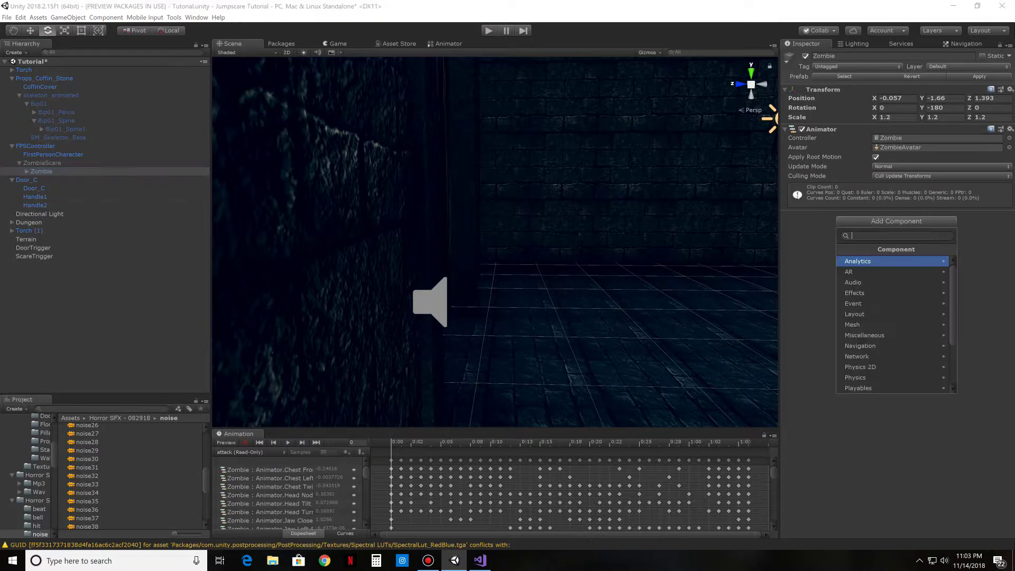
{"action": "key", "text": "Down"}
{"action": "key", "text": "Down"}
{"action": "key", "text": "Down"}
{"action": "key", "text": "Down"}
{"action": "key", "text": "Down"}
{"action": "key", "text": "Down"}
{"action": "key", "text": "Down"}
{"action": "key", "text": "Down"}
{"action": "key", "text": "Down"}
{"action": "key", "text": "Down"}
{"action": "key", "text": "Down"}
{"action": "key", "text": "Down"}
{"action": "key", "text": "Down"}
{"action": "key", "text": "Down"}
{"action": "key", "text": "Down"}
{"action": "key", "text": "Down"}
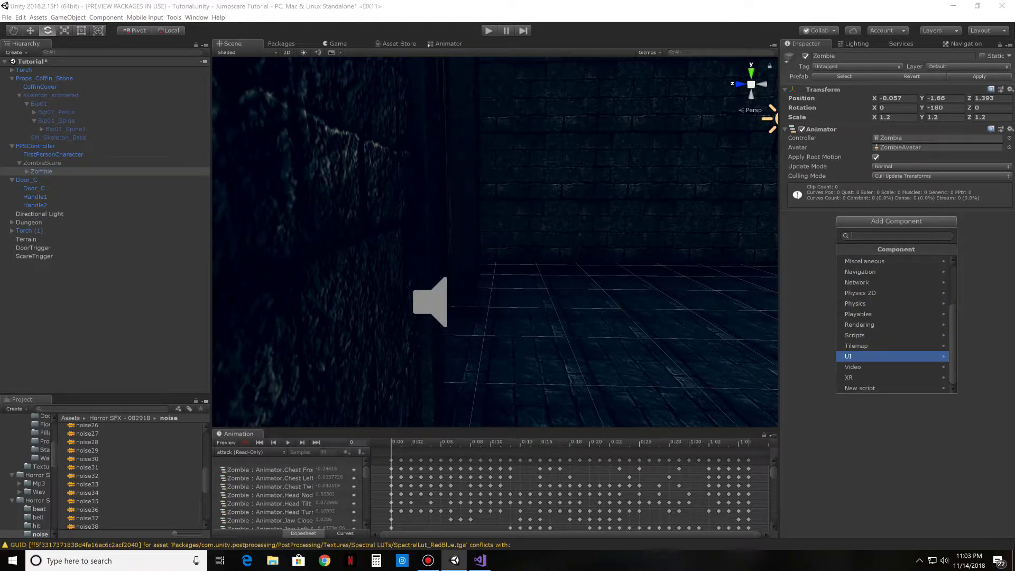
{"action": "key", "text": "Up"}
{"action": "key", "text": "Up"}
{"action": "key", "text": "Up"}
{"action": "key", "text": "Down"}
{"action": "key", "text": "Down"}
{"action": "key", "text": "Down"}
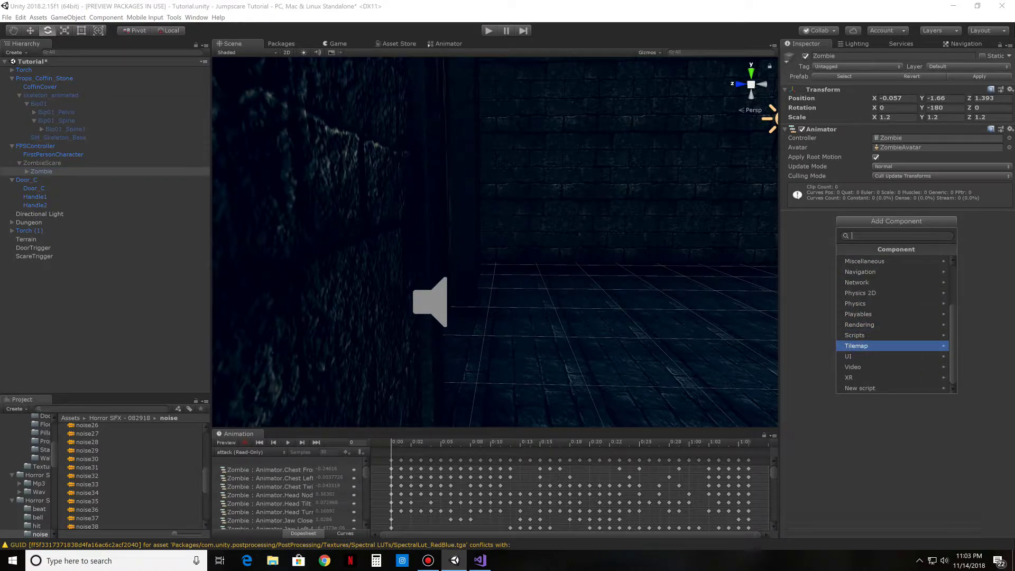
{"action": "key", "text": "Up"}
{"action": "key", "text": "Down"}
{"action": "key", "text": "Down"}
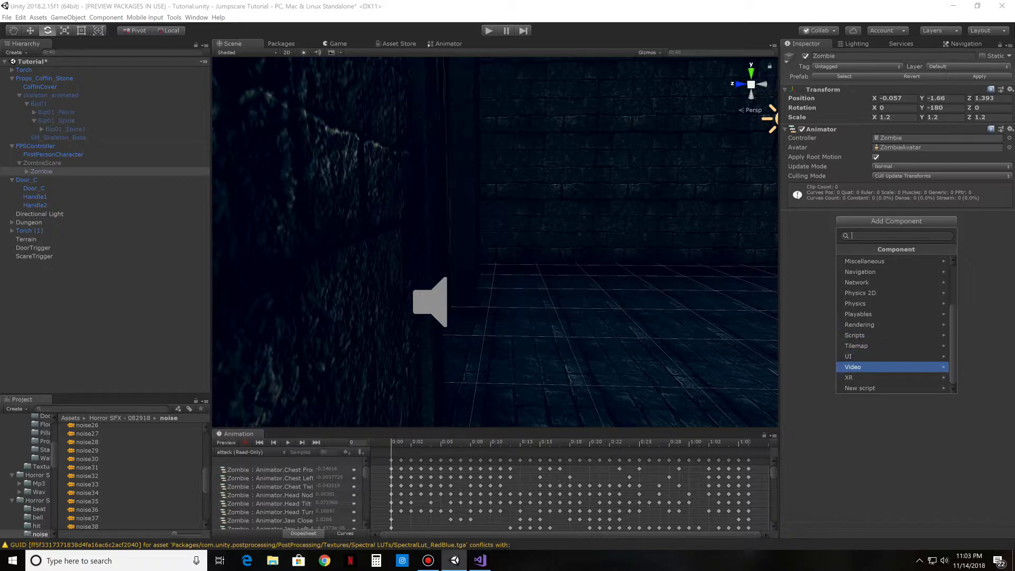
{"action": "scroll", "coordinate": [894, 356], "scroll_direction": "up", "scroll_amount": 2}
{"action": "scroll", "coordinate": [894, 356], "scroll_direction": "down", "scroll_amount": 2}
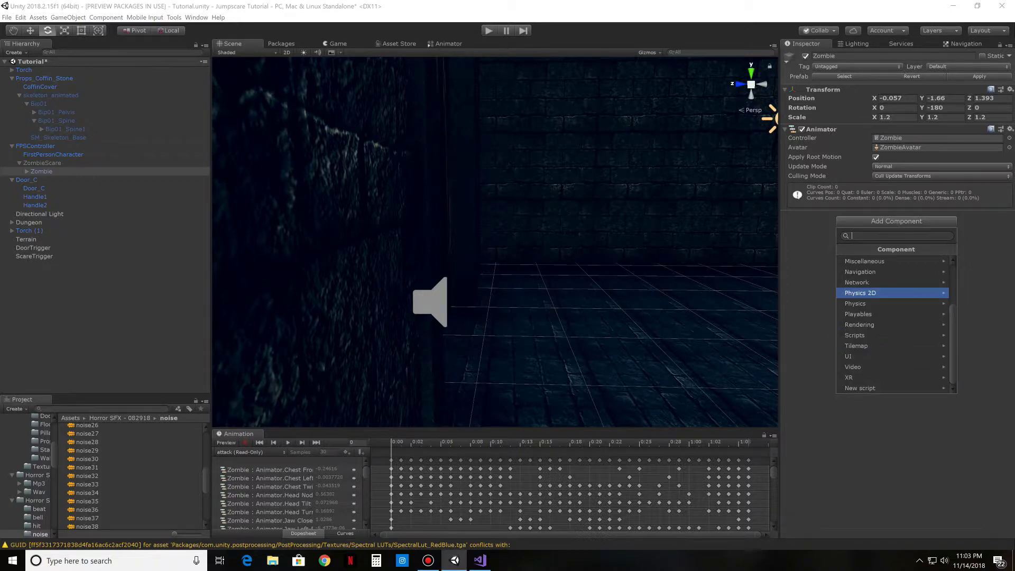
{"action": "scroll", "coordinate": [894, 324], "scroll_direction": "up", "scroll_amount": 2}
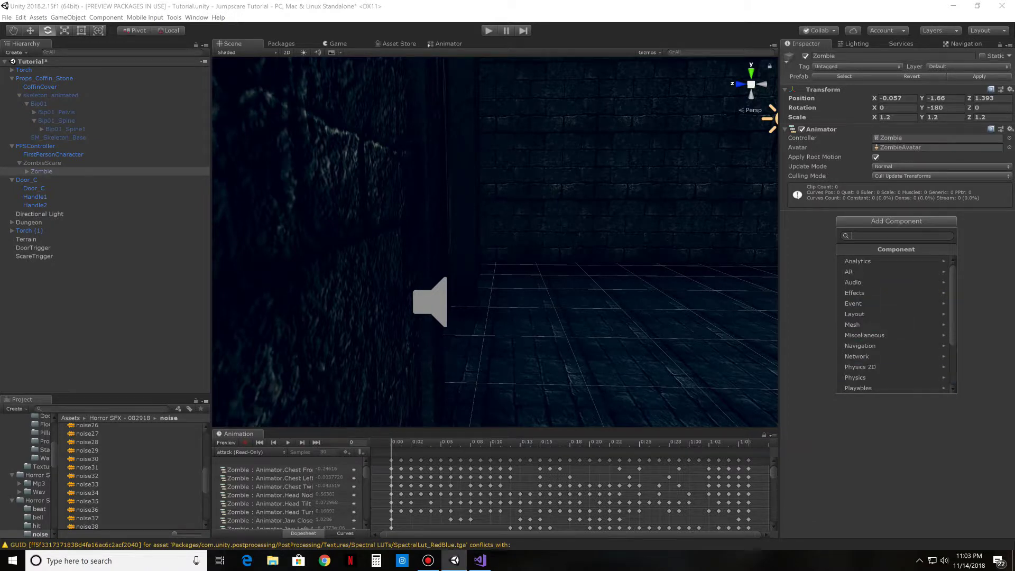
{"action": "left_click", "coordinate": [867, 282]}
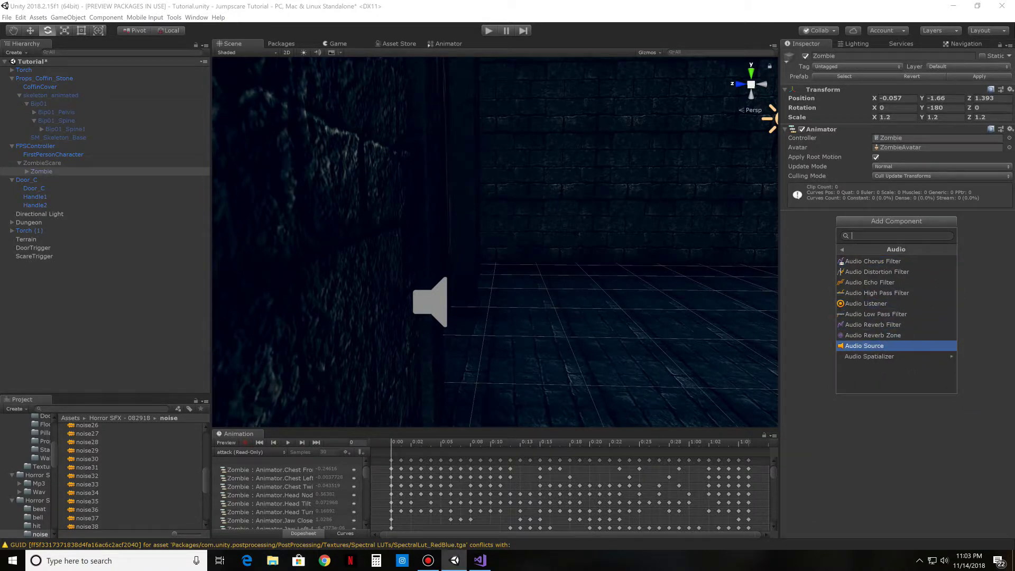
{"action": "left_click", "coordinate": [877, 346]}
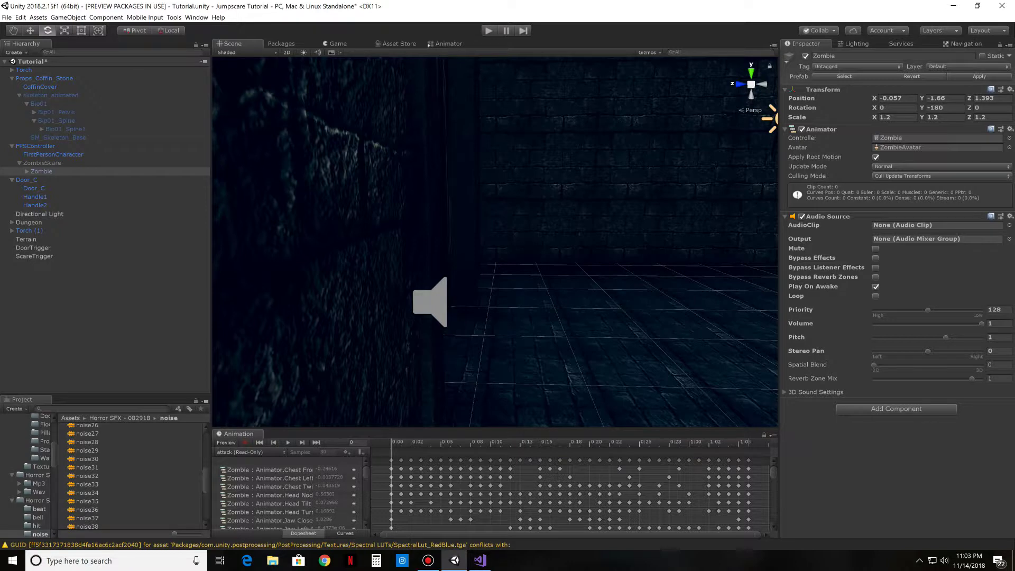
Step: Look through the Sound and Horror SFX - 082918 asset folders for a zombie sound
{"action": "left_click", "coordinate": [125, 418]}
{"action": "left_click", "coordinate": [70, 418]}
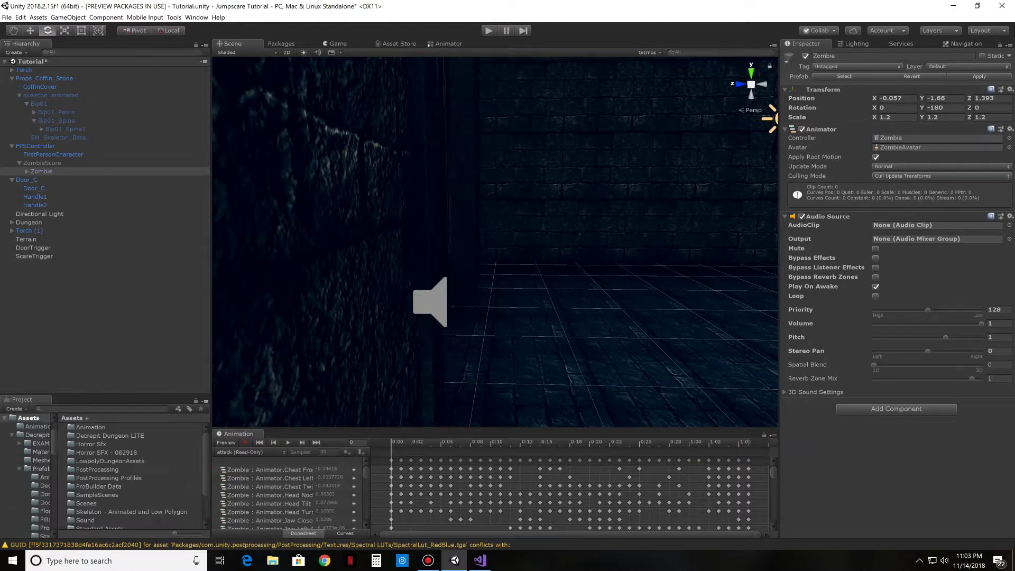
{"action": "scroll", "coordinate": [132, 476], "scroll_direction": "down", "scroll_amount": 3}
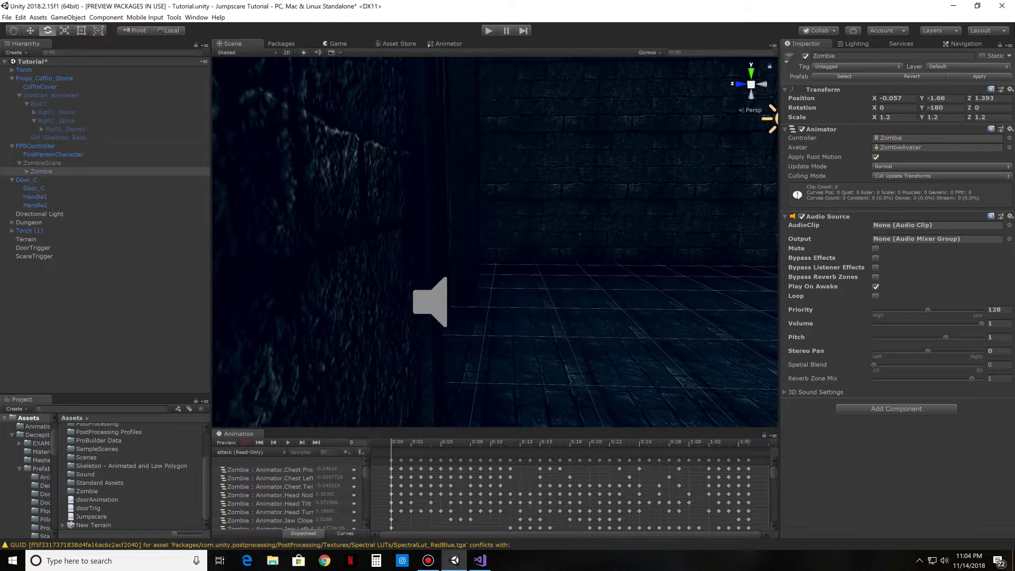
{"action": "double_click", "coordinate": [86, 474]}
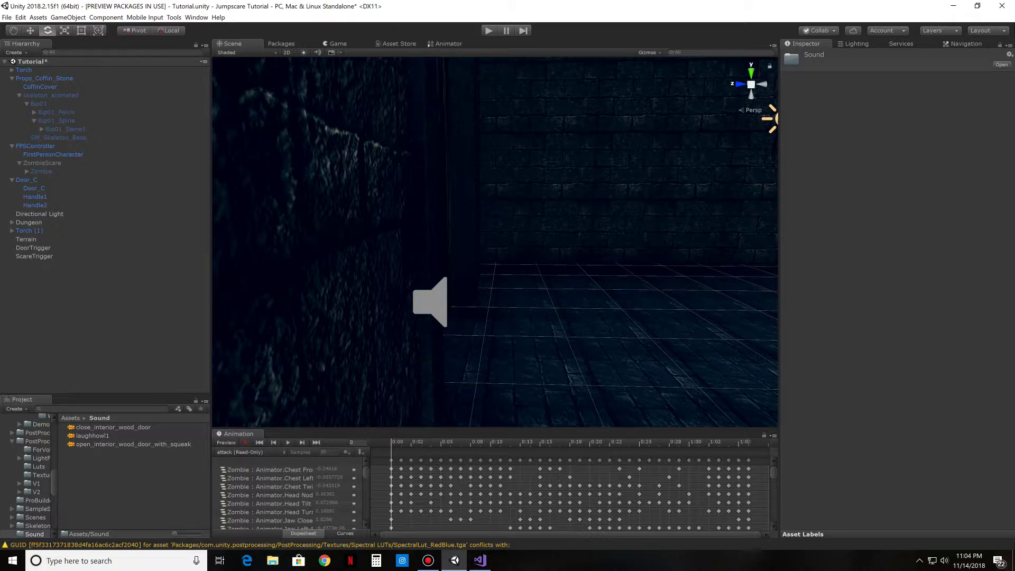
{"action": "left_click", "coordinate": [70, 418]}
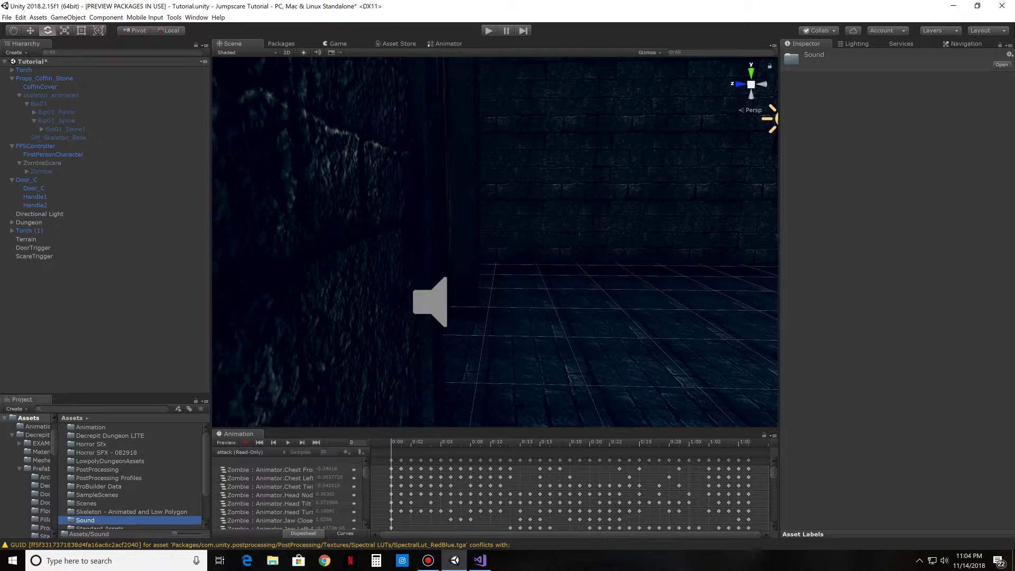
{"action": "double_click", "coordinate": [107, 453]}
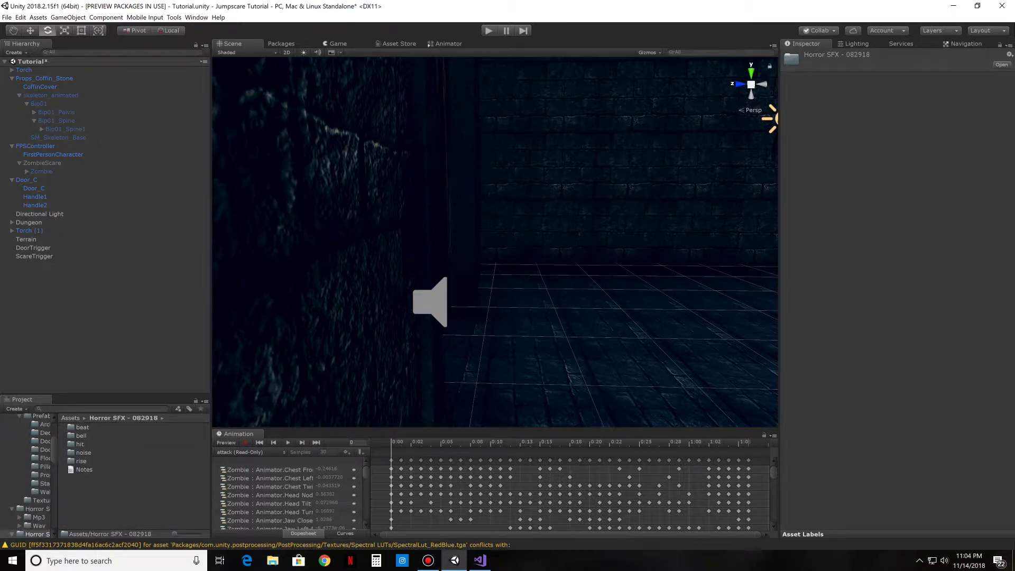
{"action": "left_click", "coordinate": [70, 418]}
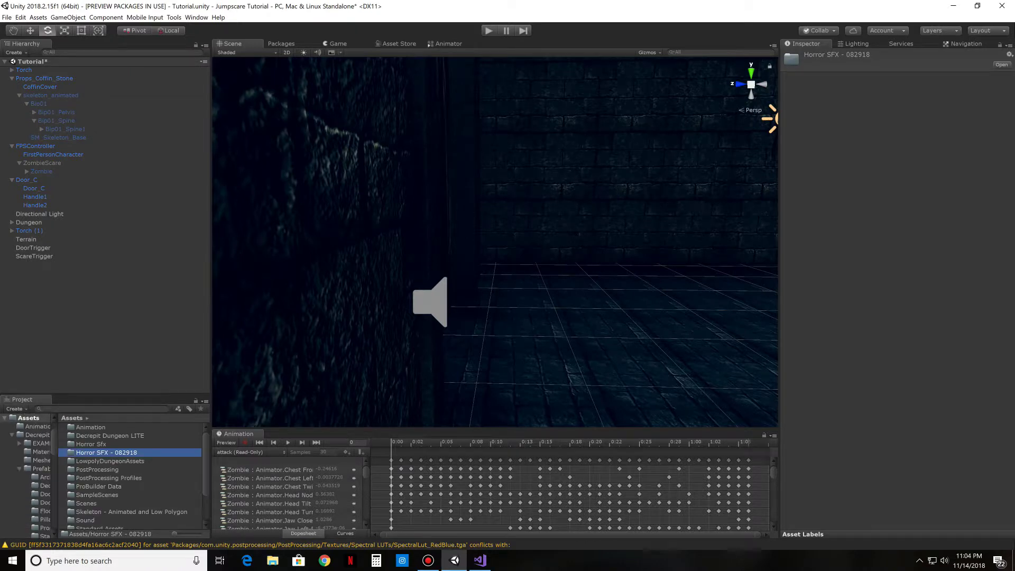
Step: Open the Wav folder inside Horror Sfx and listen to the Monster_04, Monster_05 and Monster_03 clips
{"action": "double_click", "coordinate": [91, 444]}
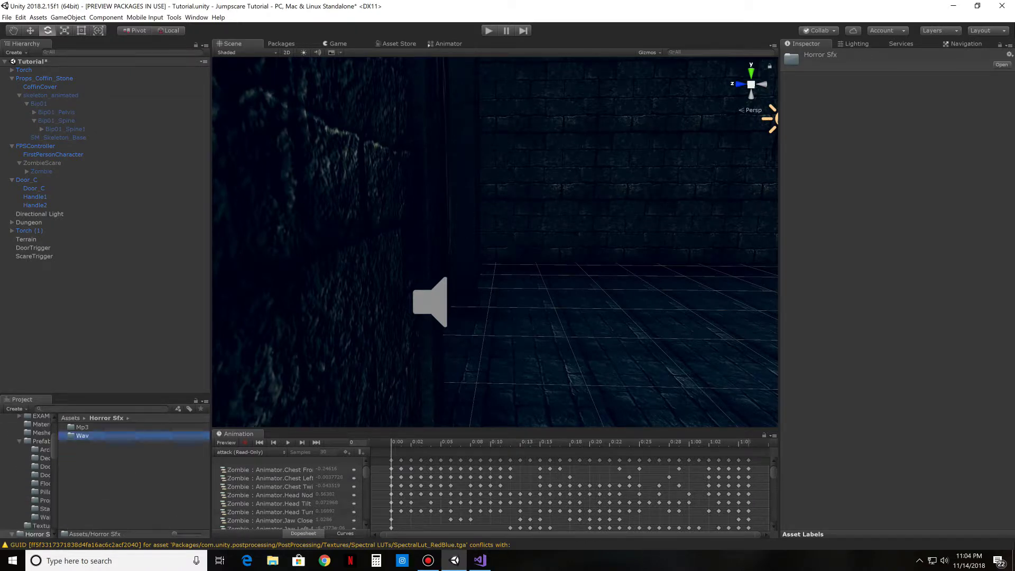
{"action": "double_click", "coordinate": [82, 435]}
{"action": "scroll", "coordinate": [132, 476], "scroll_direction": "down", "scroll_amount": 5}
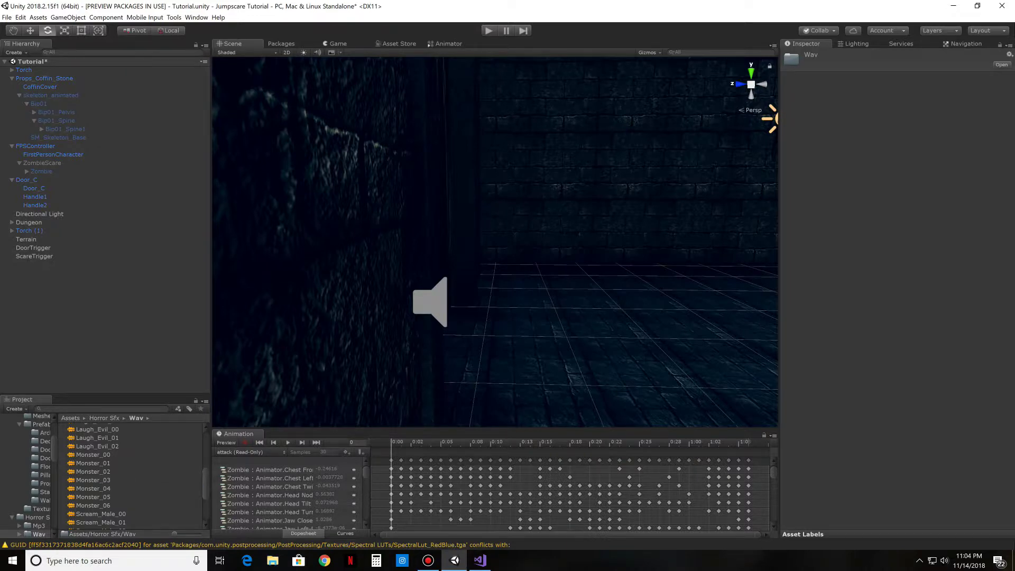
{"action": "double_click", "coordinate": [93, 489]}
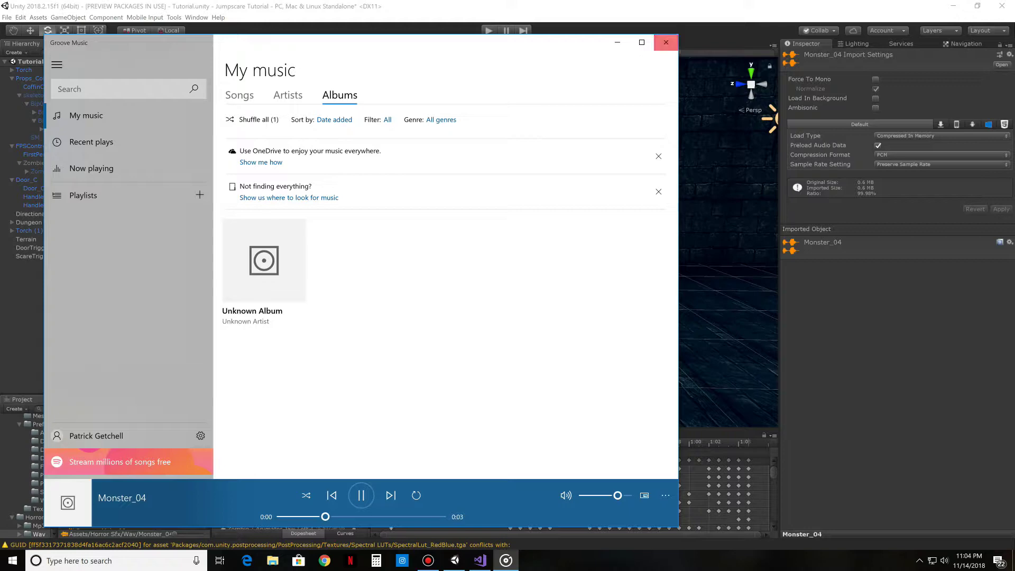
{"action": "left_click", "coordinate": [667, 42]}
{"action": "double_click", "coordinate": [93, 498]}
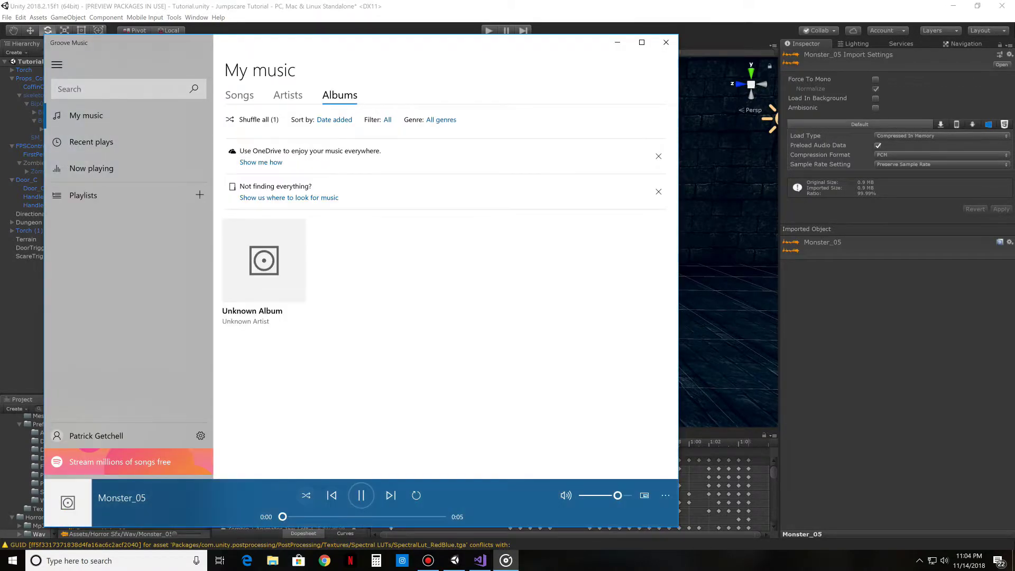
{"action": "left_click", "coordinate": [666, 42]}
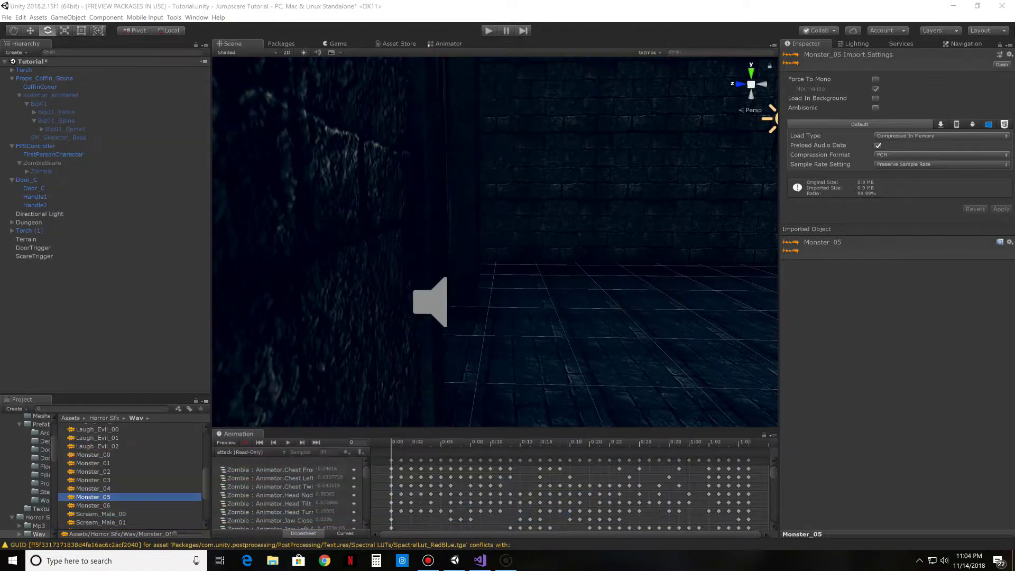
{"action": "double_click", "coordinate": [93, 480]}
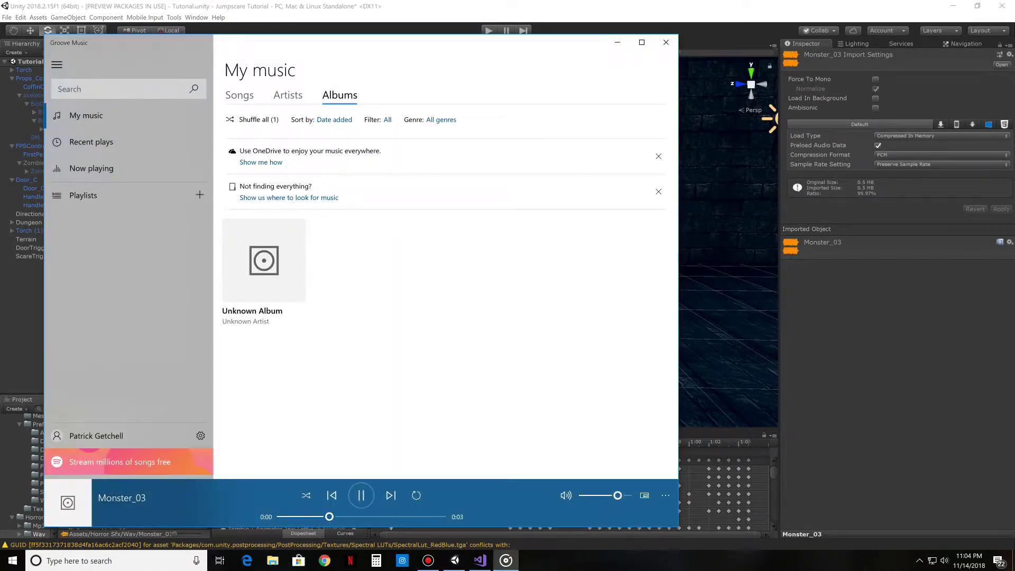
{"action": "left_click", "coordinate": [666, 42]}
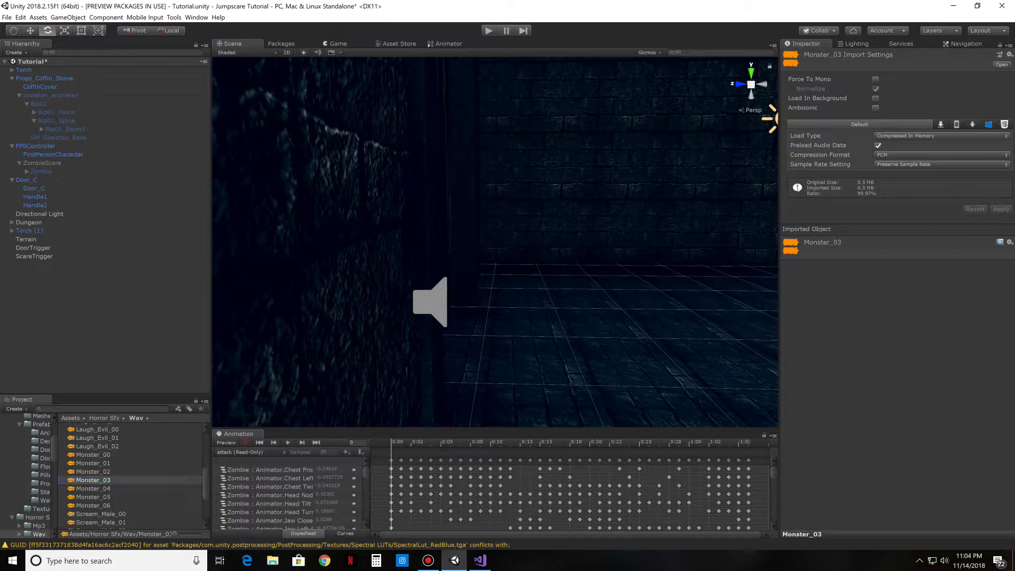
Step: Assign the Monster_03 clip to the Zombie object's Audio Source and return to the root Assets folder
{"action": "left_click_drag", "start_coordinate": [93, 481], "coordinate": [42, 171]}
{"action": "left_click", "coordinate": [70, 418]}
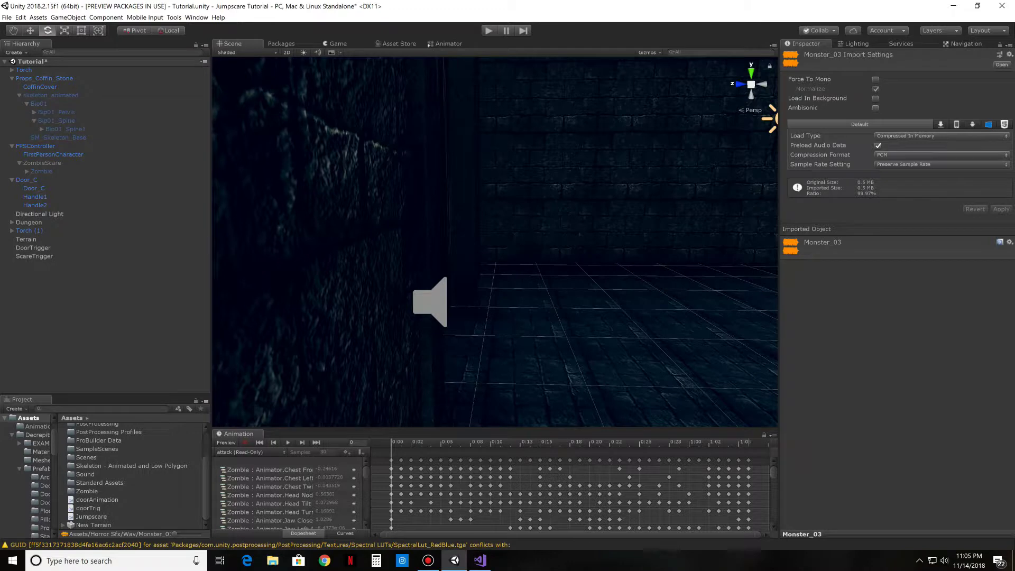
{"action": "scroll", "coordinate": [132, 476], "scroll_direction": "up", "scroll_amount": 3}
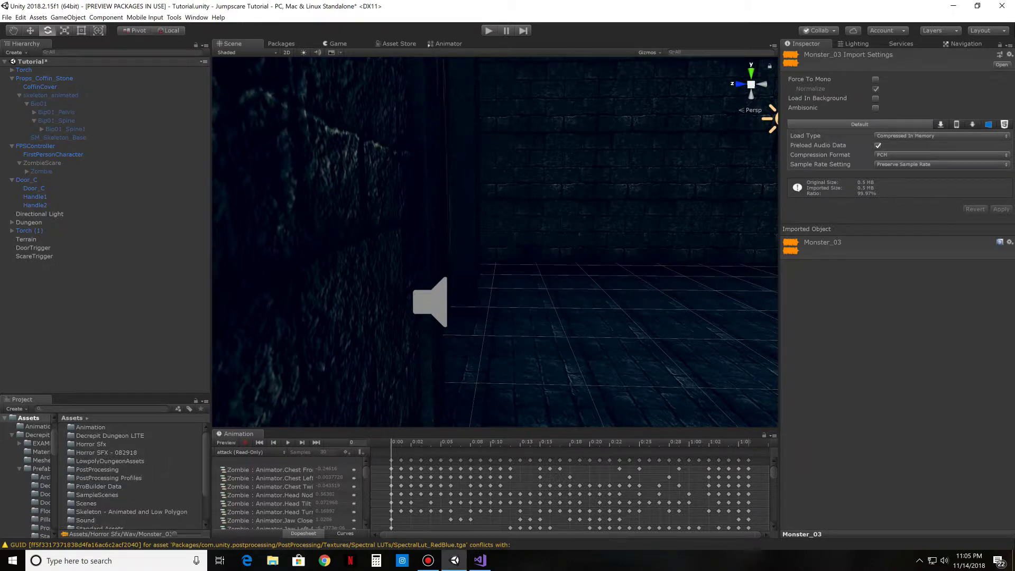
{"action": "scroll", "coordinate": [132, 476], "scroll_direction": "down", "scroll_amount": 2}
{"action": "scroll", "coordinate": [132, 476], "scroll_direction": "up", "scroll_amount": 2}
{"action": "left_click", "coordinate": [42, 172]}
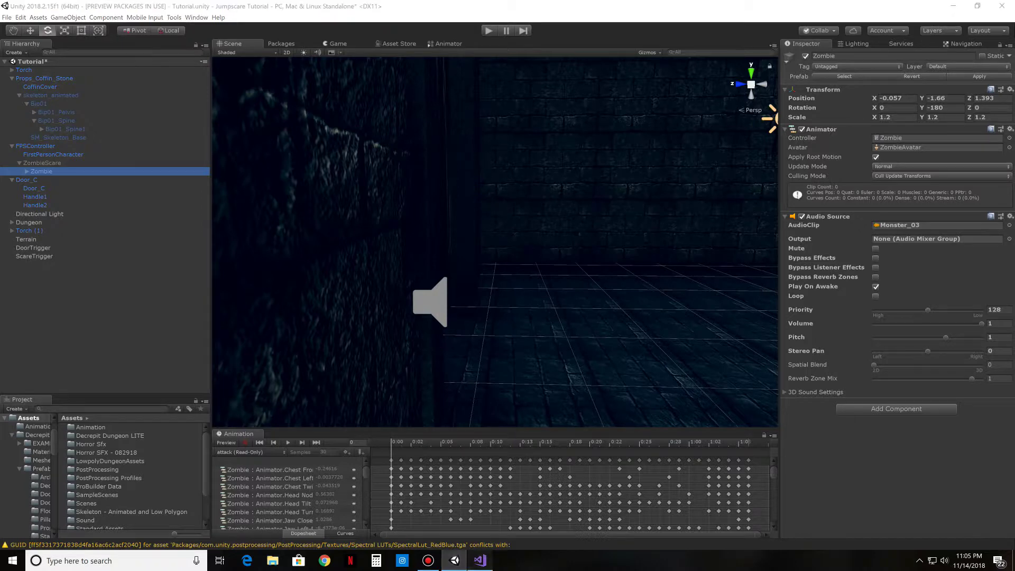
Step: Switch to Visual Studio and delete the Start and Update methods from the Jumpscare class
{"action": "key", "text": "alt+Tab"}
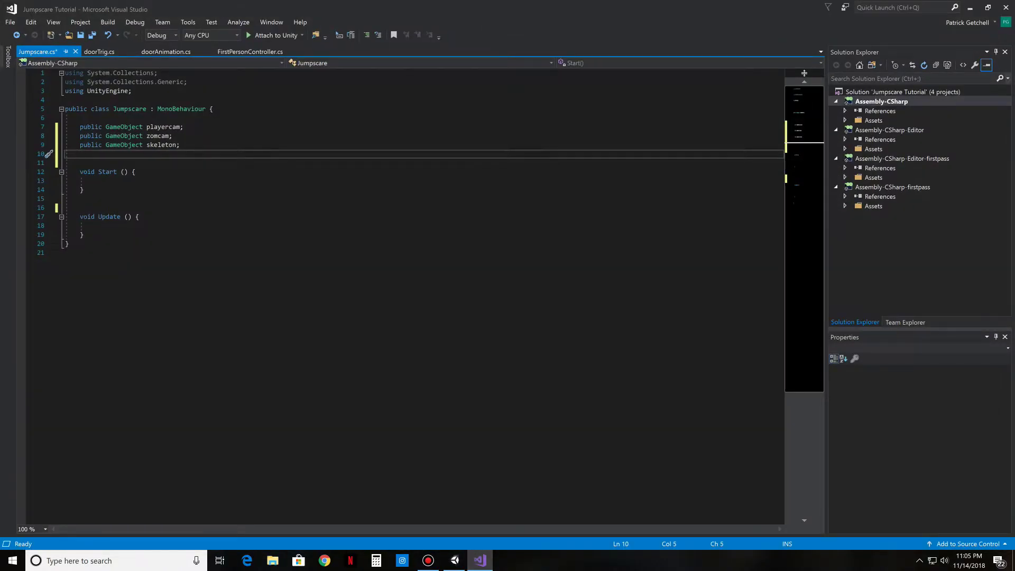
{"action": "left_click", "coordinate": [131, 172]}
{"action": "key", "text": "Return"}
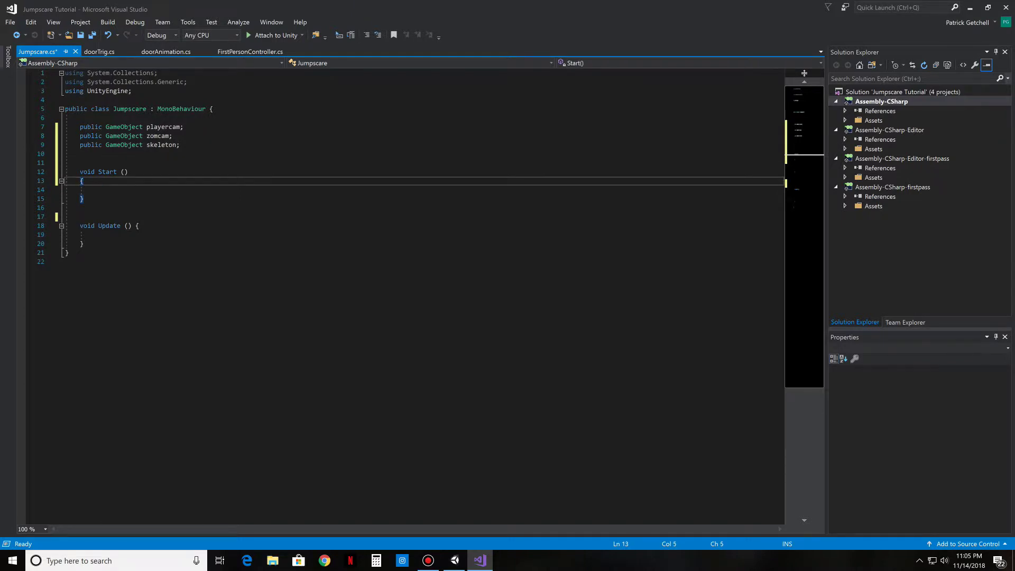
{"action": "left_click", "coordinate": [136, 226]}
{"action": "key", "text": "Return"}
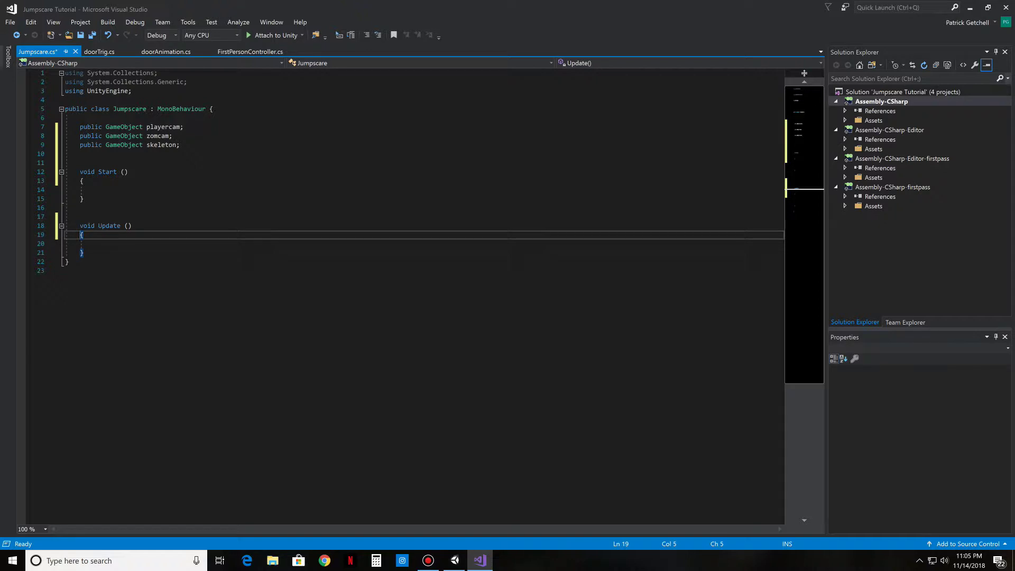
{"action": "left_click_drag", "start_coordinate": [85, 252], "coordinate": [49, 163]}
{"action": "key", "text": "Delete"}
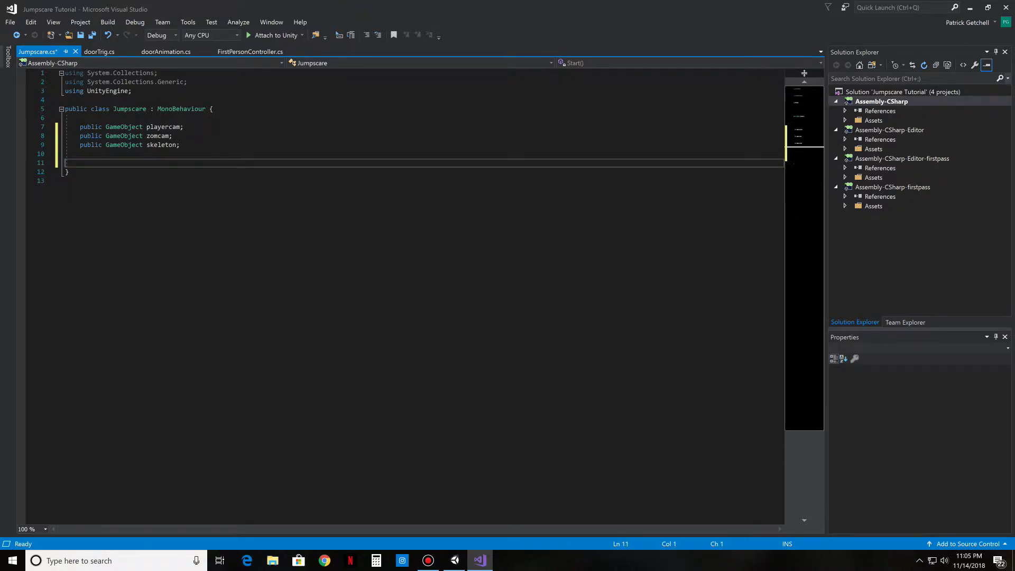
Step: Add a private OnTriggerEnter(Collider other) method below the Jumpscare class variables
{"action": "key", "text": "Tab"}
{"action": "type", "text": "void"}
{"action": "key", "text": "Escape"}
{"action": "type", "text": "OnT"}
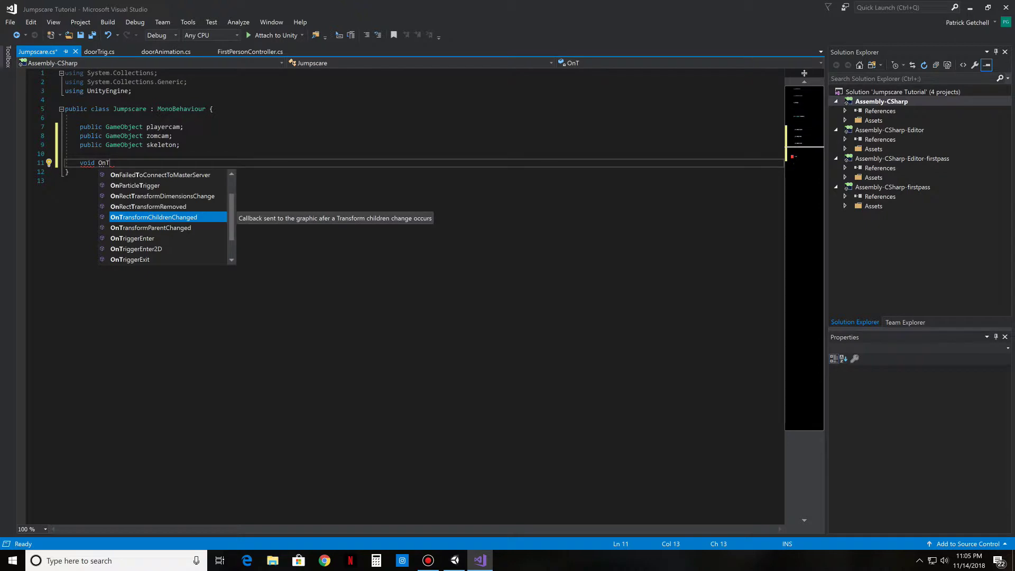
{"action": "key", "text": "Down"}
{"action": "key", "text": "Down"}
{"action": "key", "text": "Tab"}
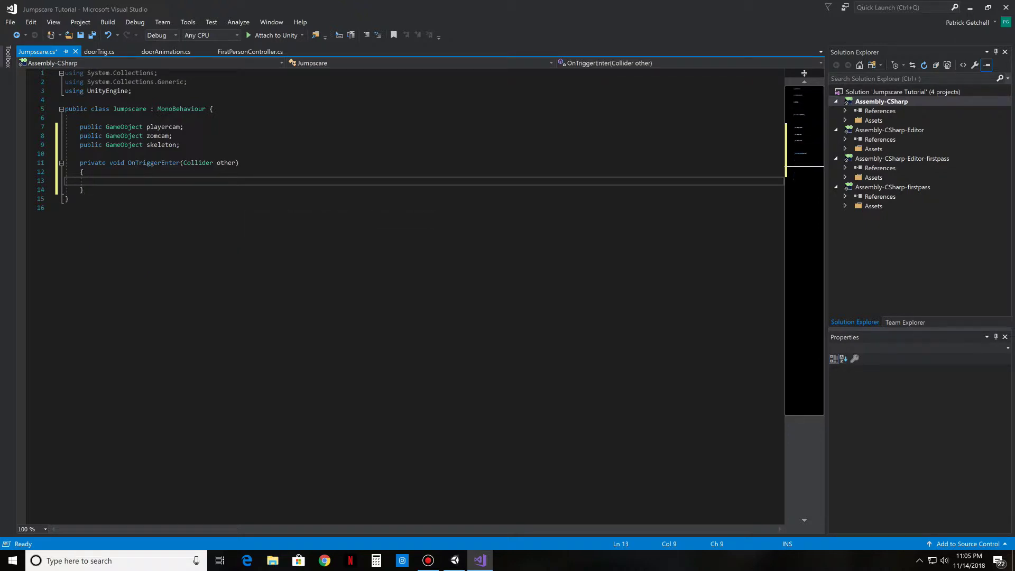
Step: Inside OnTriggerEnter, add an if block that checks whether other.tag == "Player"
{"action": "type", "text": "if"}
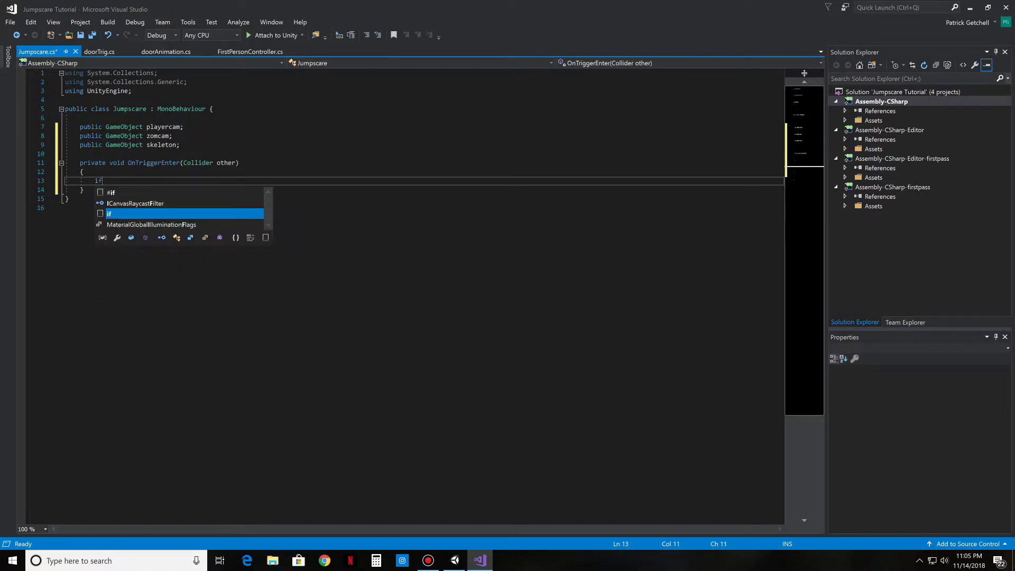
{"action": "type", "text": "(other"}
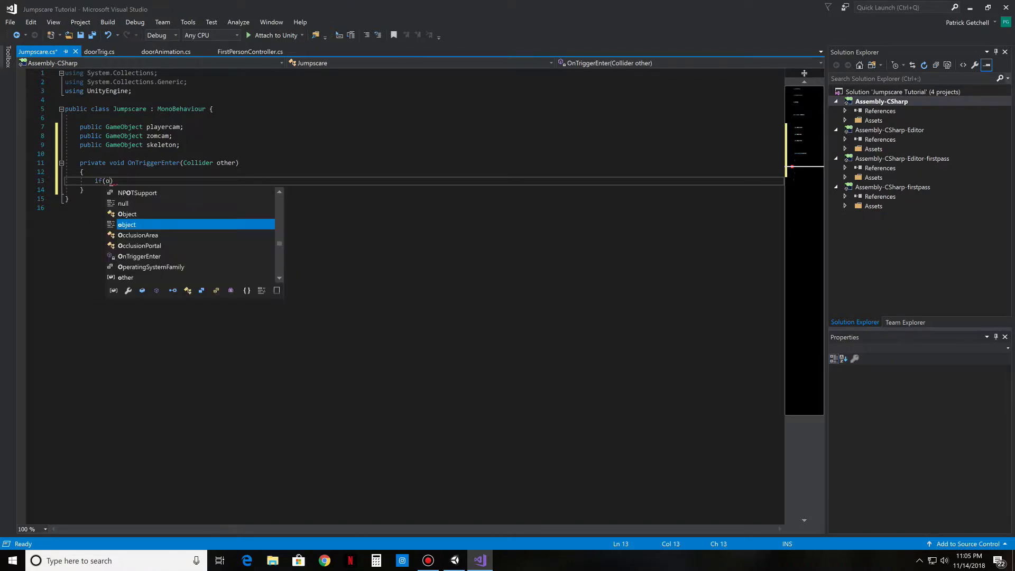
{"action": "type", "text": ".tag"}
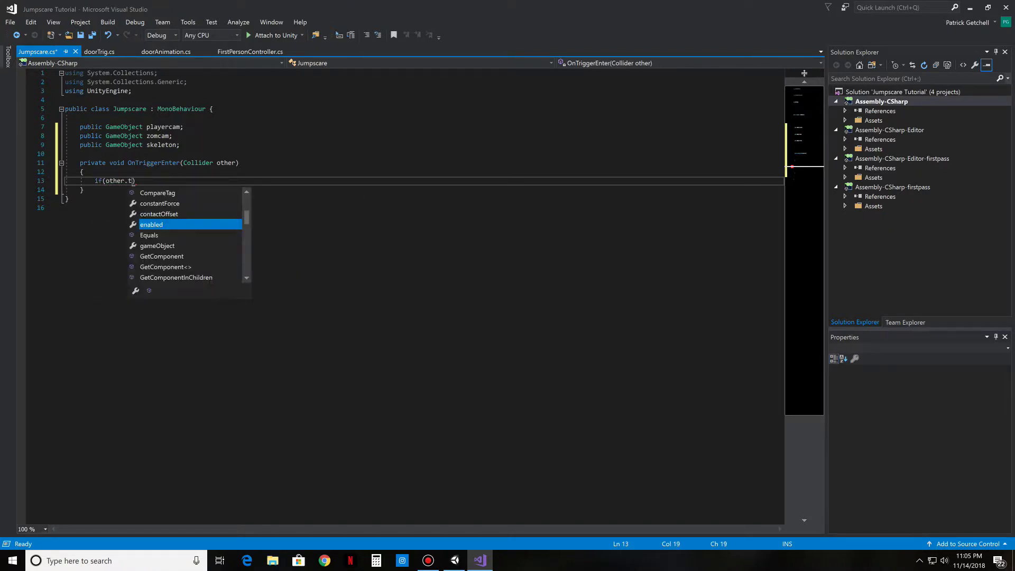
{"action": "type", "text": " =="}
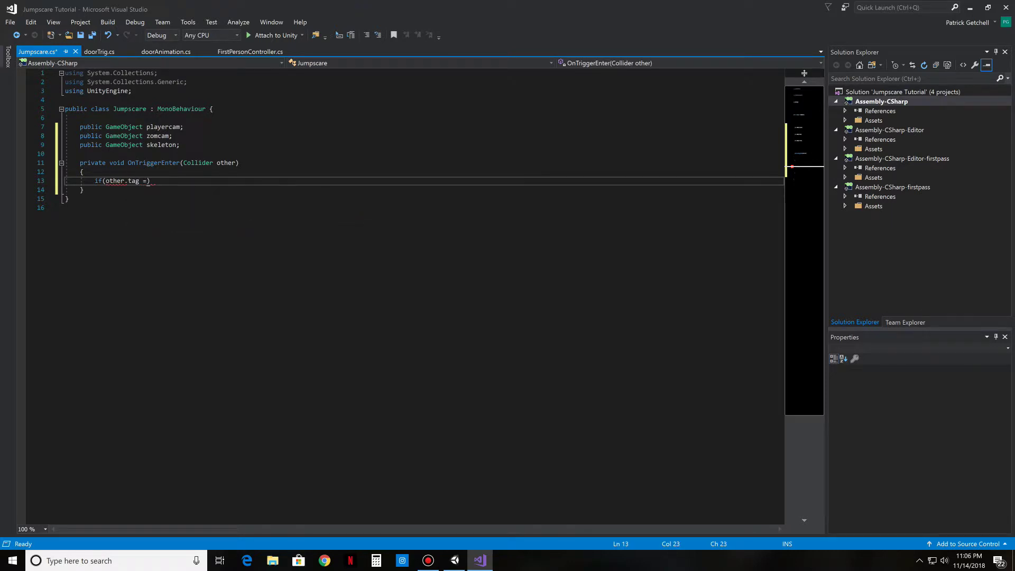
{"action": "type", "text": " \"Player\"){"}
{"action": "key", "text": "Return"}
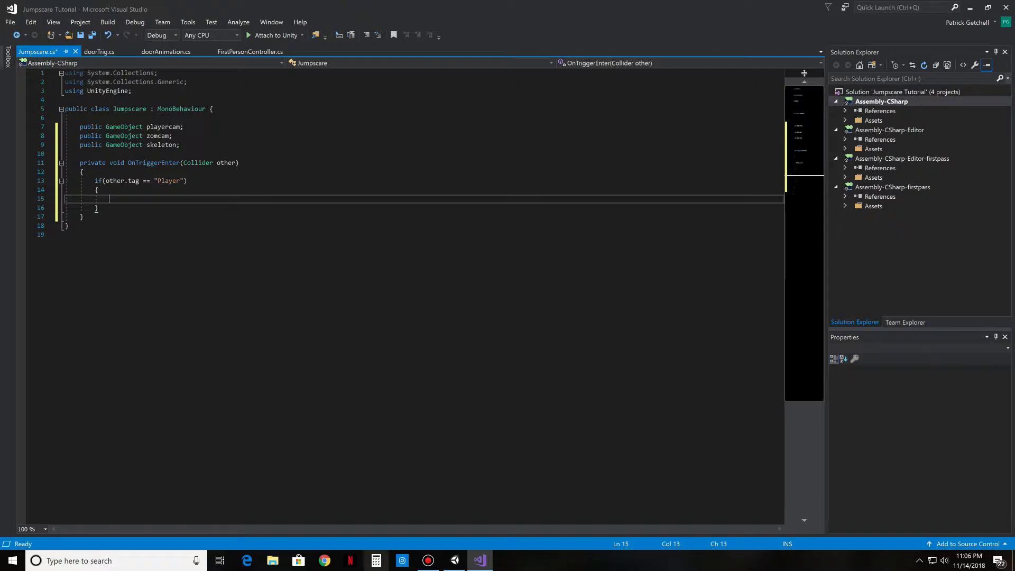
Step: Switch to Unity, set the Zombie object active and select its parent ZombieScare
{"action": "left_click", "coordinate": [455, 560]}
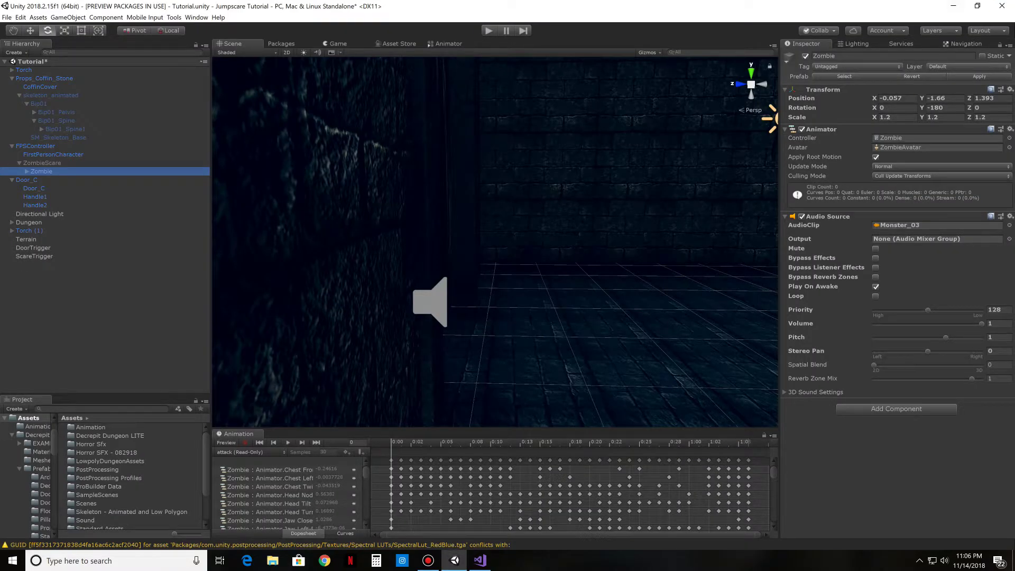
{"action": "left_click", "coordinate": [806, 55]}
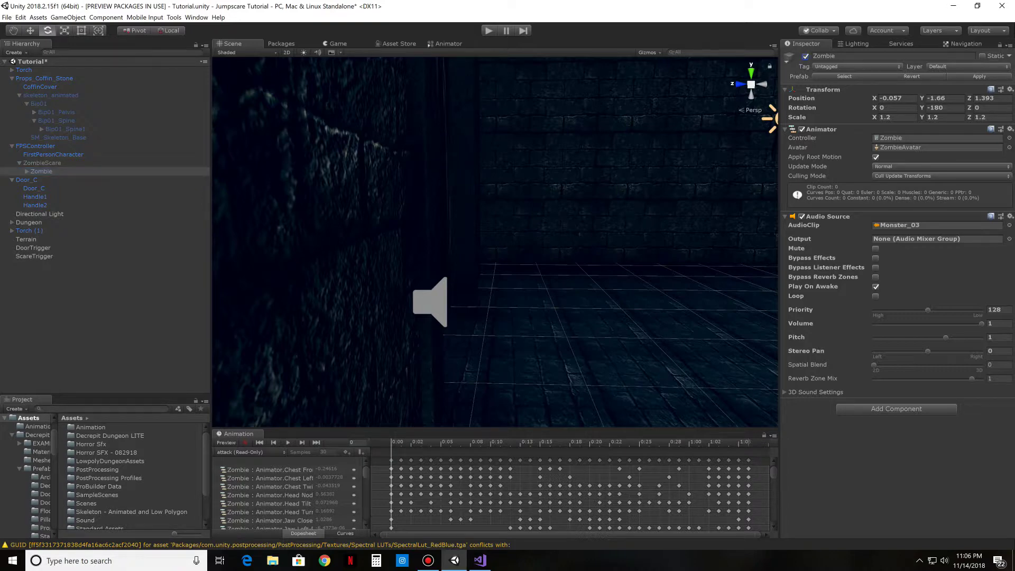
{"action": "left_click", "coordinate": [43, 163]}
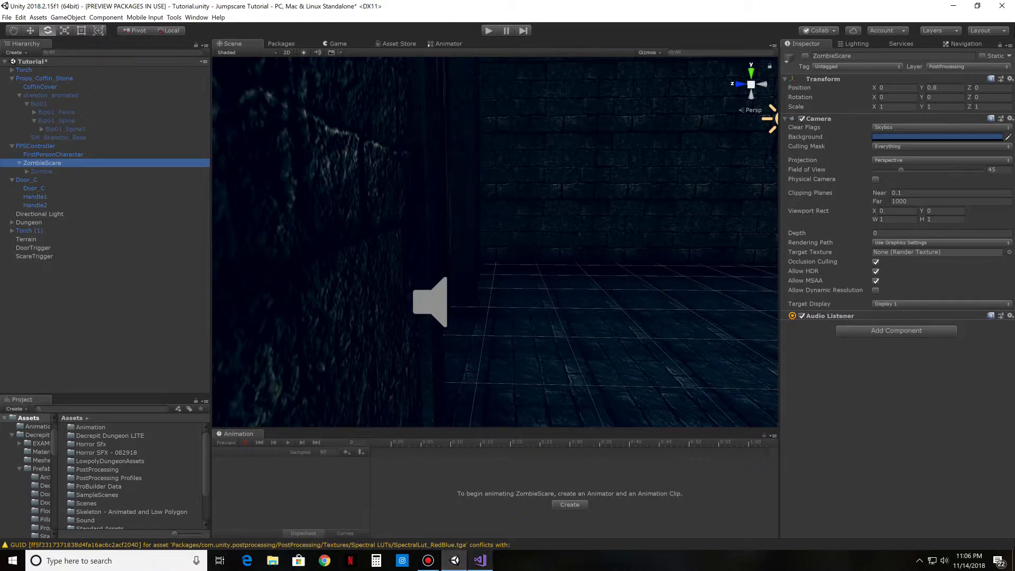
Step: Switch to Visual Studio and add skeleton.SetActive(true); inside the Player tag if block of OnTriggerEnter
{"action": "mouse_move", "coordinate": [481, 561]}
{"action": "left_click", "coordinate": [479, 508]}
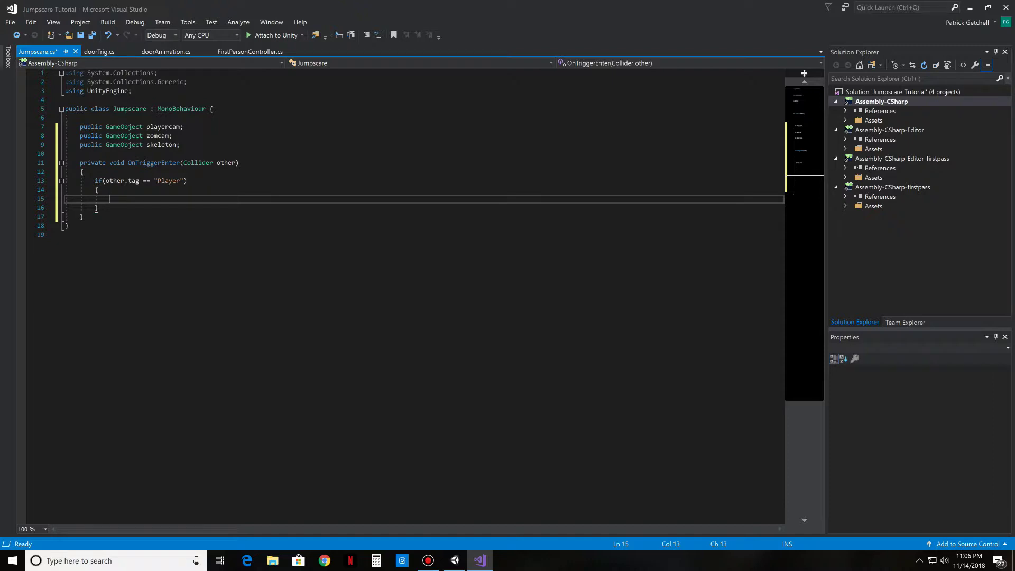
{"action": "type", "text": "kele"}
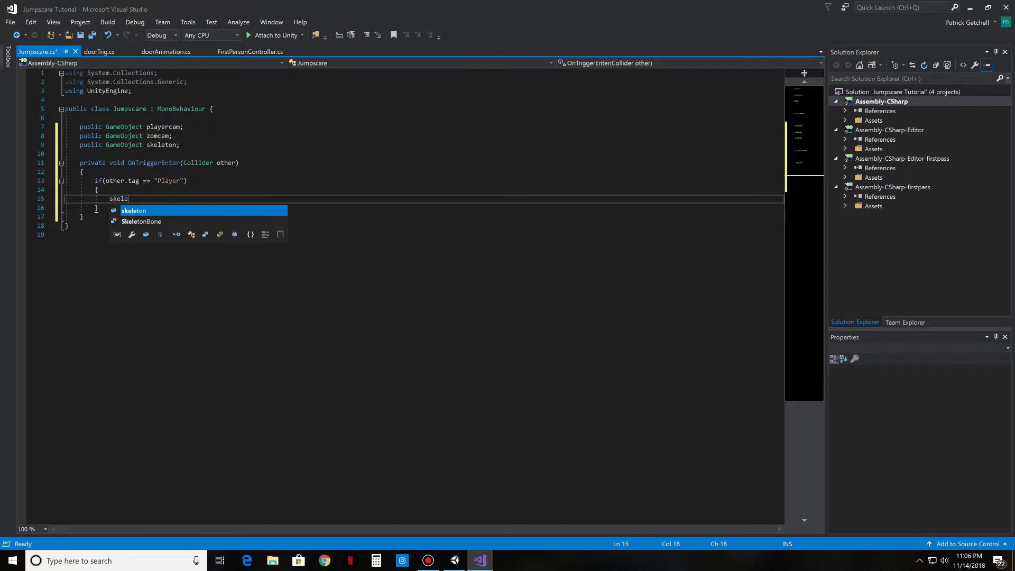
{"action": "type", "text": "ton"}
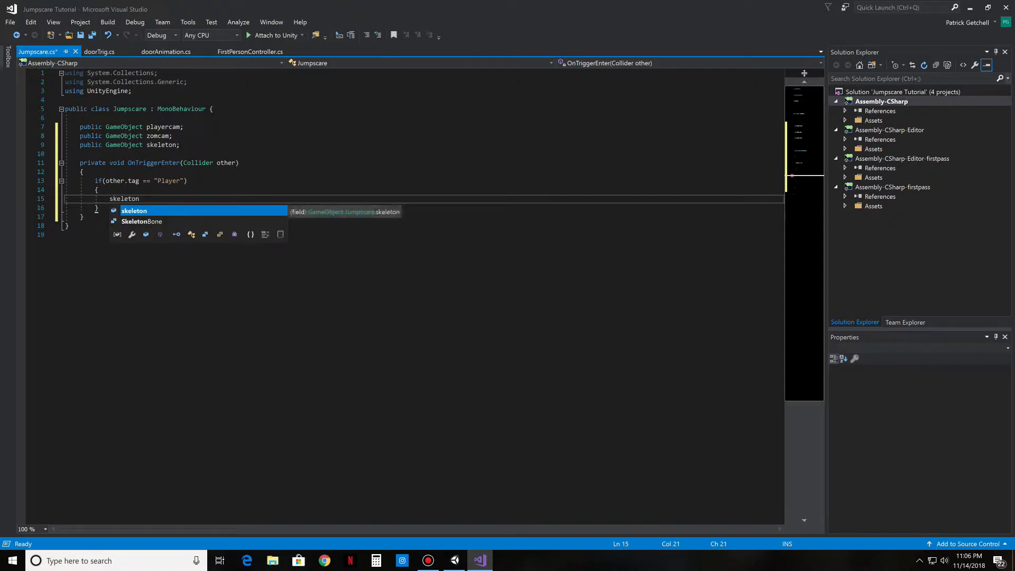
{"action": "type", "text": ".se"}
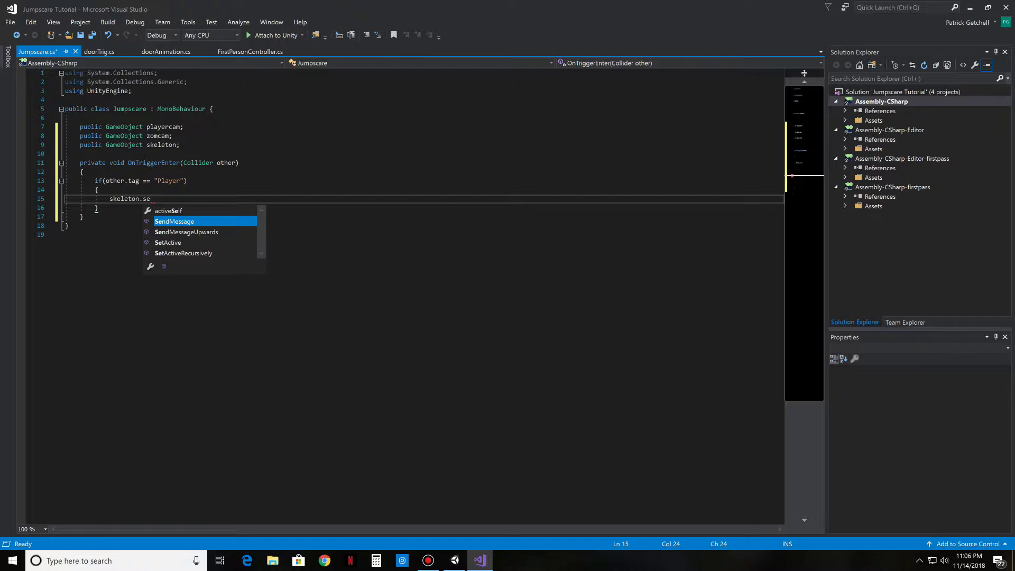
{"action": "key", "text": "Down"}
{"action": "key", "text": "Down"}
{"action": "key", "text": "Tab"}
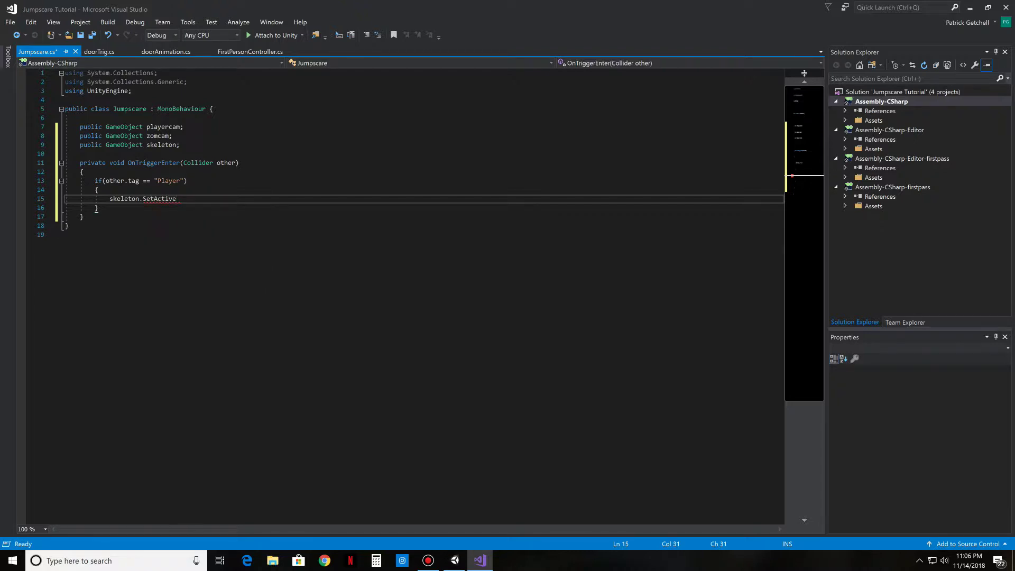
{"action": "type", "text": "("}
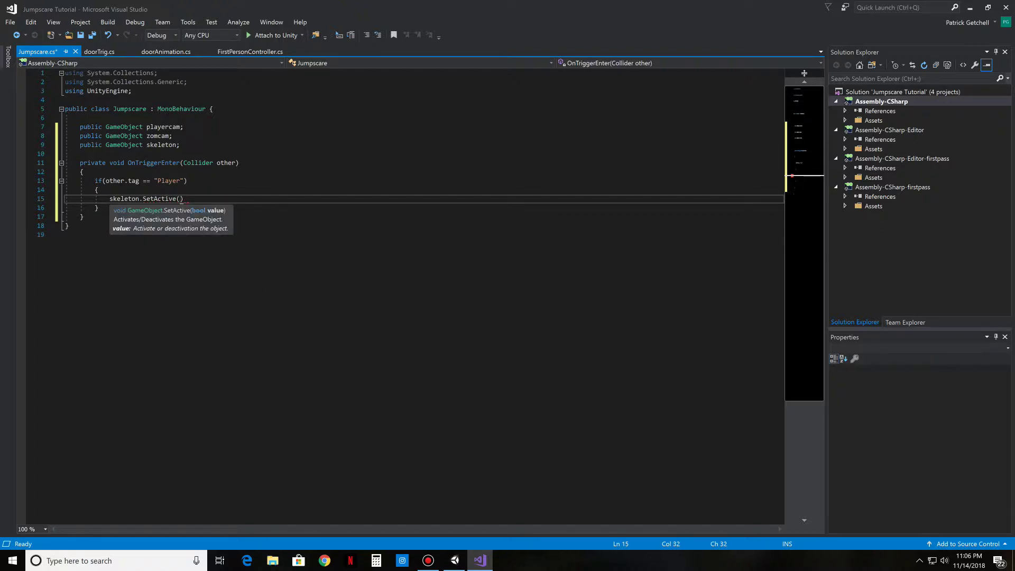
{"action": "type", "text": "true"}
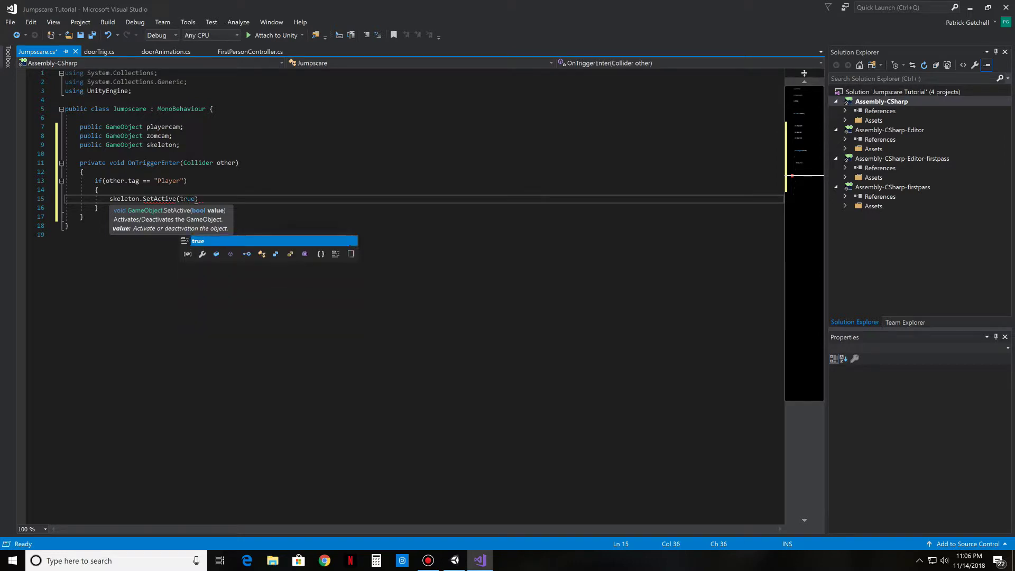
{"action": "type", "text": ");"}
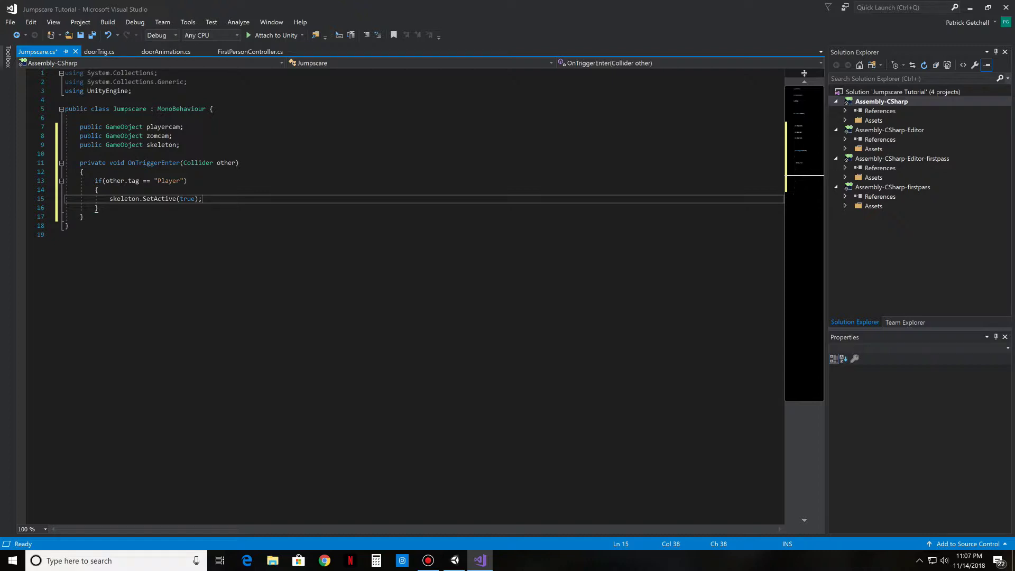
{"action": "key", "text": "Return"}
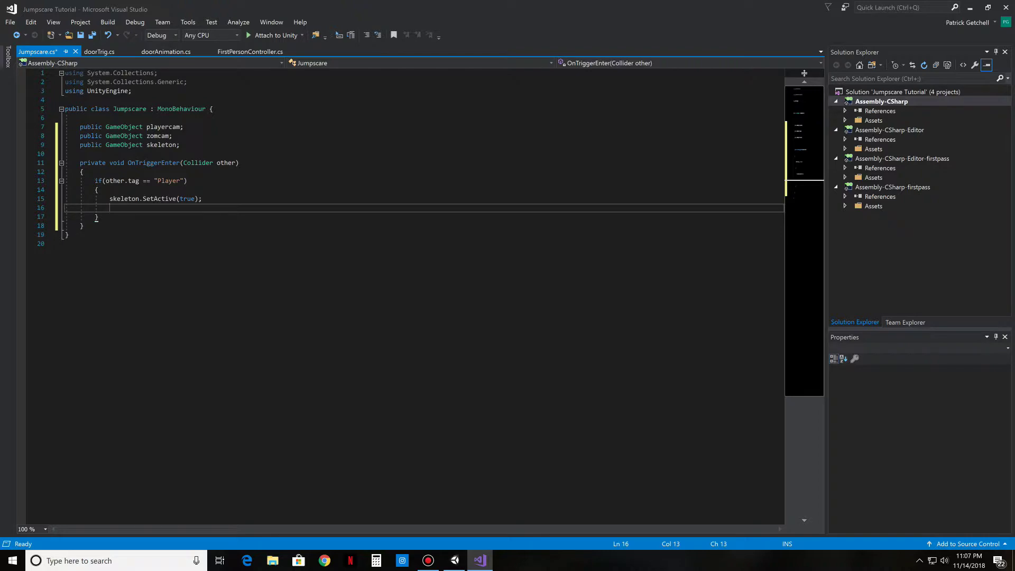
Step: Switch to Unity to examine the Animator and Audio Source settings of skeleton_animated, and return to Visual Studio
{"action": "left_click", "coordinate": [455, 561]}
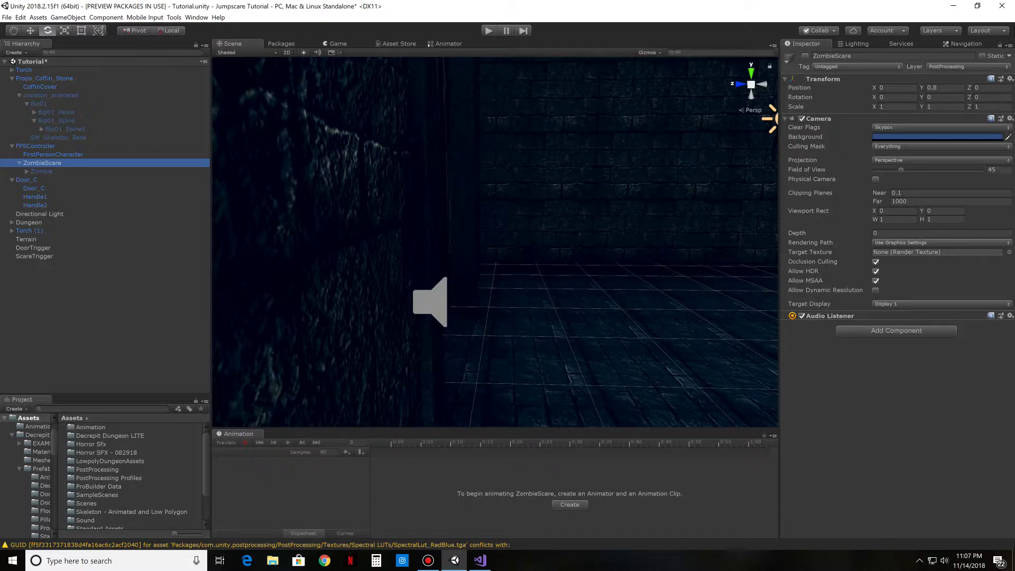
{"action": "left_click", "coordinate": [50, 95]}
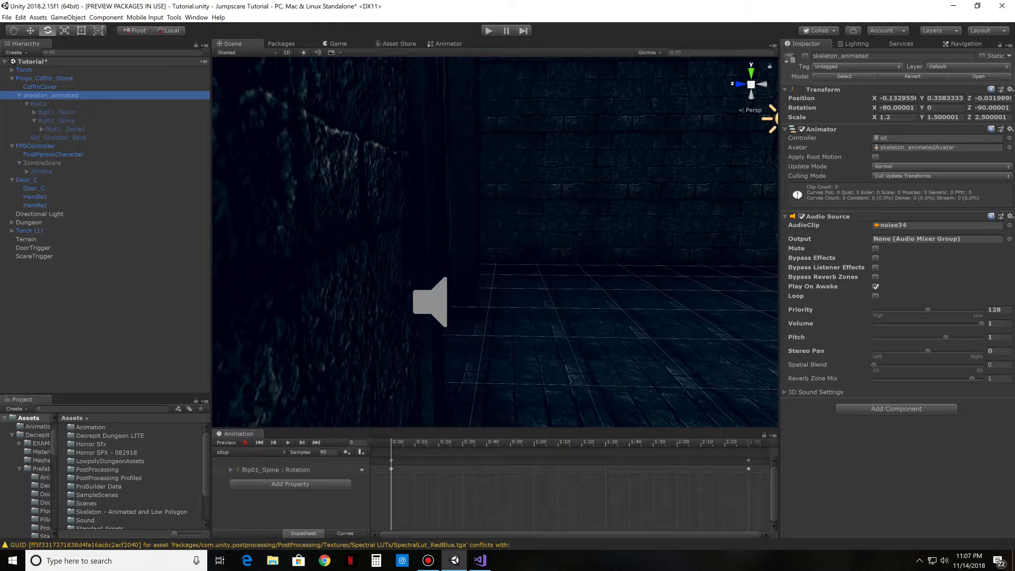
{"action": "mouse_move", "coordinate": [480, 561]}
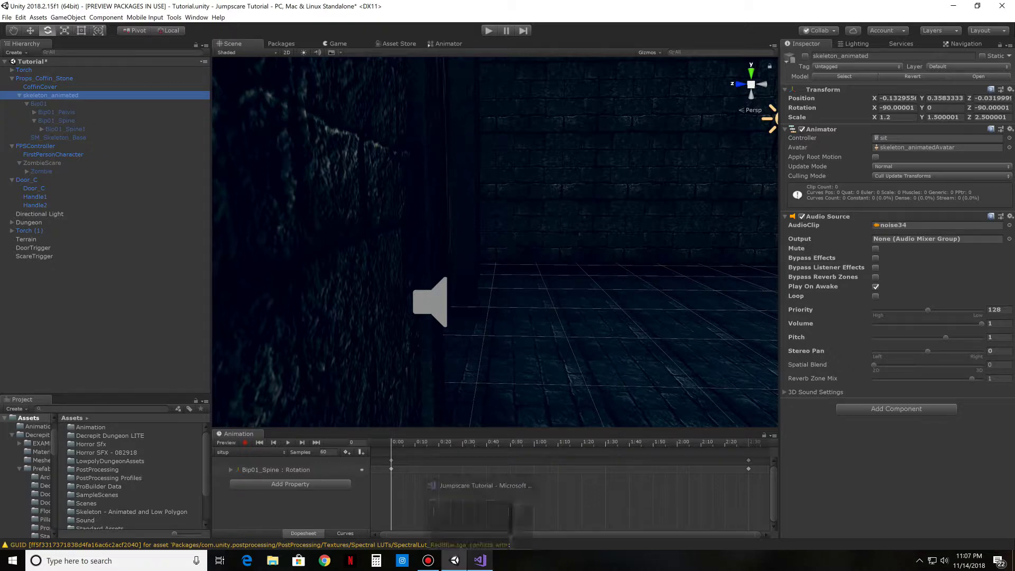
{"action": "left_click", "coordinate": [481, 513]}
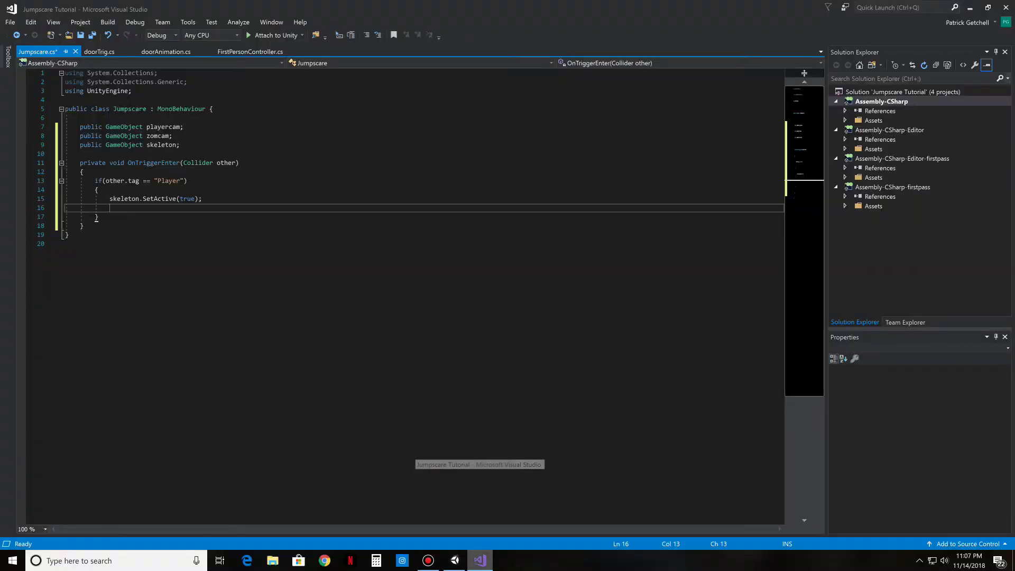
Step: Add StartCoroutine(ScareSequence()); below the skeleton.SetActive line in the if block
{"action": "type", "text": "Start"}
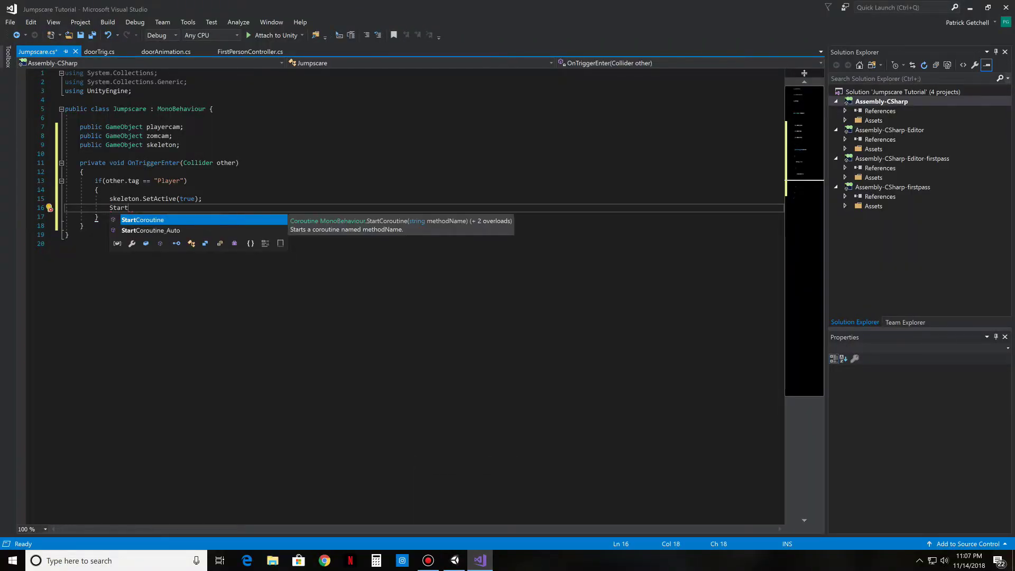
{"action": "key", "text": "Tab"}
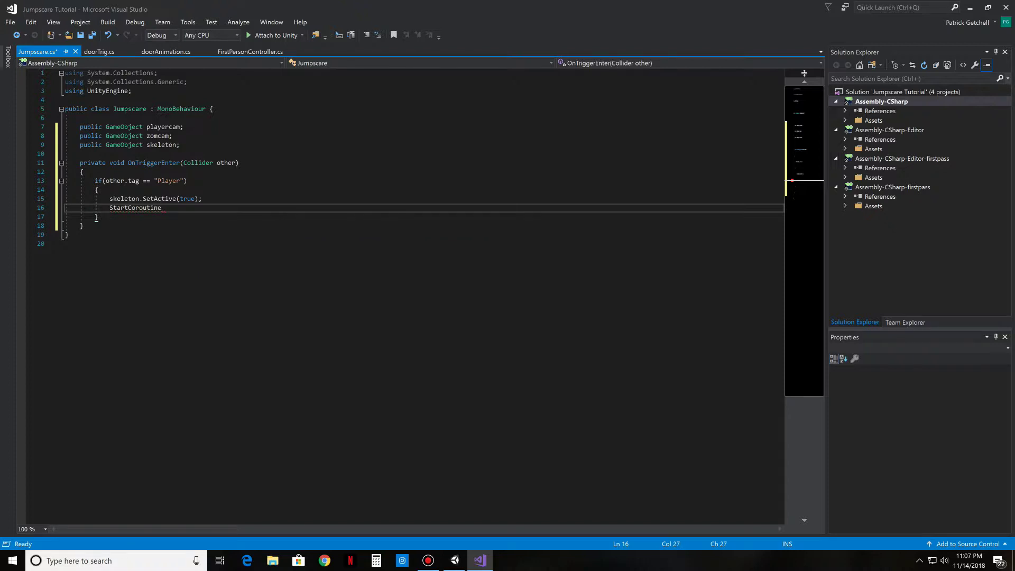
{"action": "type", "text": "("}
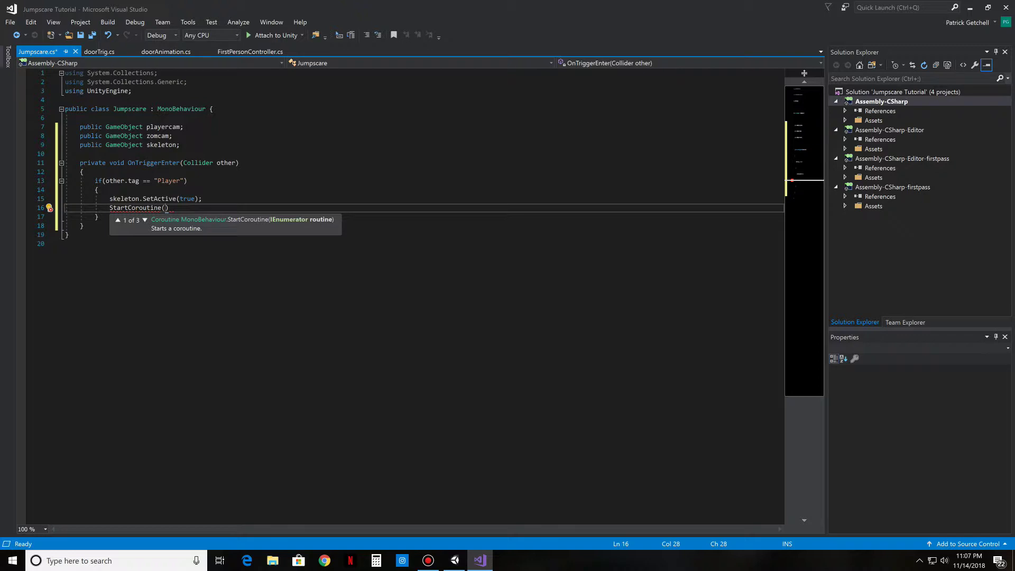
{"action": "type", "text": "ScareS"}
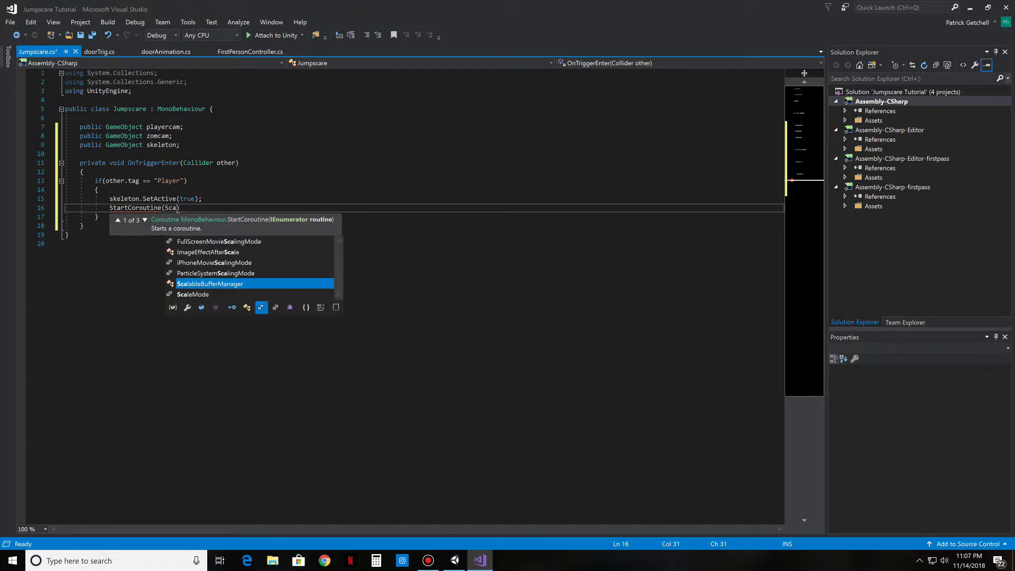
{"action": "type", "text": "equen"}
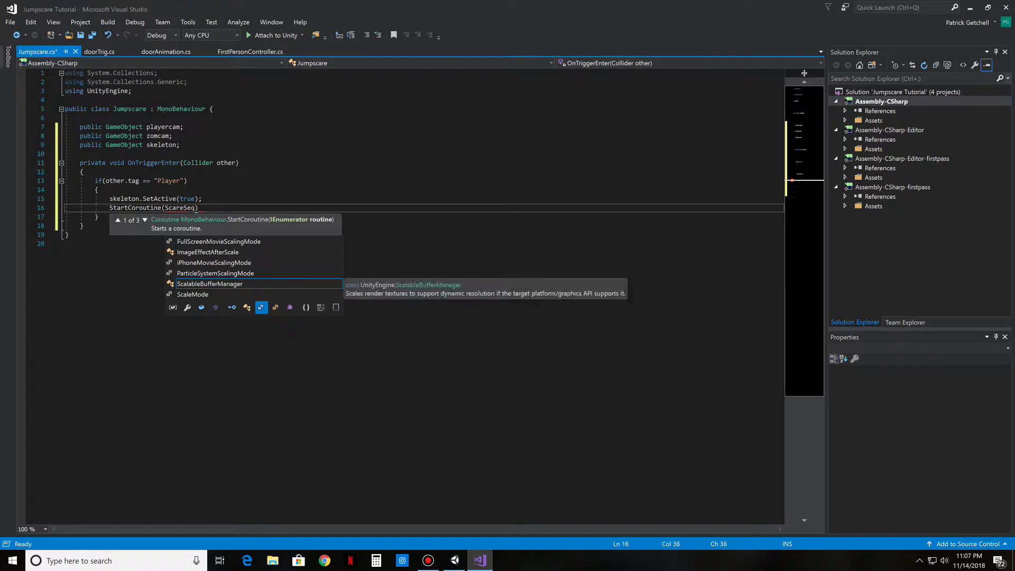
{"action": "type", "text": "ce("}
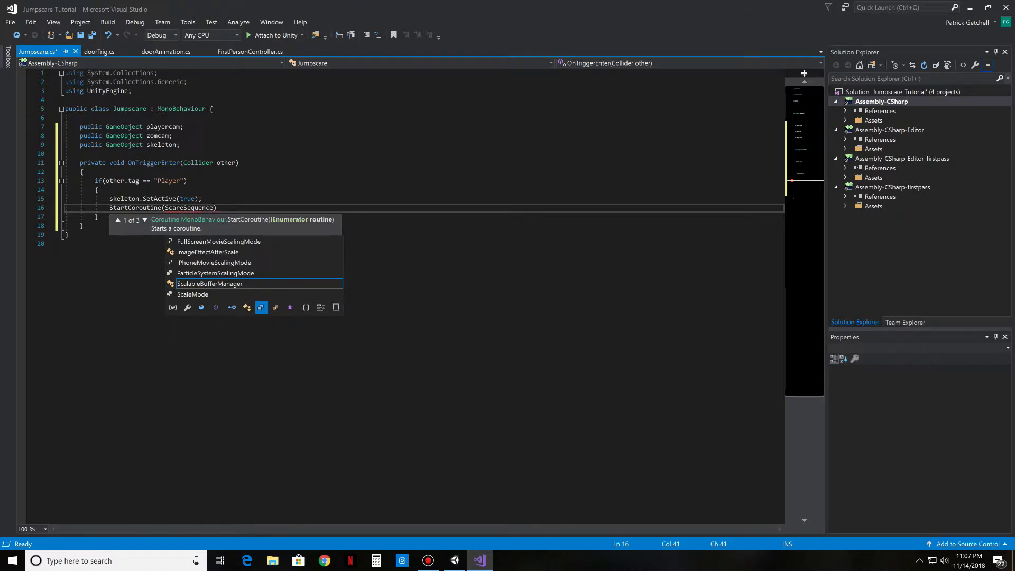
{"action": "key", "text": "Escape"}
{"action": "key", "text": "End"}
{"action": "type", "text": ";"}
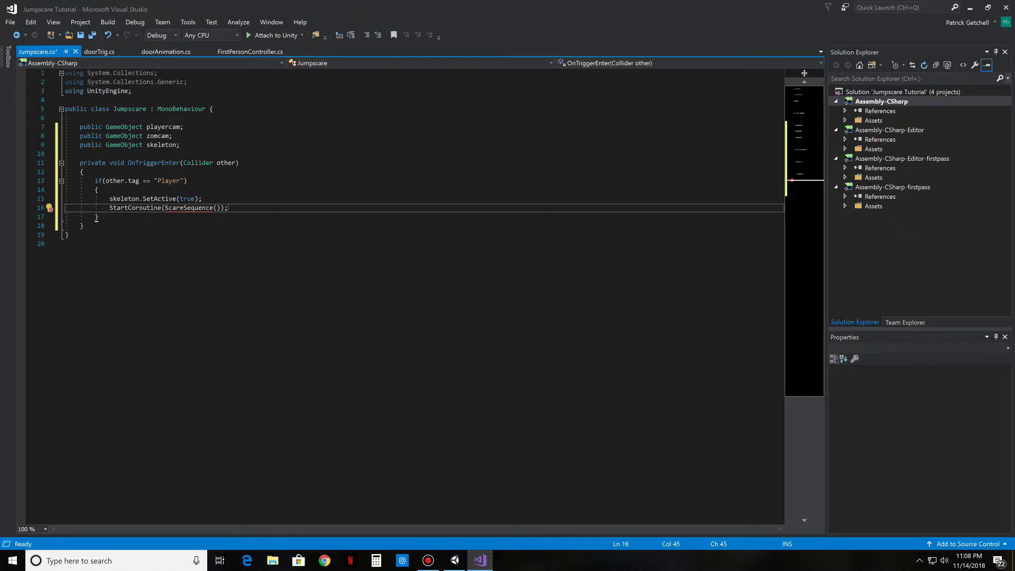
Step: Add an IEnumerator ScareSequence() method with an empty body below OnTriggerEnter in the Jumpscare class
{"action": "key", "text": "Down"}
{"action": "key", "text": "Down"}
{"action": "key", "text": "Down"}
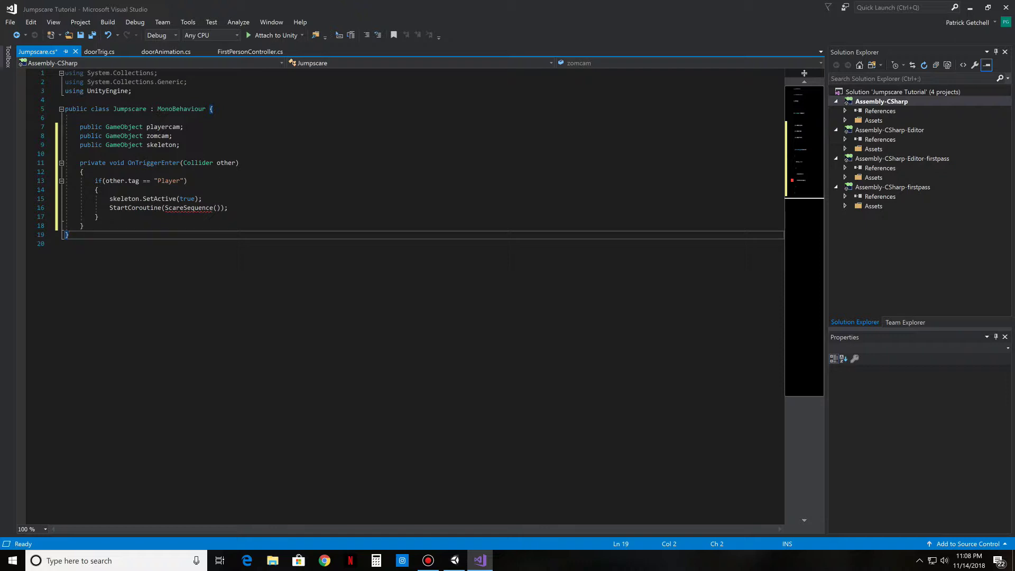
{"action": "key", "text": "Up"}
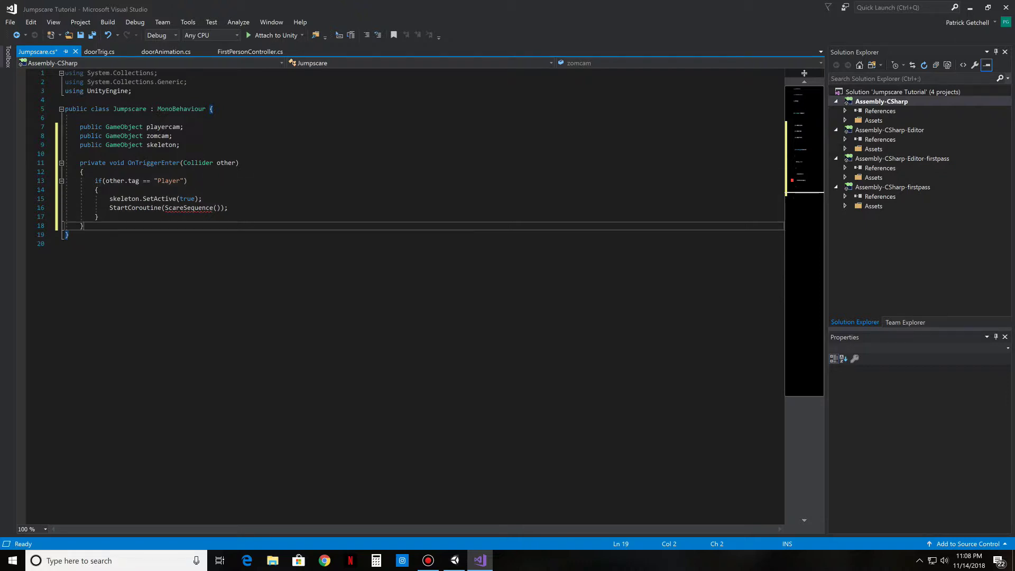
{"action": "key", "text": "End"}
{"action": "key", "text": "Return"}
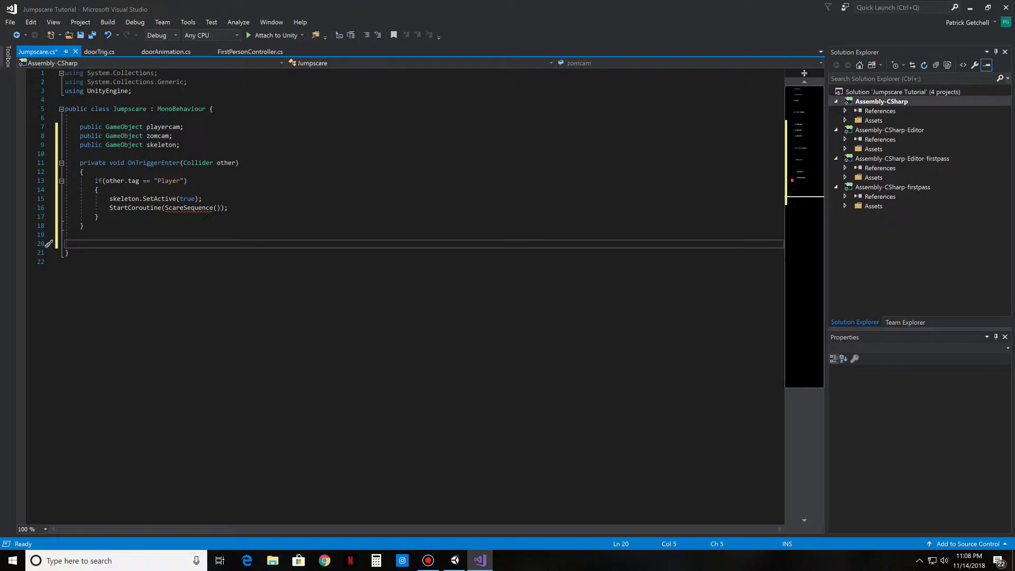
{"action": "type", "text": "IEnum"}
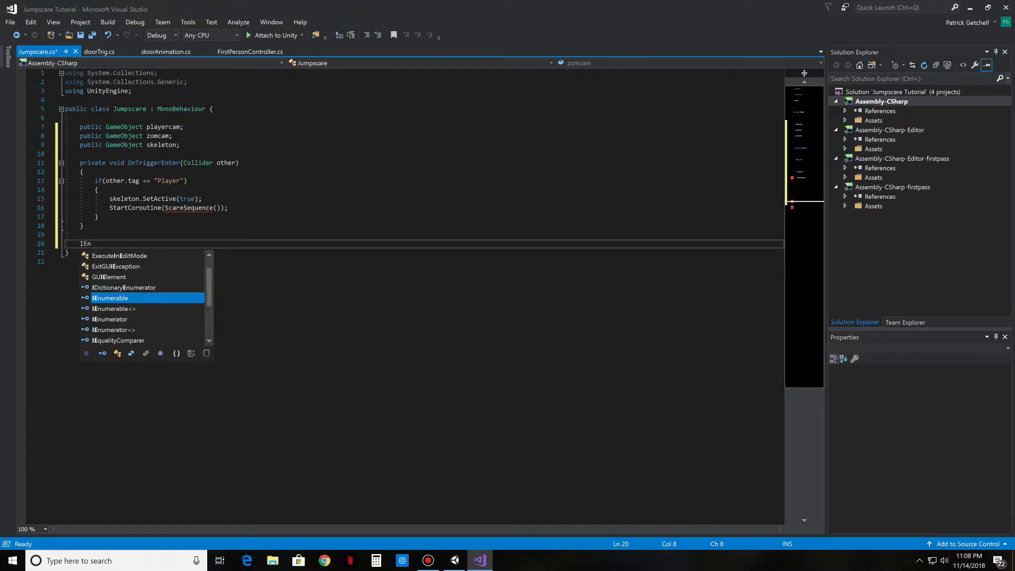
{"action": "key", "text": "Down"}
{"action": "key", "text": "Down"}
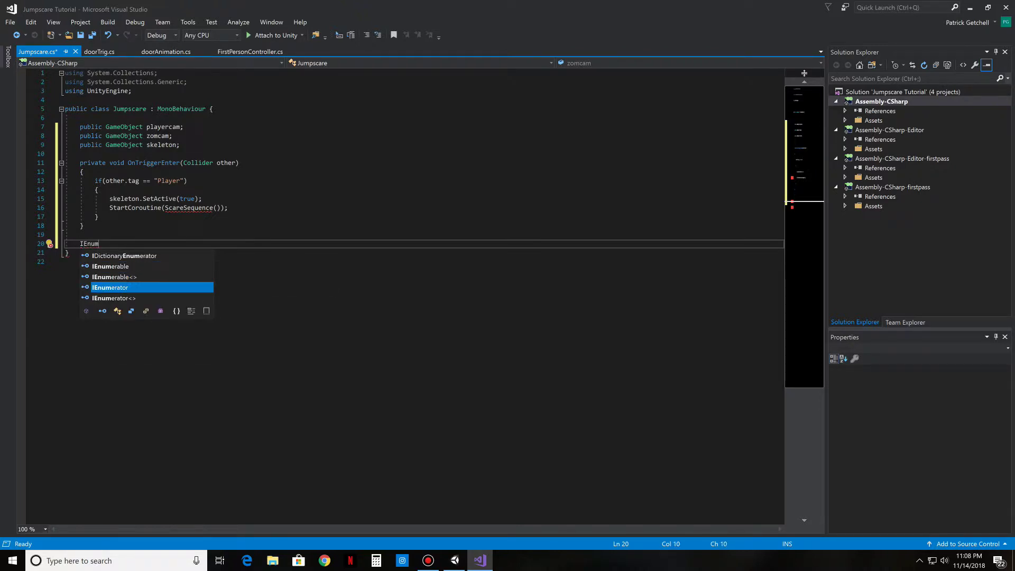
{"action": "key", "text": "Tab"}
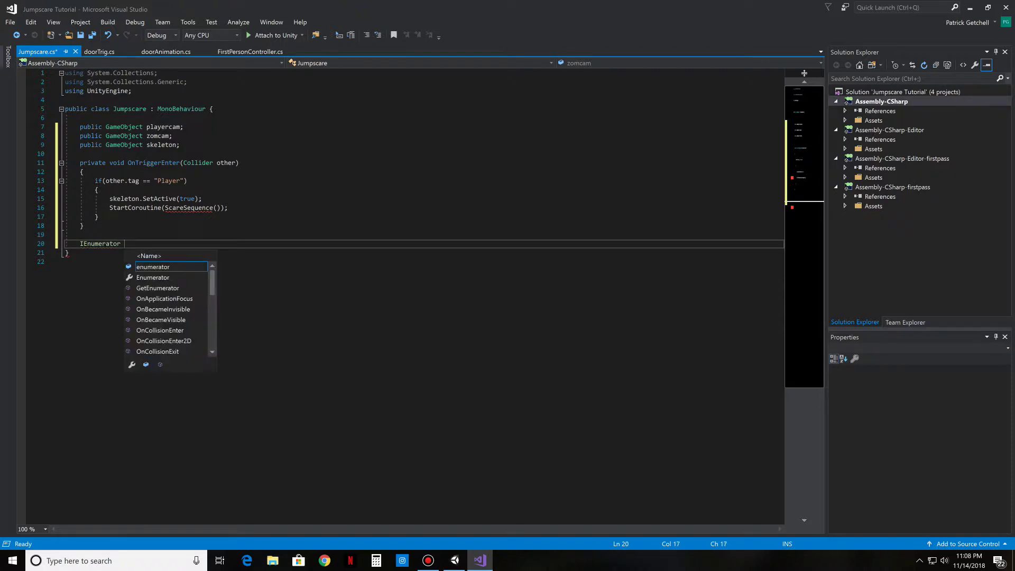
{"action": "type", "text": "S"}
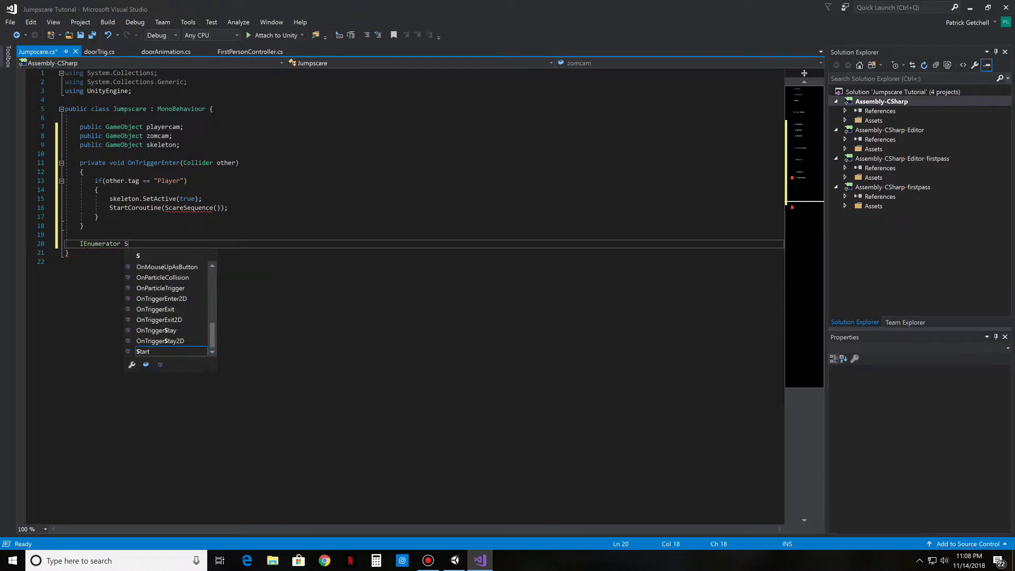
{"action": "type", "text": "careSequence"}
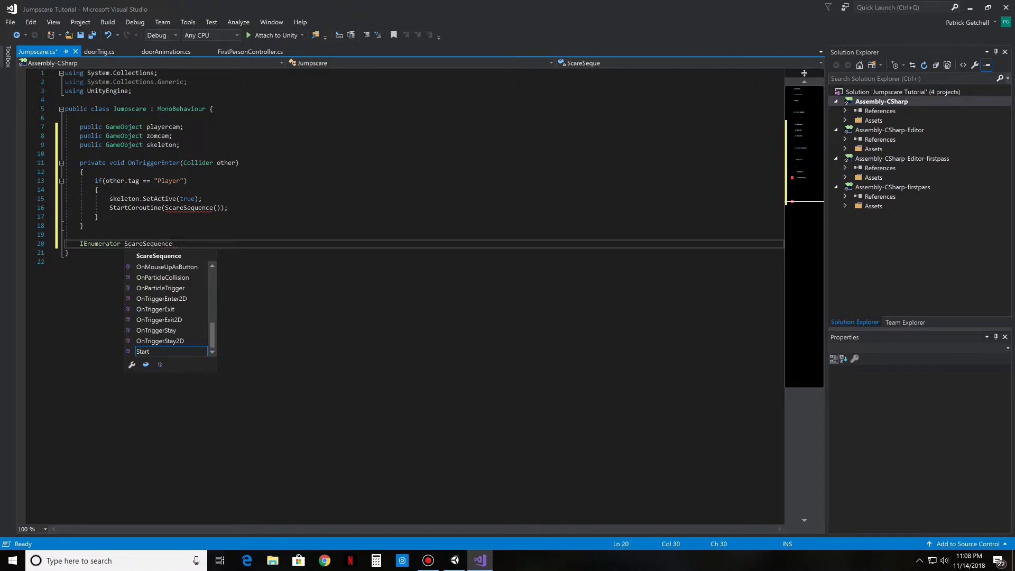
{"action": "type", "text": "()"}
{"action": "key", "text": "Return"}
{"action": "type", "text": "{"}
{"action": "key", "text": "Return"}
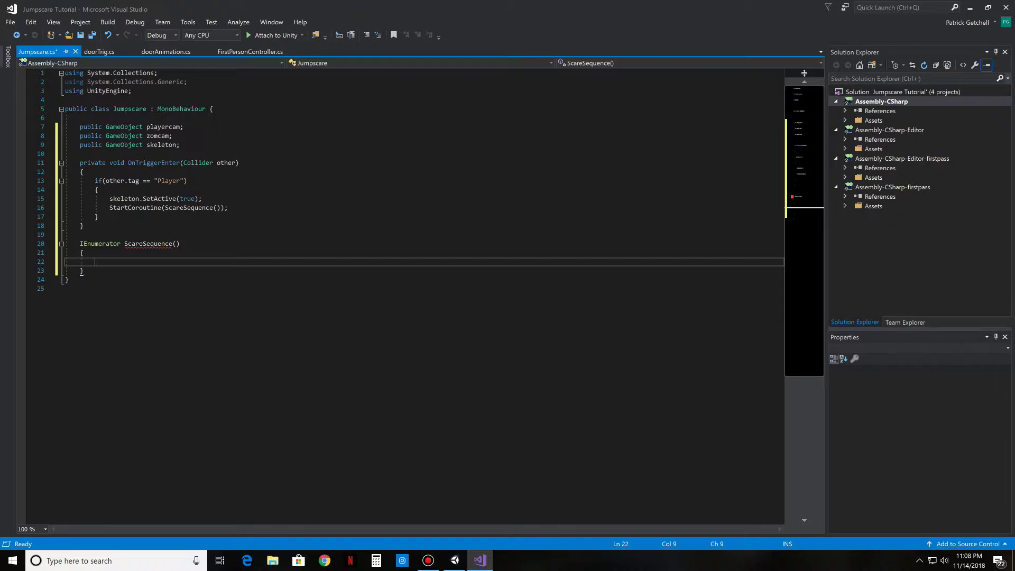
Step: Add yield return new WaitForSeconds(2.0f); as the first statement inside the ScareSequence() method
{"action": "type", "text": "yi"}
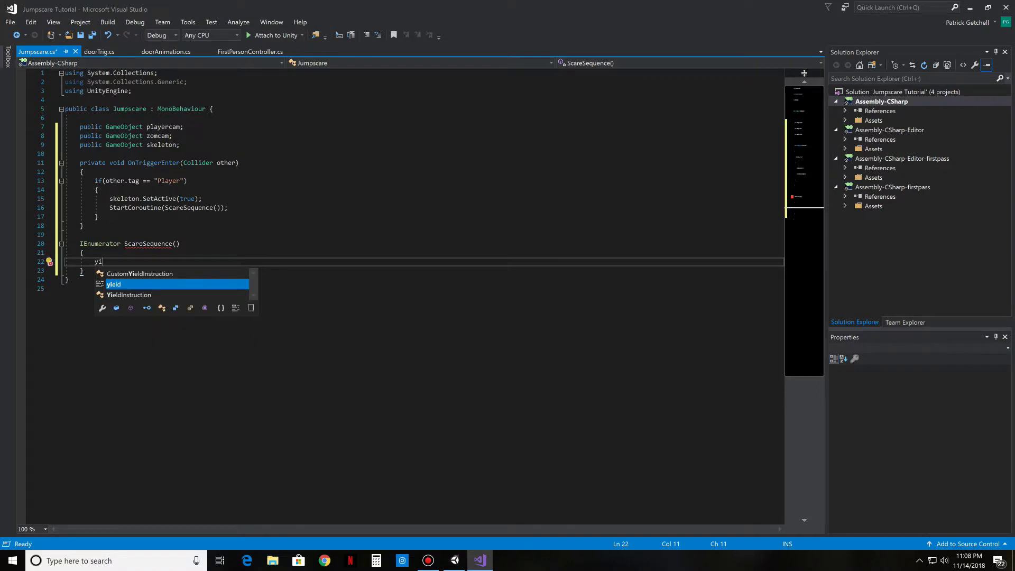
{"action": "type", "text": "eld "}
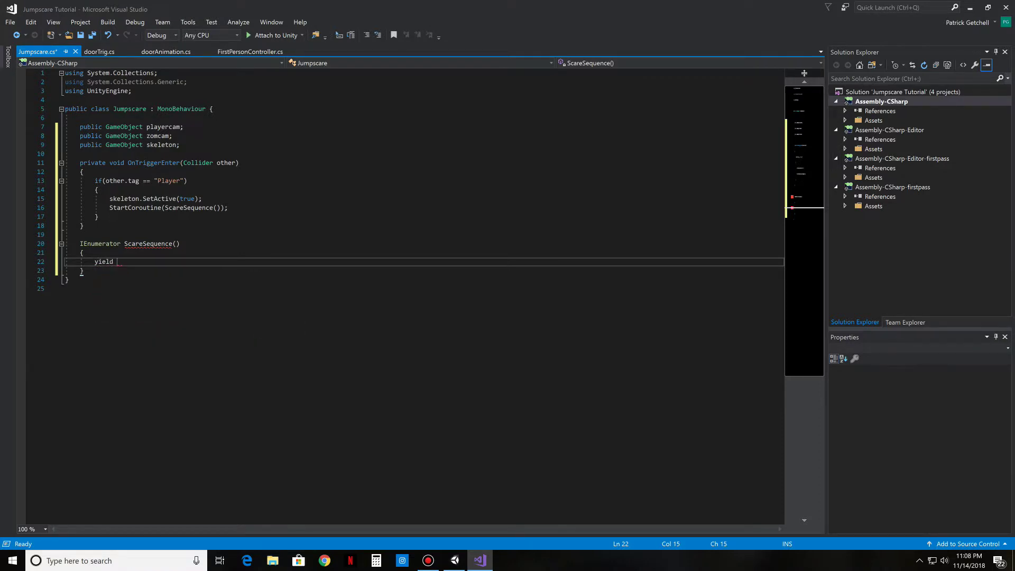
{"action": "type", "text": "return new Wai"}
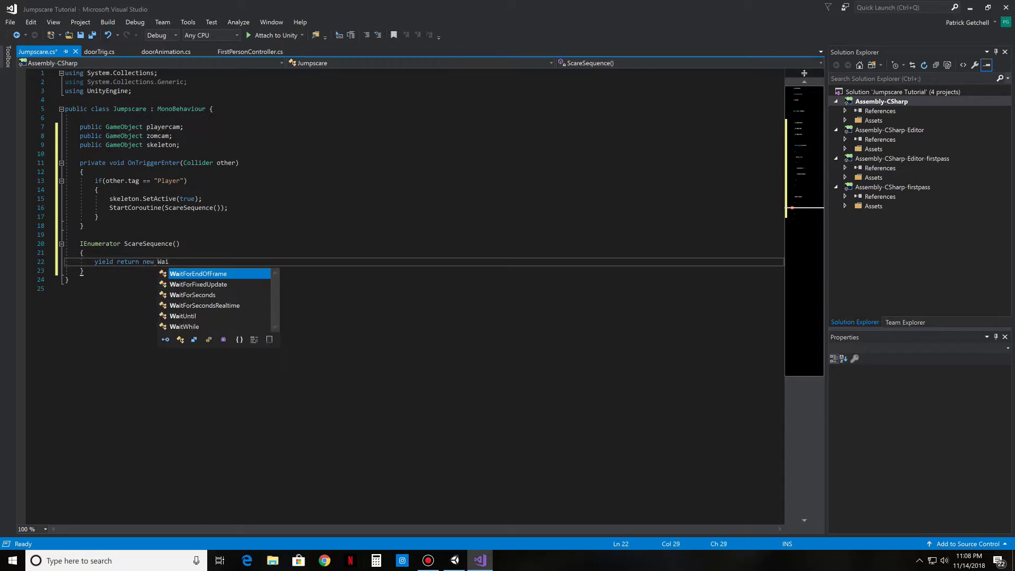
{"action": "key", "text": "Down"}
{"action": "key", "text": "Down"}
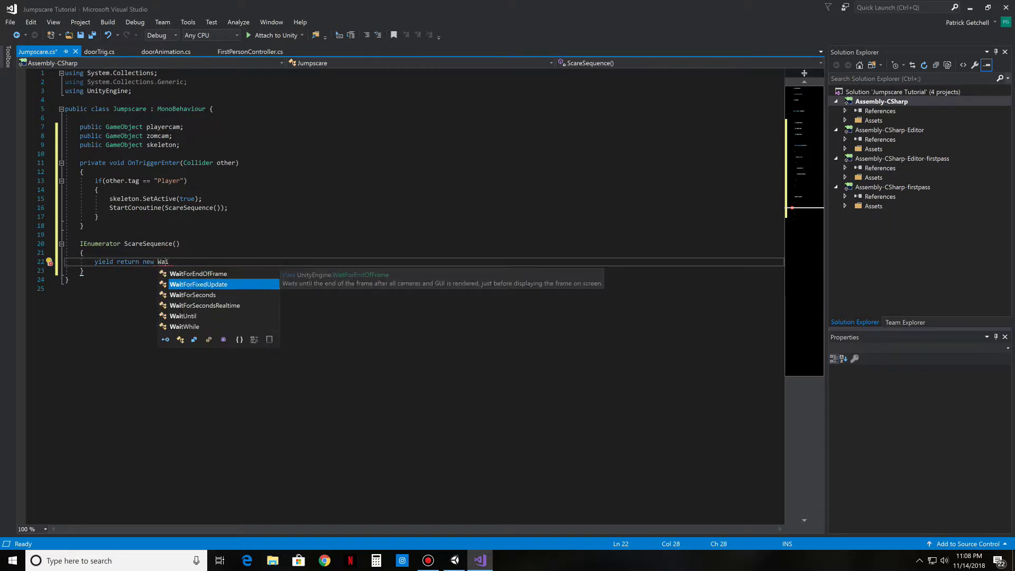
{"action": "key", "text": "Tab"}
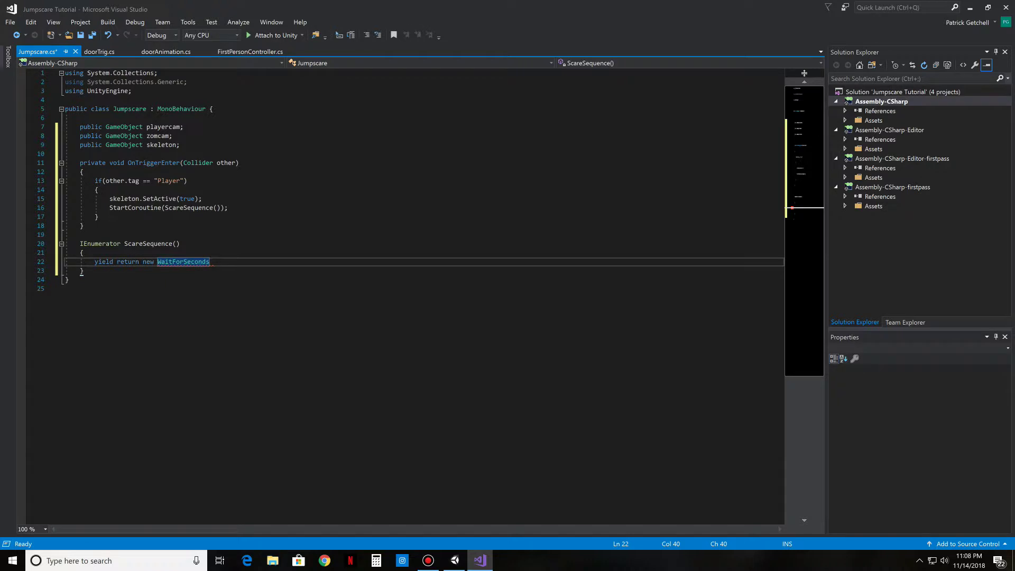
{"action": "type", "text": "(2.0f"}
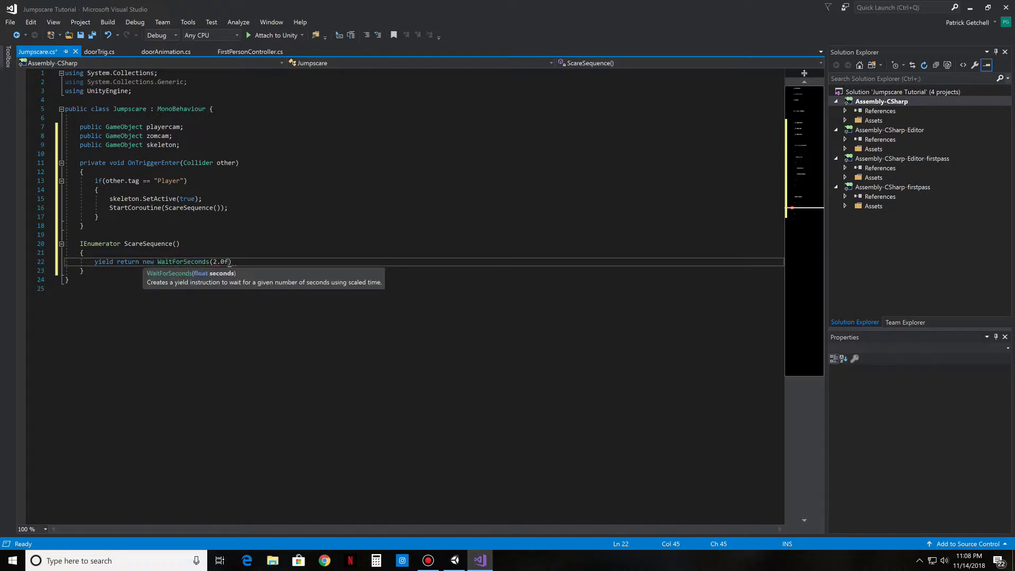
{"action": "type", "text": ")"}
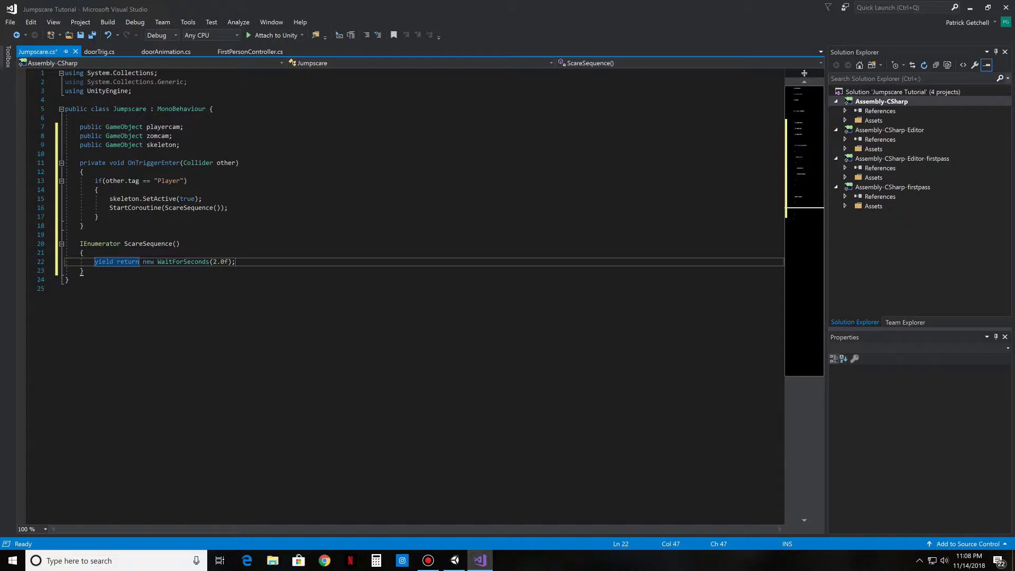
{"action": "key", "text": "Return"}
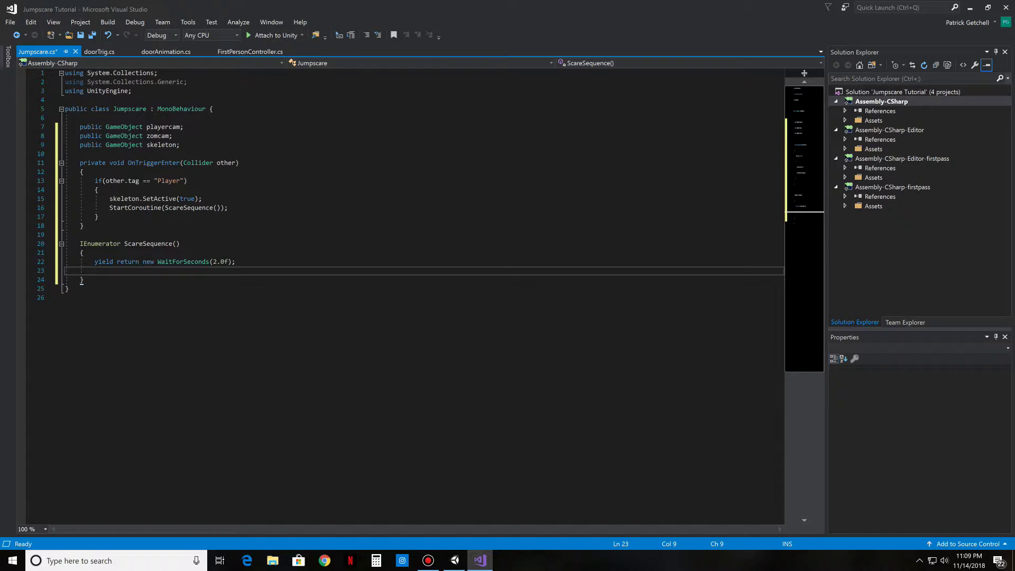
Step: Add playercam.SetActive(false); below the WaitForSeconds line in ScareSequence()
{"action": "type", "text": "PL"}
{"action": "key", "text": "BackSpace"}
{"action": "key", "text": "BackSpace"}
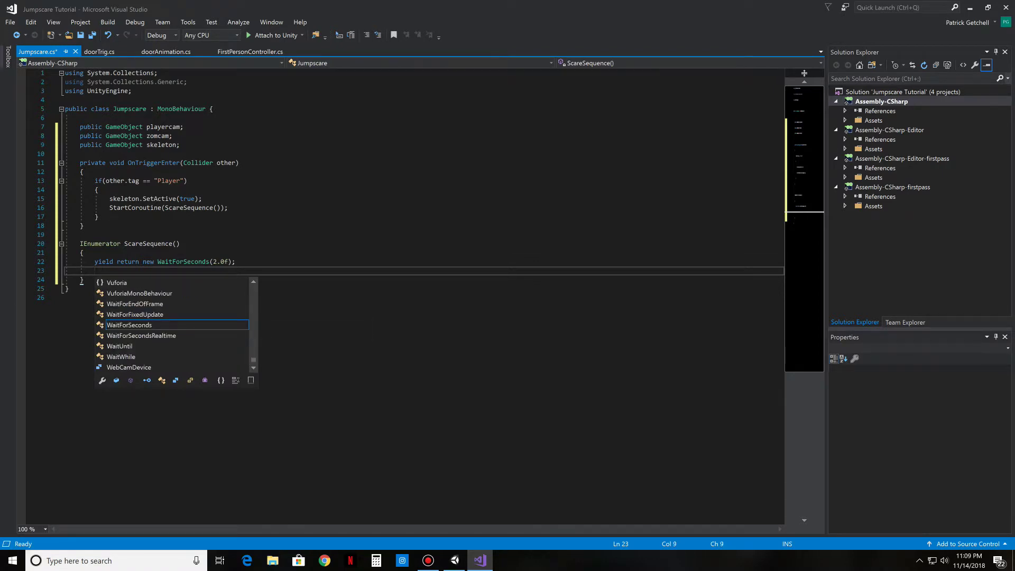
{"action": "type", "text": "player"}
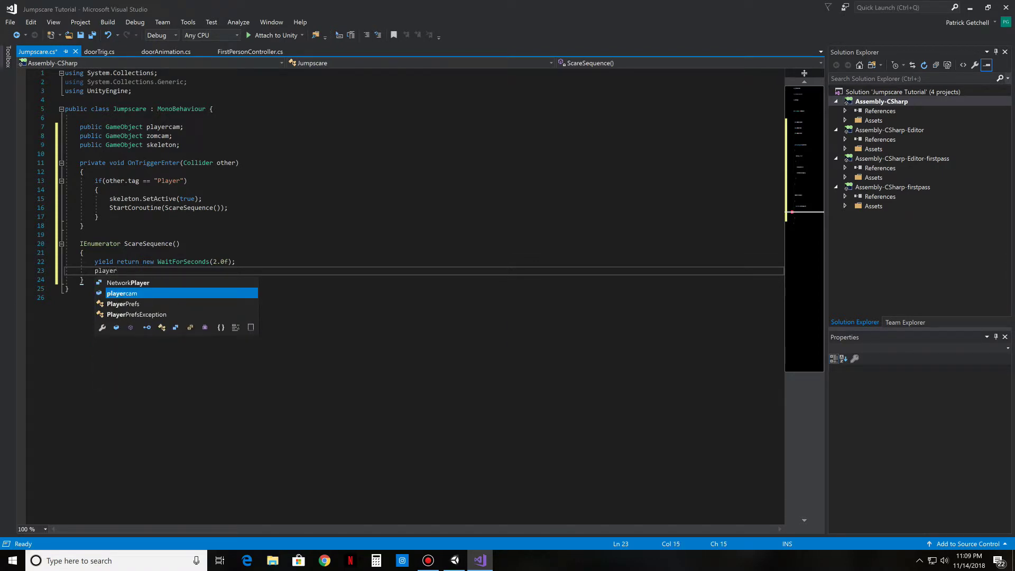
{"action": "type", "text": "came"}
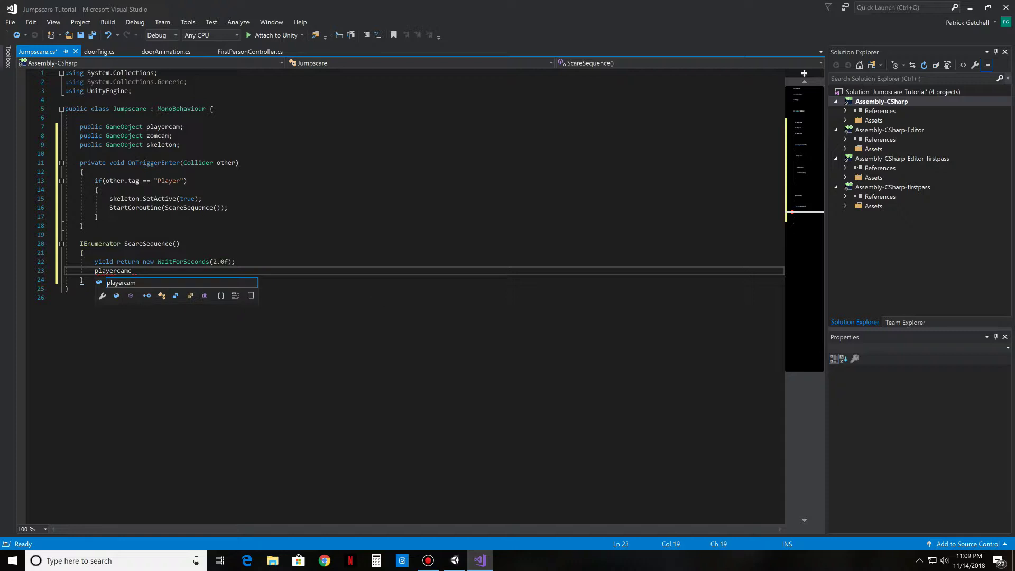
{"action": "key", "text": "BackSpace"}
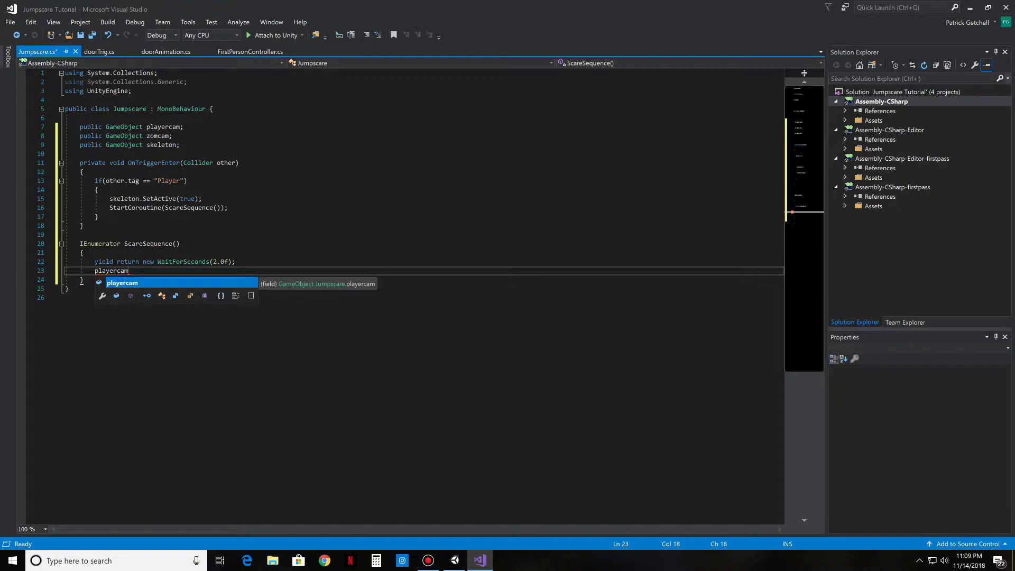
{"action": "type", "text": ".Se"}
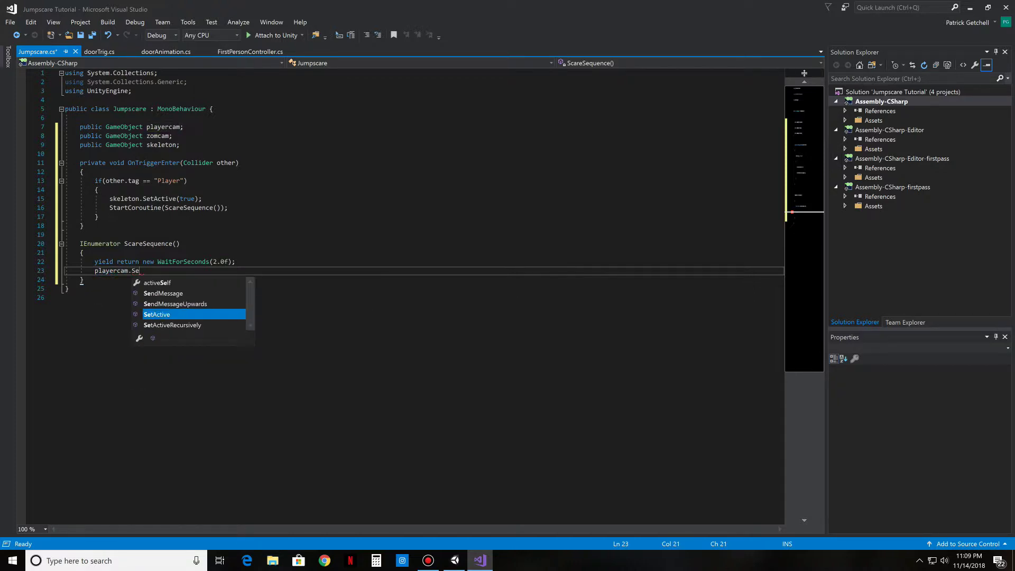
{"action": "type", "text": "tActive(Fal"}
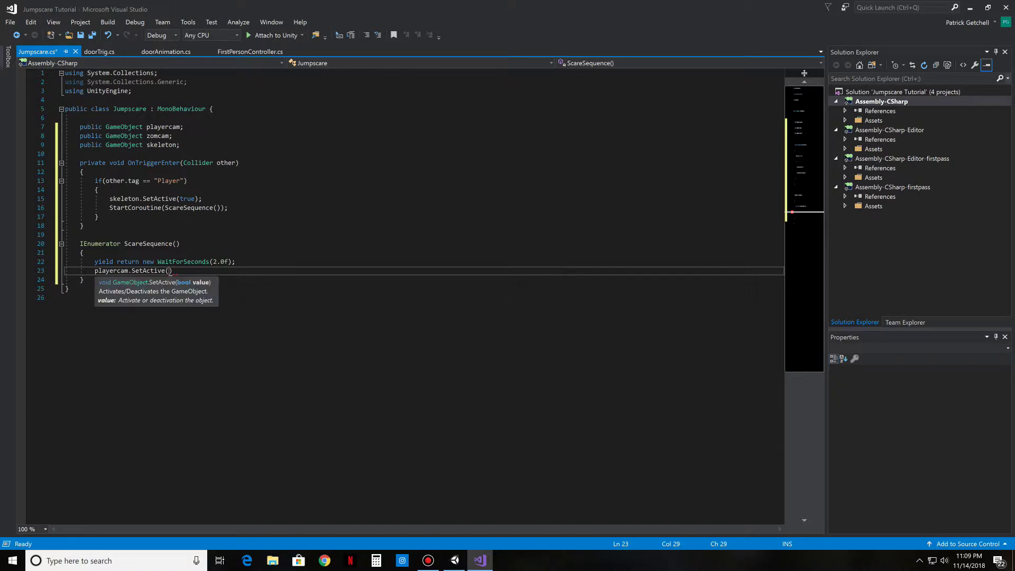
{"action": "key", "text": "BackSpace"}
{"action": "key", "text": "BackSpace"}
{"action": "key", "text": "BackSpace"}
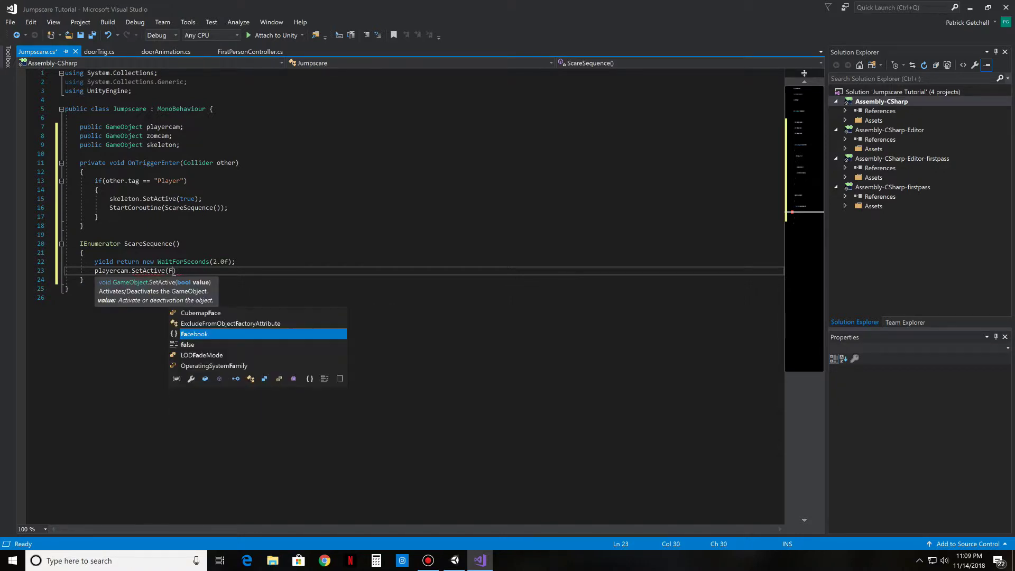
{"action": "type", "text": "false)"}
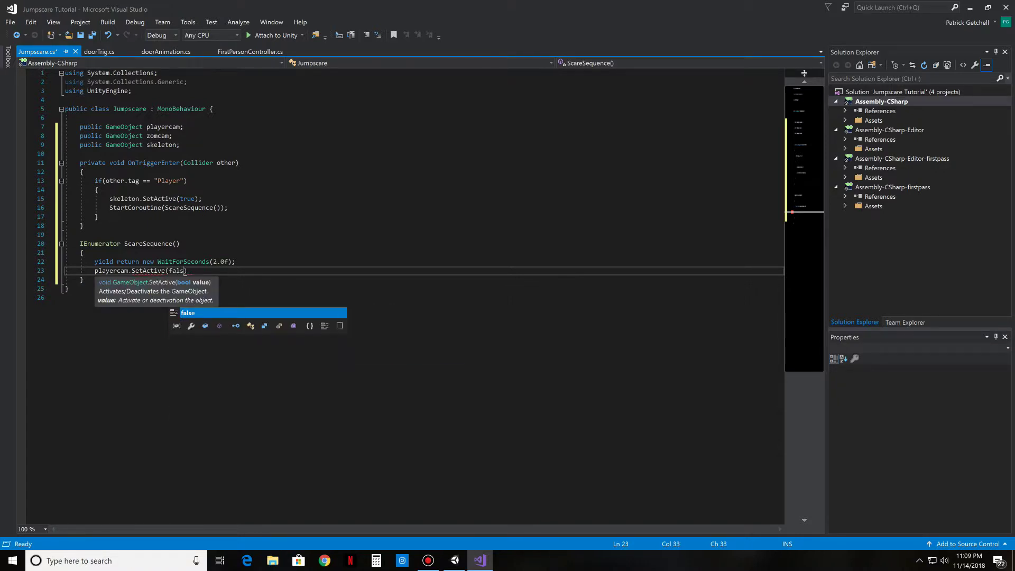
{"action": "type", "text": ";"}
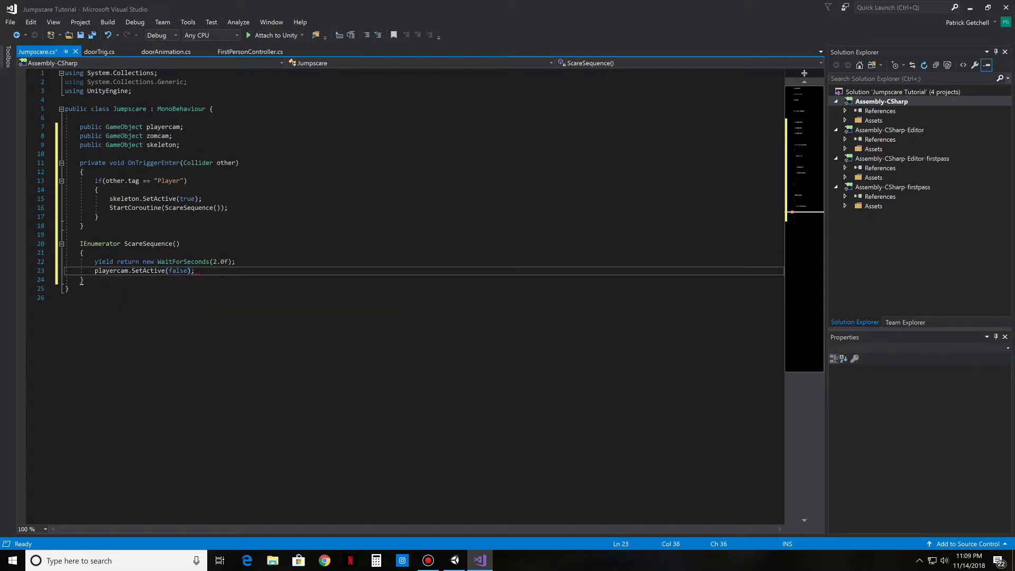
{"action": "key", "text": "Return"}
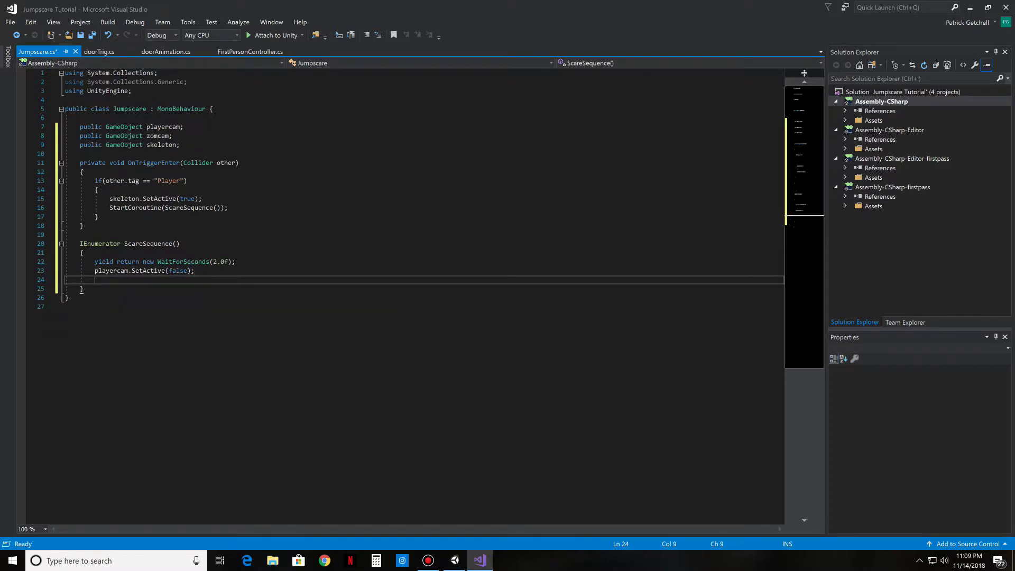
Step: Add zomcam.SetActive(true); below the playercam.SetActive(false) line in ScareSequence()
{"action": "type", "text": "zo"}
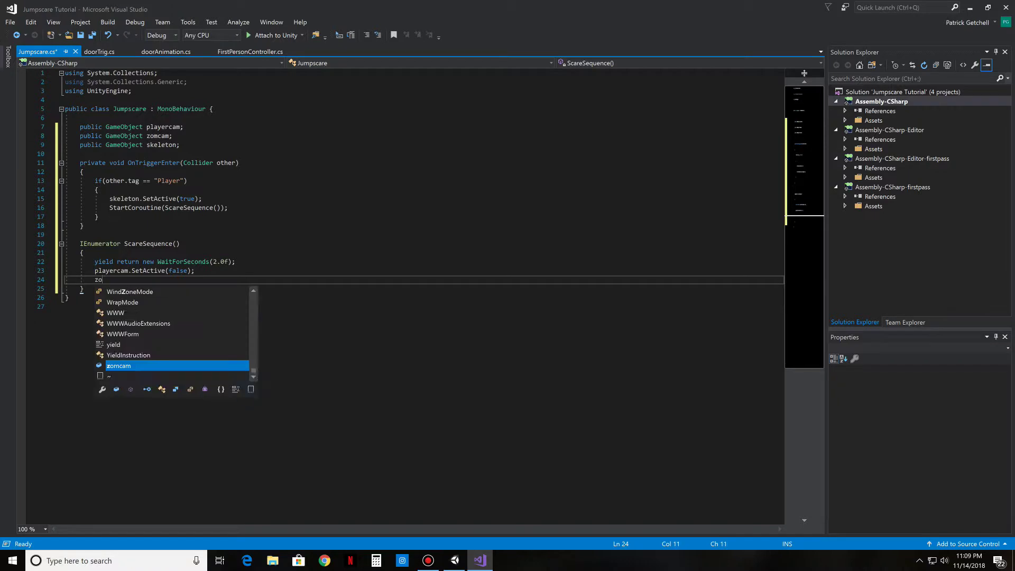
{"action": "type", "text": "mcam.Set"}
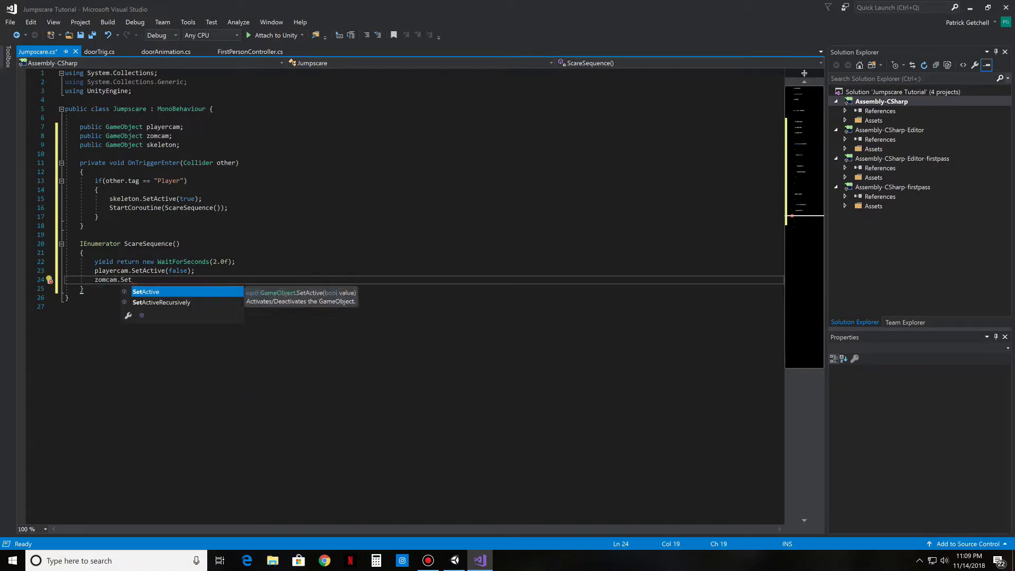
{"action": "key", "text": "Tab"}
{"action": "type", "text": "(true"}
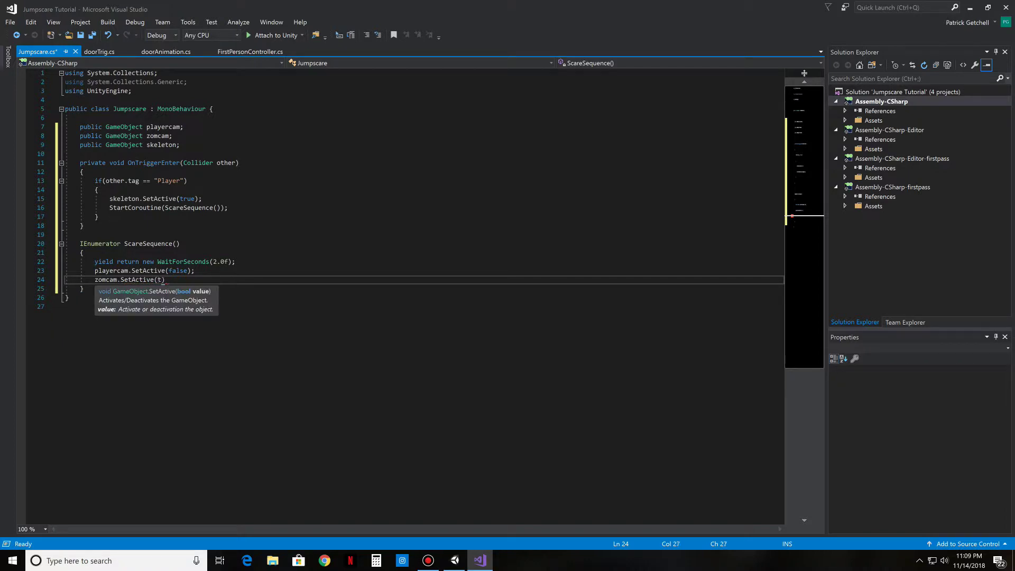
{"action": "type", "text": ");"}
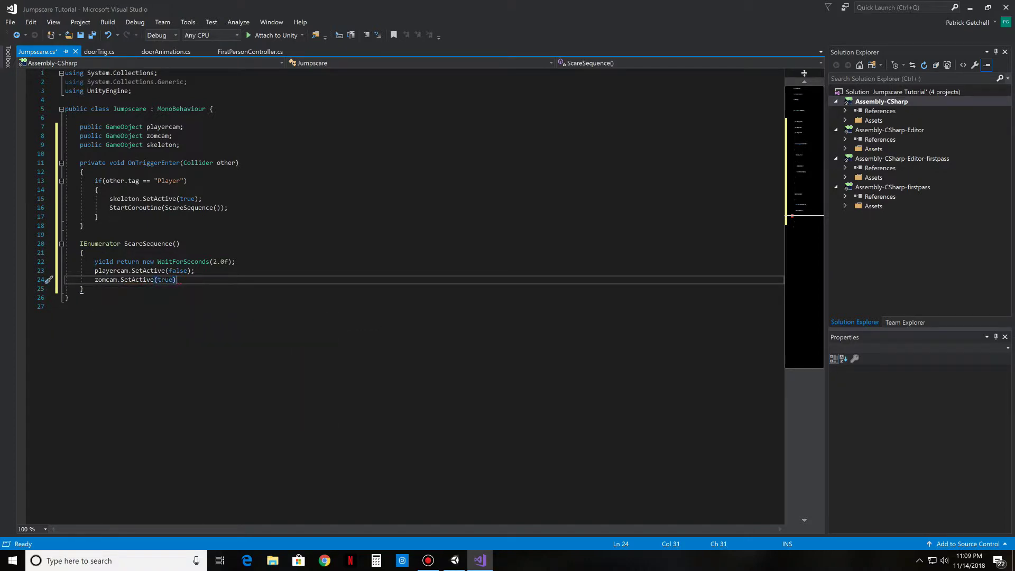
{"action": "key", "text": "Return"}
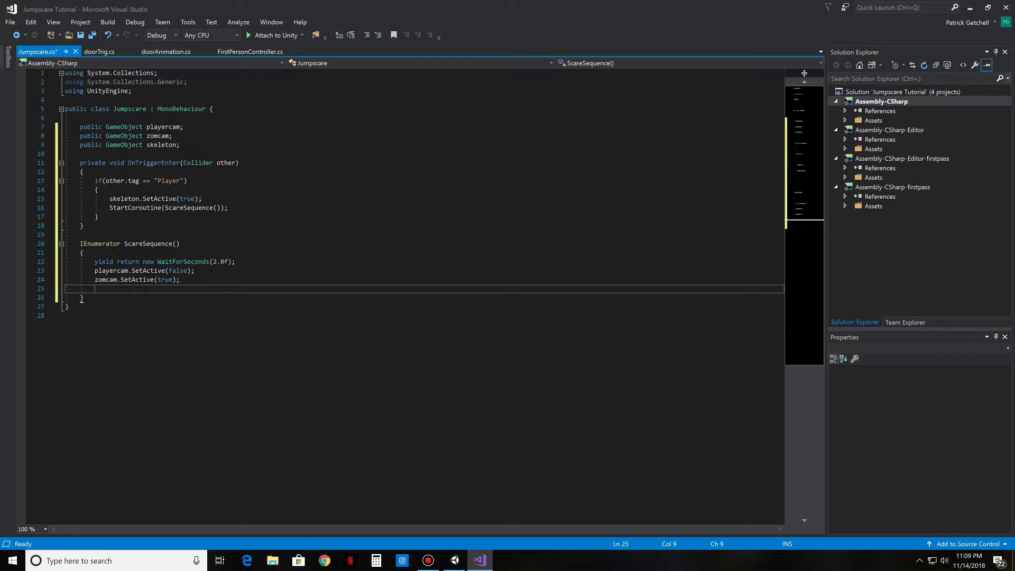
Step: Add a second yield return new WaitForSeconds(2.0f); below the zomcam.SetActive(true) line in ScareSequence()
{"action": "type", "text": "yi"}
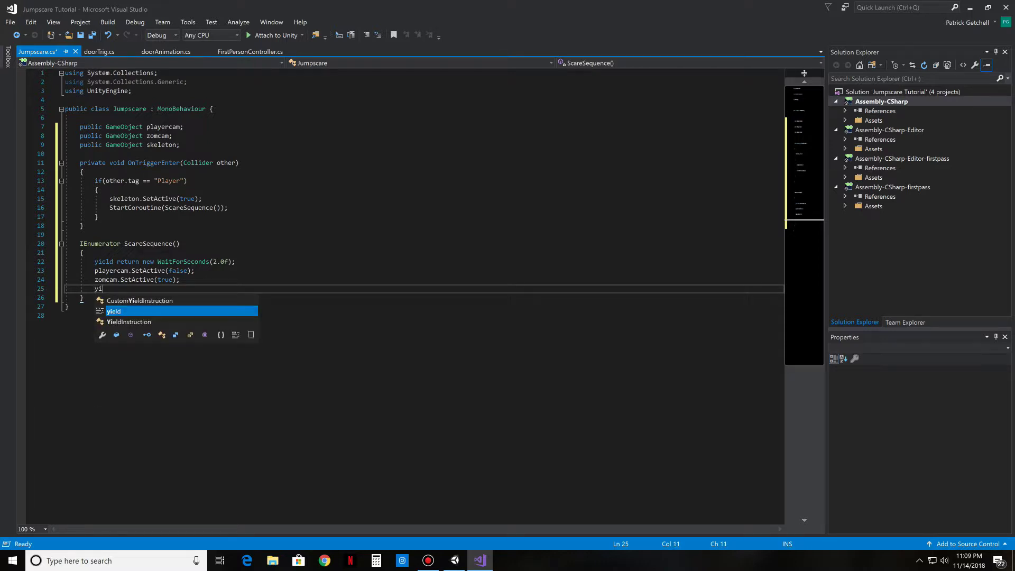
{"action": "type", "text": "eld "}
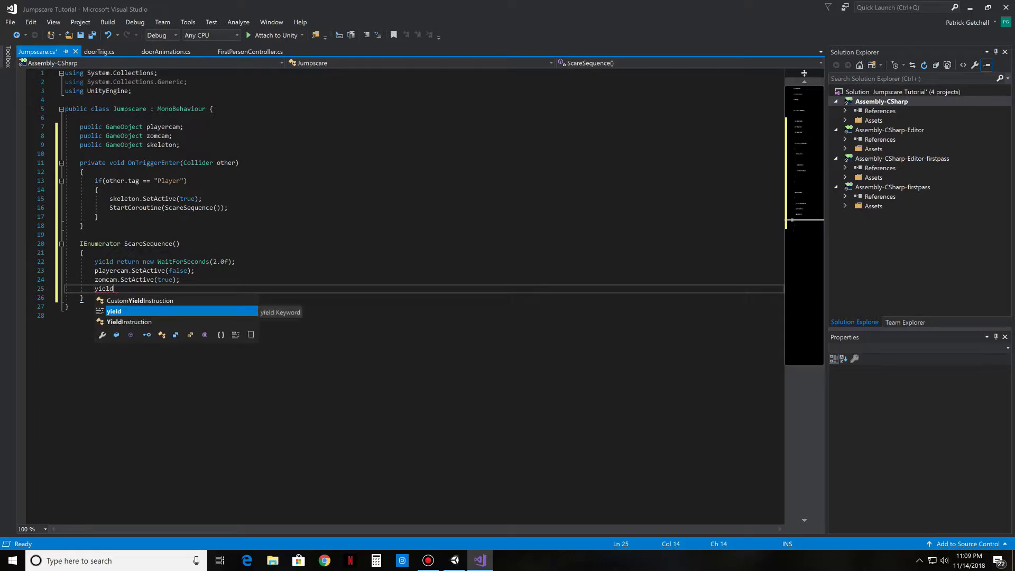
{"action": "type", "text": "ret"}
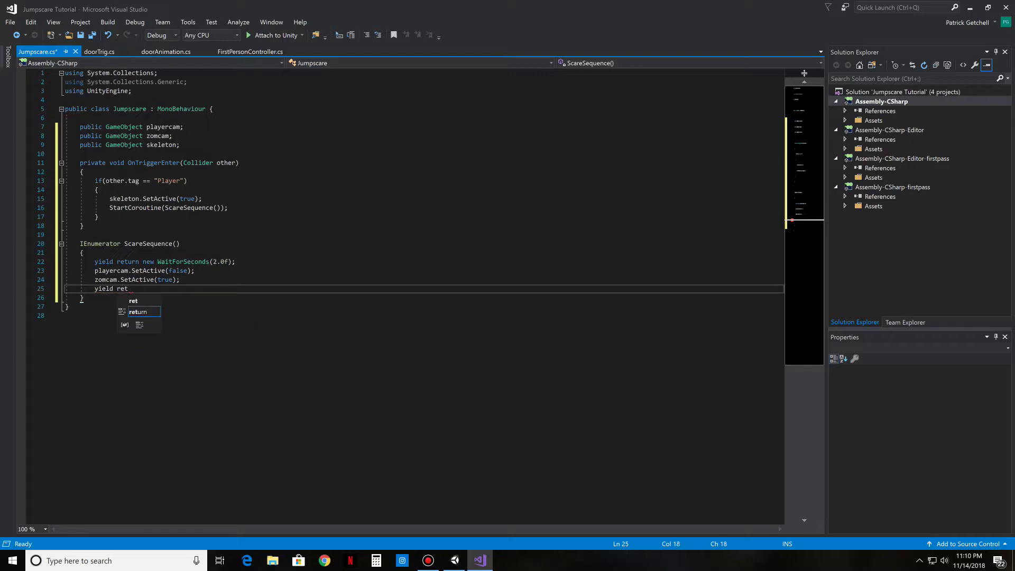
{"action": "key", "text": "Return"}
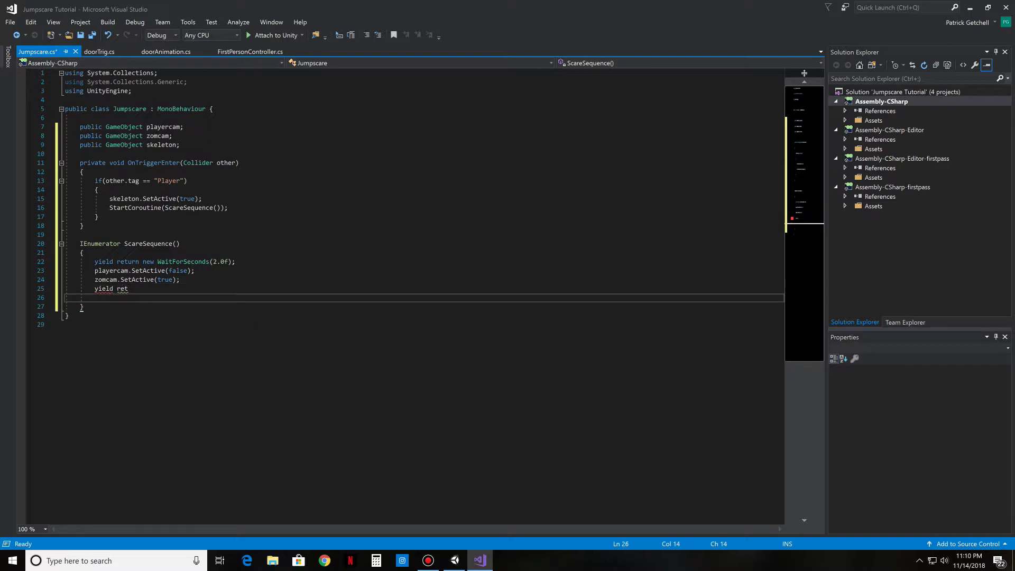
{"action": "key", "text": "Up"}
{"action": "key", "text": "End"}
{"action": "type", "text": "ur"}
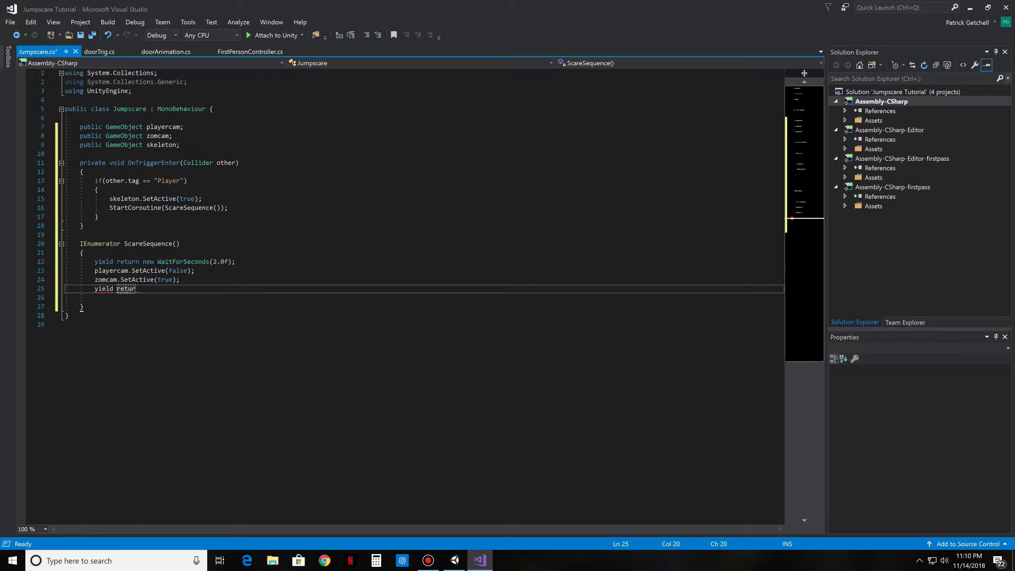
{"action": "type", "text": "n new WaitForSeconds"}
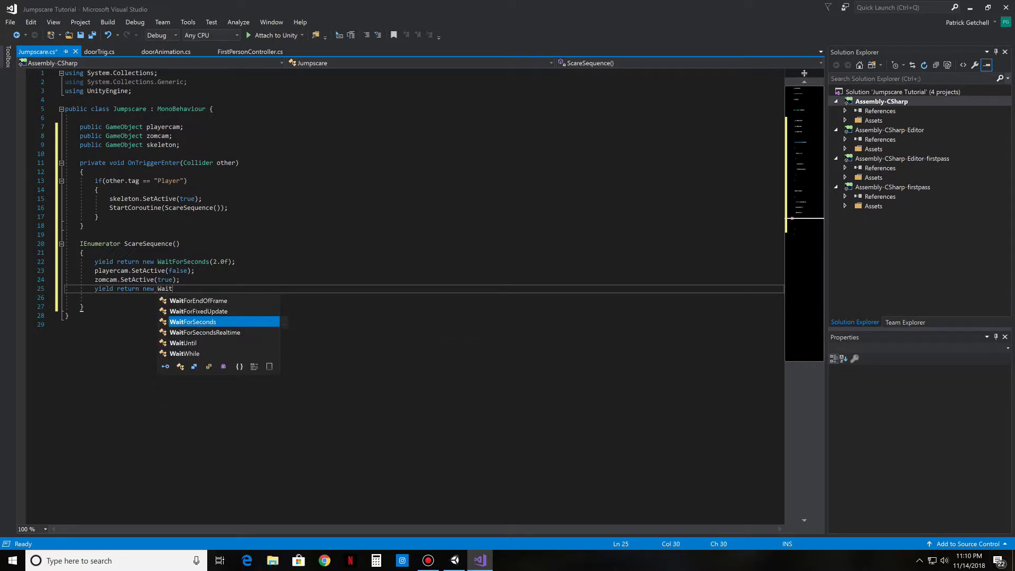
{"action": "key", "text": "Tab"}
{"action": "type", "text": "("}
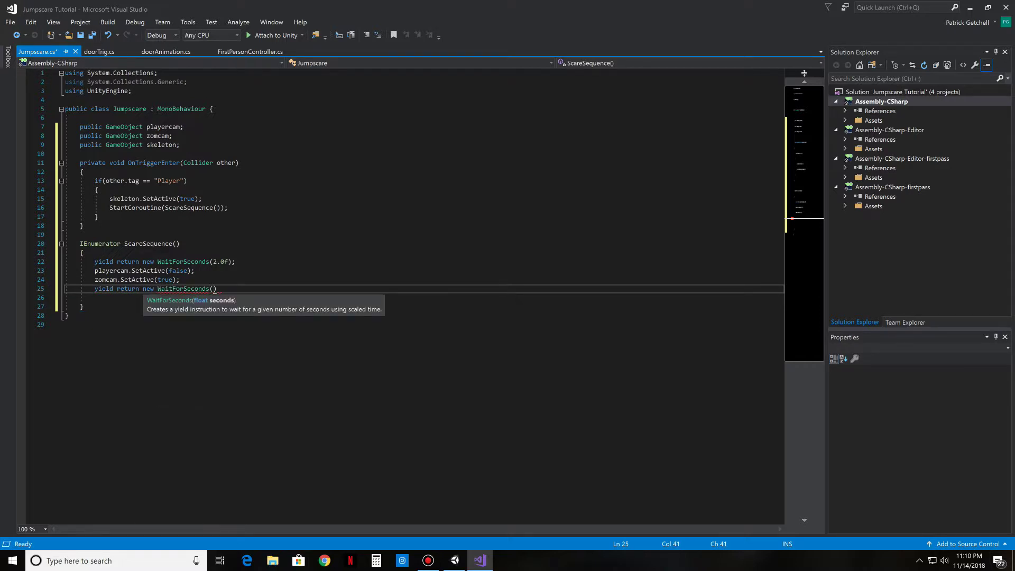
{"action": "type", "text": "2.0f"}
{"action": "key", "text": "End"}
{"action": "type", "text": ";"}
{"action": "key", "text": "Return"}
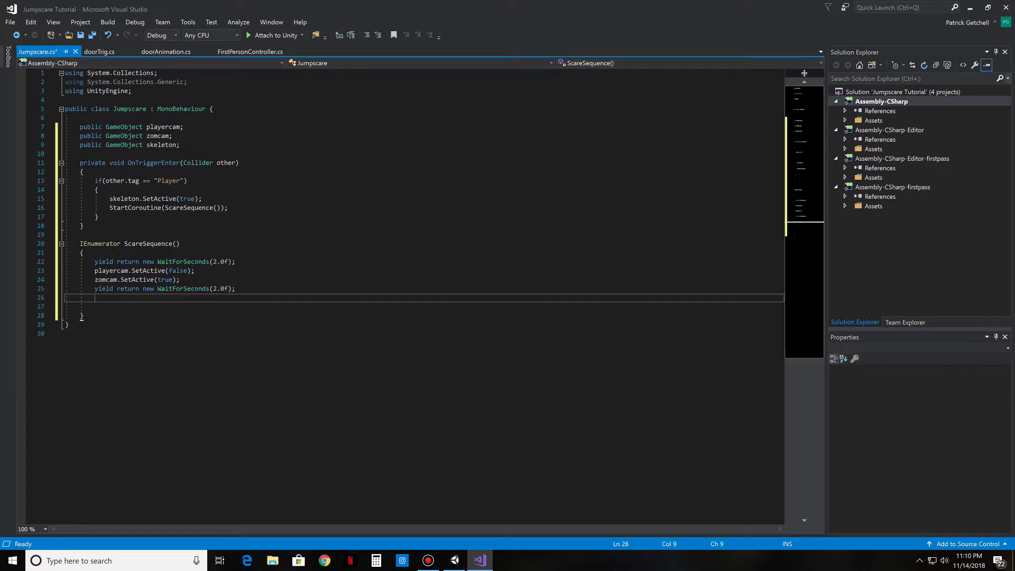
Step: Add playercam.SetActive(true); below the second WaitForSeconds line in ScareSequence()
{"action": "type", "text": "player"}
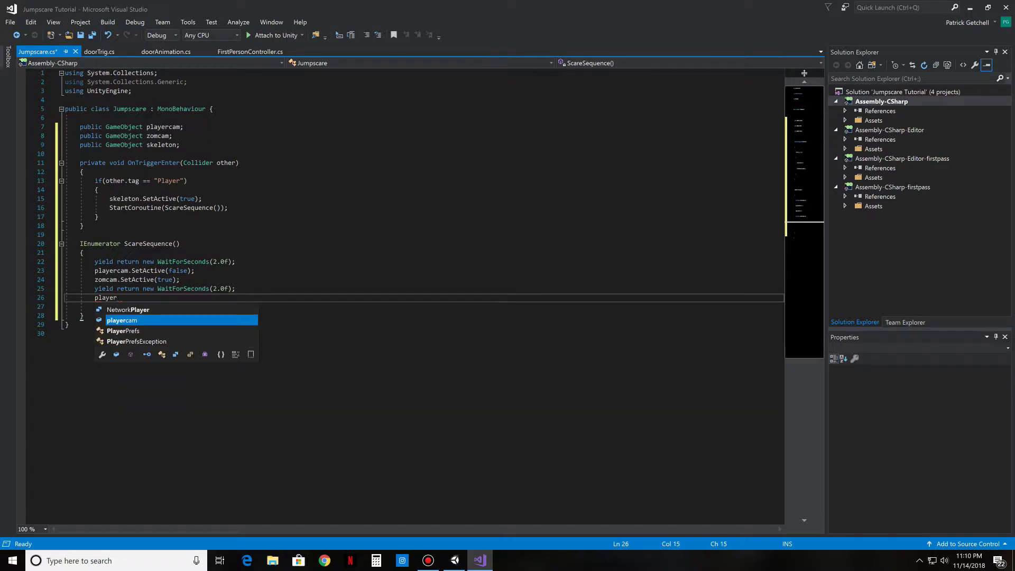
{"action": "type", "text": "cam.Setc"}
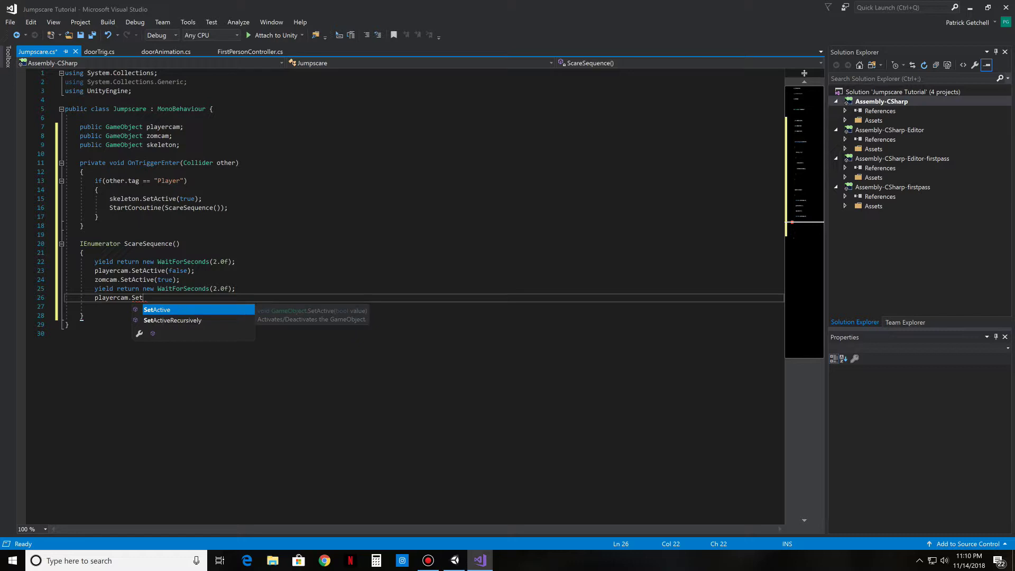
{"action": "key", "text": "Tab"}
{"action": "type", "text": "("}
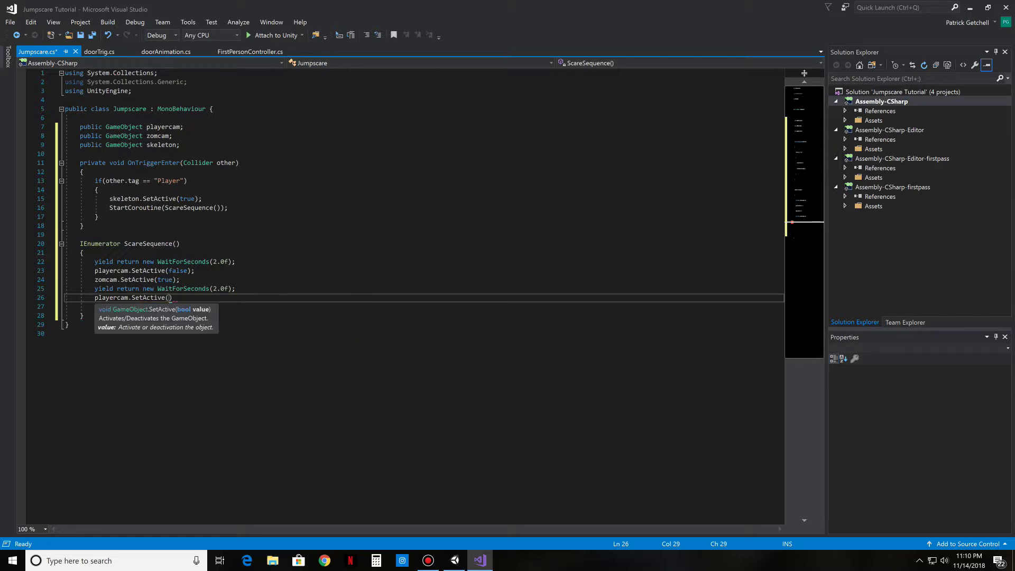
{"action": "type", "text": "tr"}
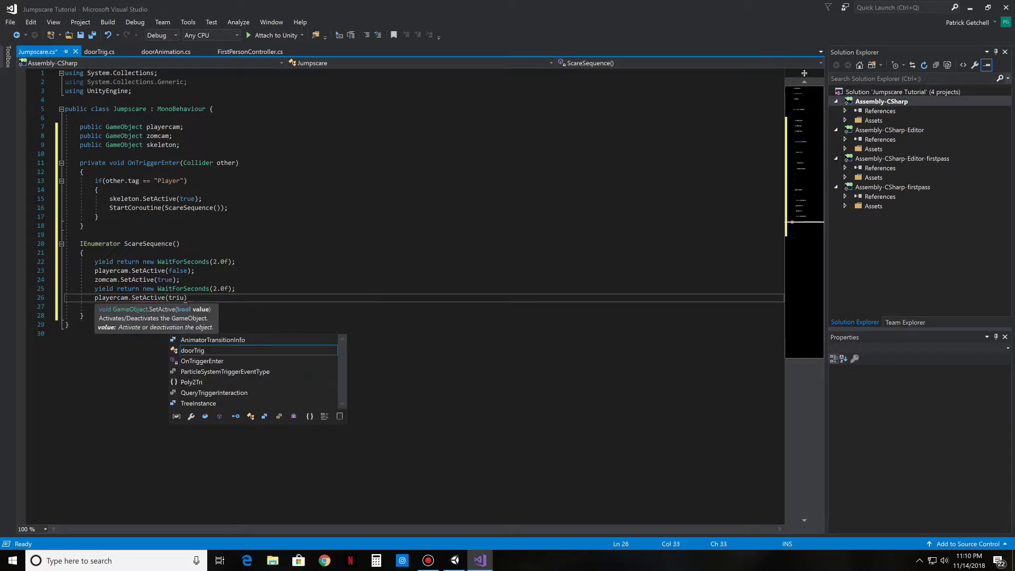
{"action": "type", "text": "i"}
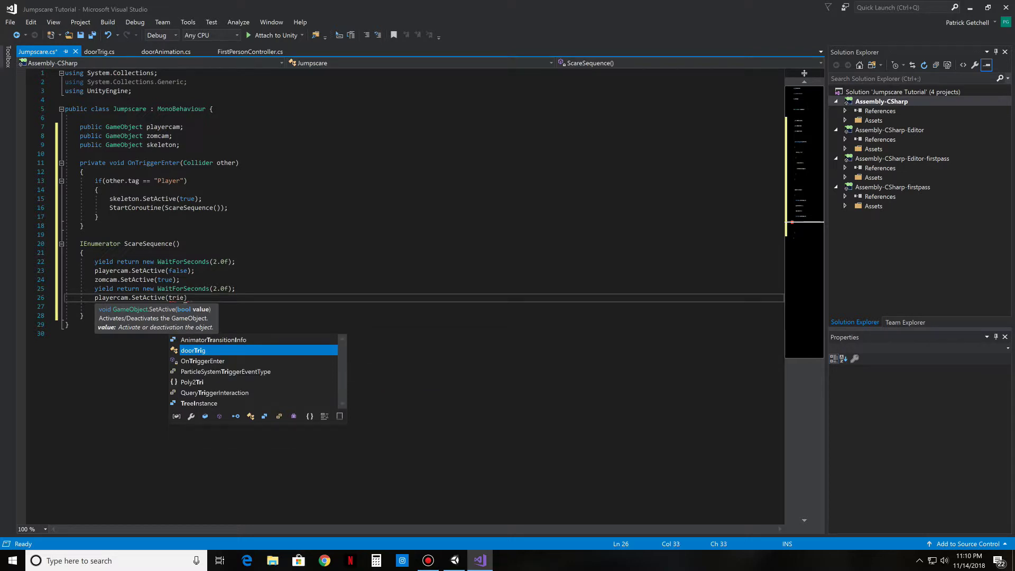
{"action": "key", "text": "BackSpace"}
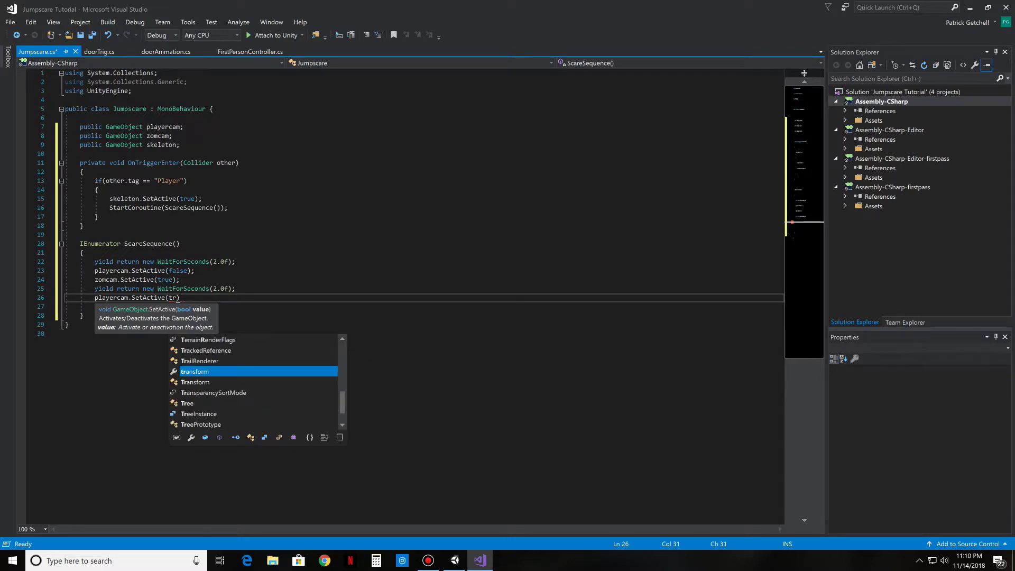
{"action": "type", "text": "ue);"}
{"action": "key", "text": "Return"}
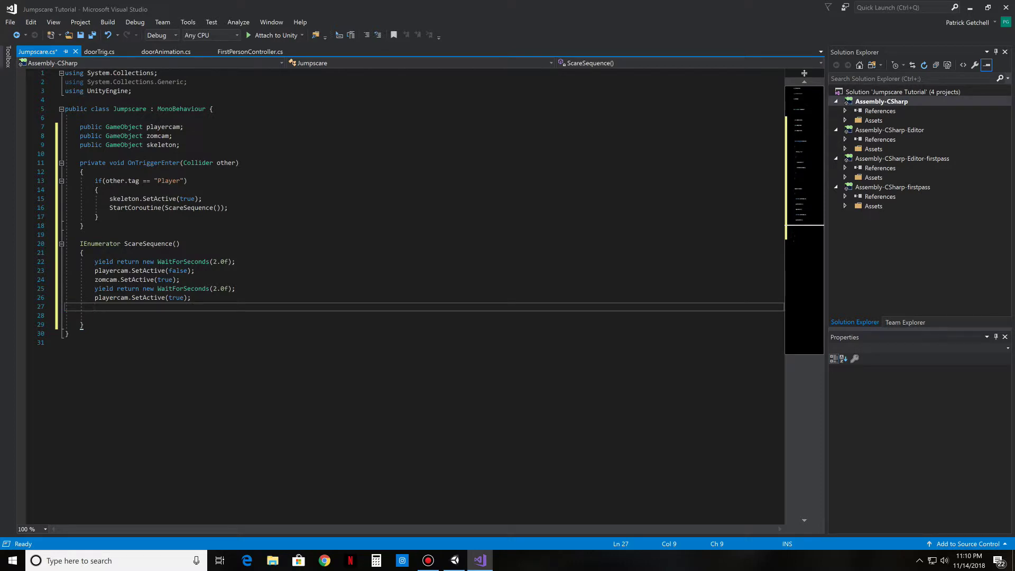
Step: Add zomcam.SetActive(false); below the playercam.SetActive(true) line in ScareSequence()
{"action": "type", "text": "zomc"}
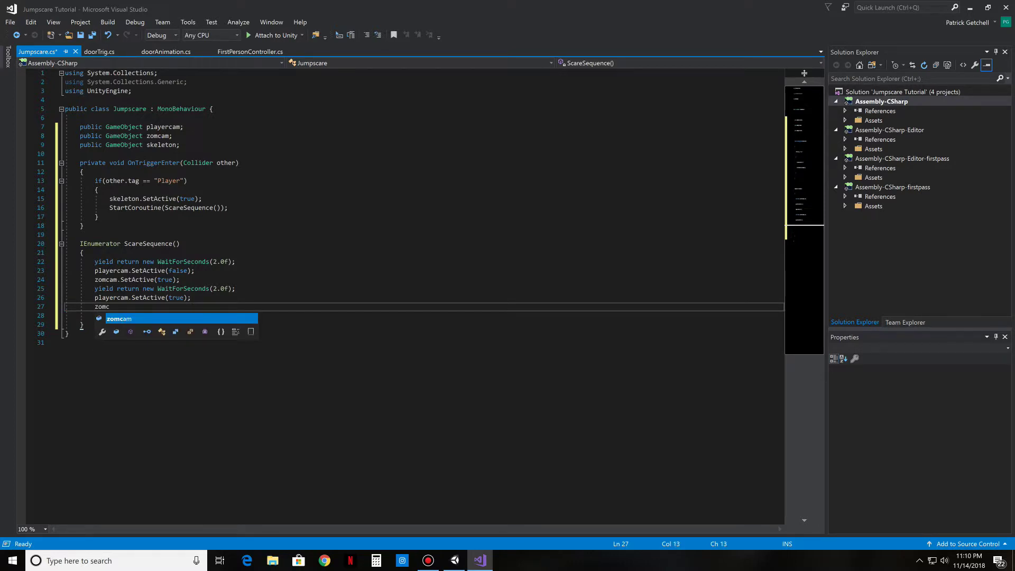
{"action": "type", "text": "am.se"}
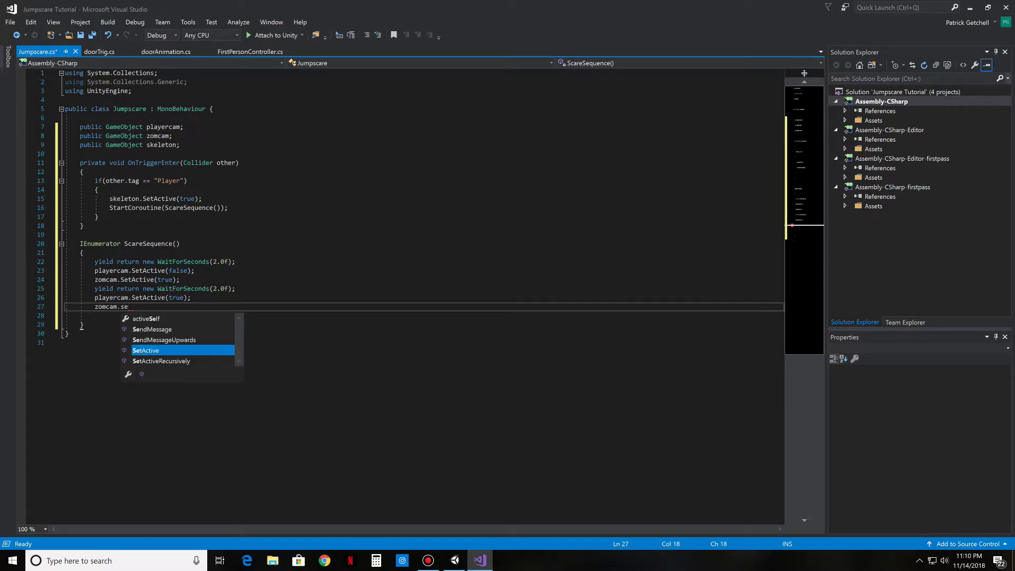
{"action": "key", "text": "Tab"}
{"action": "type", "text": "(fals"}
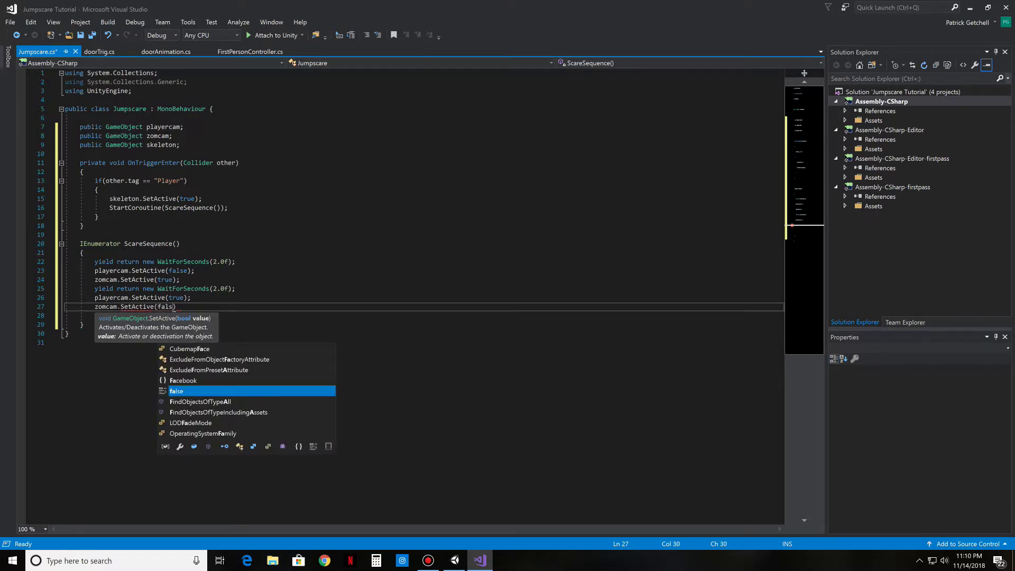
{"action": "type", "text": "e);"}
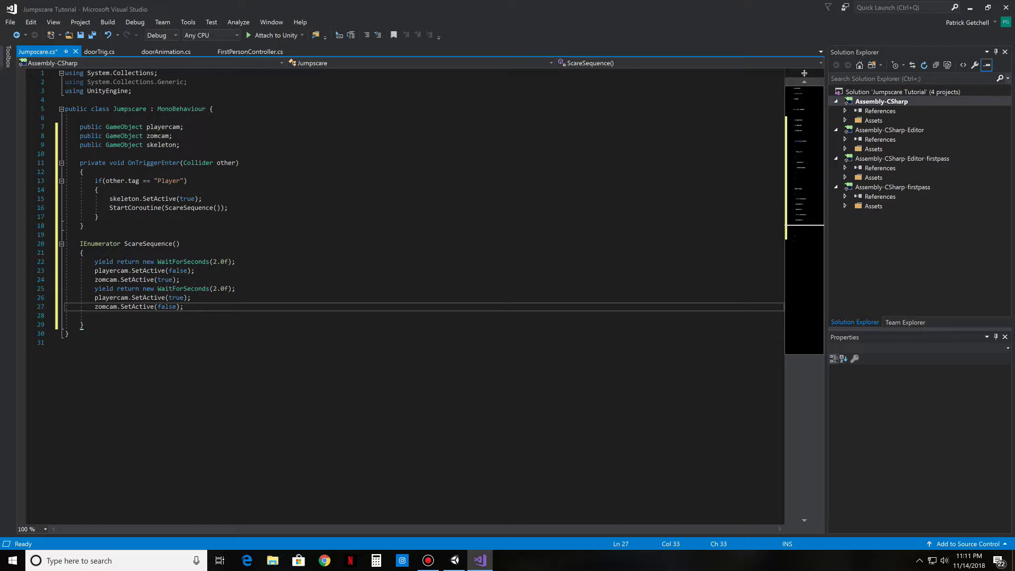
Step: Add yield return new WaitForSeconds(.5f); below the zomcam.SetActive(false) line in ScareSequence()
{"action": "key", "text": "Return"}
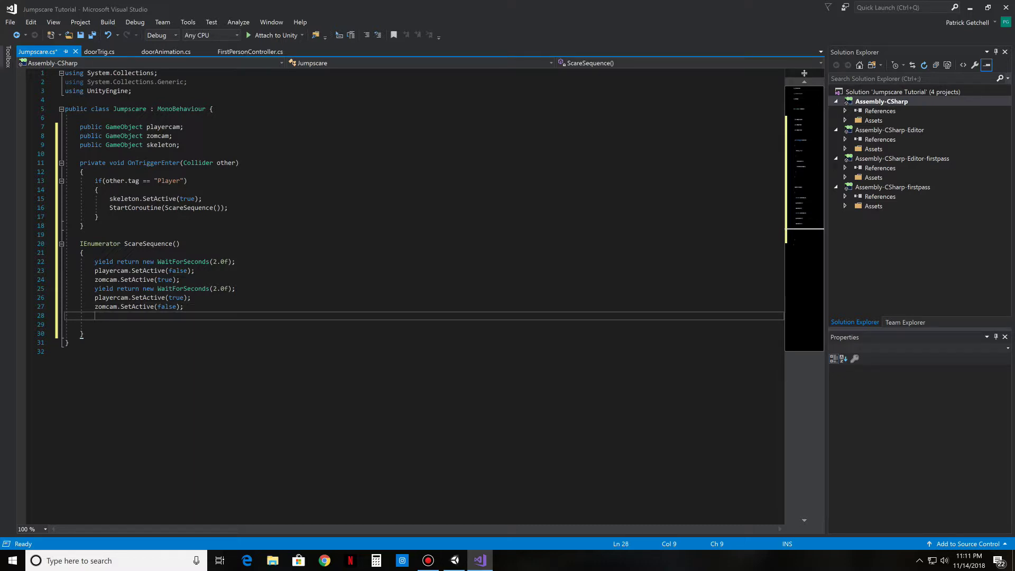
{"action": "type", "text": "yield"}
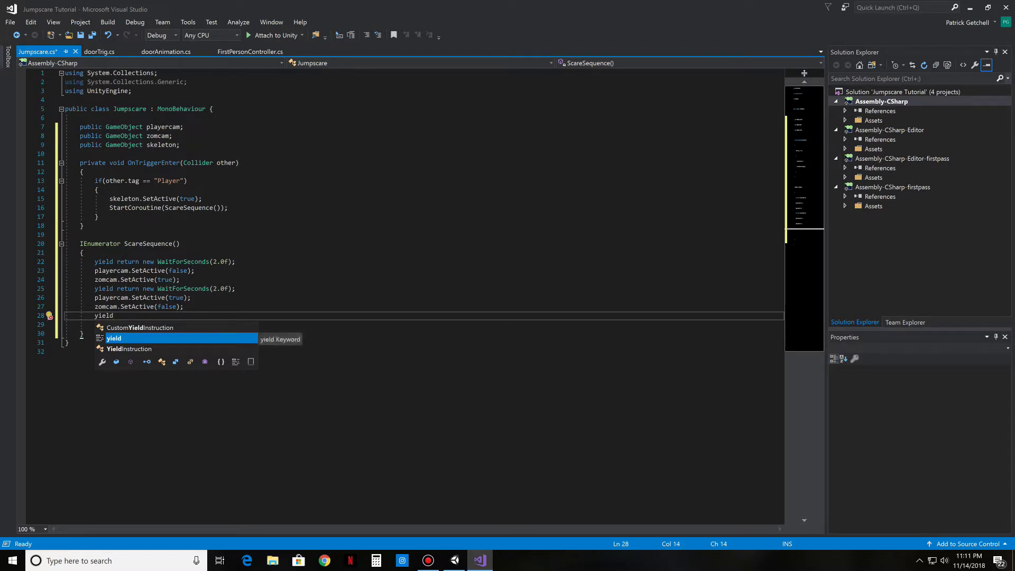
{"action": "type", "text": " return "}
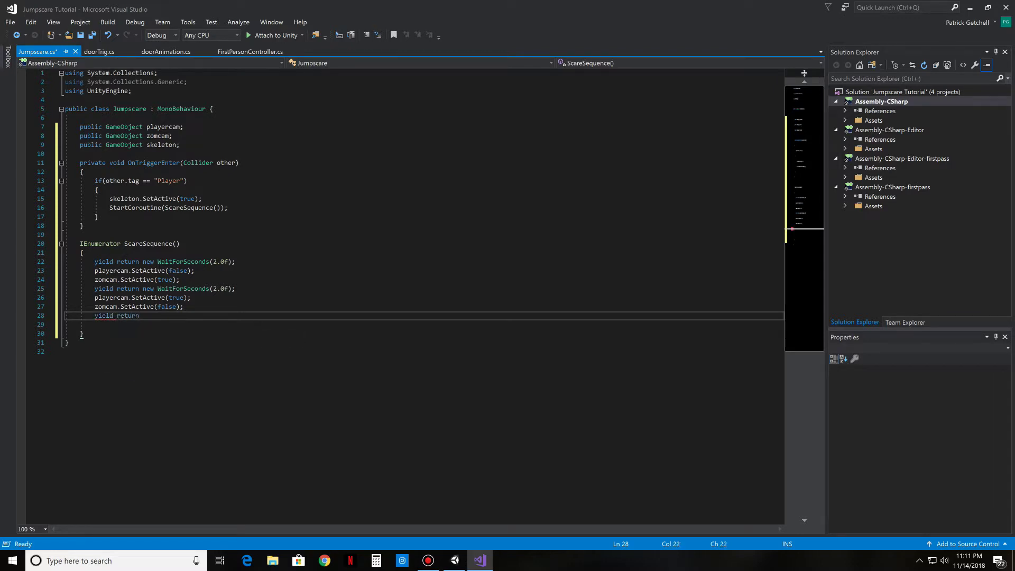
{"action": "type", "text": "new "}
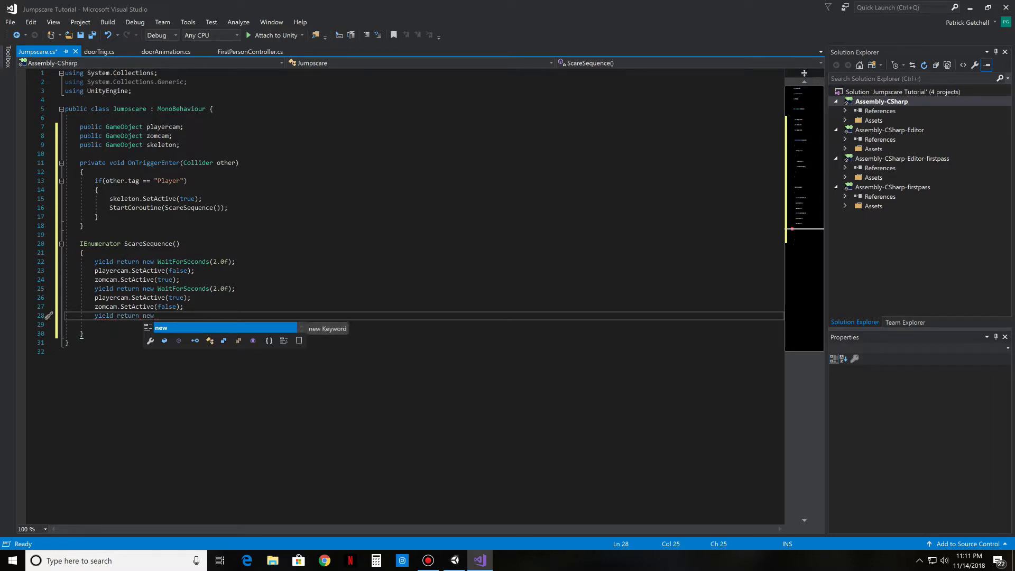
{"action": "type", "text": "Wa"}
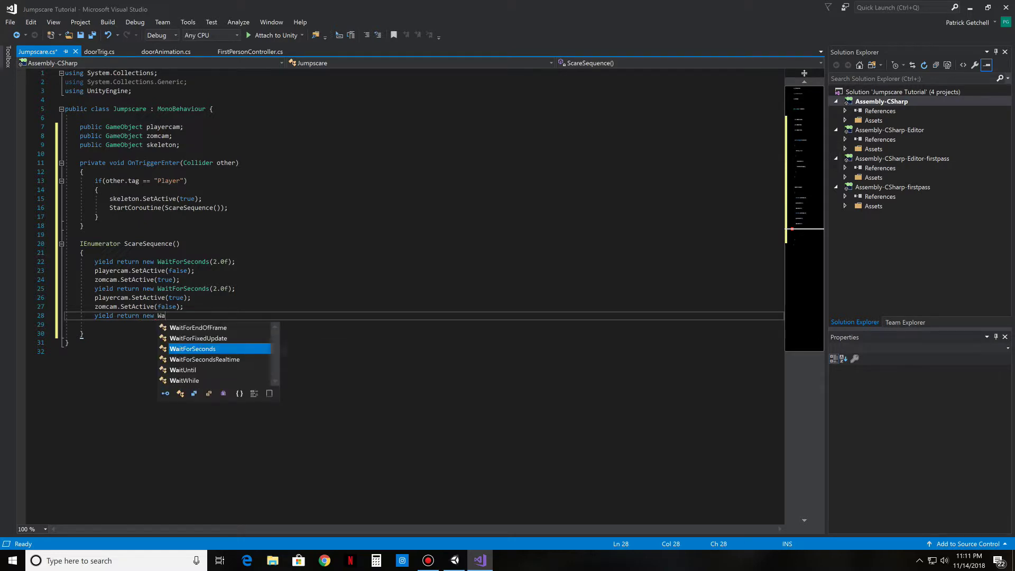
{"action": "key", "text": "Tab"}
{"action": "type", "text": "("}
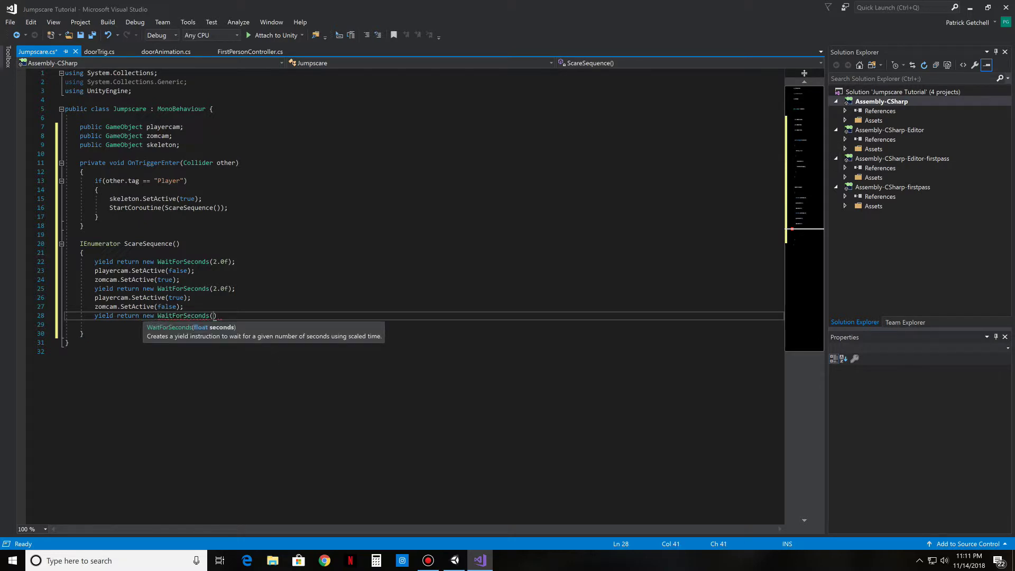
{"action": "type", "text": ".566"}
{"action": "key", "text": "BackSpace"}
{"action": "type", "text": "f);"}
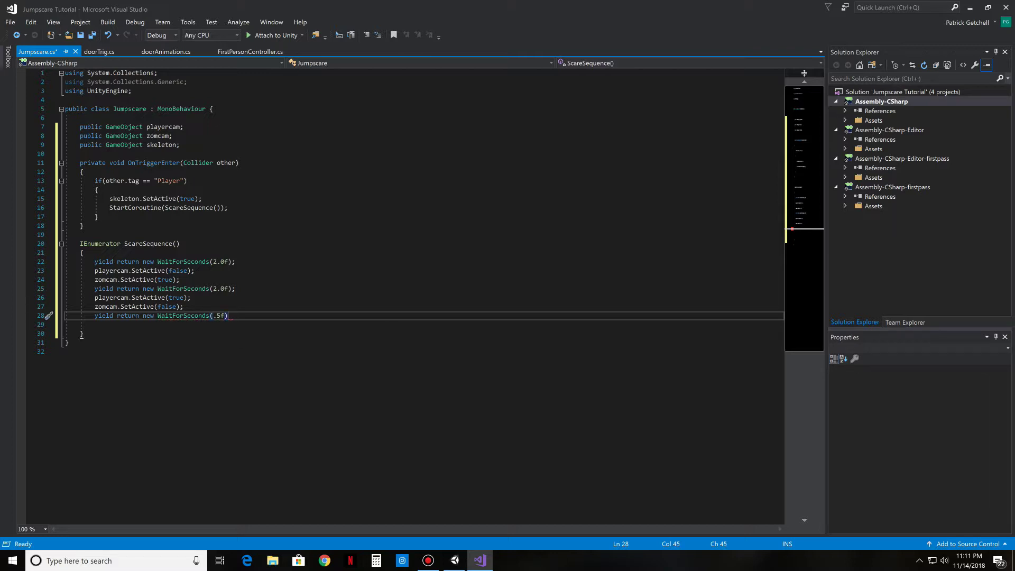
{"action": "key", "text": "Return"}
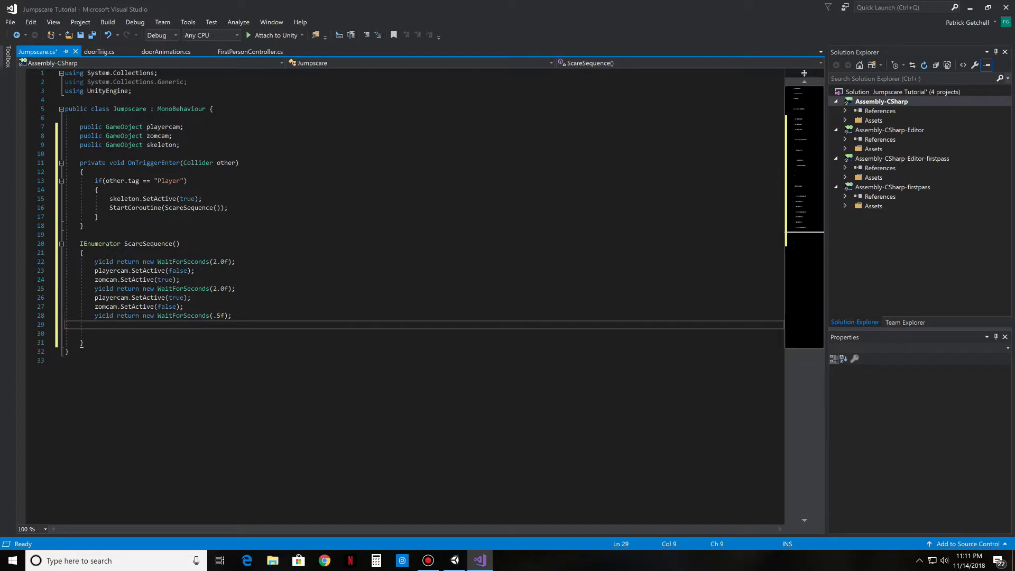
Step: Add Destroy(gameObject); as the last statement in ScareSequence() and save the Jumpscare script
{"action": "type", "text": "Des"}
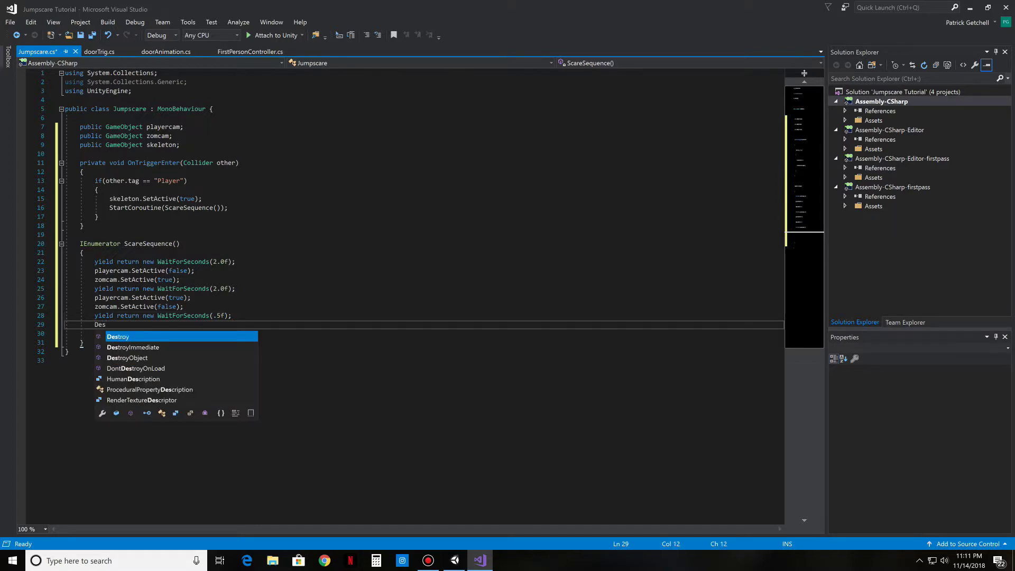
{"action": "type", "text": "troy"}
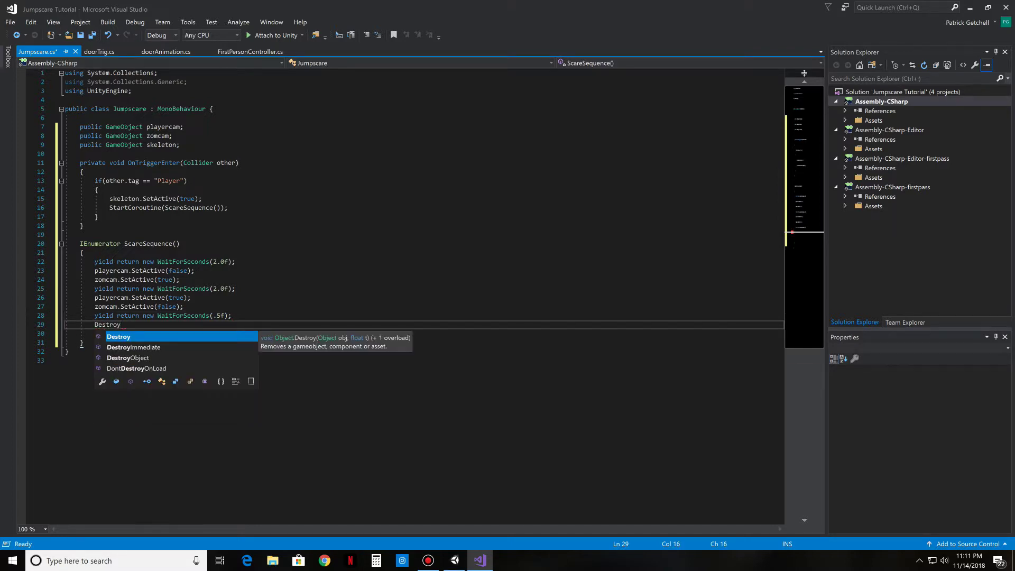
{"action": "type", "text": "(gameObject"}
{"action": "key", "text": "Tab"}
{"action": "type", "text": ");"}
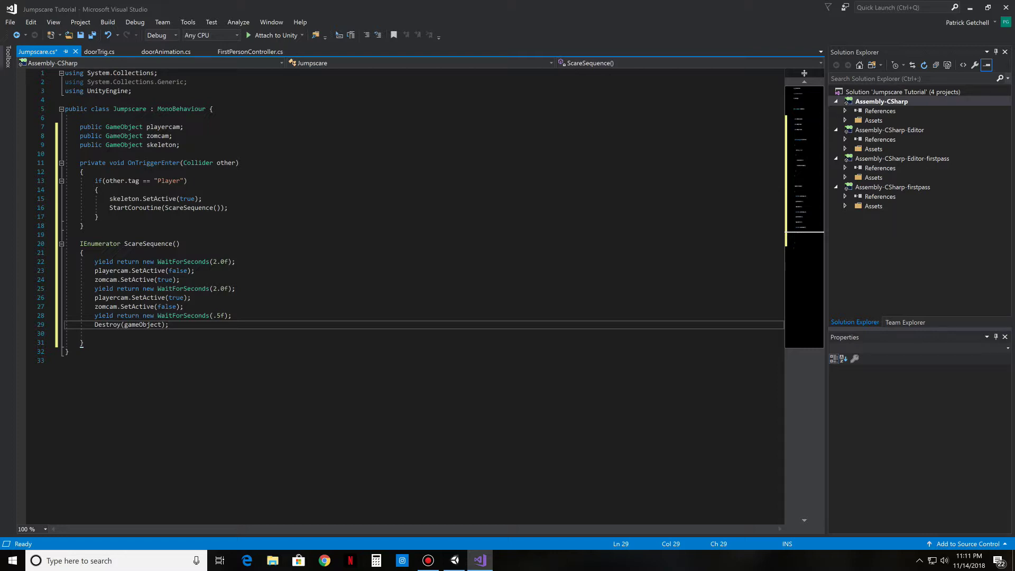
{"action": "key", "text": "ctrl+s"}
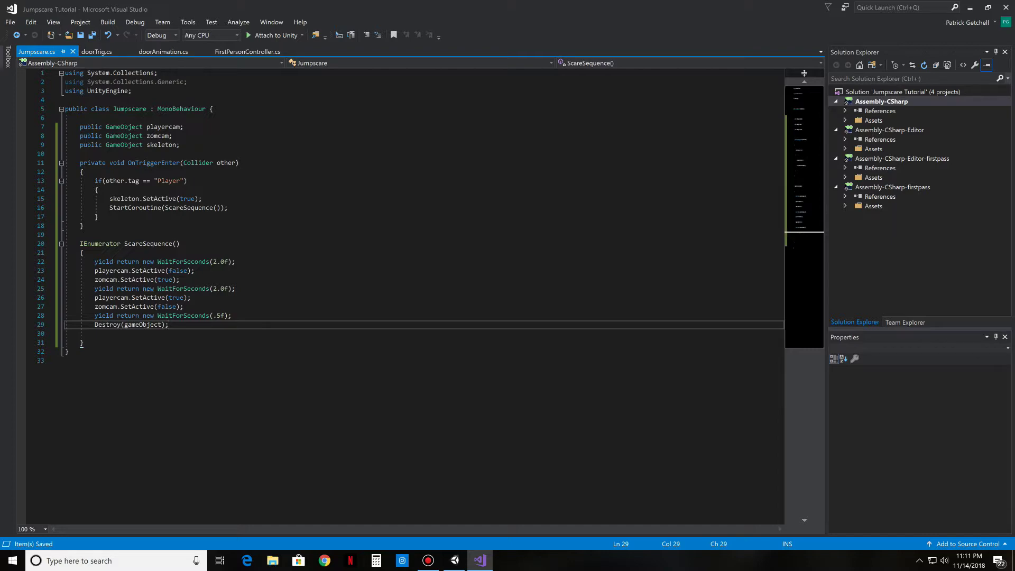
Step: Switch to Unity and assign FirstPersonCharacter as Playercam, ZombieScare as Zomcam and skeleton_animated as Skeleton in ScareTrigger's Jumpscare script
{"action": "left_click", "coordinate": [455, 560]}
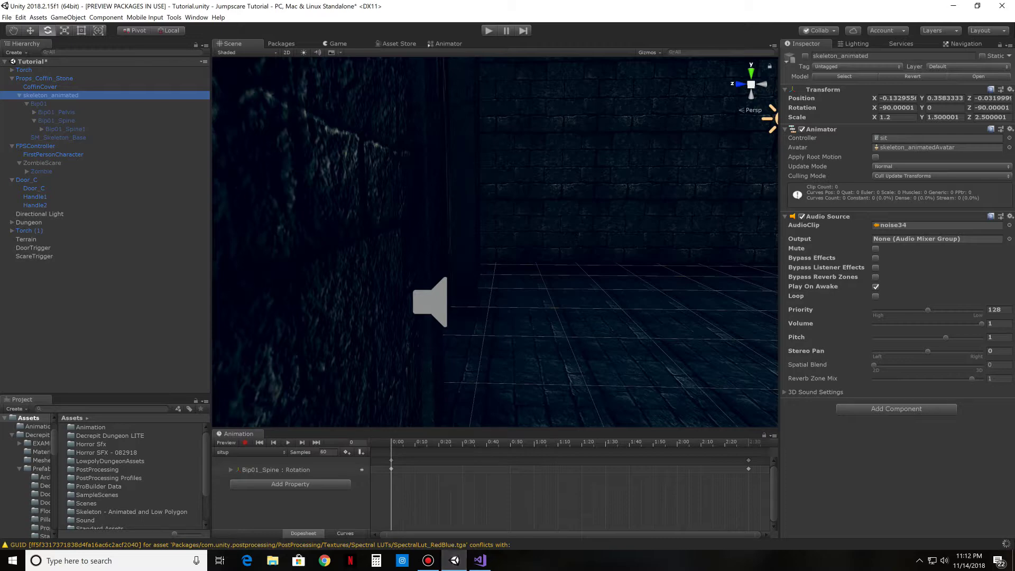
{"action": "key", "text": "alt+Tab"}
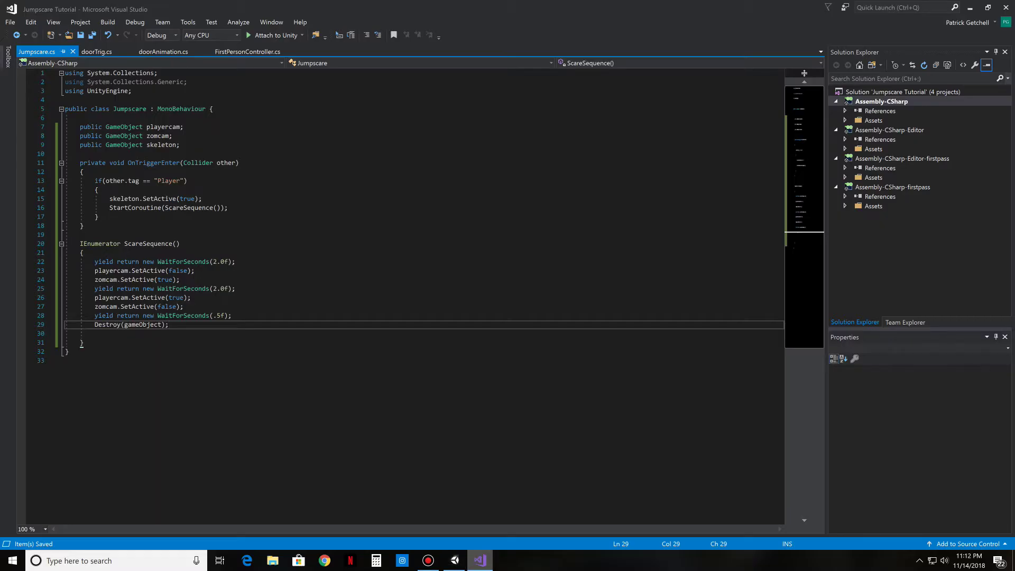
{"action": "left_click", "coordinate": [455, 560]}
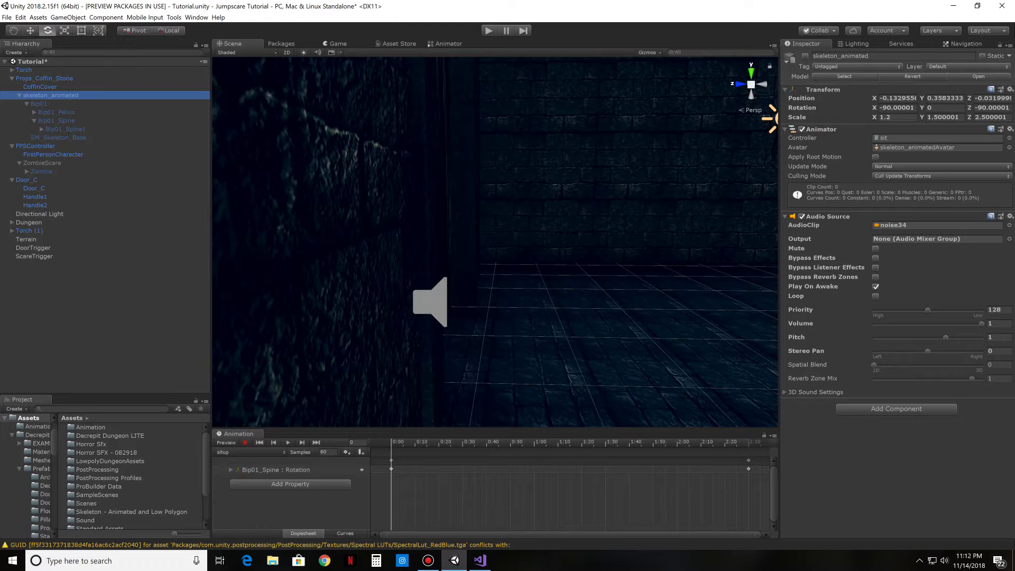
{"action": "left_click", "coordinate": [35, 256]}
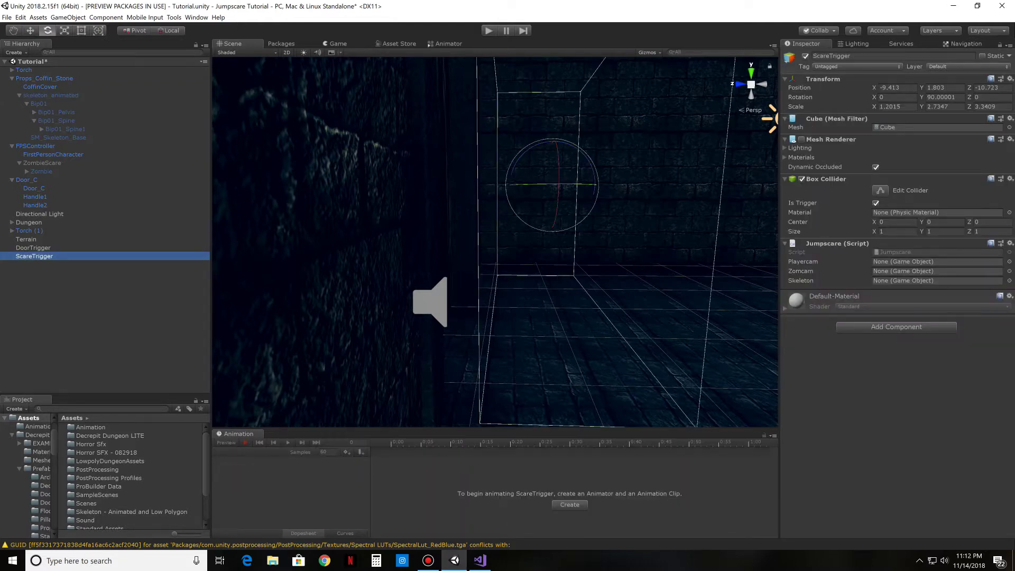
{"action": "left_click_drag", "start_coordinate": [53, 154], "coordinate": [909, 262]}
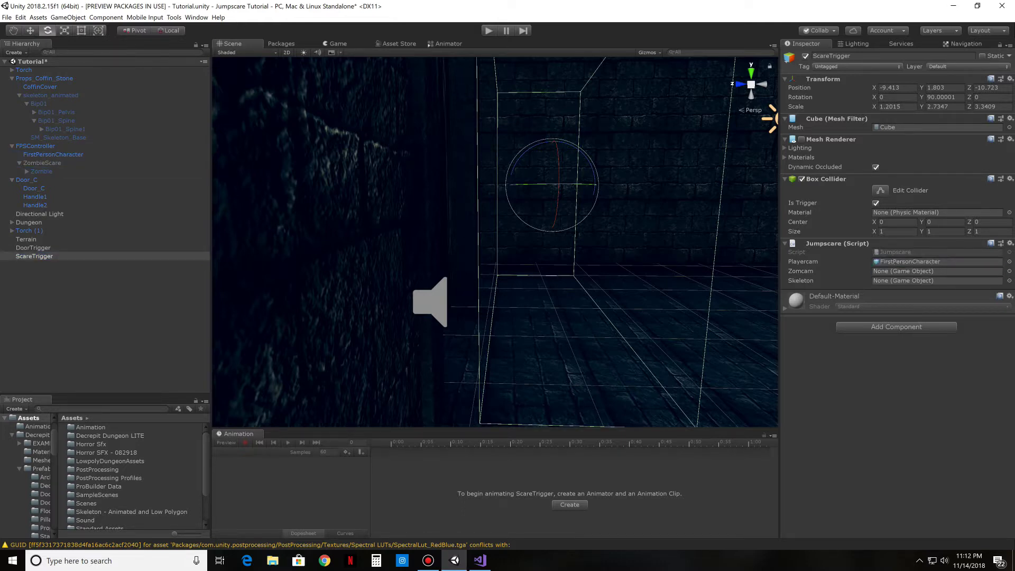
{"action": "left_click_drag", "start_coordinate": [42, 164], "coordinate": [910, 271]}
{"action": "left_click_drag", "start_coordinate": [51, 95], "coordinate": [930, 280]}
Step: Select the FPSController, run the scene in play mode to test the jumpscare sequence, and stop it
{"action": "left_click", "coordinate": [57, 138]}
{"action": "left_click", "coordinate": [35, 146]}
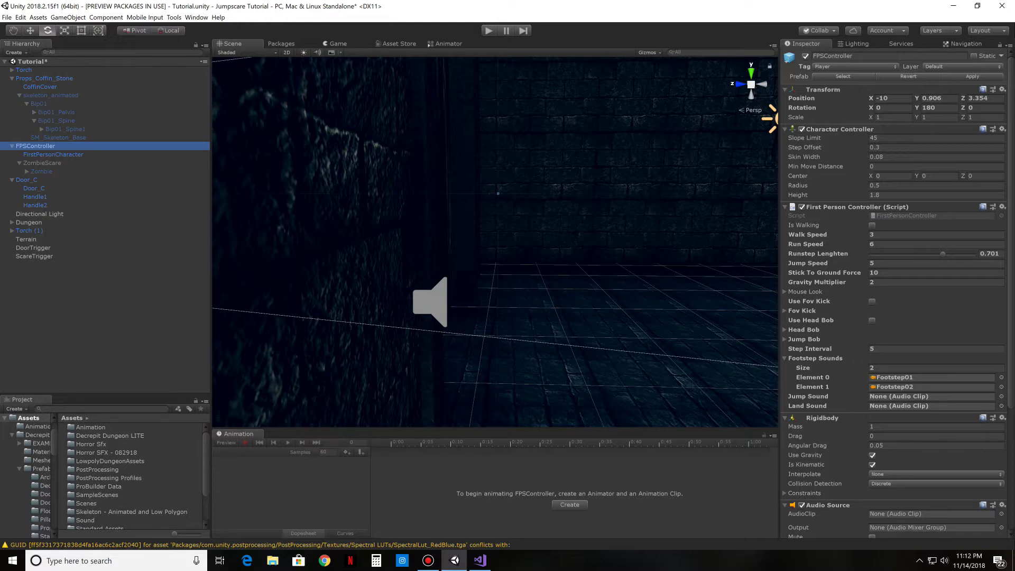
{"action": "key", "text": "ctrl+p"}
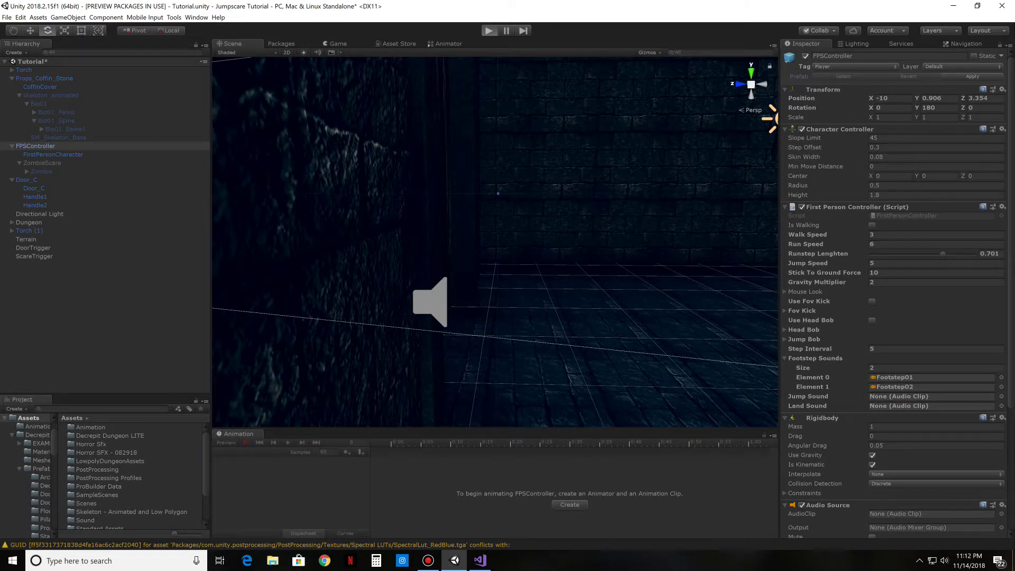
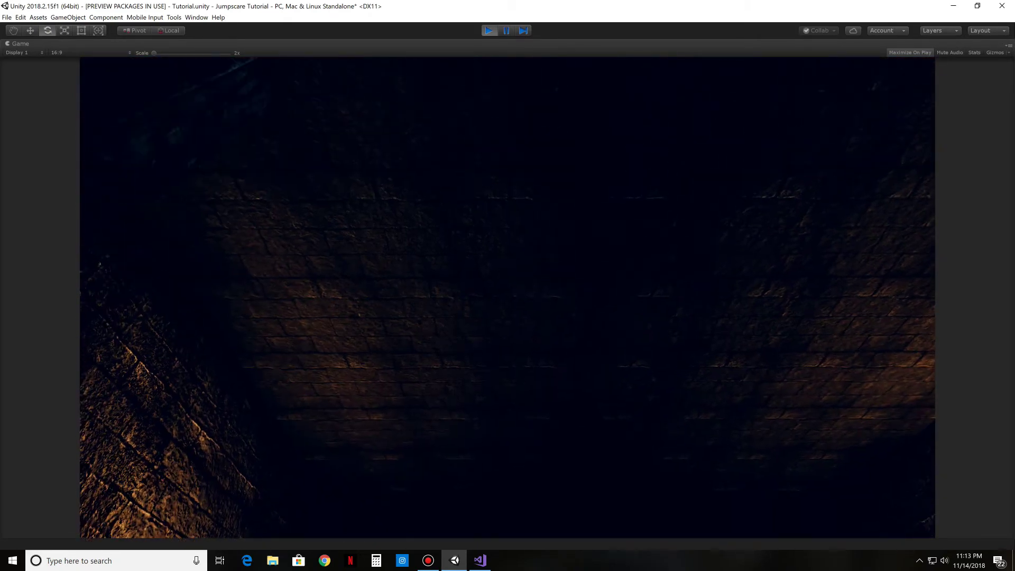
{"action": "key", "text": "ctrl+p"}
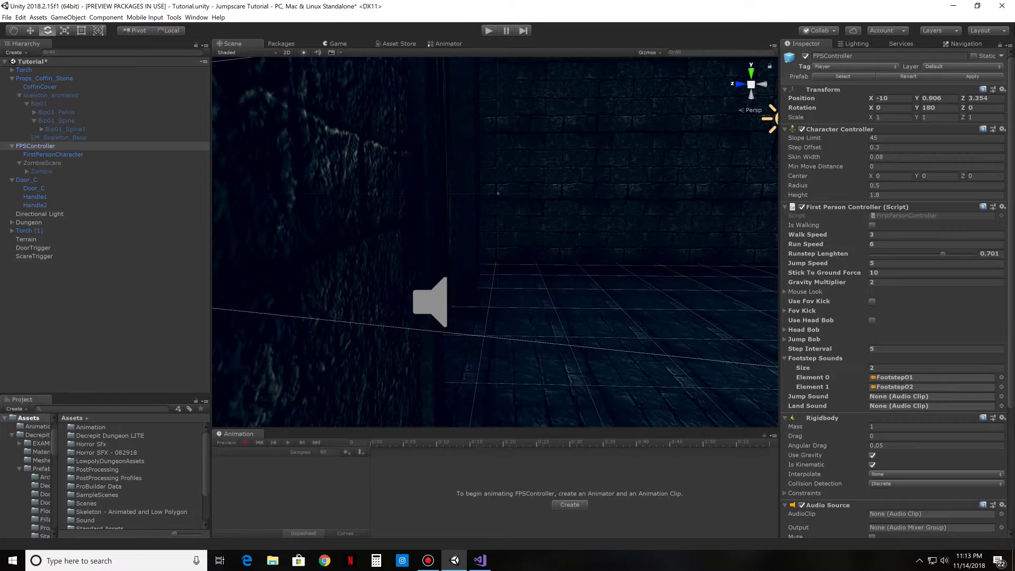
Step: Activate the ZombieScare camera object under FPSController so the zombie can be lit in the scene
{"action": "key", "text": "ctrl+2"}
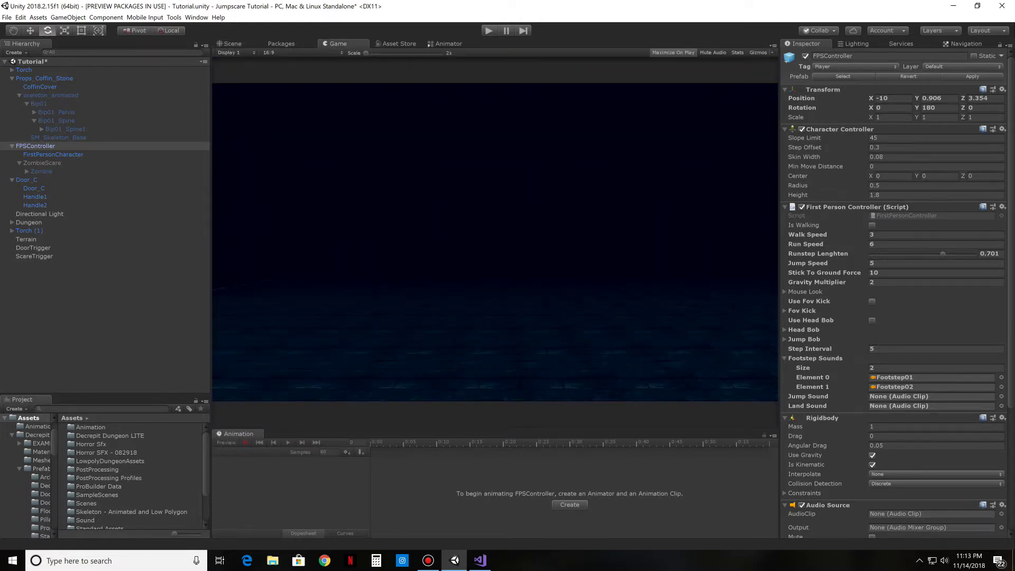
{"action": "key", "text": "ctrl+1"}
{"action": "right_click_drag", "start_coordinate": [423, 264], "coordinate": [608, 177]}
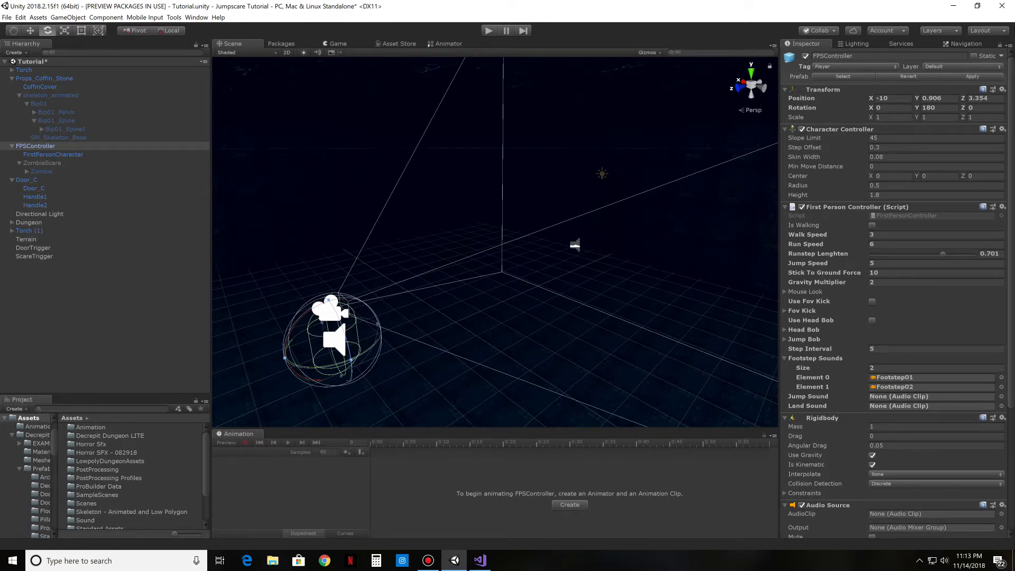
{"action": "right_click_drag", "start_coordinate": [608, 177], "coordinate": [656, 175]}
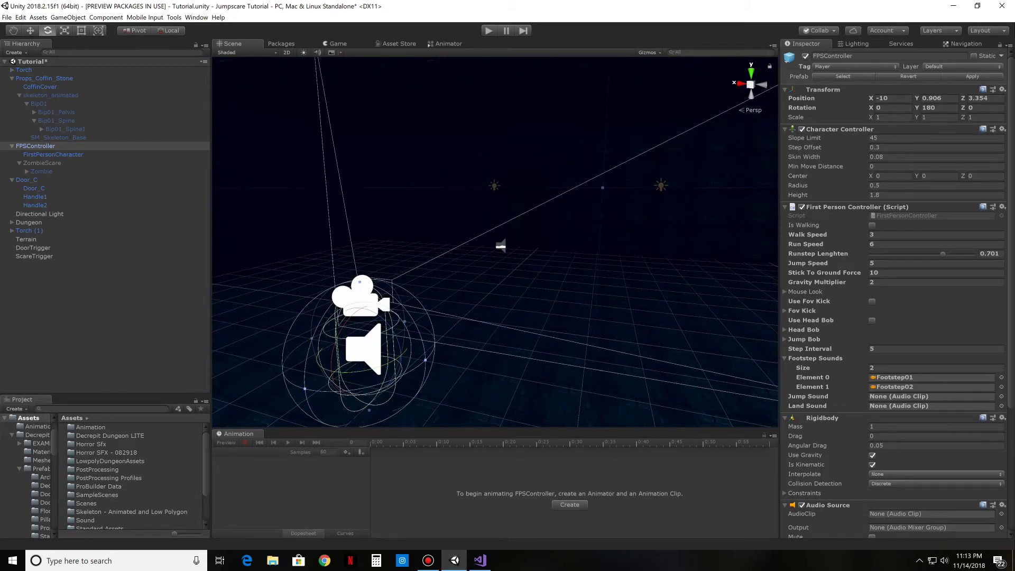
{"action": "left_click", "coordinate": [42, 163]}
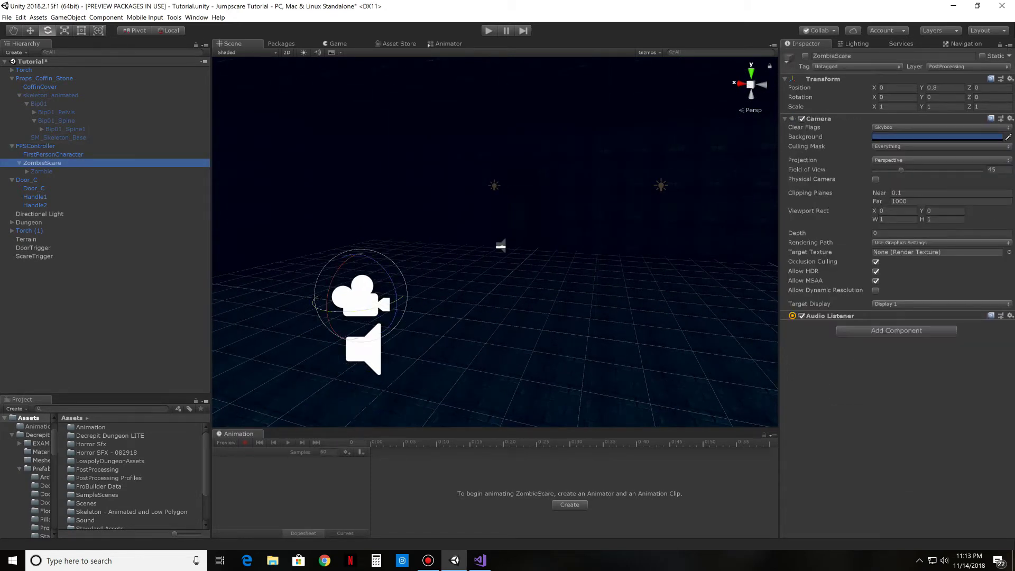
{"action": "left_click", "coordinate": [805, 56]}
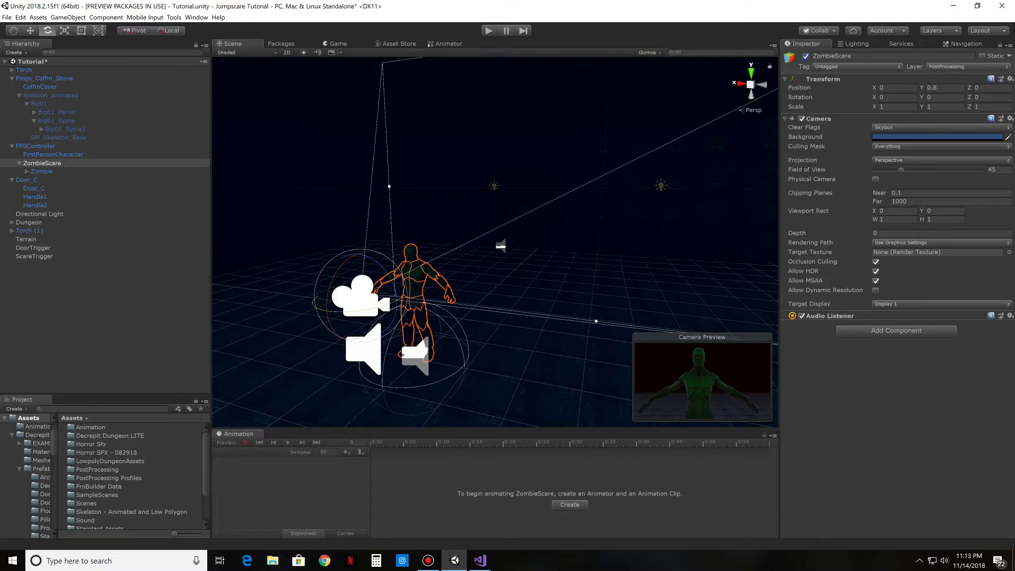
Step: Add a Point Light as a child of the Zombie object
{"action": "right_click", "coordinate": [34, 172]}
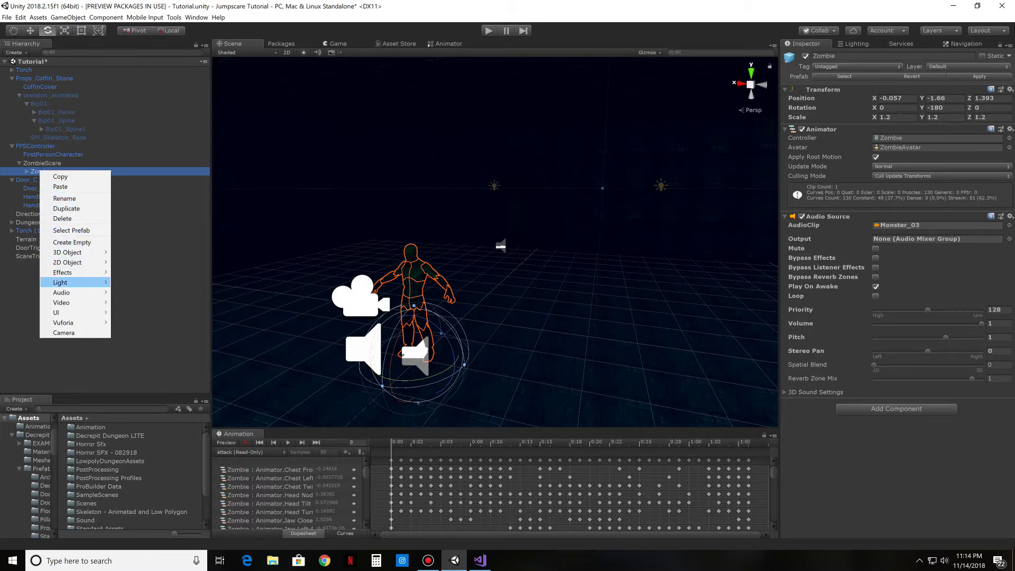
{"action": "mouse_move", "coordinate": [60, 283]}
{"action": "left_click", "coordinate": [133, 293]}
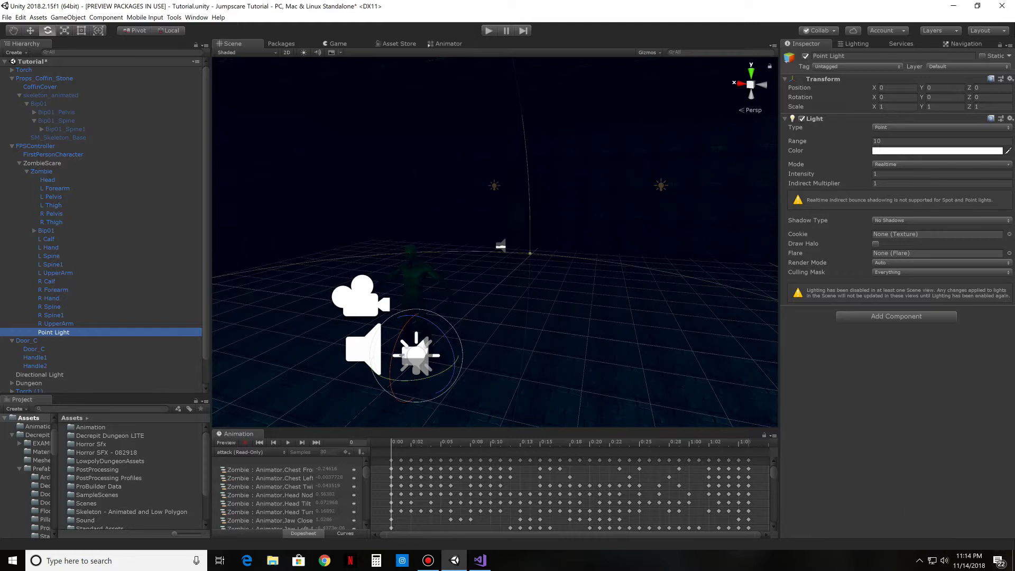
Step: Move the point light up and in front of the zombie to about Y 1.297, Z 0.205, and enable scene lighting
{"action": "mouse_move", "coordinate": [529, 317]}
{"action": "left_mouse_down", "text": "alt"}
{"action": "mouse_move", "coordinate": [634, 296]}
{"action": "mouse_move", "coordinate": [518, 312]}
{"action": "left_mouse_up", "text": "alt"}
{"action": "key", "text": "e"}
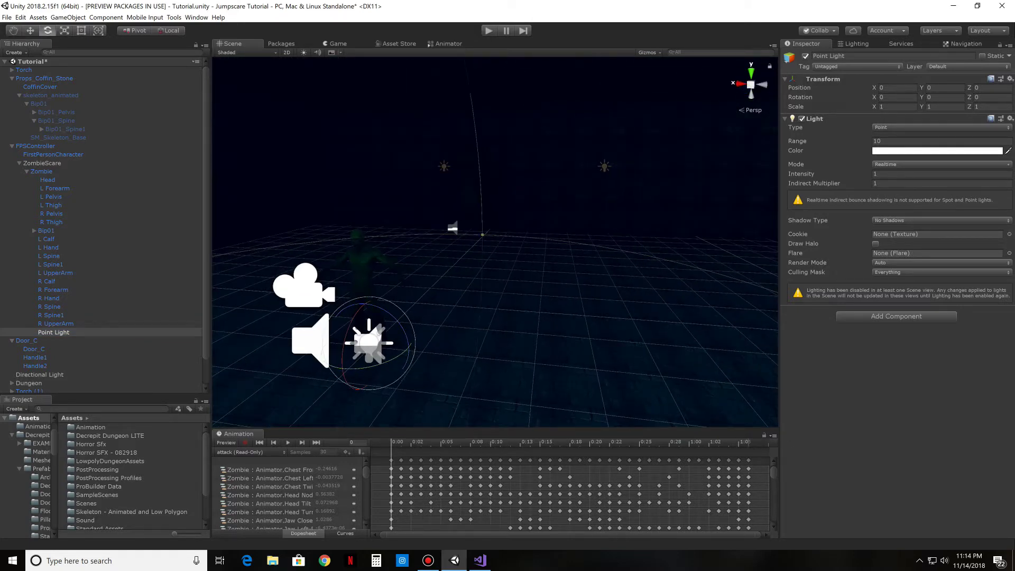
{"action": "key", "text": "w"}
{"action": "left_click_drag", "start_coordinate": [365, 306], "coordinate": [358, 226]}
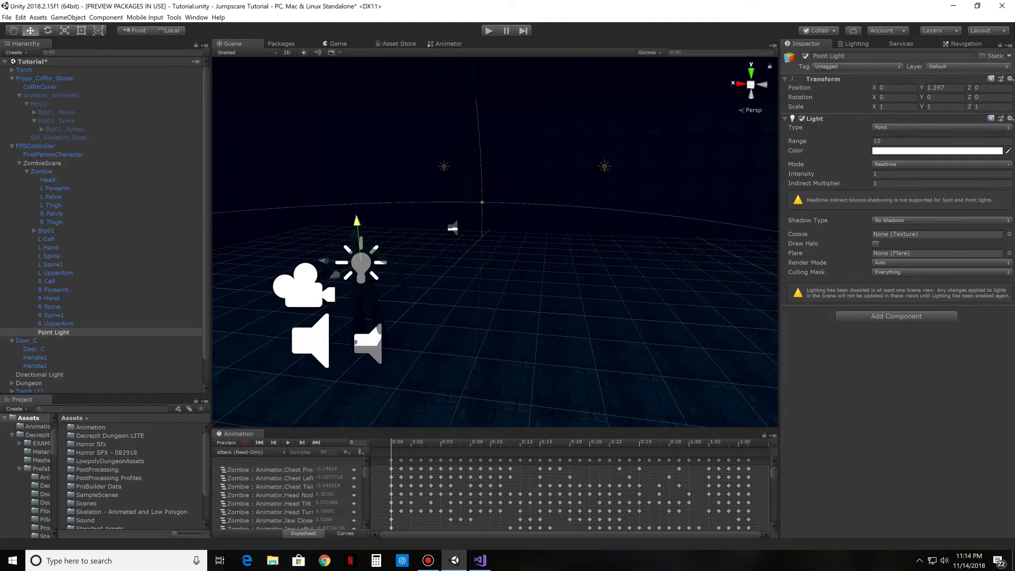
{"action": "left_click_drag", "start_coordinate": [334, 275], "coordinate": [325, 280]}
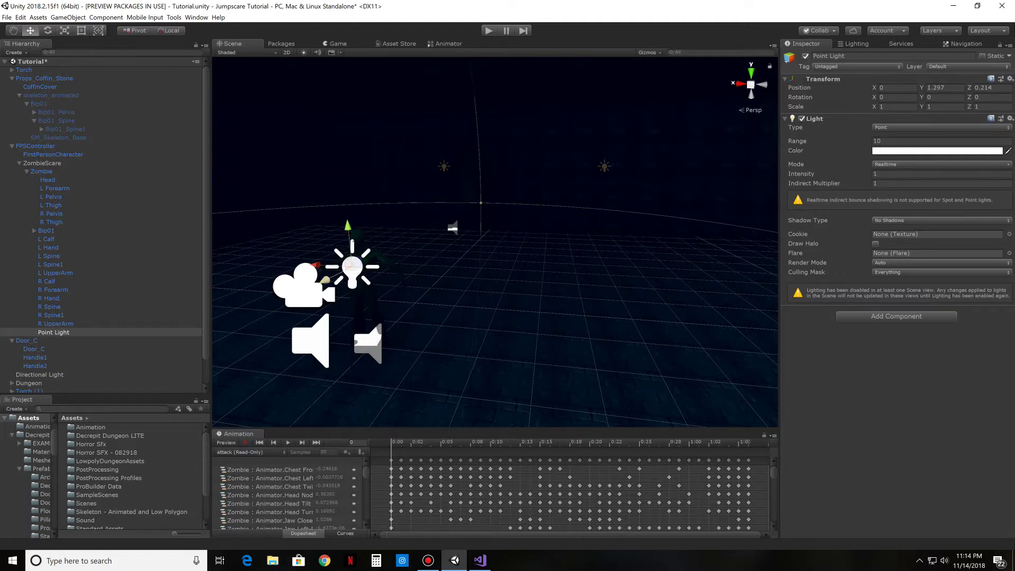
{"action": "left_click", "coordinate": [304, 53]}
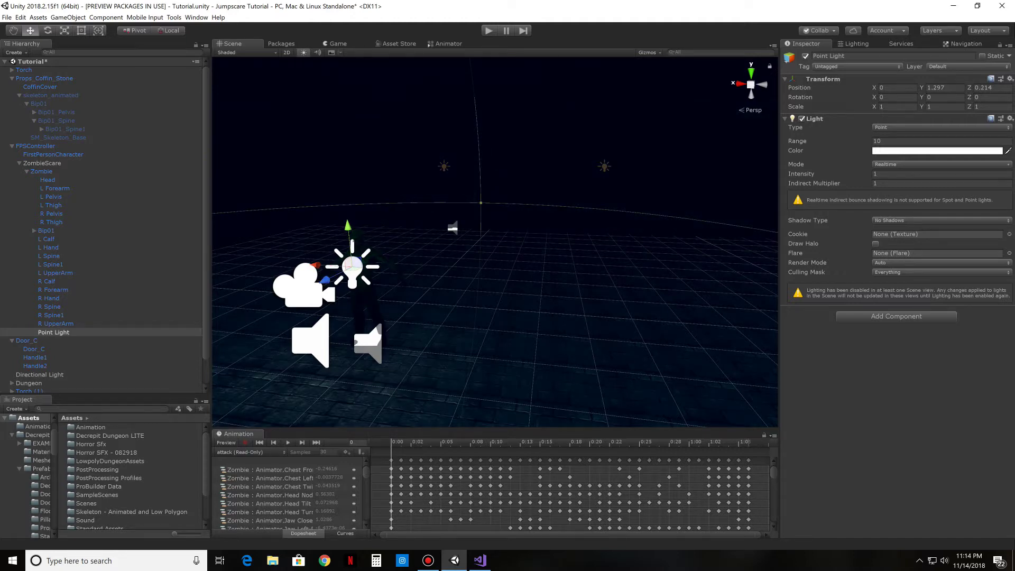
{"action": "right_click_drag", "start_coordinate": [497, 243], "coordinate": [477, 229]}
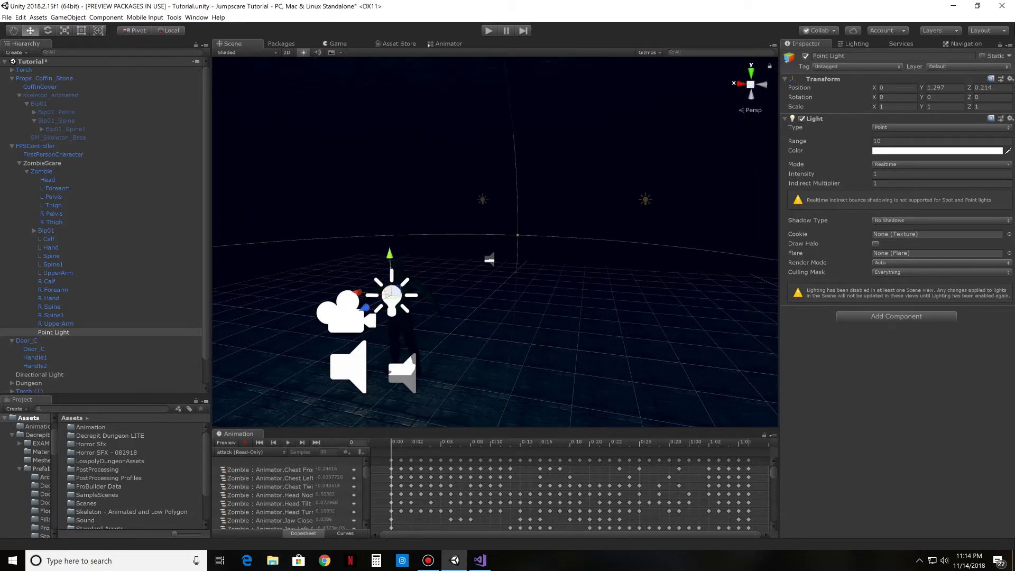
{"action": "mouse_move", "coordinate": [365, 307]}
{"action": "left_mouse_down"}
{"action": "mouse_move", "coordinate": [374, 303]}
{"action": "mouse_move", "coordinate": [365, 308]}
{"action": "left_mouse_up"}
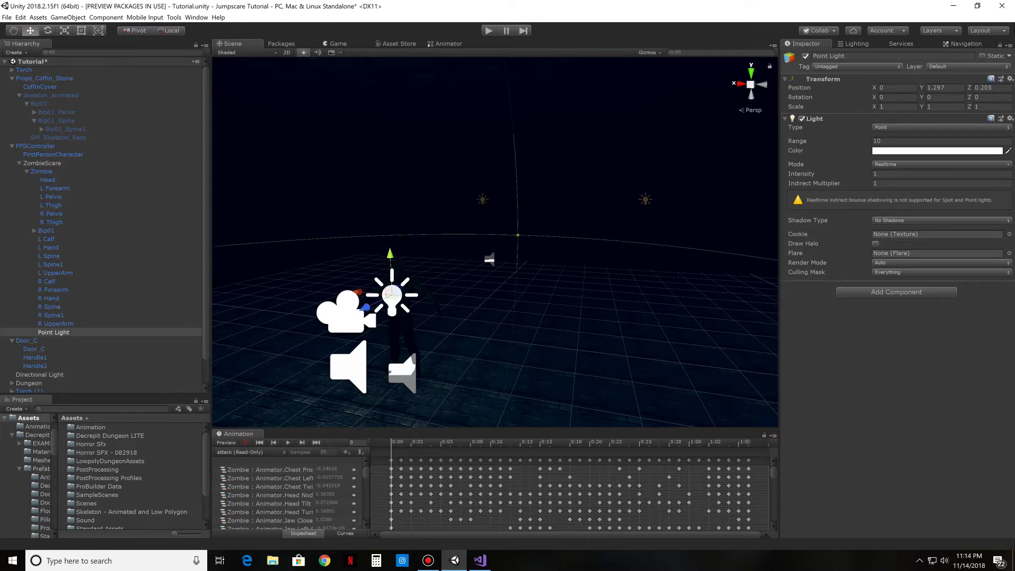
Step: Set the point light's color to red FF0000 and its range to 1
{"action": "left_click", "coordinate": [938, 151]}
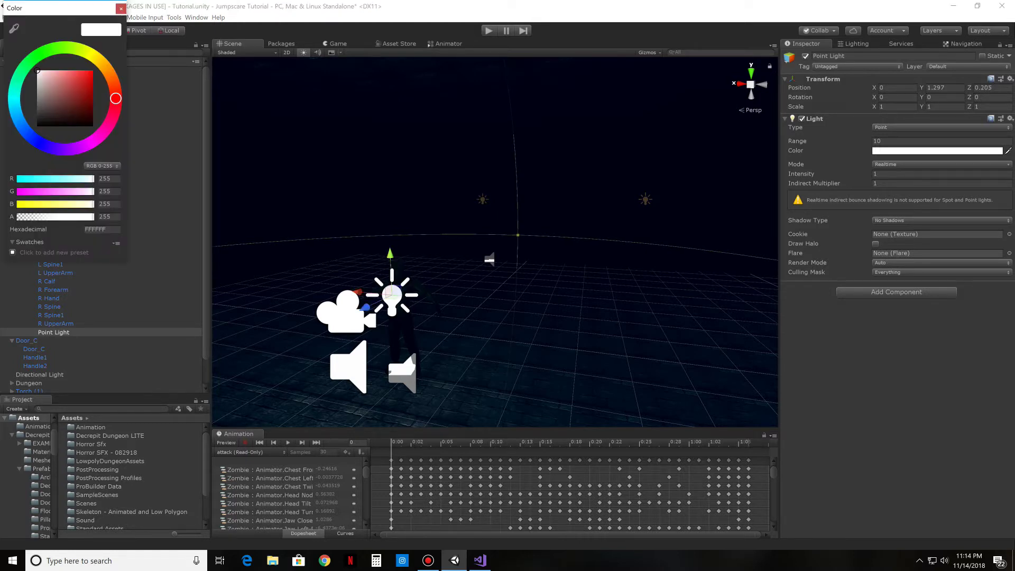
{"action": "left_click_drag", "start_coordinate": [37, 70], "coordinate": [93, 70]}
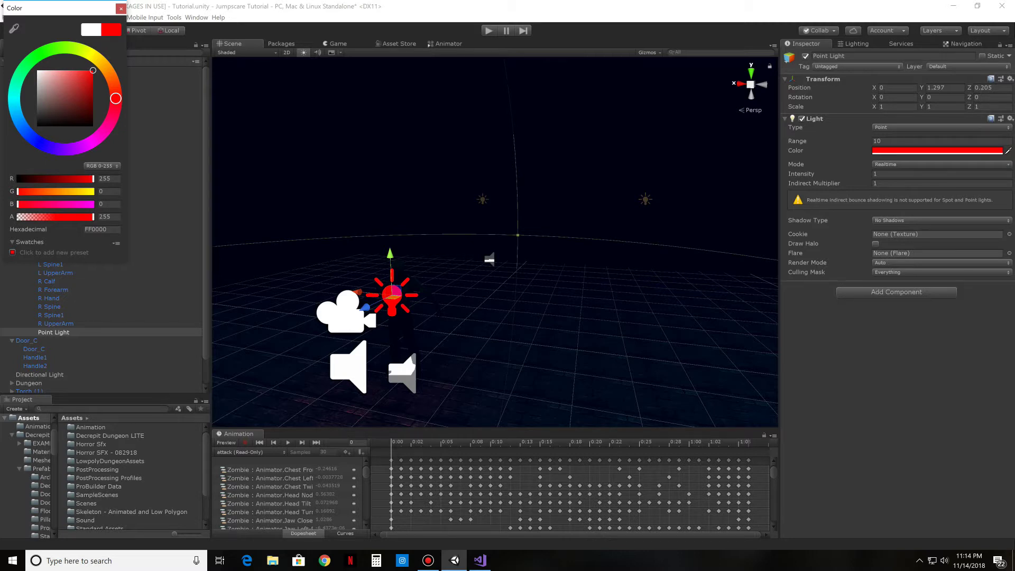
{"action": "left_click", "coordinate": [121, 9]}
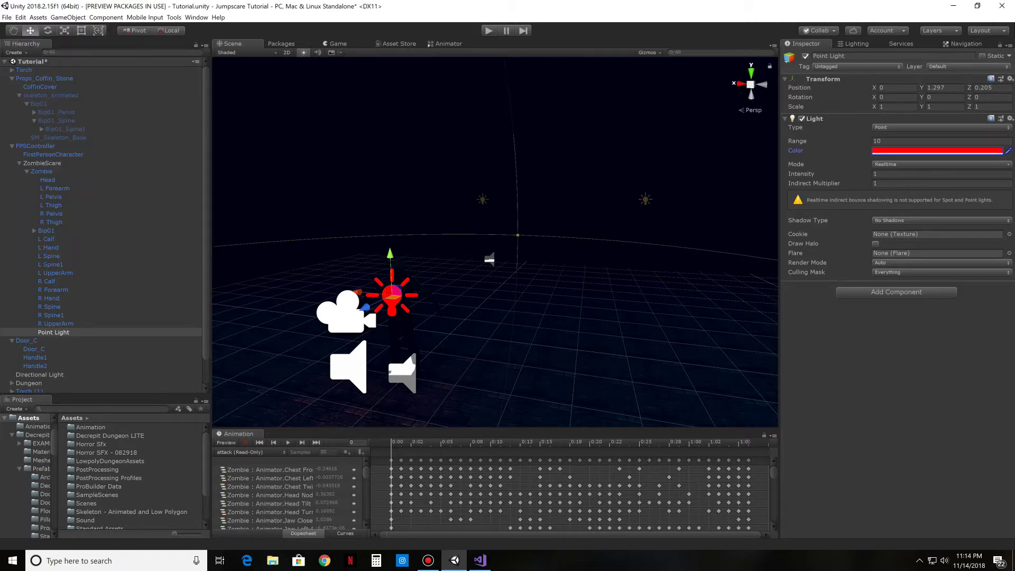
{"action": "left_click", "coordinate": [881, 140]}
{"action": "type", "text": "1"}
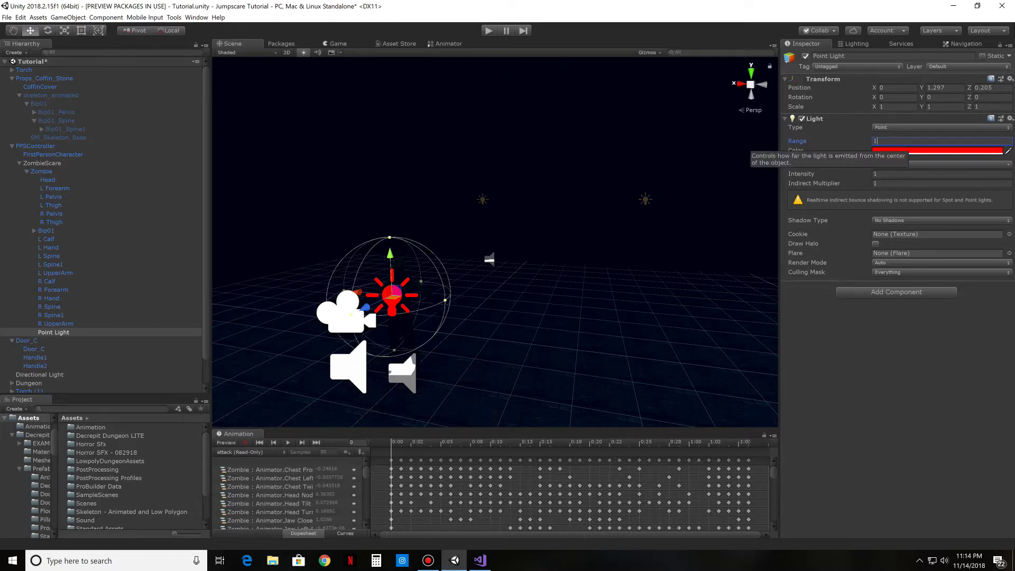
Step: Set the point light's intensity to 15 and indirect multiplier to 5, and preview it through the ZombieScare camera
{"action": "left_click", "coordinate": [899, 174]}
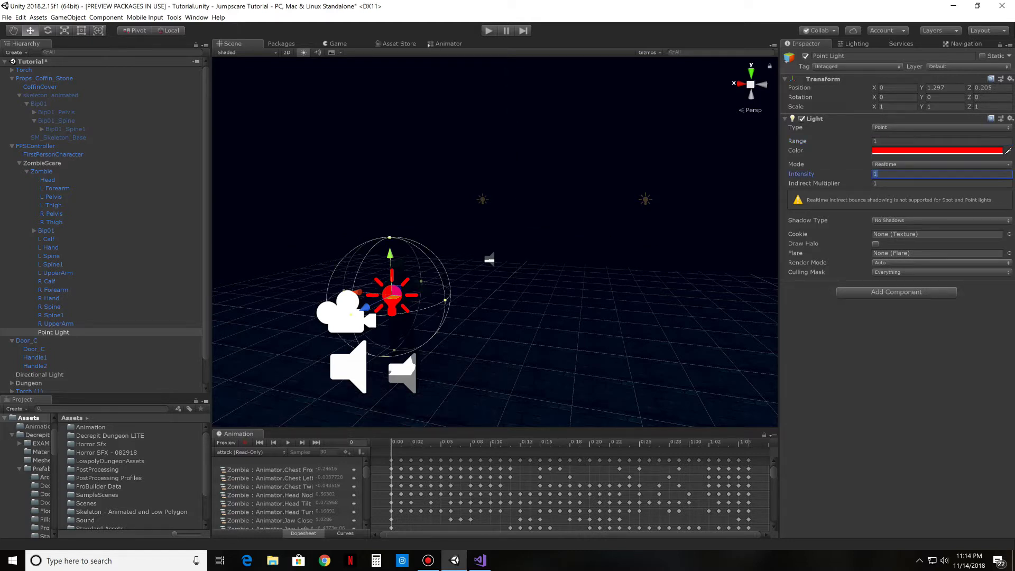
{"action": "type", "text": "5"}
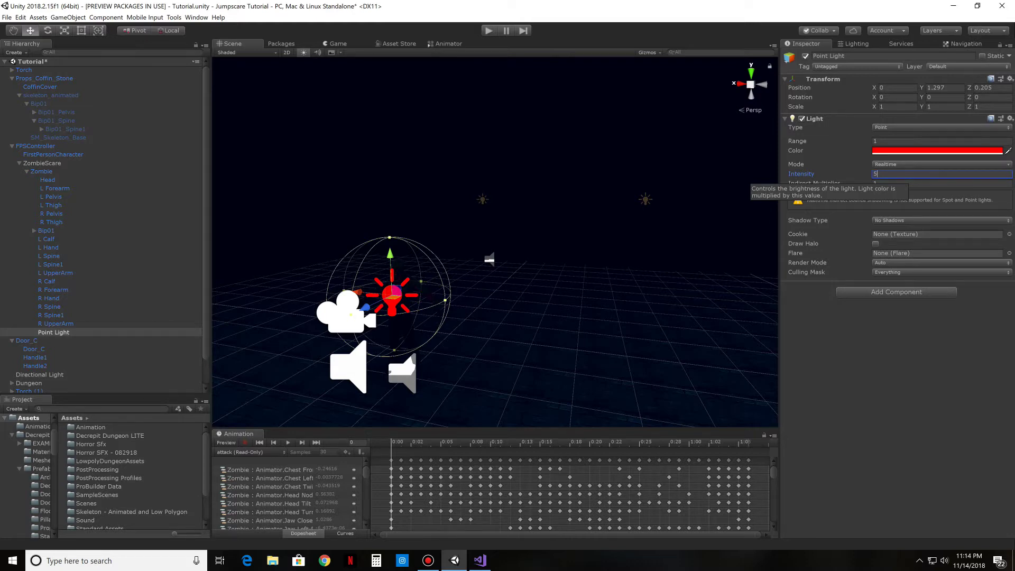
{"action": "key", "text": "BackSpace"}
{"action": "type", "text": "15"}
{"action": "key", "text": "Tab"}
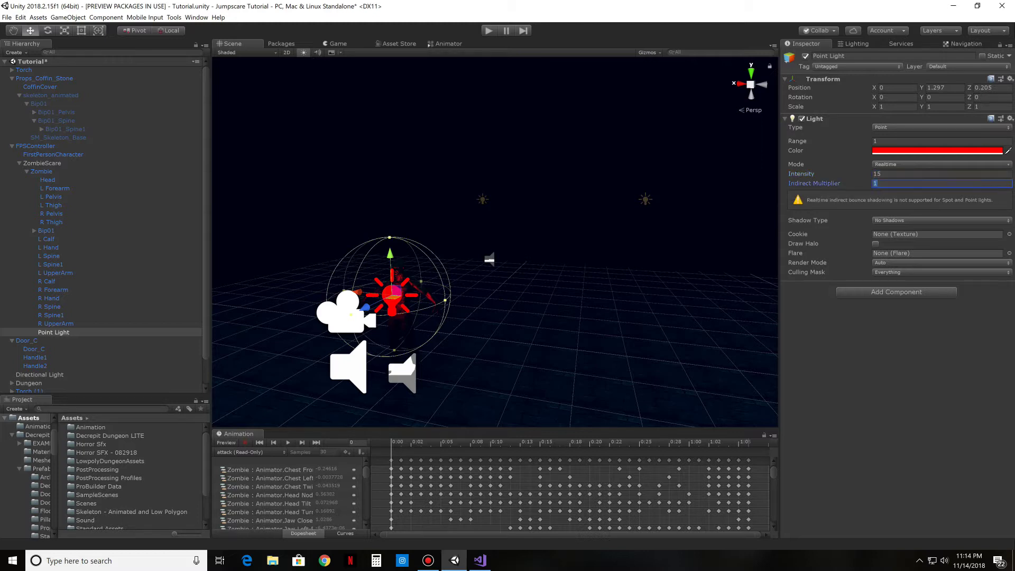
{"action": "type", "text": "5"}
{"action": "left_click", "coordinate": [899, 174]}
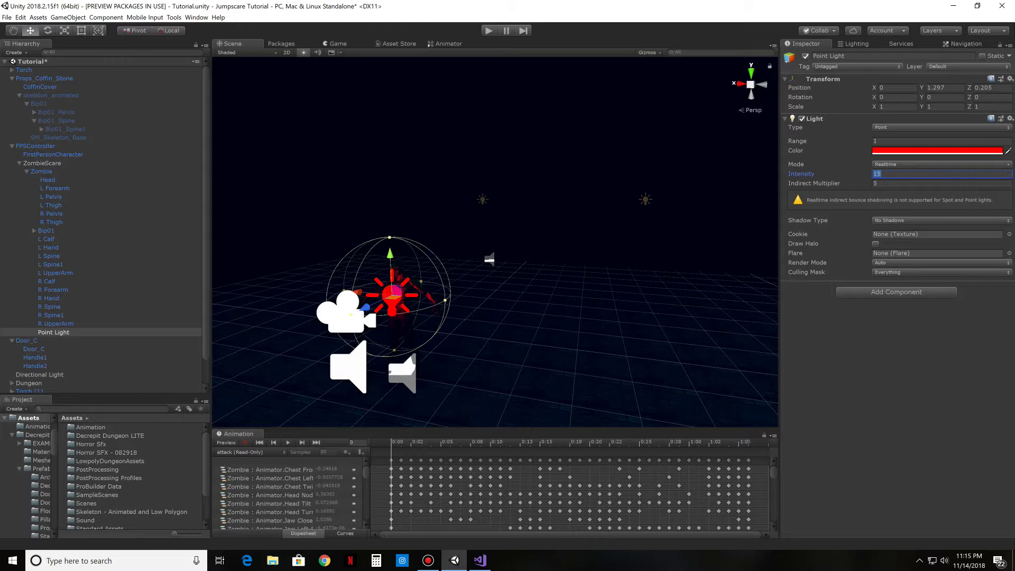
{"action": "left_click", "coordinate": [42, 163]}
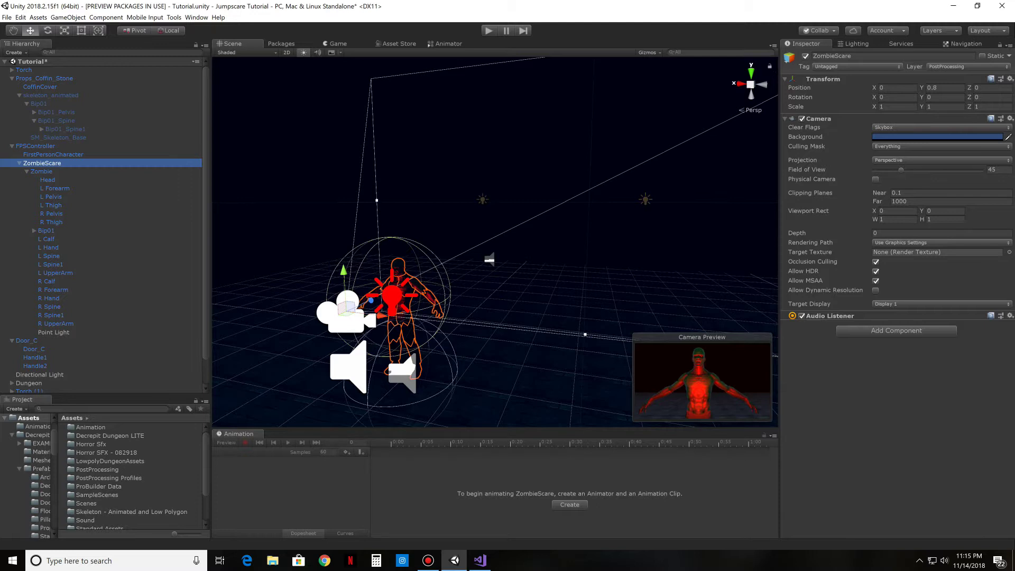
Step: Set the point light's intensity to 5 and indirect multiplier to 2, and check the ZombieScare camera preview
{"action": "left_click", "coordinate": [53, 333]}
{"action": "left_click", "coordinate": [941, 174]}
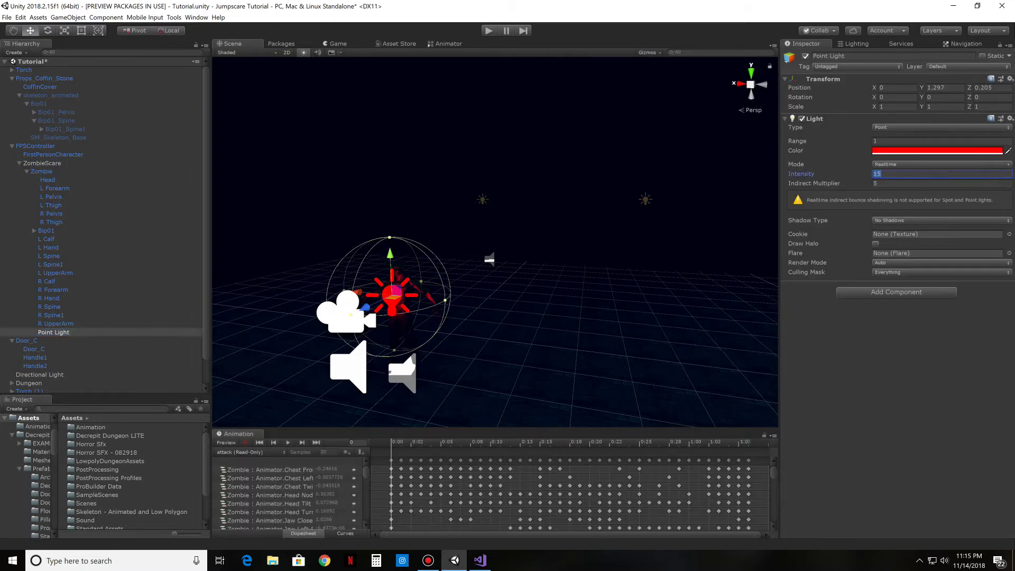
{"action": "type", "text": "5"}
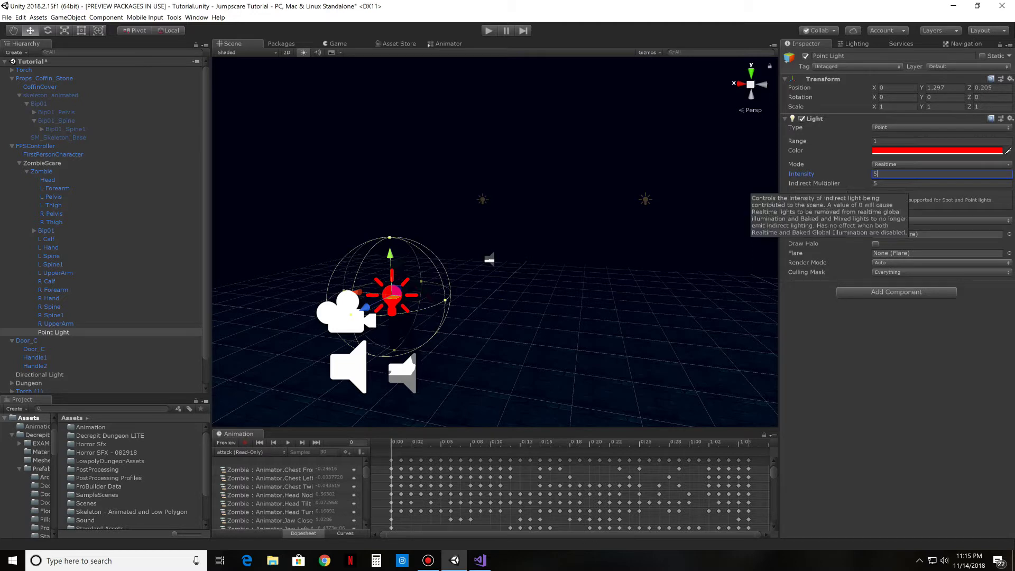
{"action": "key", "text": "Tab"}
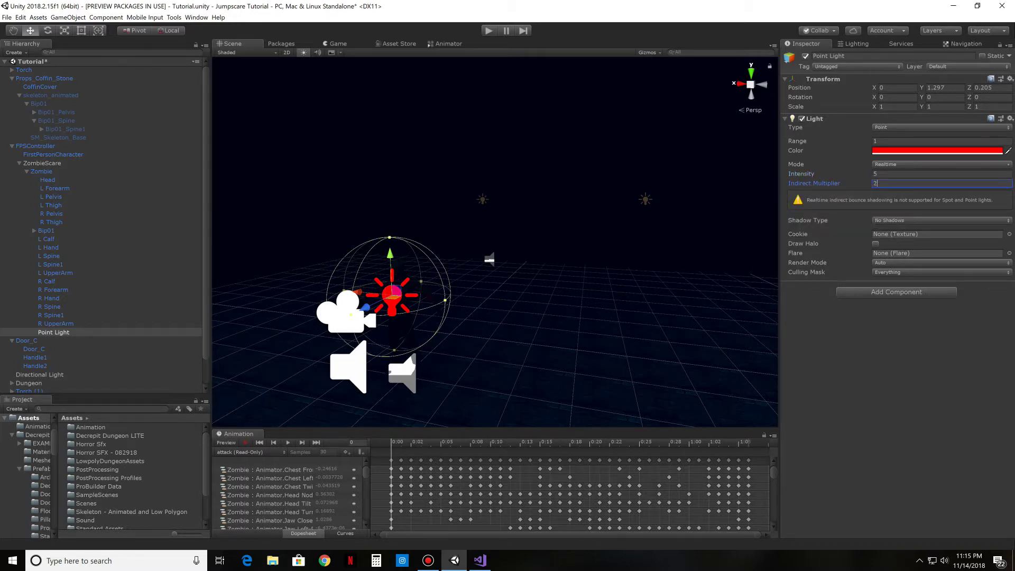
{"action": "left_click", "coordinate": [42, 163]}
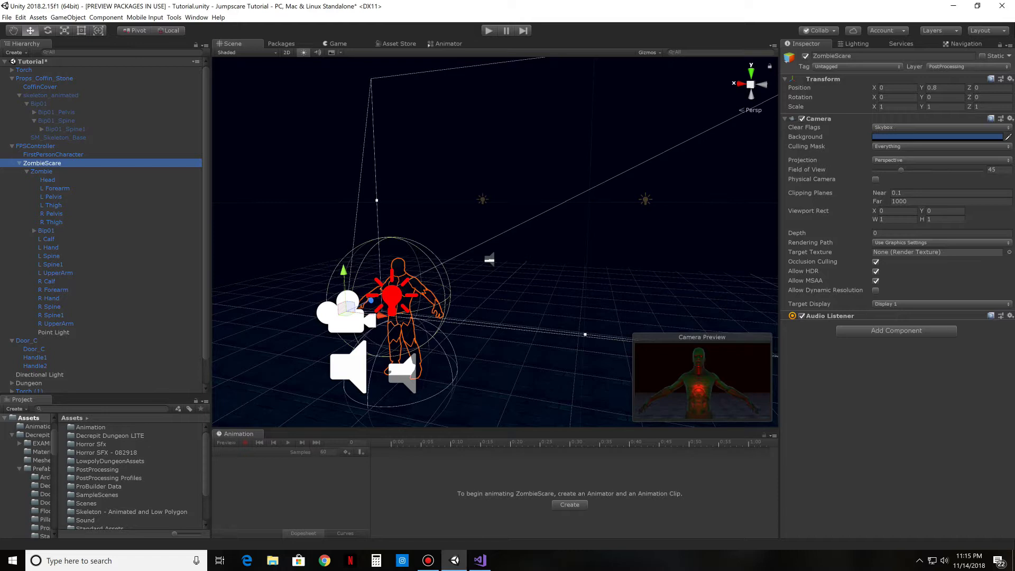
Step: Change the zombie's point light color to orange FF9300
{"action": "left_click", "coordinate": [54, 332]}
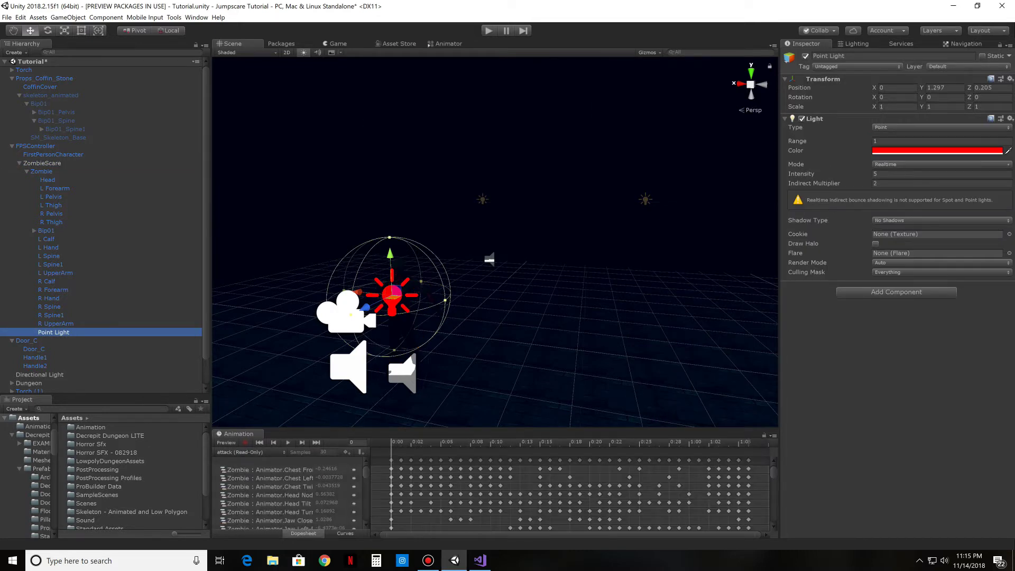
{"action": "left_click", "coordinate": [938, 151]}
{"action": "left_click_drag", "start_coordinate": [115, 98], "coordinate": [104, 66]}
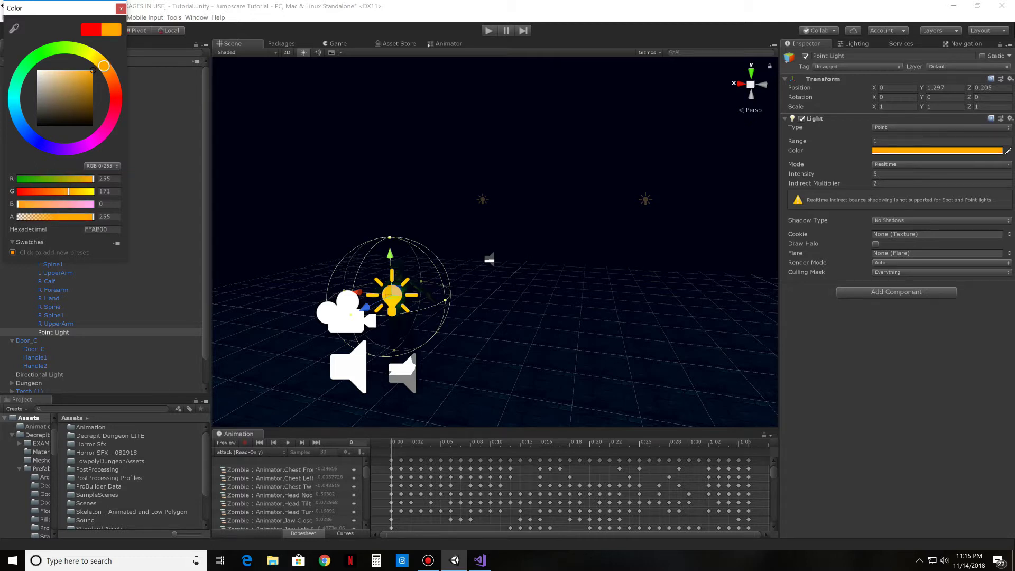
{"action": "left_click_drag", "start_coordinate": [104, 66], "coordinate": [106, 69]}
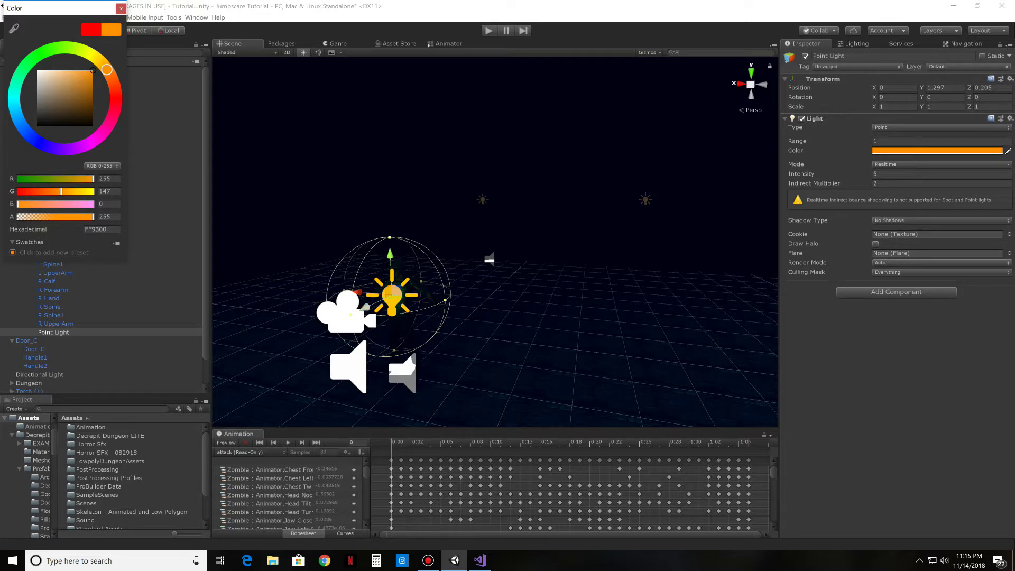
{"action": "left_click", "coordinate": [367, 307]}
Step: Move the point light further forward and up to about Y 1.467, Z 0.435, and preview it through the ZombieScare camera
{"action": "left_click", "coordinate": [366, 306]}
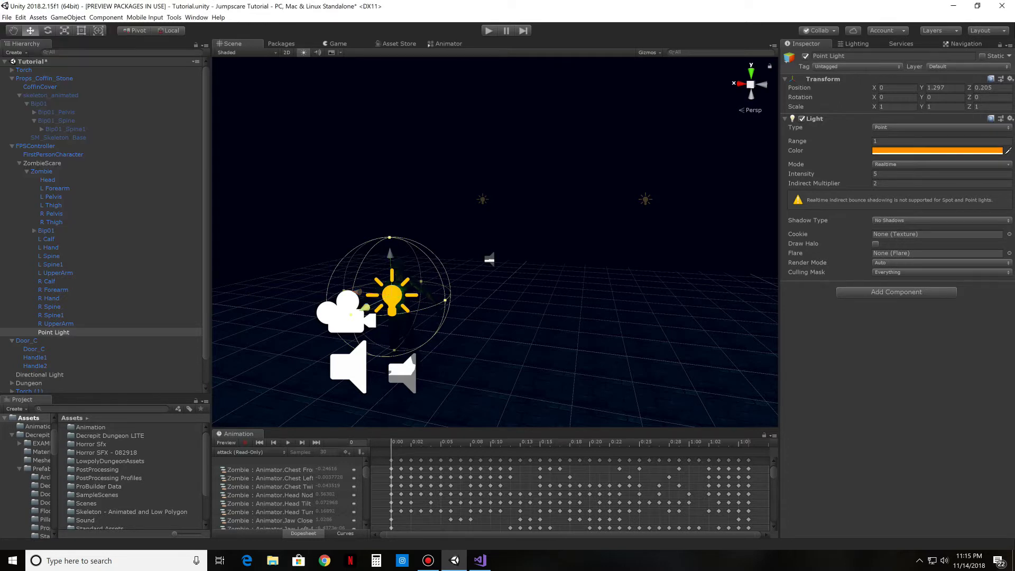
{"action": "left_click_drag", "start_coordinate": [366, 306], "coordinate": [354, 313]}
{"action": "left_click_drag", "start_coordinate": [380, 259], "coordinate": [380, 247]}
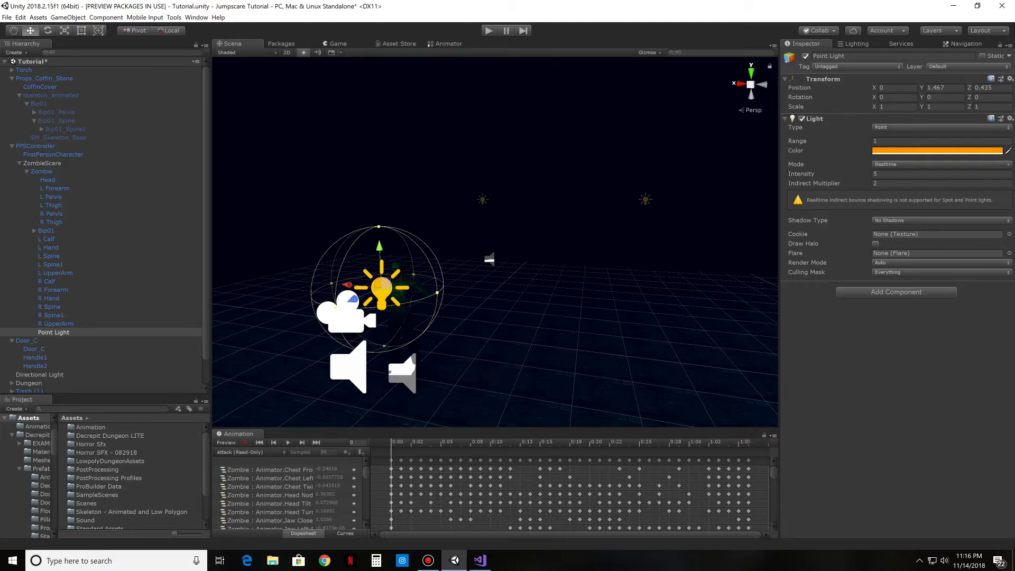
{"action": "left_click", "coordinate": [41, 172]}
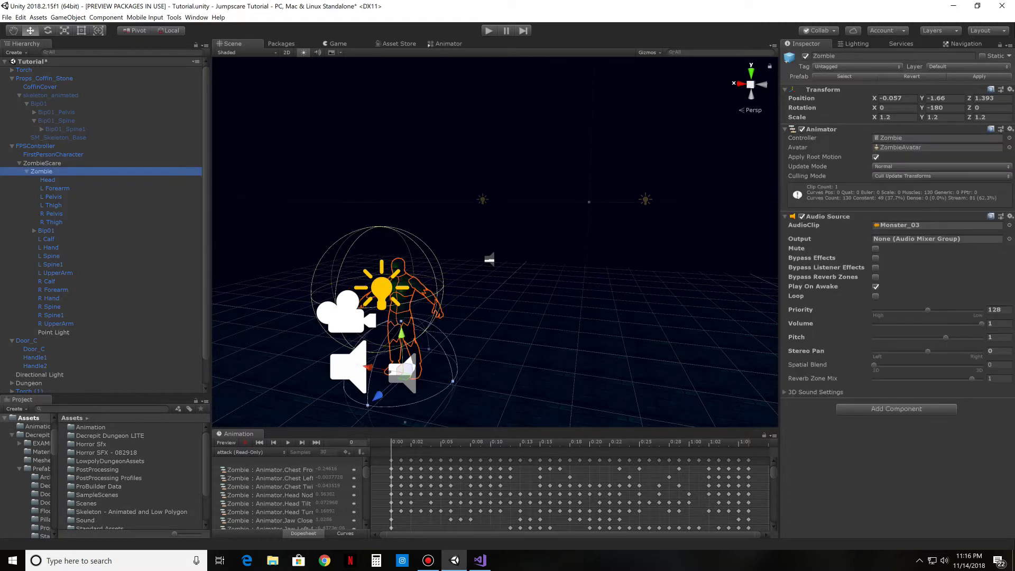
{"action": "left_click", "coordinate": [42, 163]}
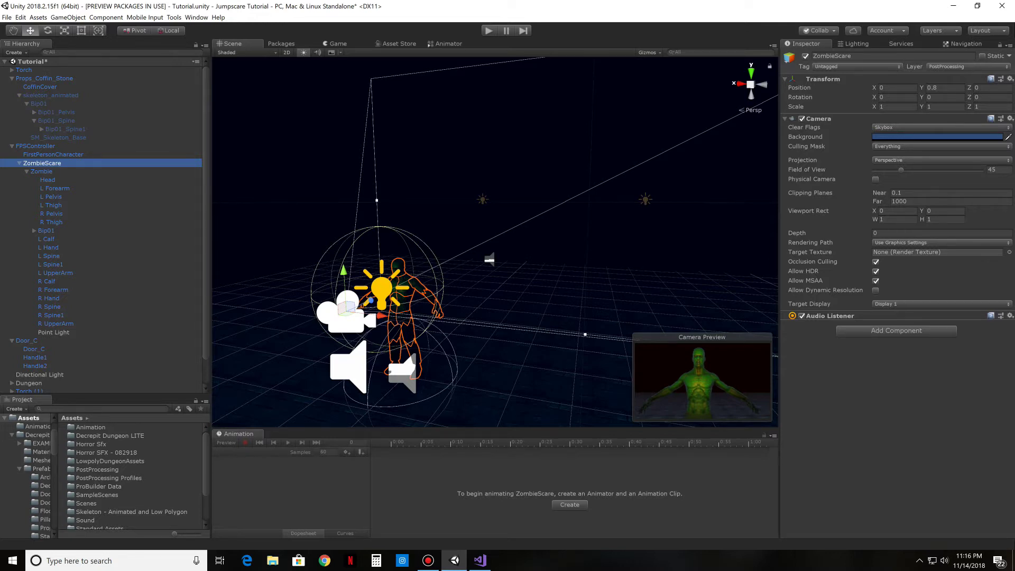
Step: Deactivate the ZombieScare object so it stays hidden until the scare
{"action": "right_click", "coordinate": [33, 163]}
{"action": "left_click", "coordinate": [57, 191]}
{"action": "key", "text": "alt+shift+a"}
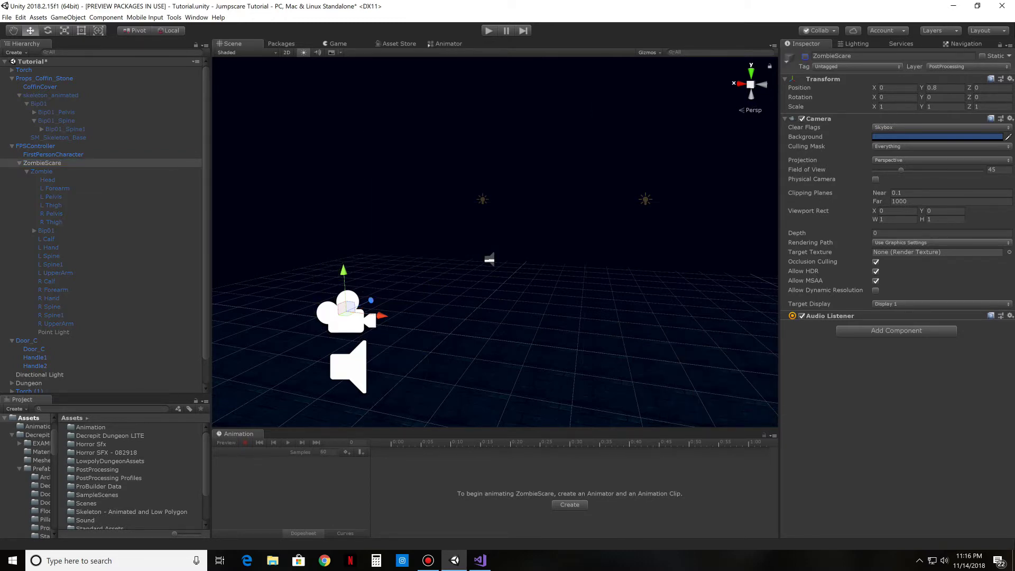
Step: Run the scene in play mode, walk through the door into the torch-lit room to test the jumpscare, and stop it
{"action": "left_click", "coordinate": [489, 31]}
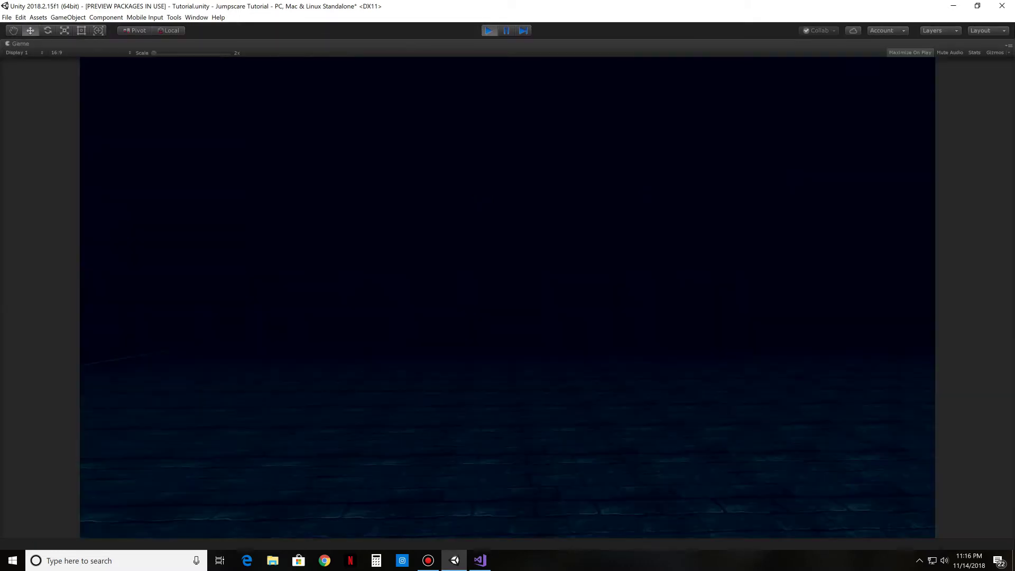
{"action": "key", "text": "w"}
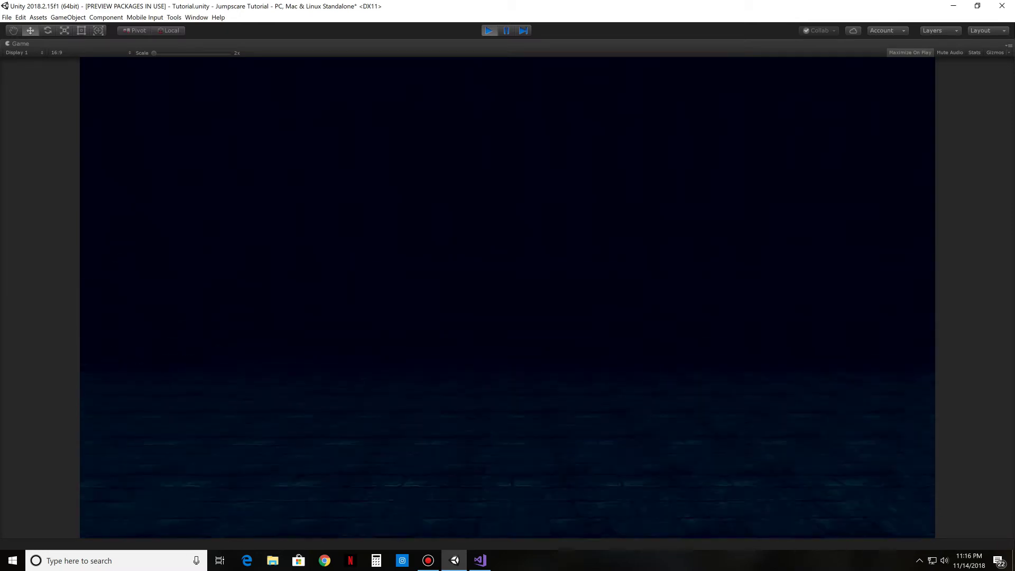
{"action": "key", "text": "w"}
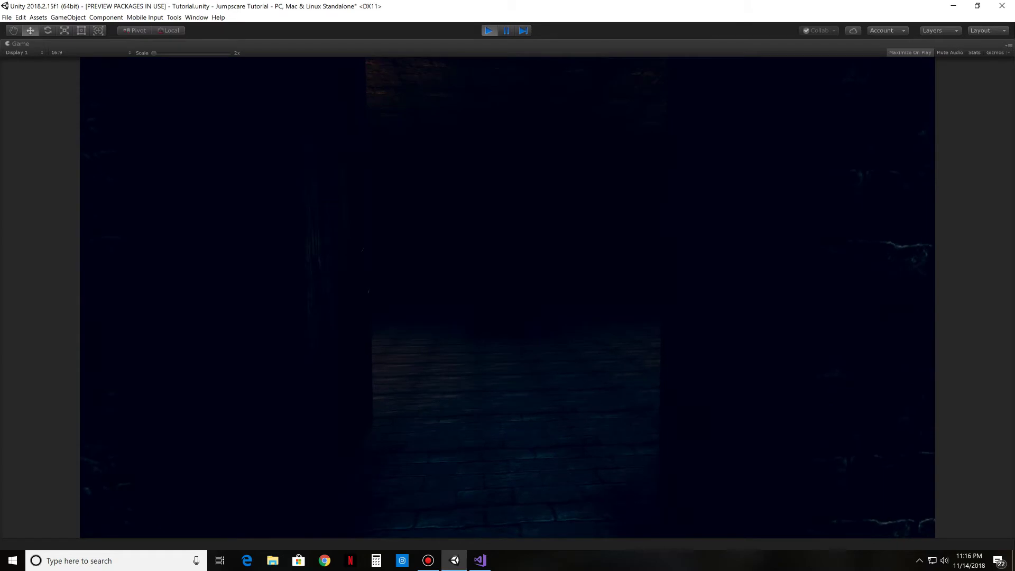
{"action": "key", "text": "w"}
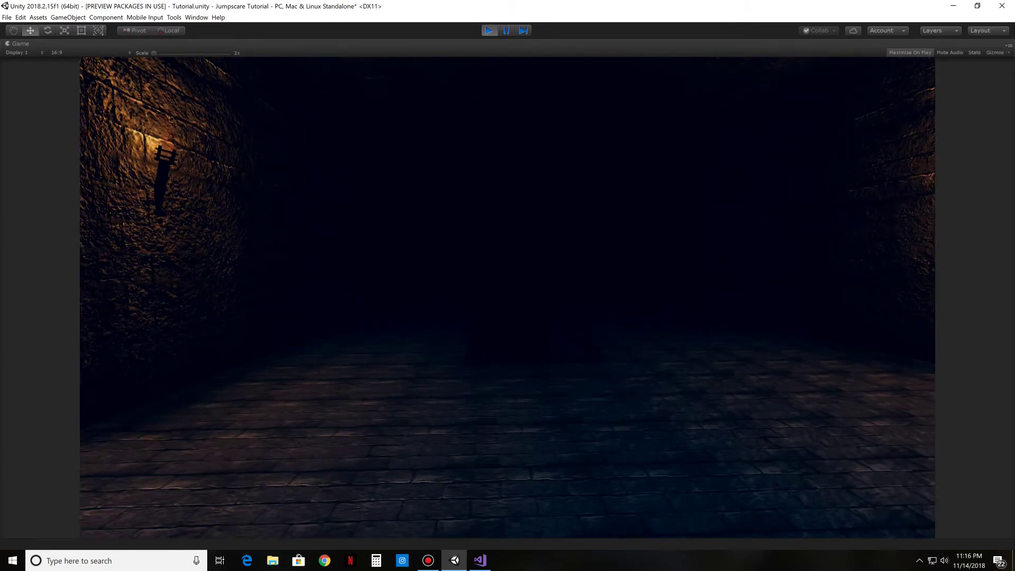
{"action": "key", "text": "w"}
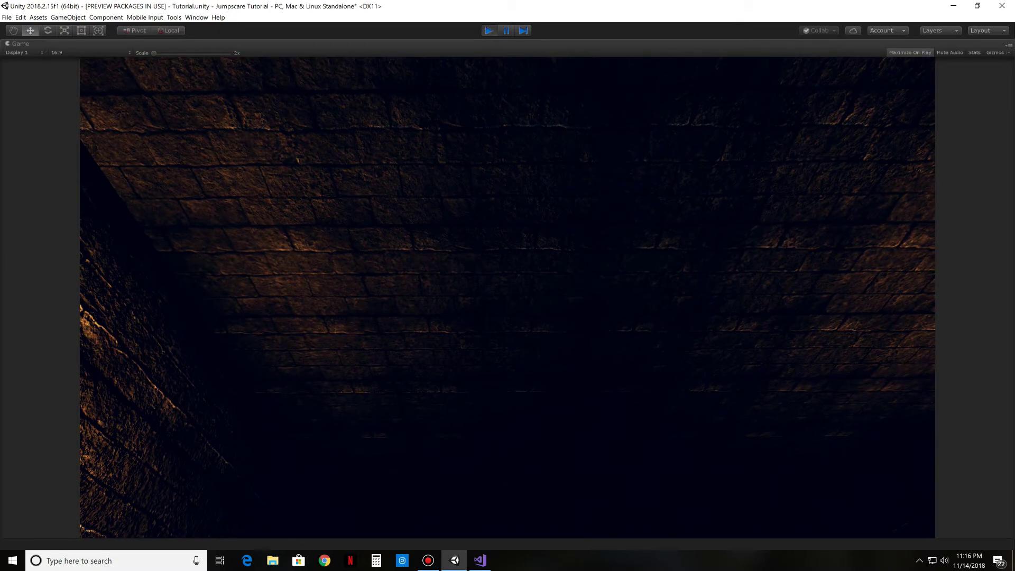
{"action": "key", "text": "ctrl+p"}
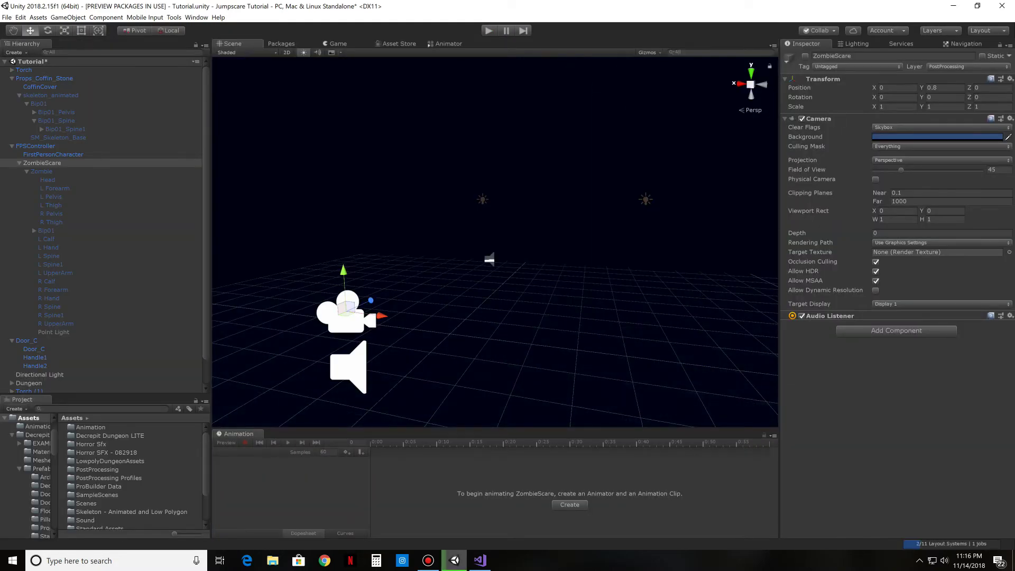